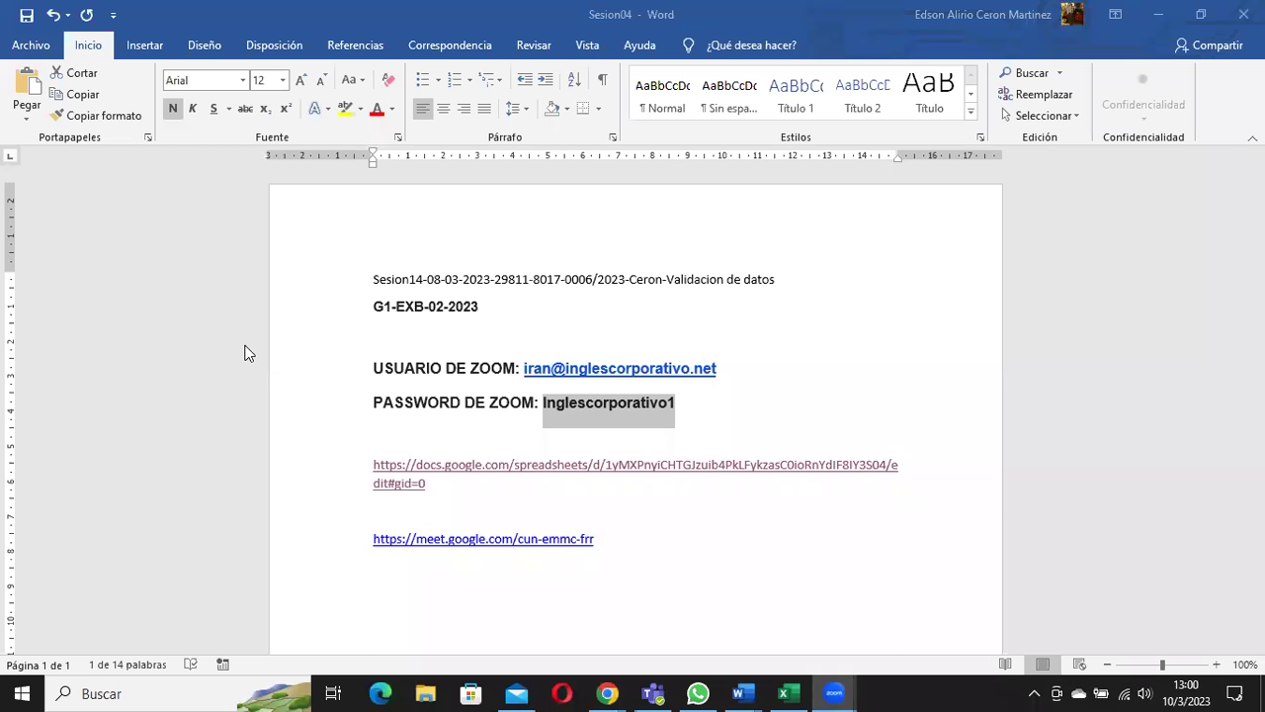
- Switch from the Word notes to the Ejercicios de Validacion de Datos workbook in Excel
{"action": "left_click", "coordinate": [241, 354]}
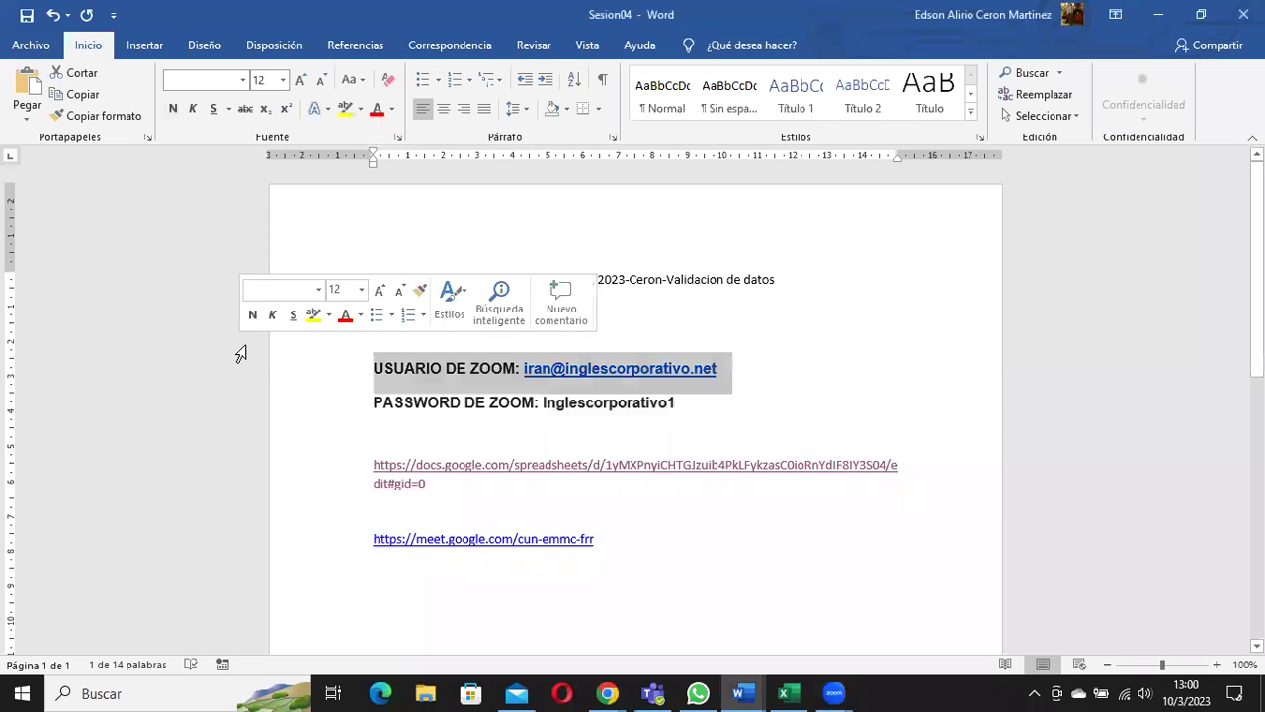
{"action": "left_click", "coordinate": [786, 693]}
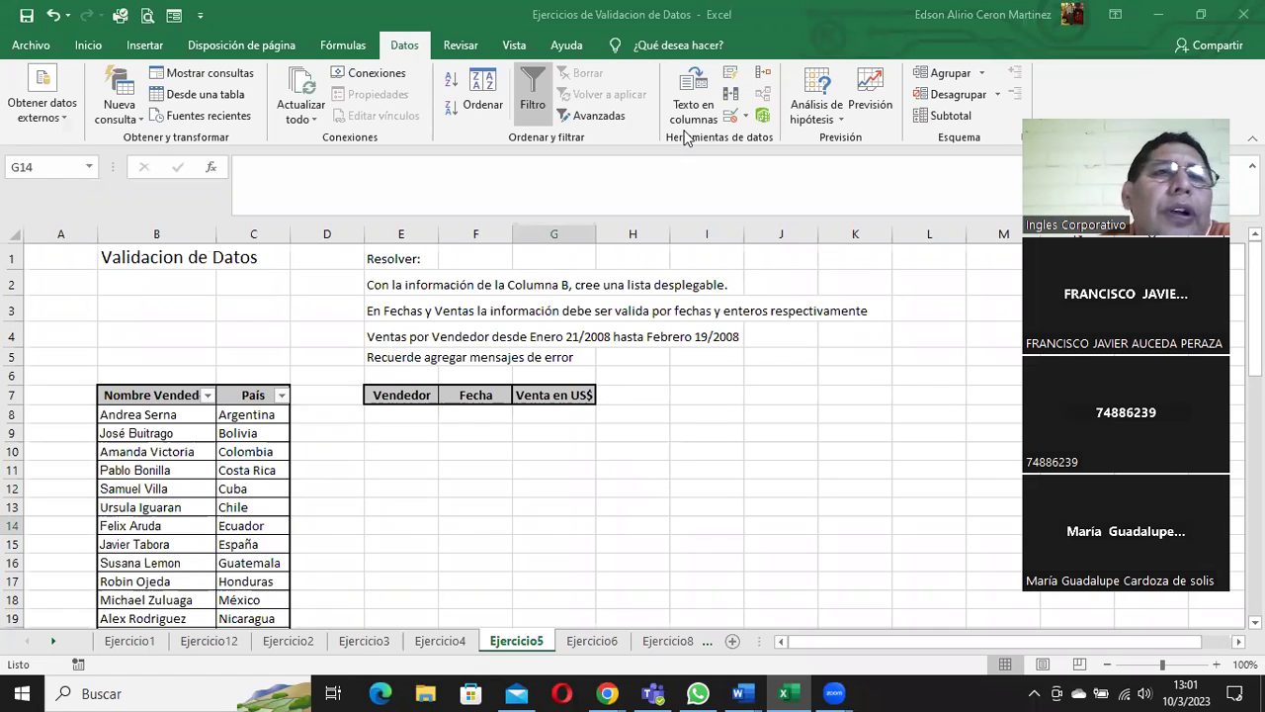
{"action": "left_click", "coordinate": [87, 47]}
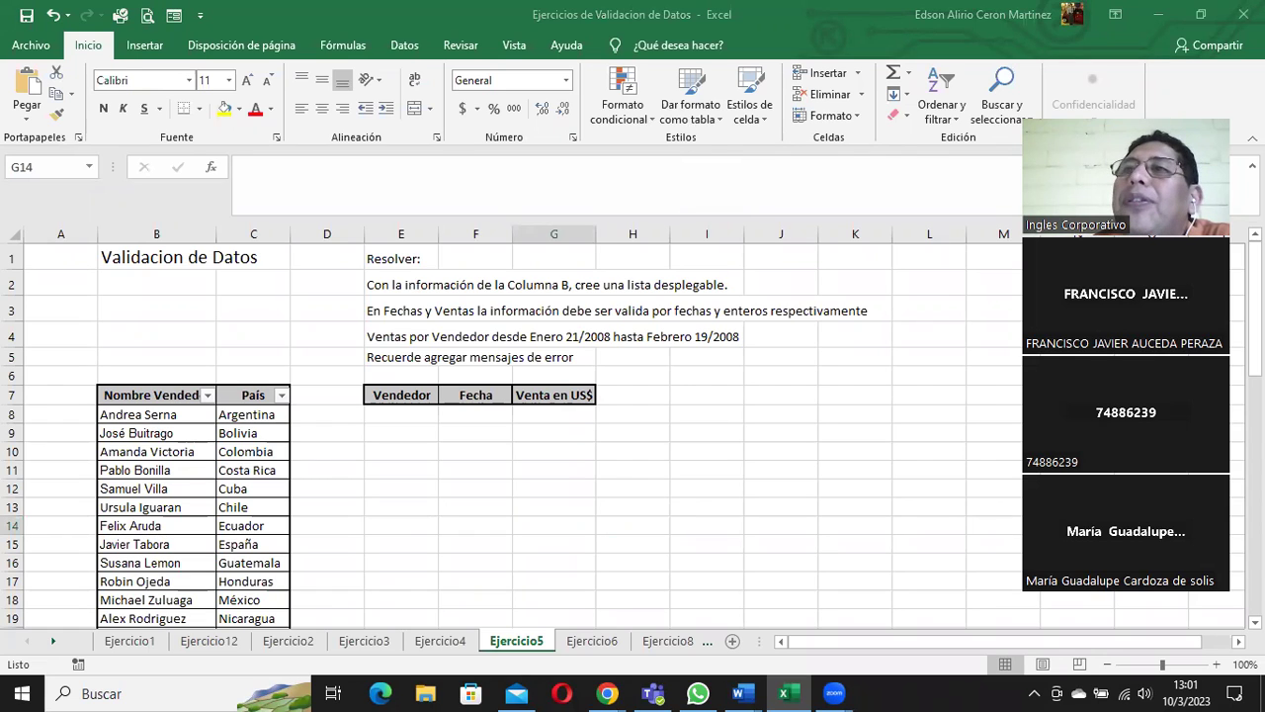
{"action": "key", "text": "alt+Tab"}
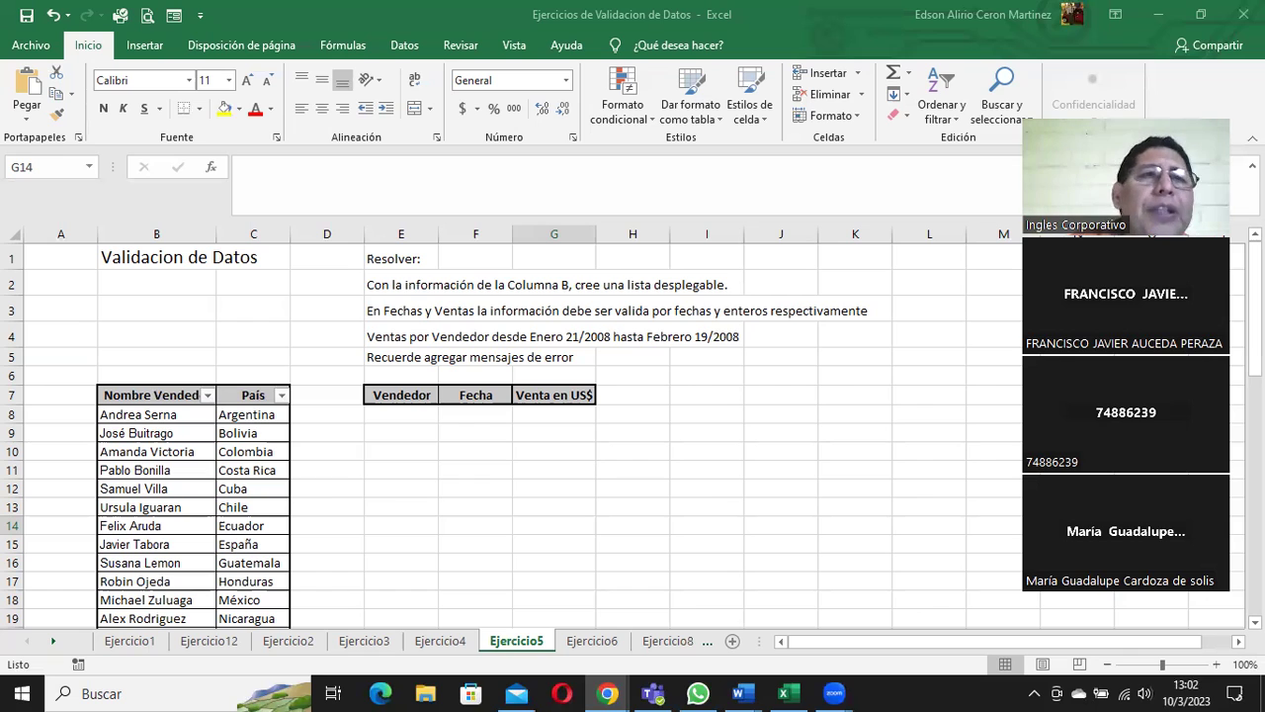
{"action": "left_click", "coordinate": [404, 50]}
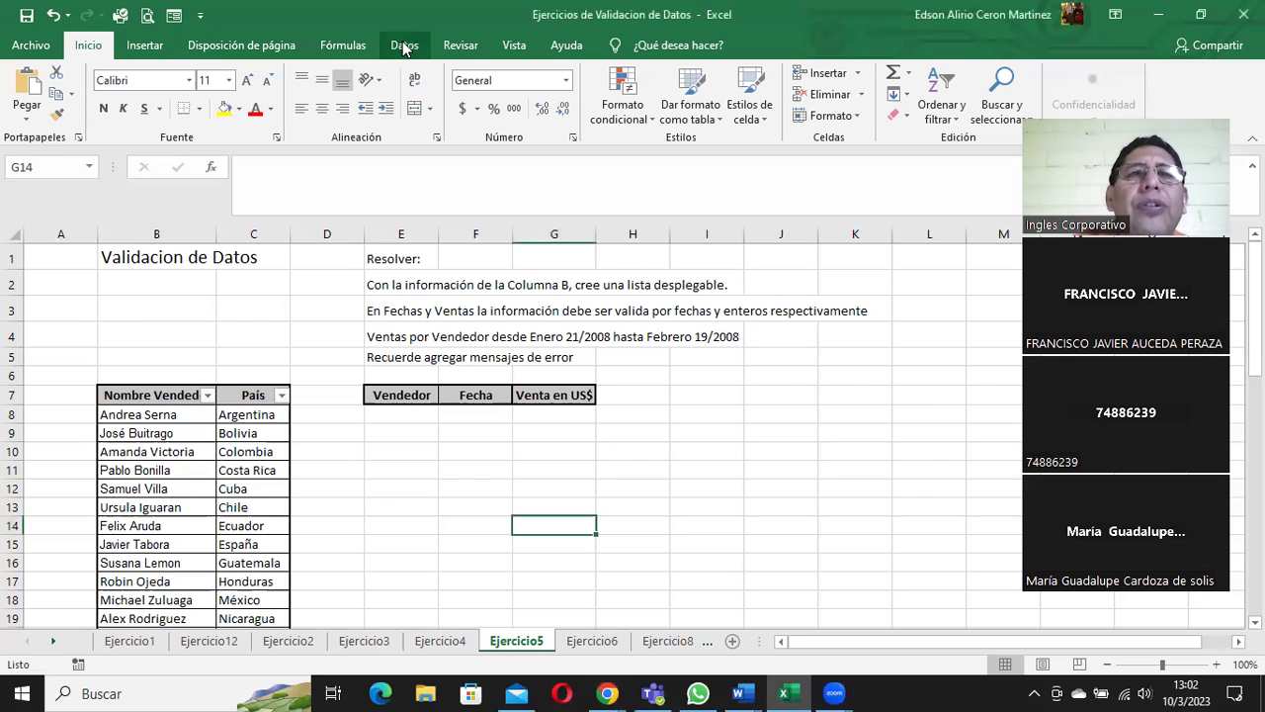
{"action": "left_click", "coordinate": [405, 48]}
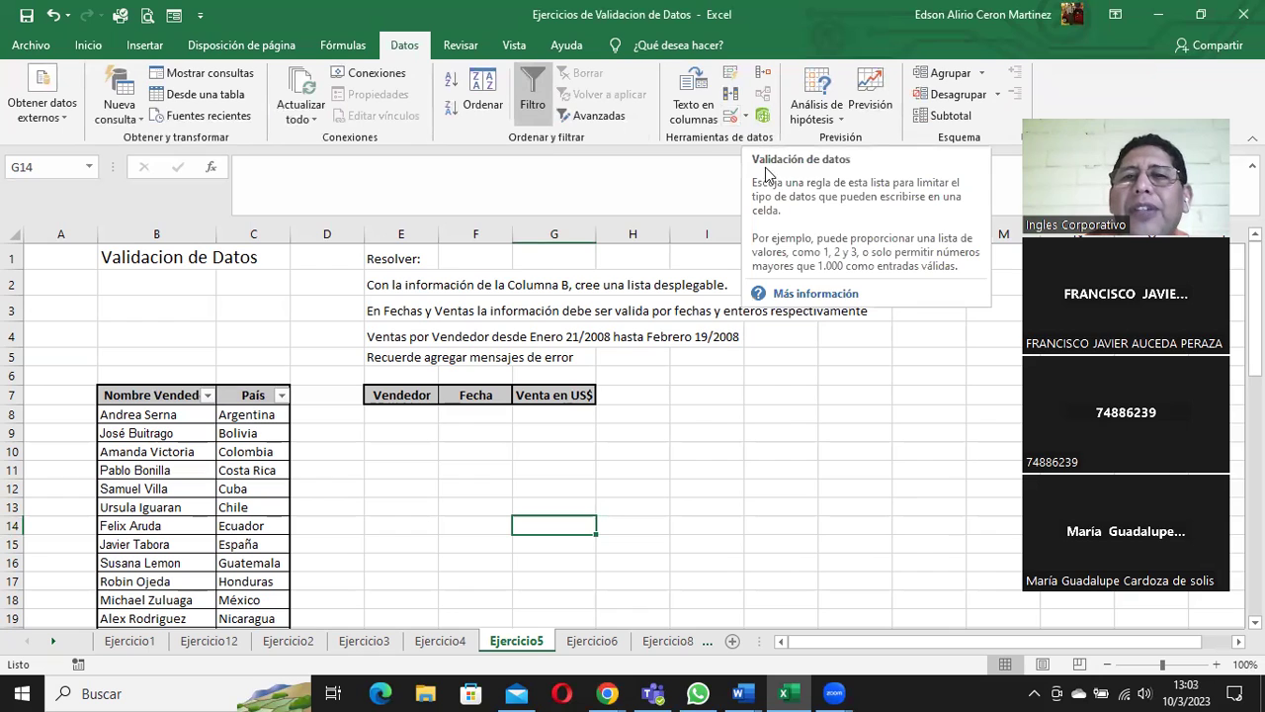
{"action": "left_click", "coordinate": [746, 118]}
{"action": "left_click", "coordinate": [746, 118]}
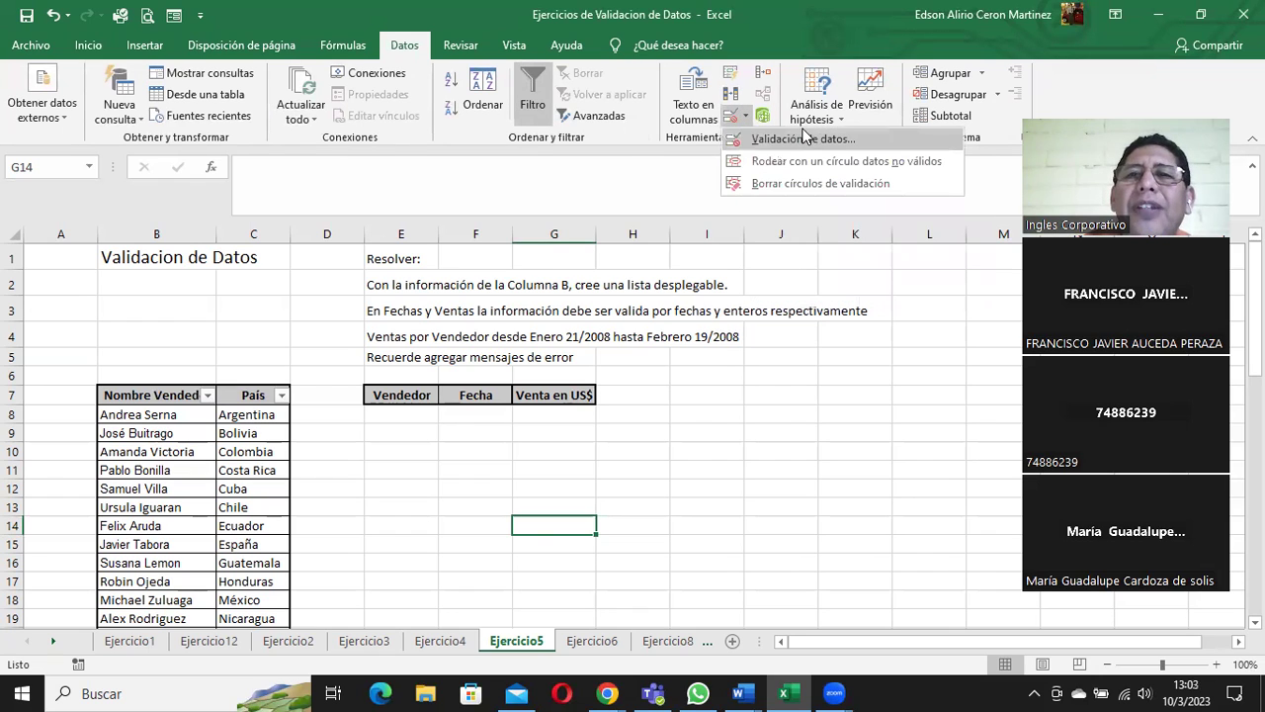
{"action": "left_click", "coordinate": [833, 147]}
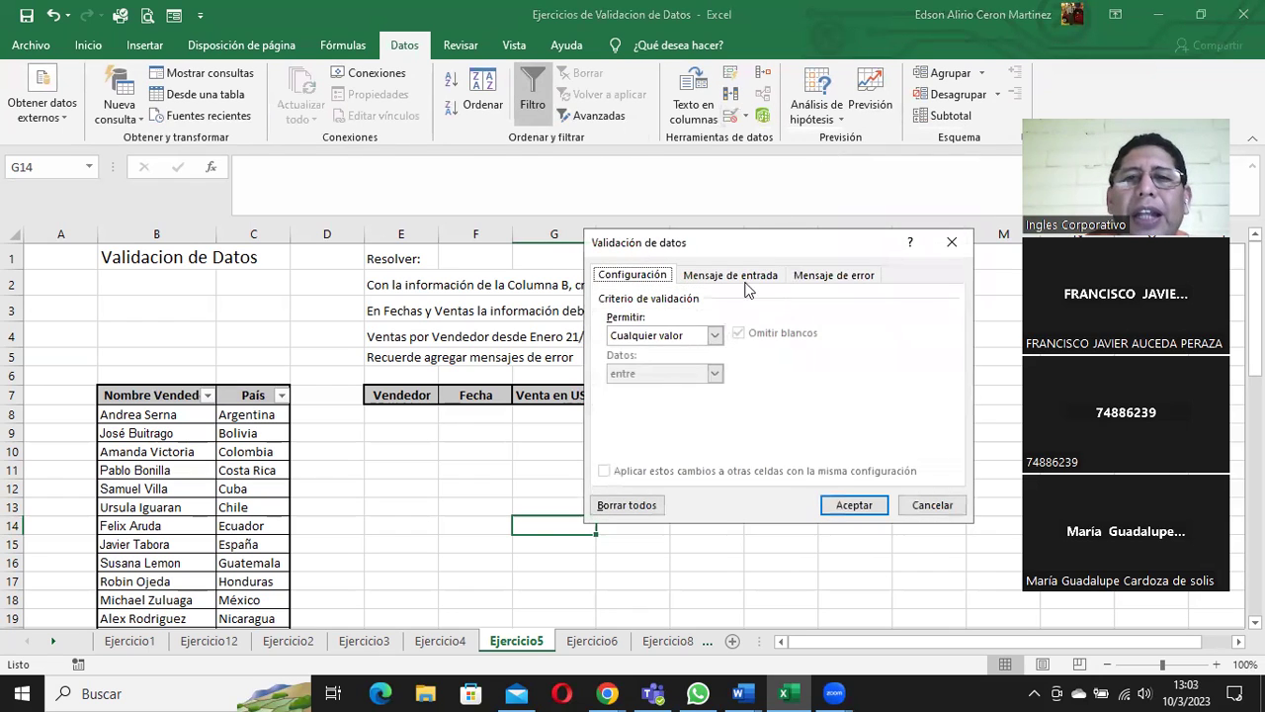
{"action": "left_click", "coordinate": [634, 337]}
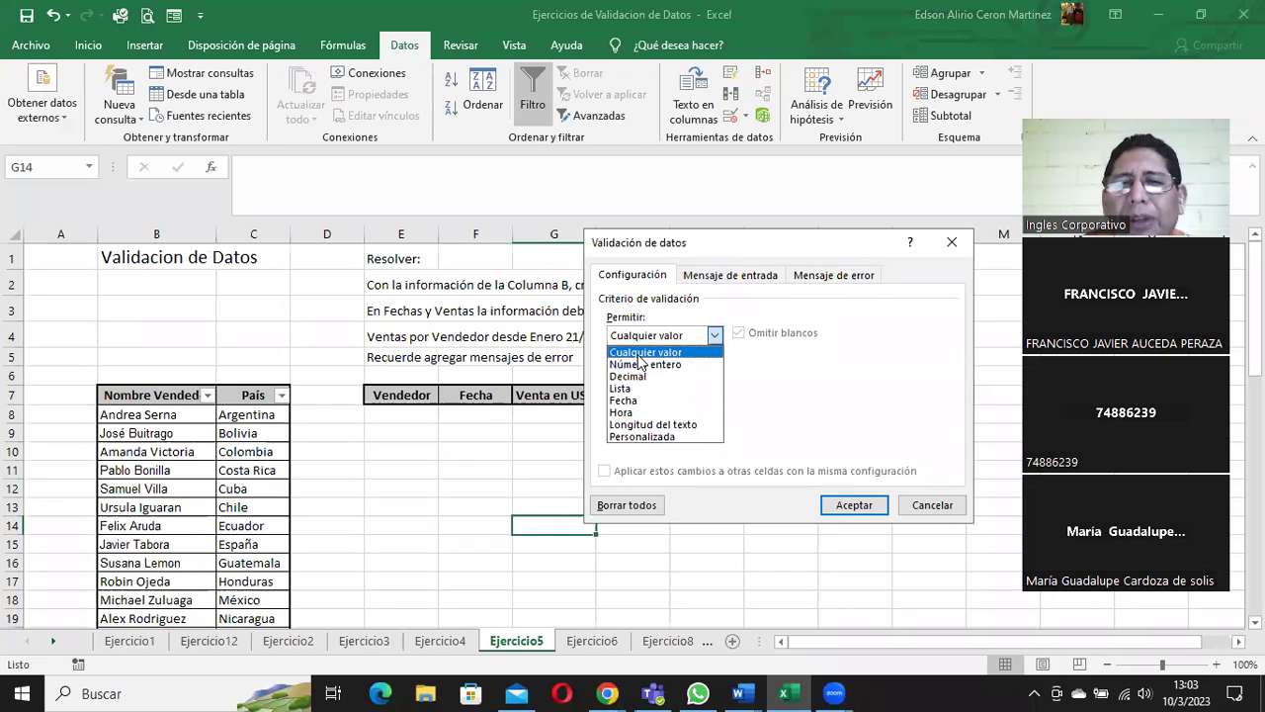
{"action": "left_click", "coordinate": [938, 505]}
{"action": "left_click", "coordinate": [933, 505]}
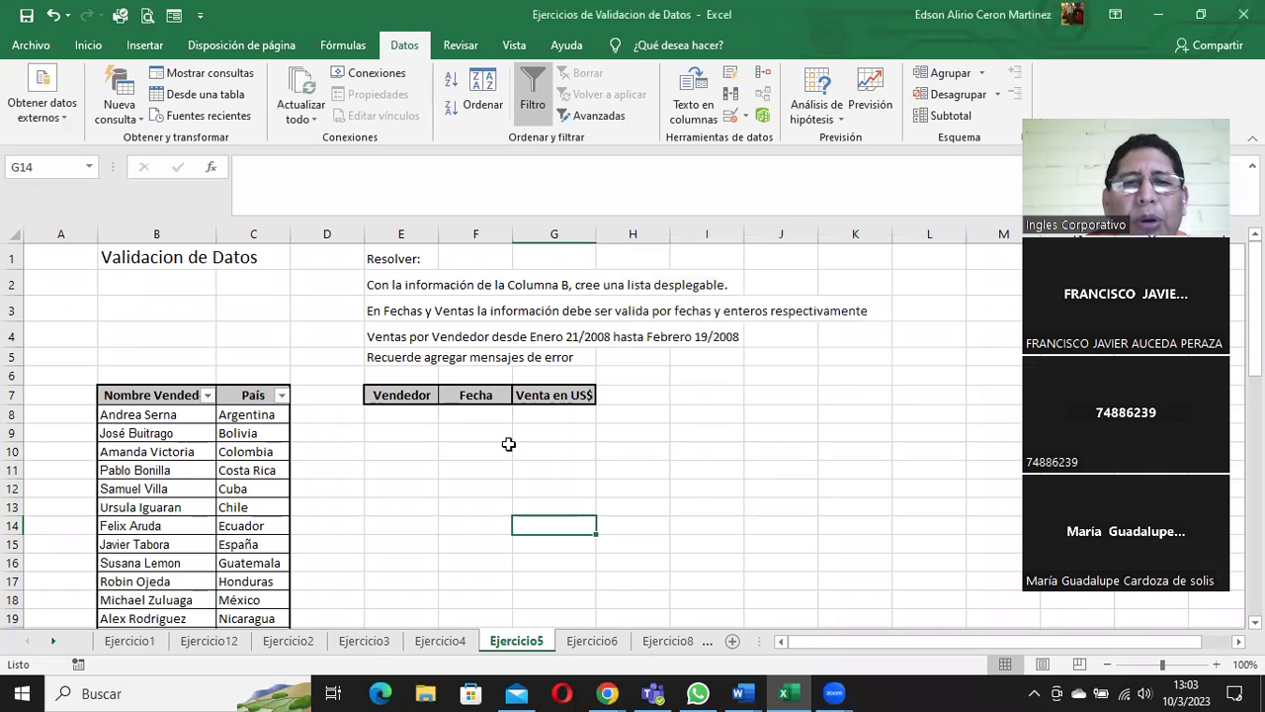
{"action": "left_click", "coordinate": [774, 373]}
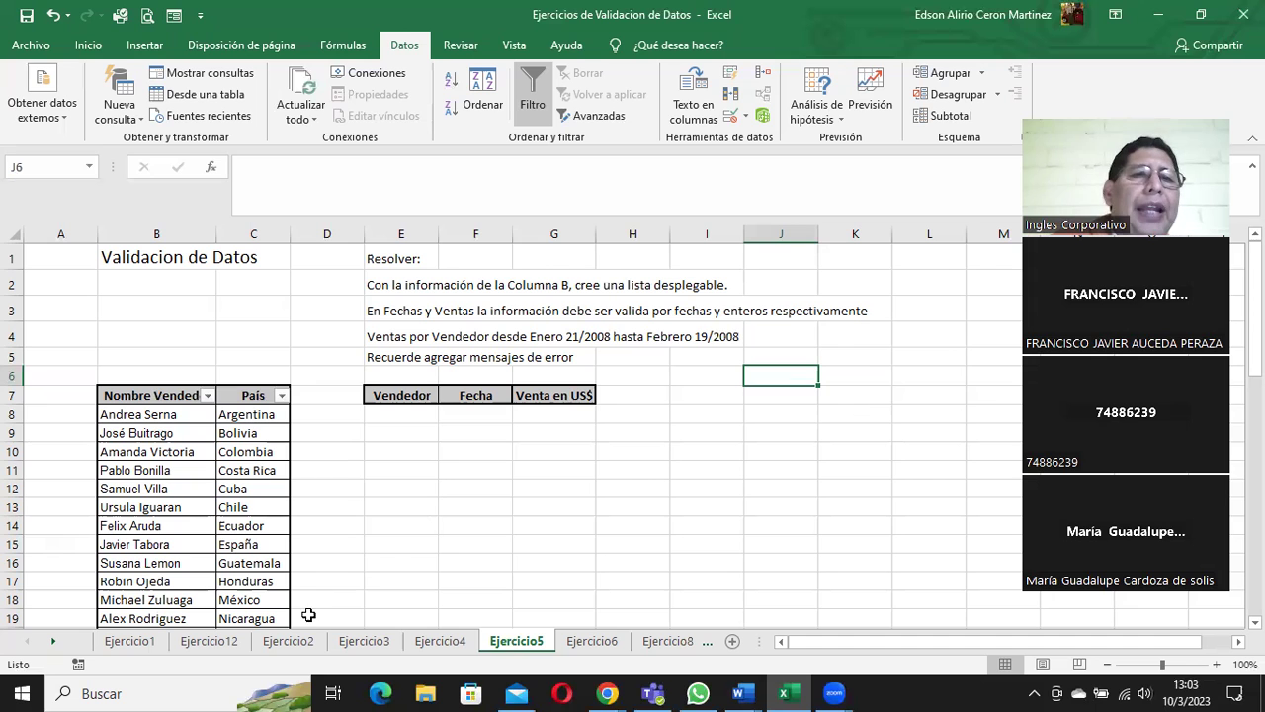
{"action": "scroll", "coordinate": [353, 562], "scroll_direction": "down", "scroll_amount": 1}
{"action": "scroll", "coordinate": [358, 542], "scroll_direction": "up", "scroll_amount": 1}
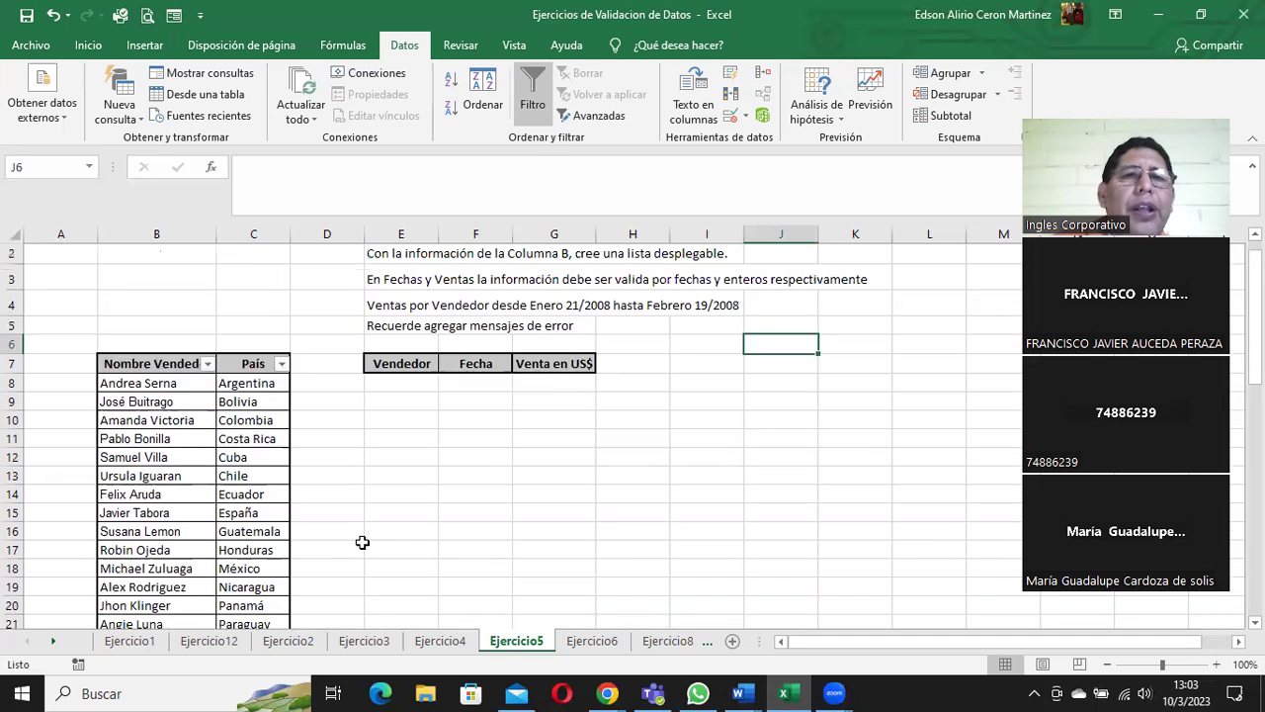
{"action": "scroll", "coordinate": [380, 536], "scroll_direction": "down", "scroll_amount": 1}
{"action": "scroll", "coordinate": [380, 537], "scroll_direction": "up", "scroll_amount": 1}
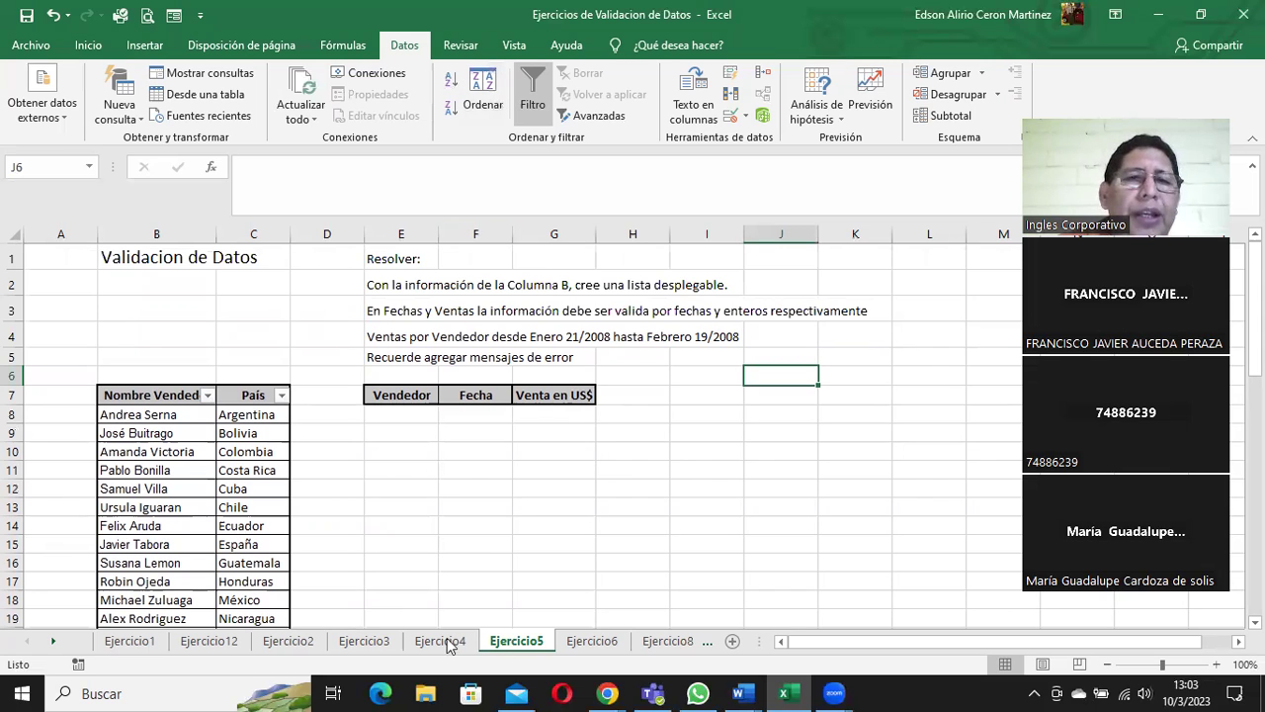
{"action": "scroll", "coordinate": [447, 541], "scroll_direction": "down", "scroll_amount": 1}
{"action": "scroll", "coordinate": [447, 541], "scroll_direction": "up", "scroll_amount": 1}
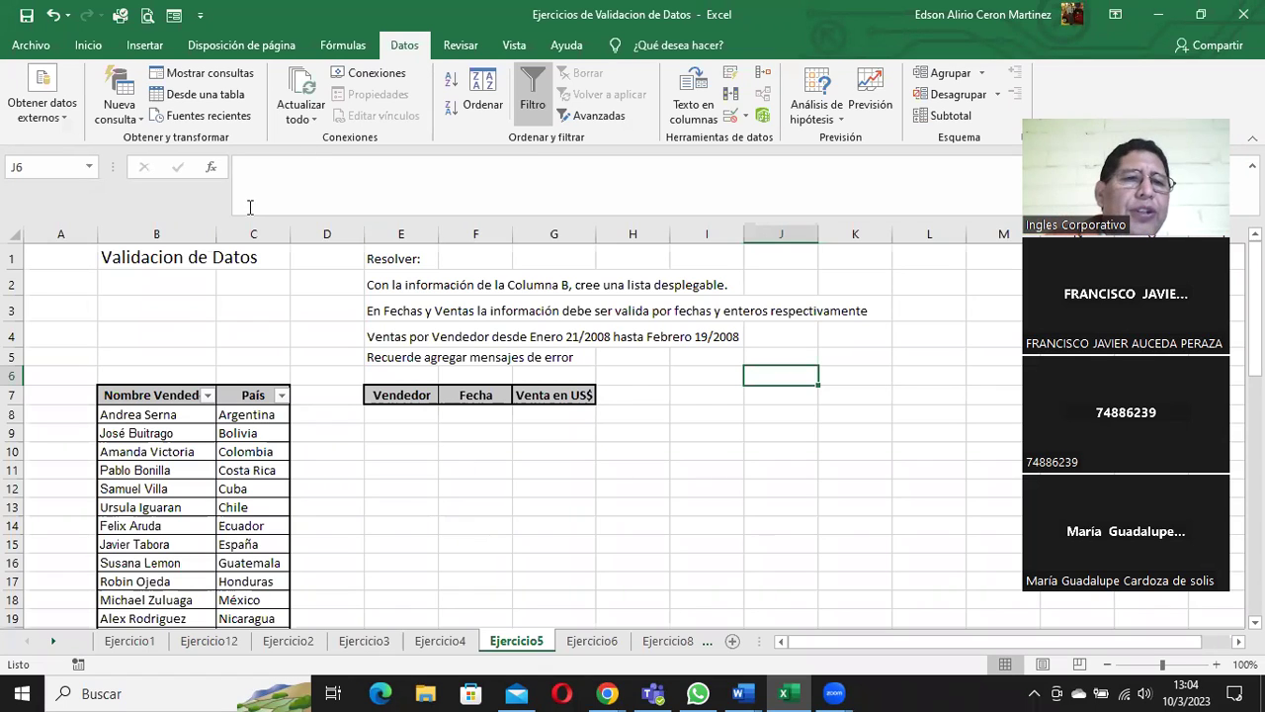
- Point out the seller names in column B and the entry cells E8, F8 and G8
{"action": "left_click_drag", "start_coordinate": [150, 415], "coordinate": [186, 606]}
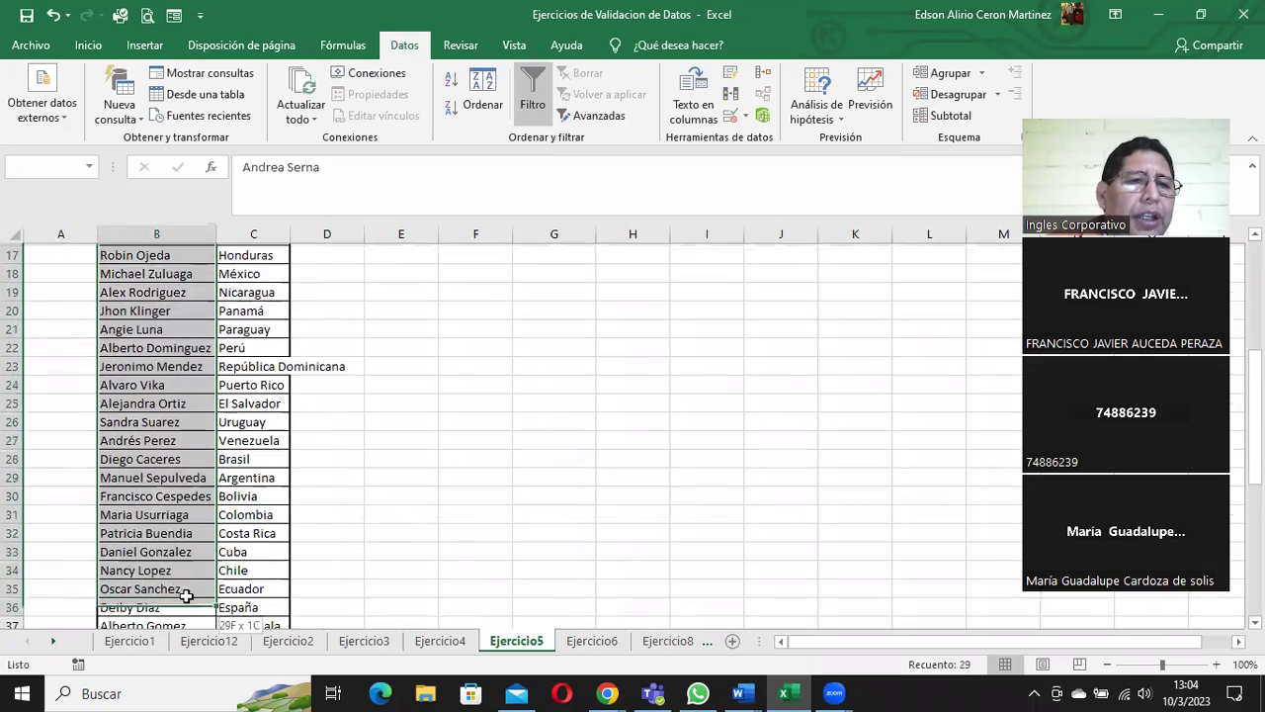
{"action": "mouse_move", "coordinate": [186, 606]}
{"action": "left_mouse_down"}
{"action": "mouse_move", "coordinate": [189, 666]}
{"action": "mouse_move", "coordinate": [182, 589]}
{"action": "left_mouse_up"}
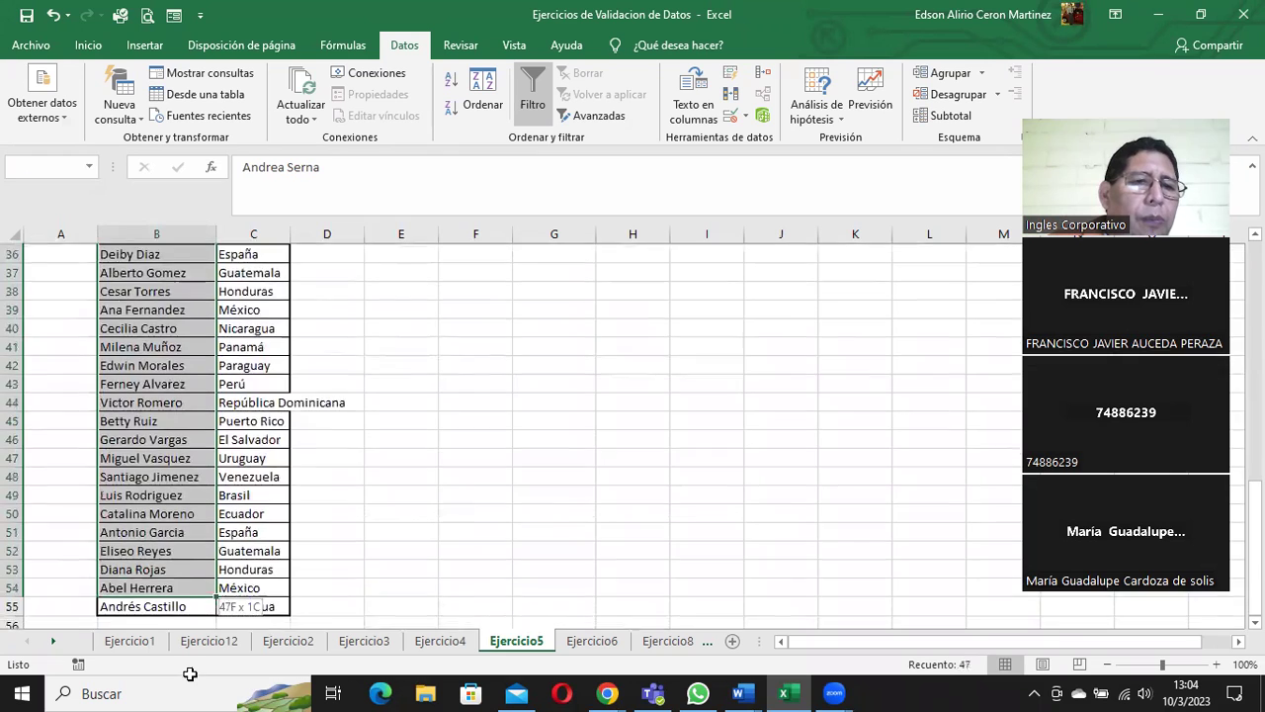
{"action": "scroll", "coordinate": [466, 485], "scroll_direction": "up", "scroll_amount": 12}
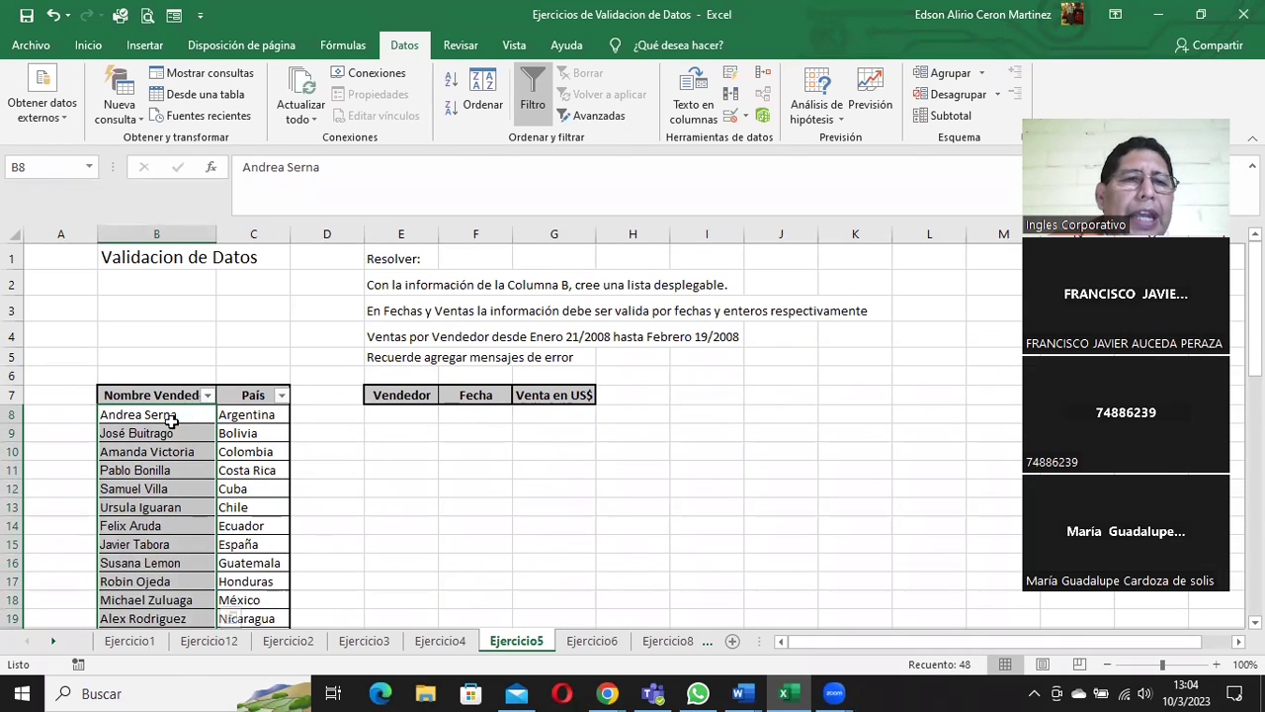
{"action": "left_click", "coordinate": [375, 416]}
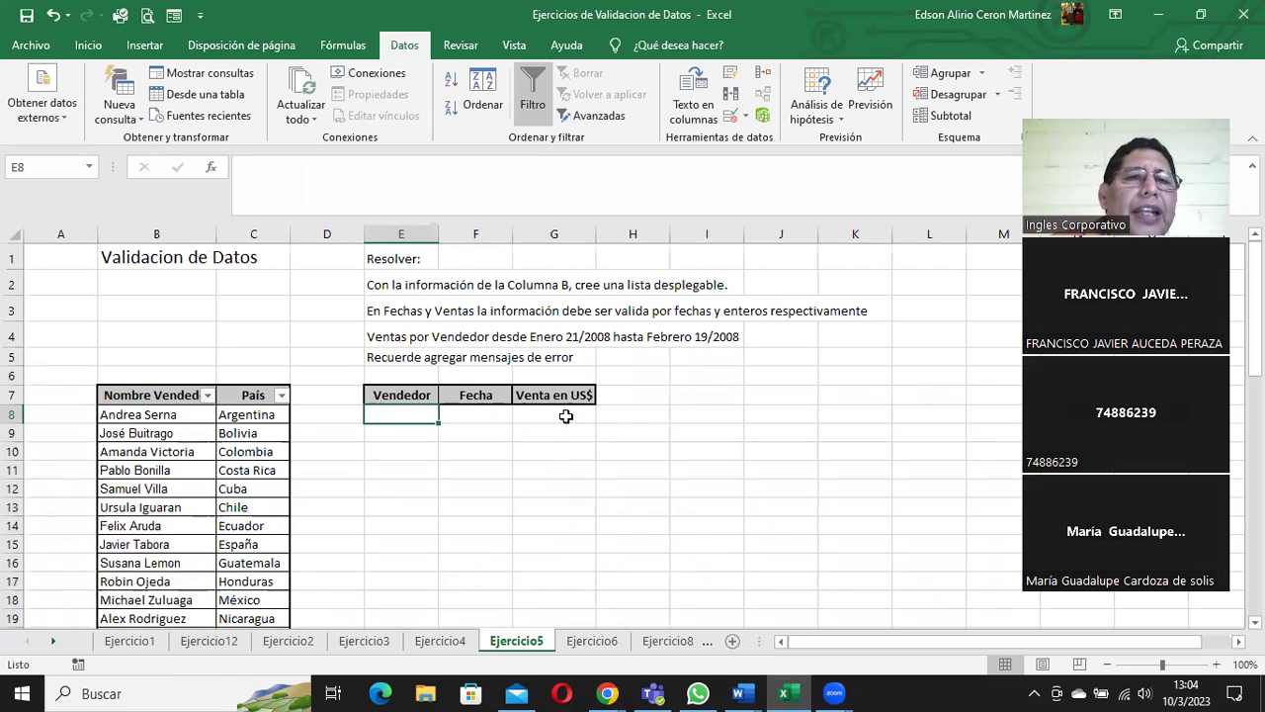
{"action": "left_click", "coordinate": [479, 414]}
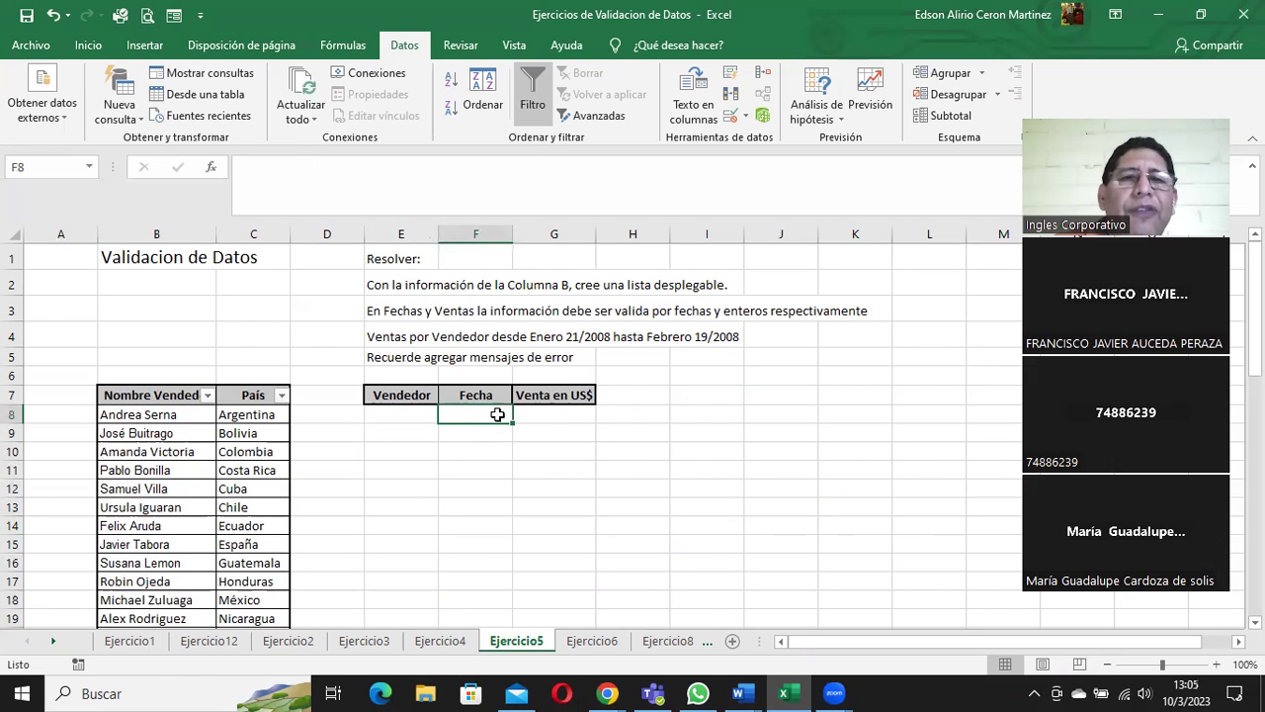
{"action": "left_click", "coordinate": [552, 418]}
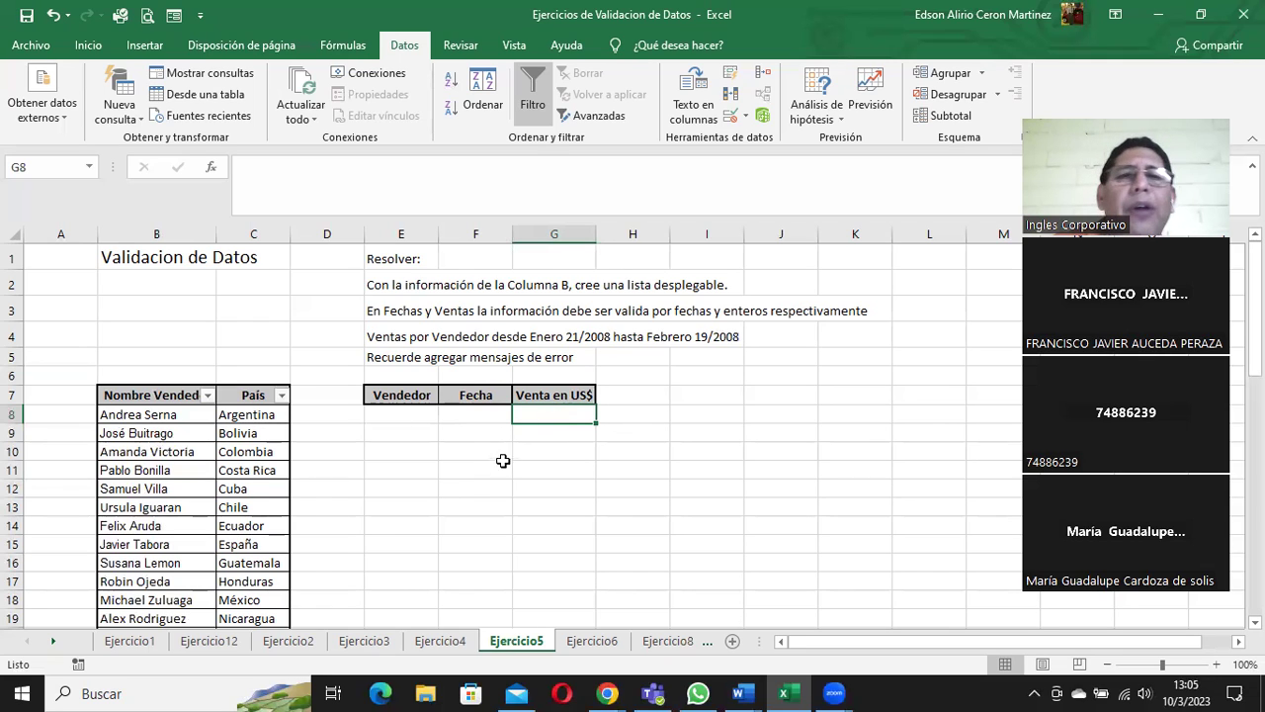
{"action": "left_click", "coordinate": [423, 415]}
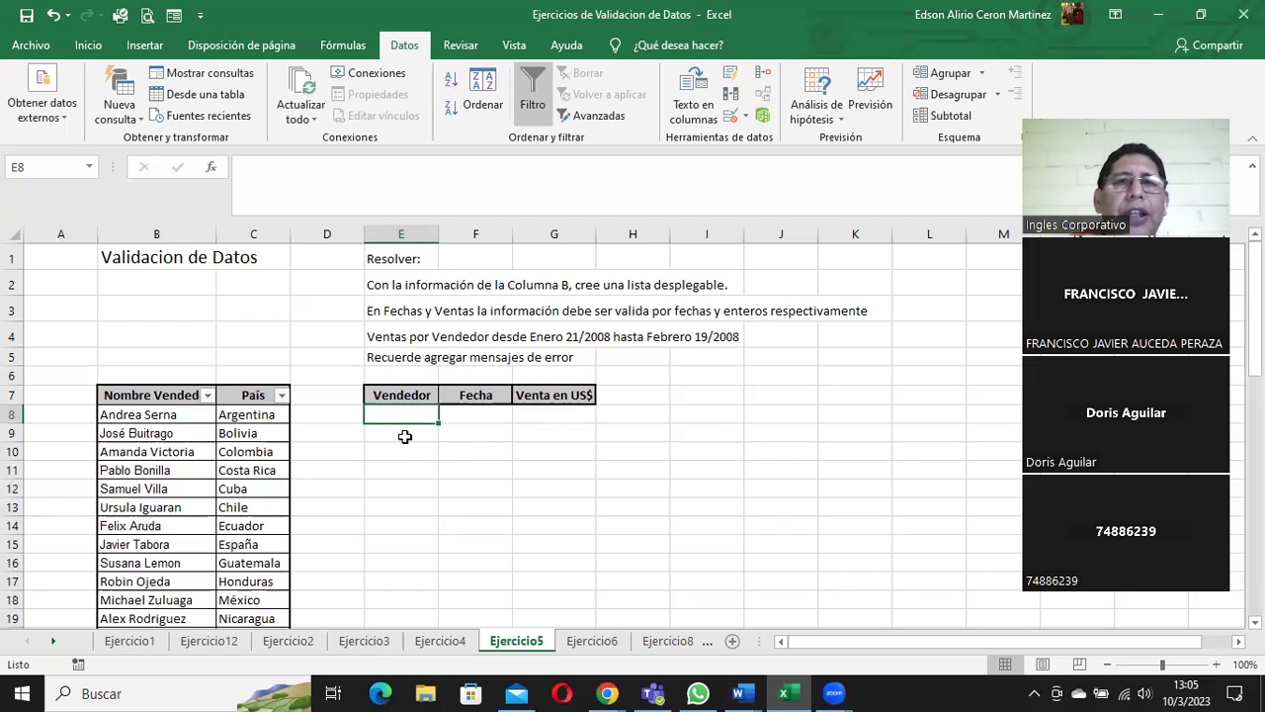
- Select the seller names B8:B55 as the source for the dropdown
{"action": "left_click", "coordinate": [144, 414]}
{"action": "mouse_move", "coordinate": [144, 414]}
{"action": "left_mouse_down"}
{"action": "mouse_move", "coordinate": [160, 689]}
{"action": "mouse_move", "coordinate": [170, 589]}
{"action": "left_mouse_up"}
{"action": "scroll", "coordinate": [415, 461], "scroll_direction": "up", "scroll_amount": 5}
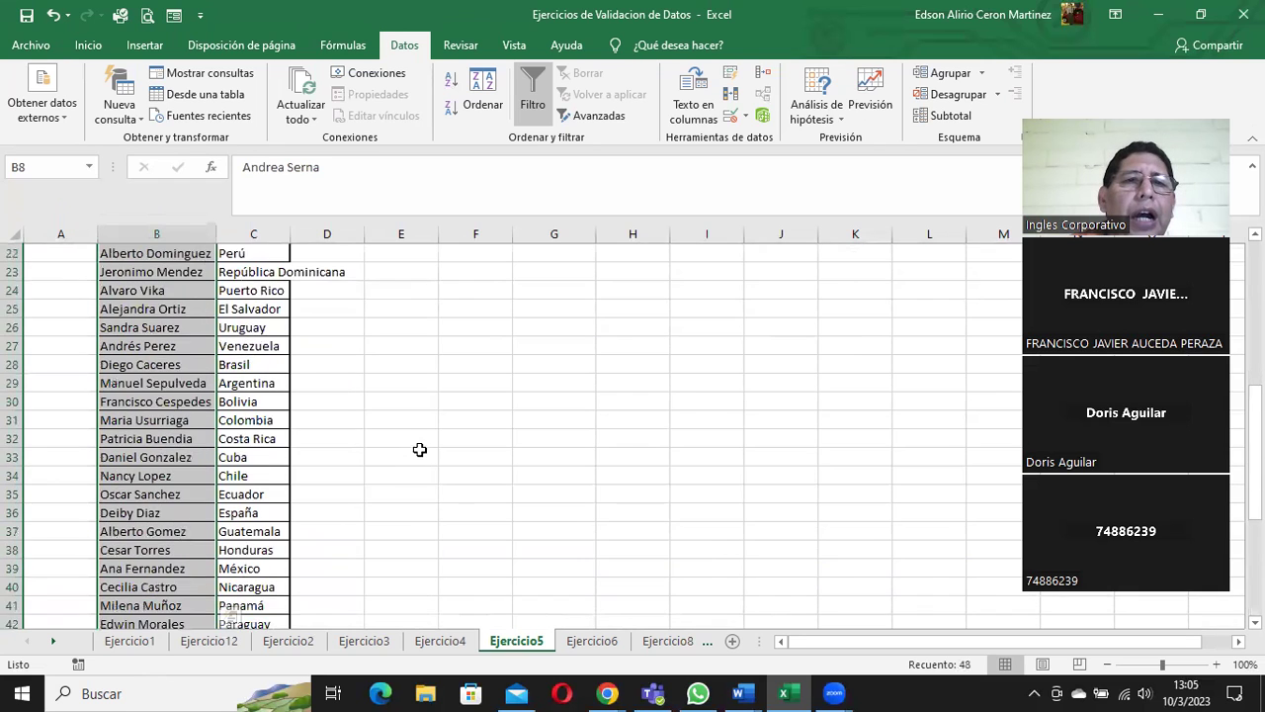
{"action": "scroll", "coordinate": [415, 461], "scroll_direction": "up", "scroll_amount": 4}
{"action": "scroll", "coordinate": [423, 448], "scroll_direction": "up", "scroll_amount": 3}
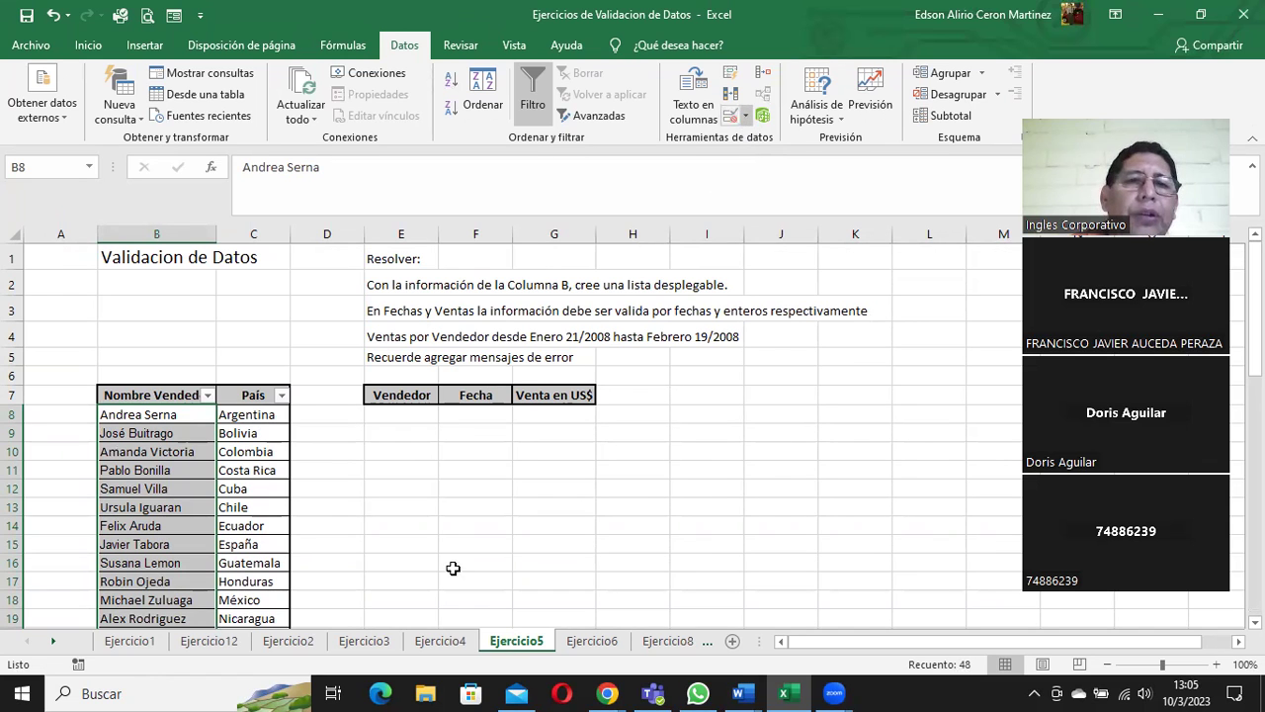
{"action": "left_click", "coordinate": [400, 414]}
- Select the Vendedor cells and choose List as the Data Validation type
{"action": "mouse_move", "coordinate": [403, 415]}
{"action": "left_mouse_down"}
{"action": "mouse_move", "coordinate": [408, 641]}
{"action": "mouse_move", "coordinate": [410, 593]}
{"action": "left_mouse_up"}
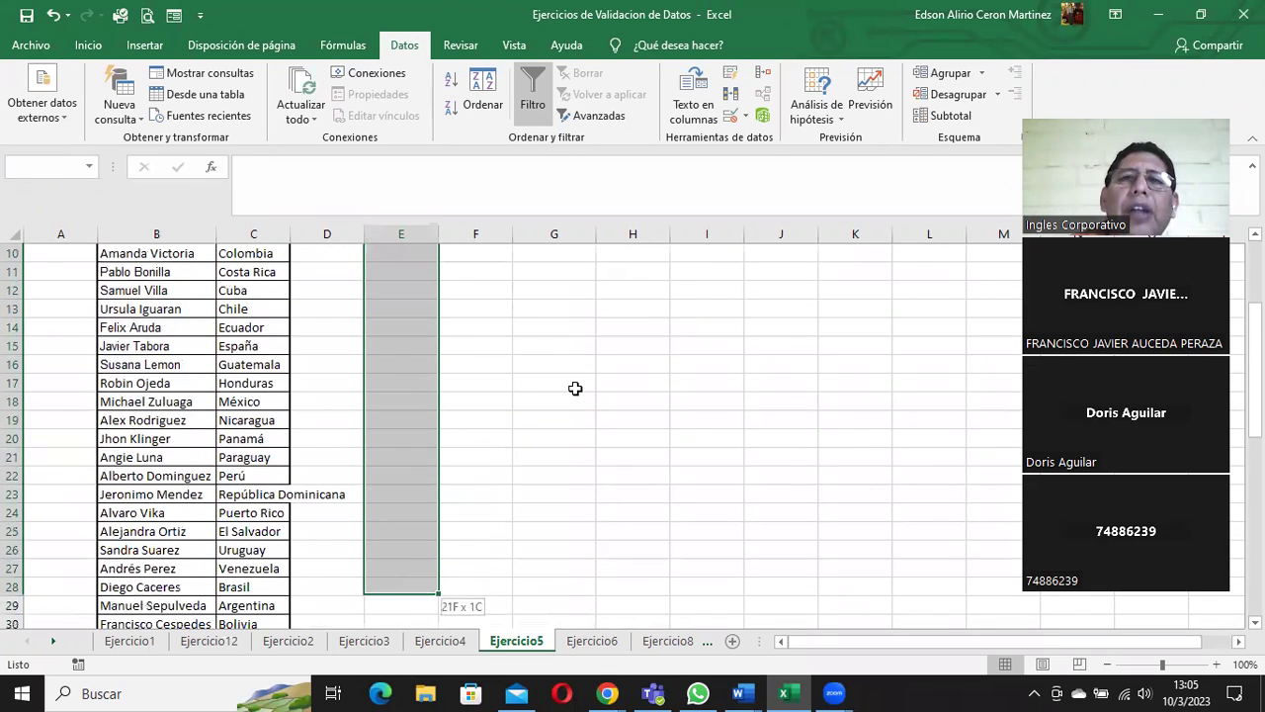
{"action": "scroll", "coordinate": [576, 389], "scroll_direction": "up", "scroll_amount": 3}
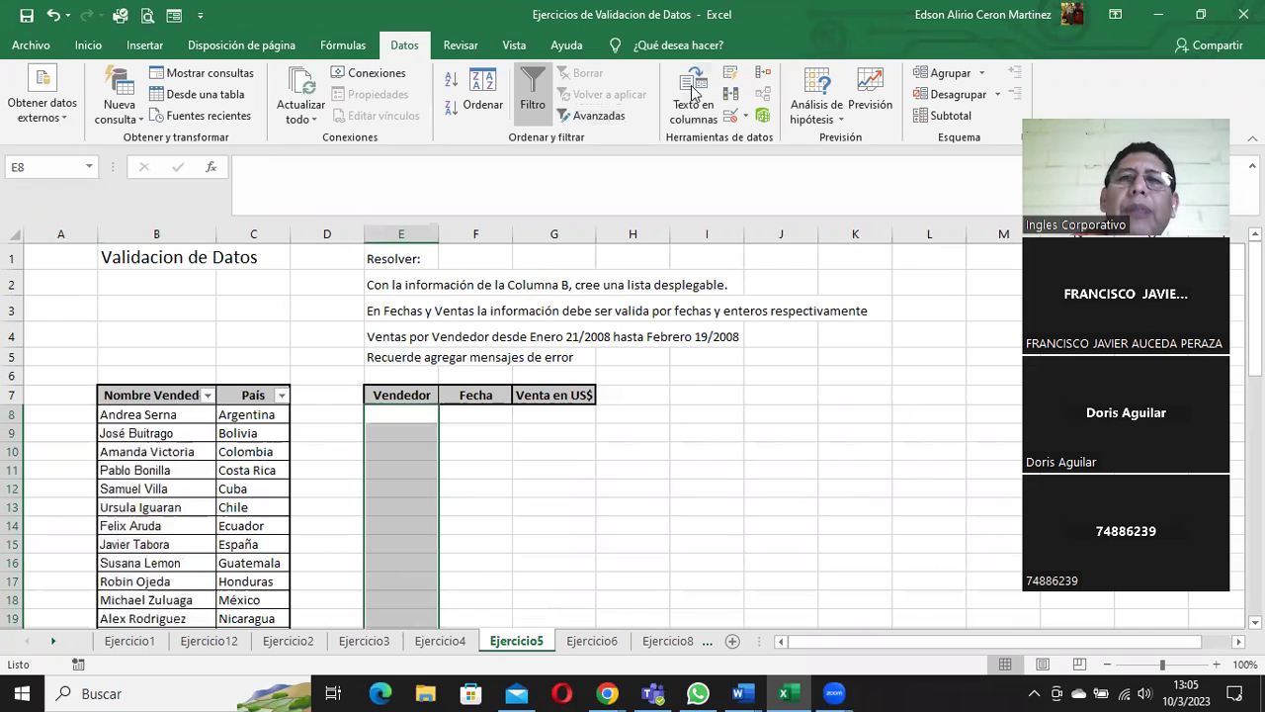
{"action": "left_click", "coordinate": [743, 116]}
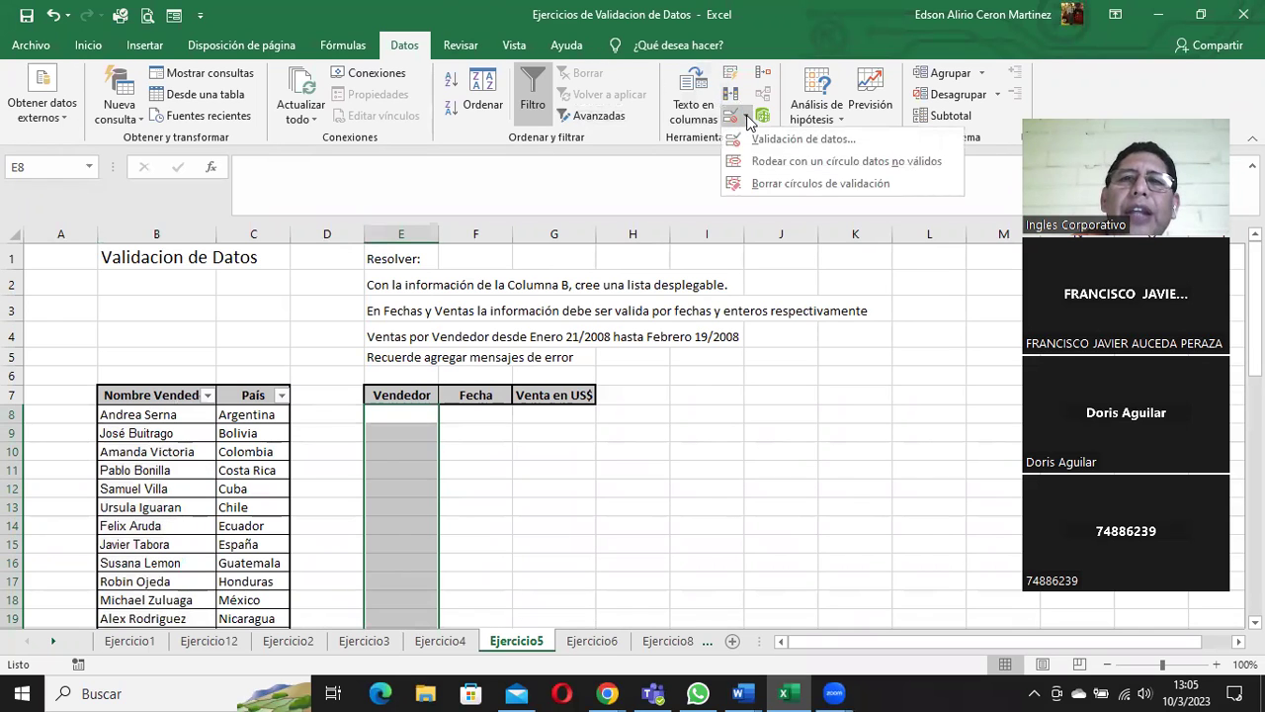
{"action": "left_click", "coordinate": [794, 145]}
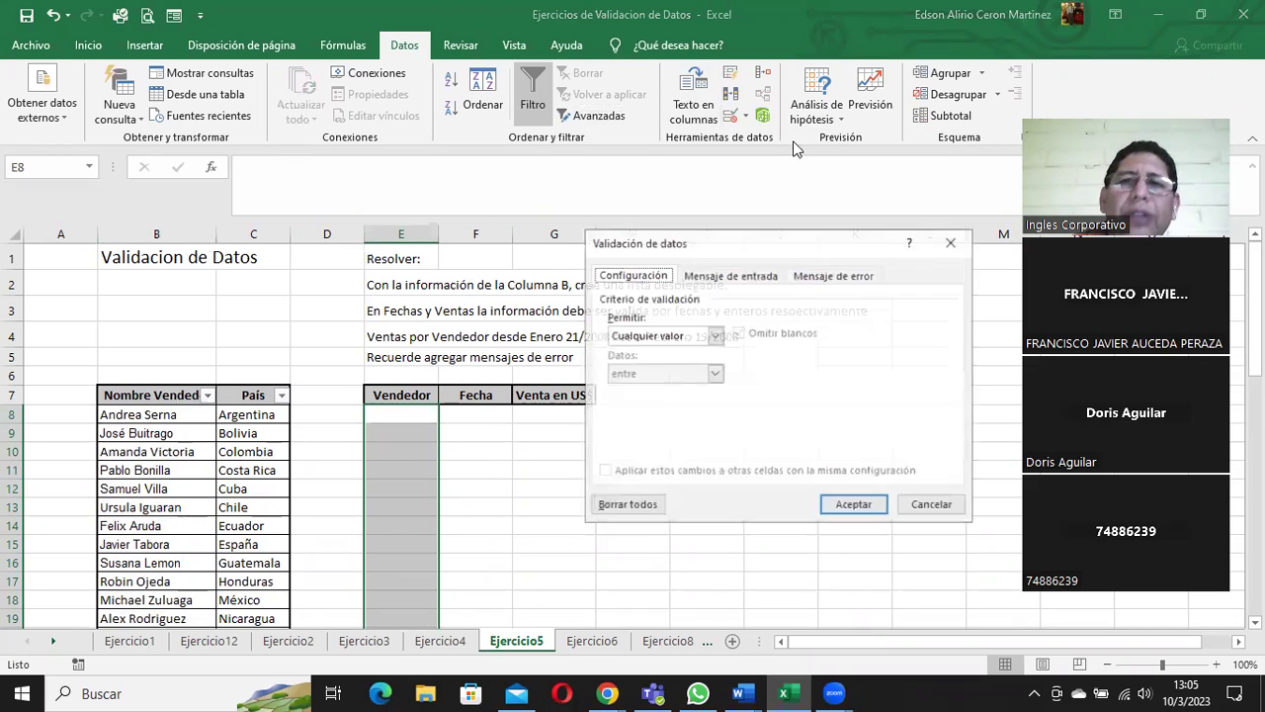
{"action": "left_click", "coordinate": [654, 338]}
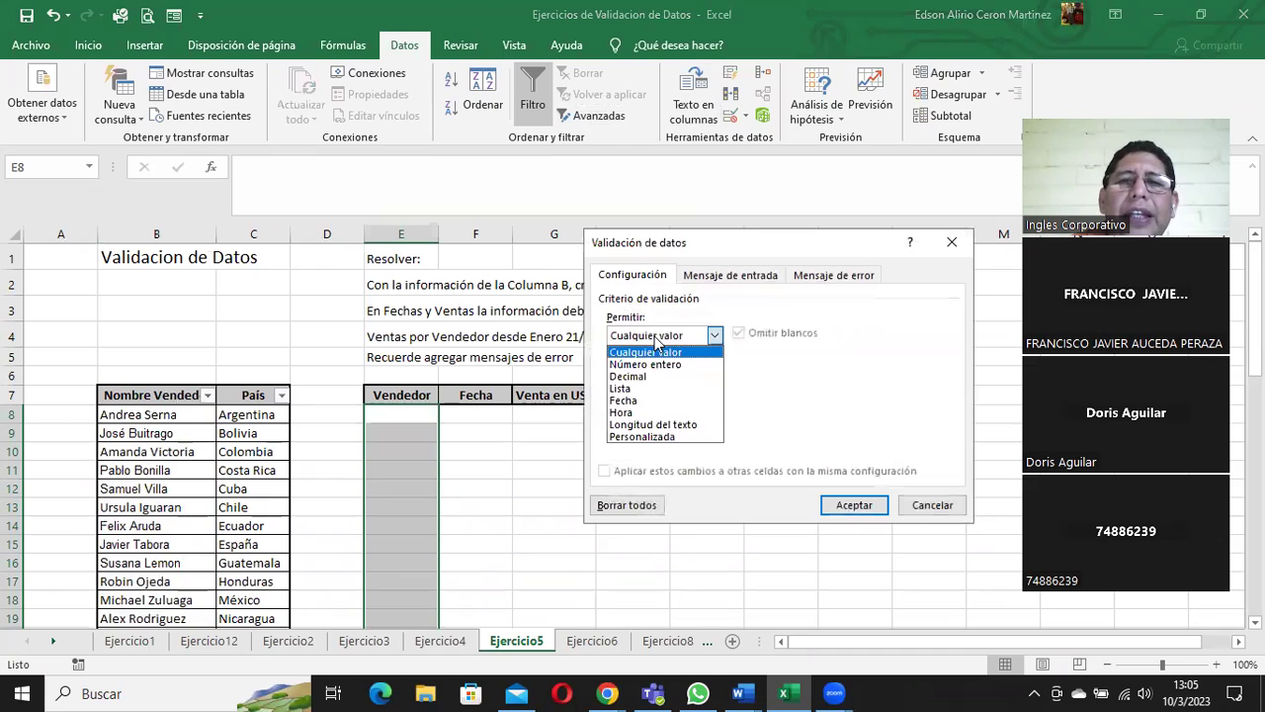
{"action": "left_click", "coordinate": [639, 389]}
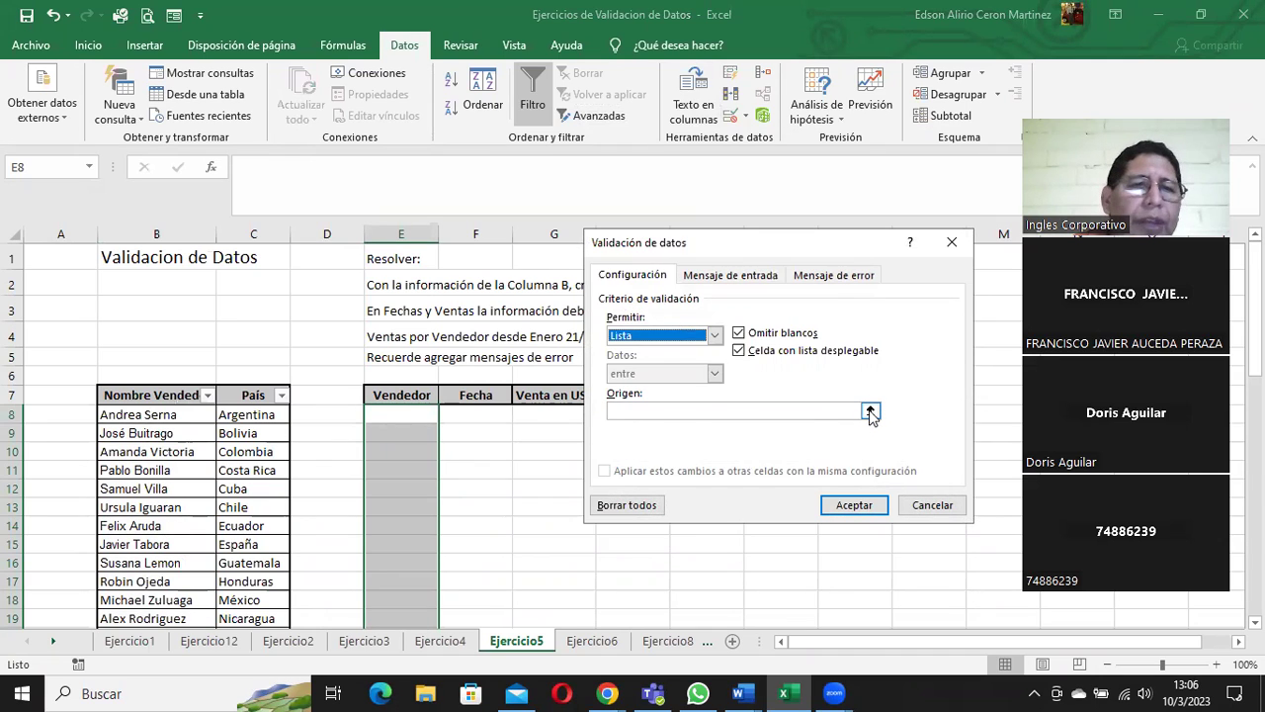
- Set the list source to =$B$8:$B$55 by selecting the seller names on the sheet
{"action": "left_click", "coordinate": [870, 411]}
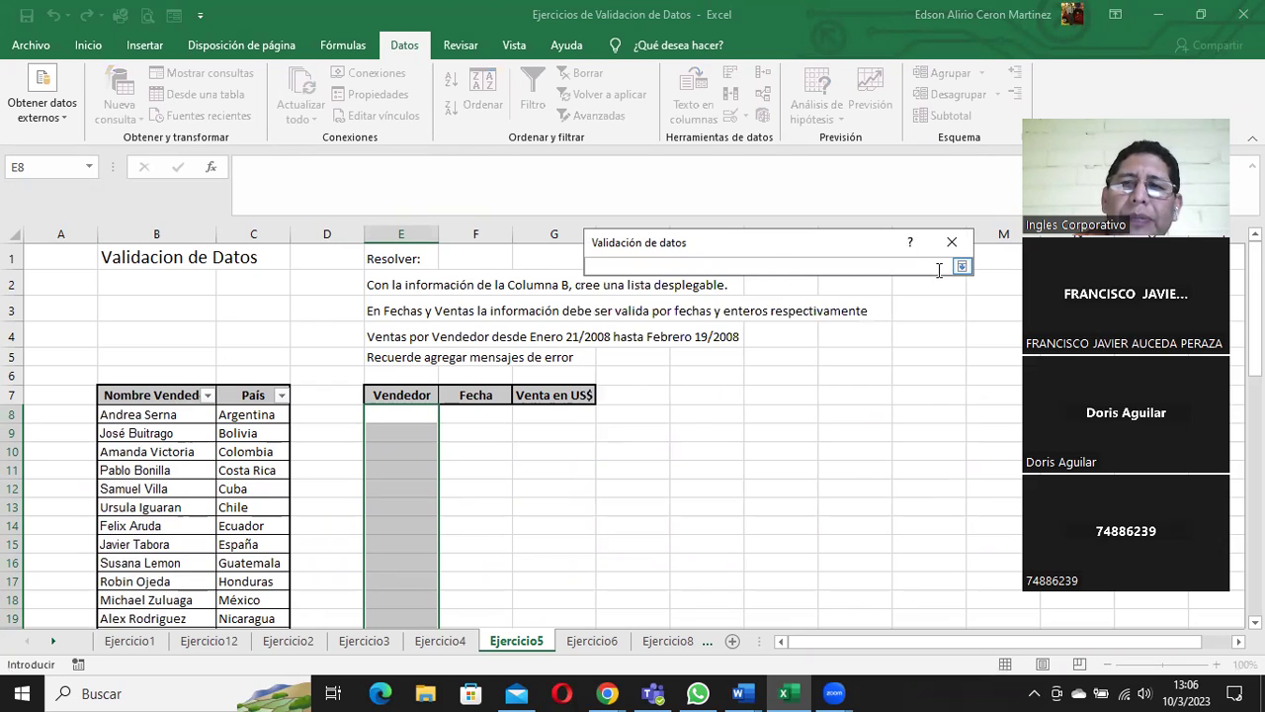
{"action": "left_click", "coordinate": [961, 266]}
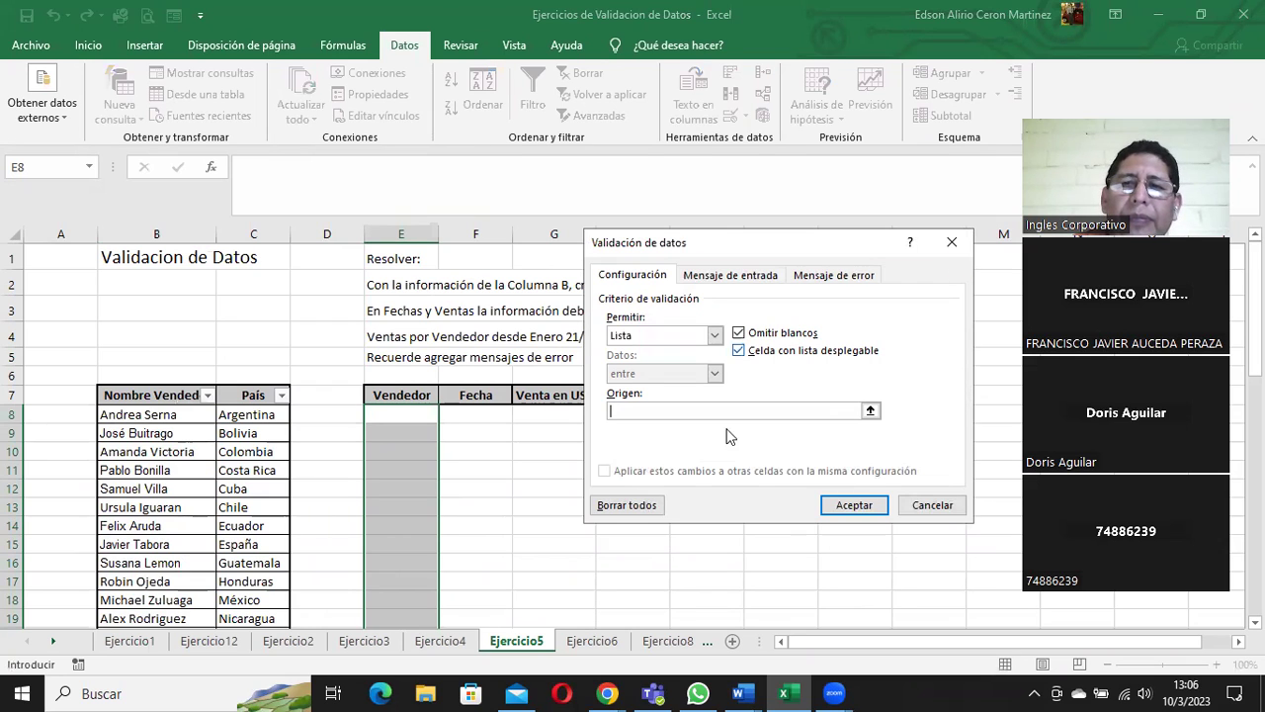
{"action": "left_click_drag", "start_coordinate": [156, 416], "coordinate": [158, 633]}
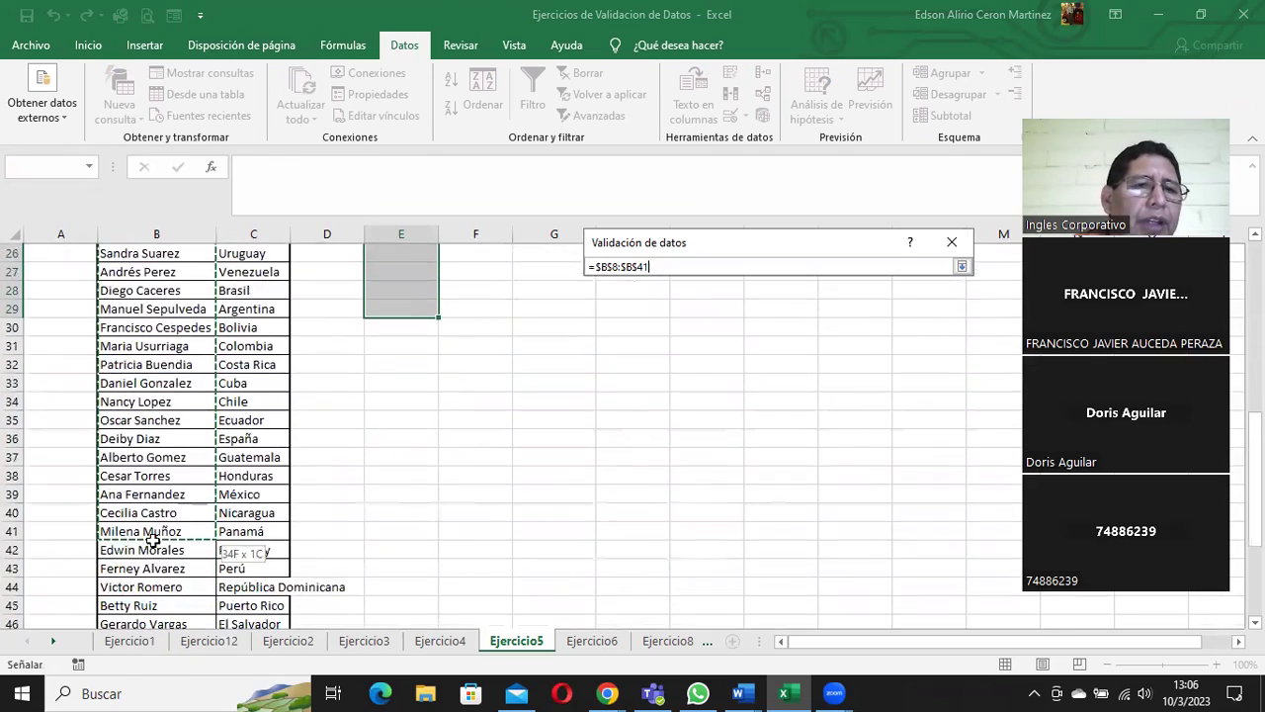
{"action": "mouse_move", "coordinate": [158, 633]}
{"action": "left_mouse_down"}
{"action": "mouse_move", "coordinate": [158, 670]}
{"action": "mouse_move", "coordinate": [158, 588]}
{"action": "left_mouse_up"}
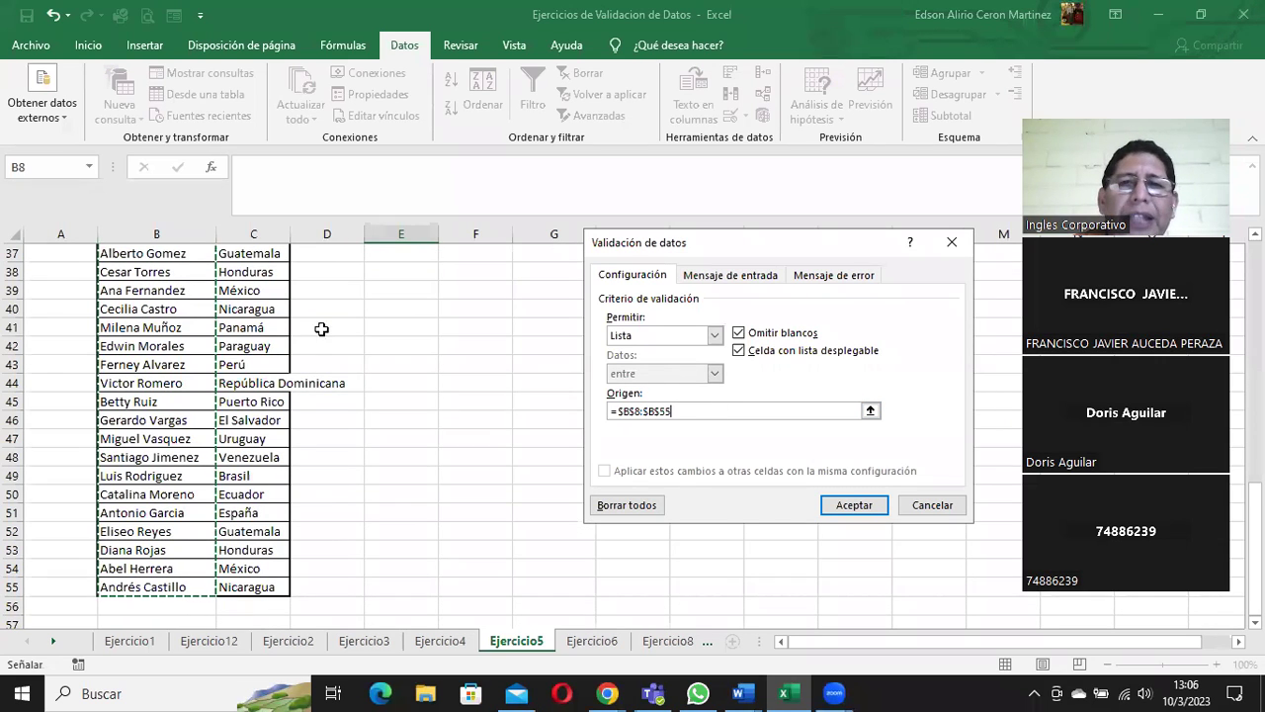
{"action": "left_click", "coordinate": [870, 413]}
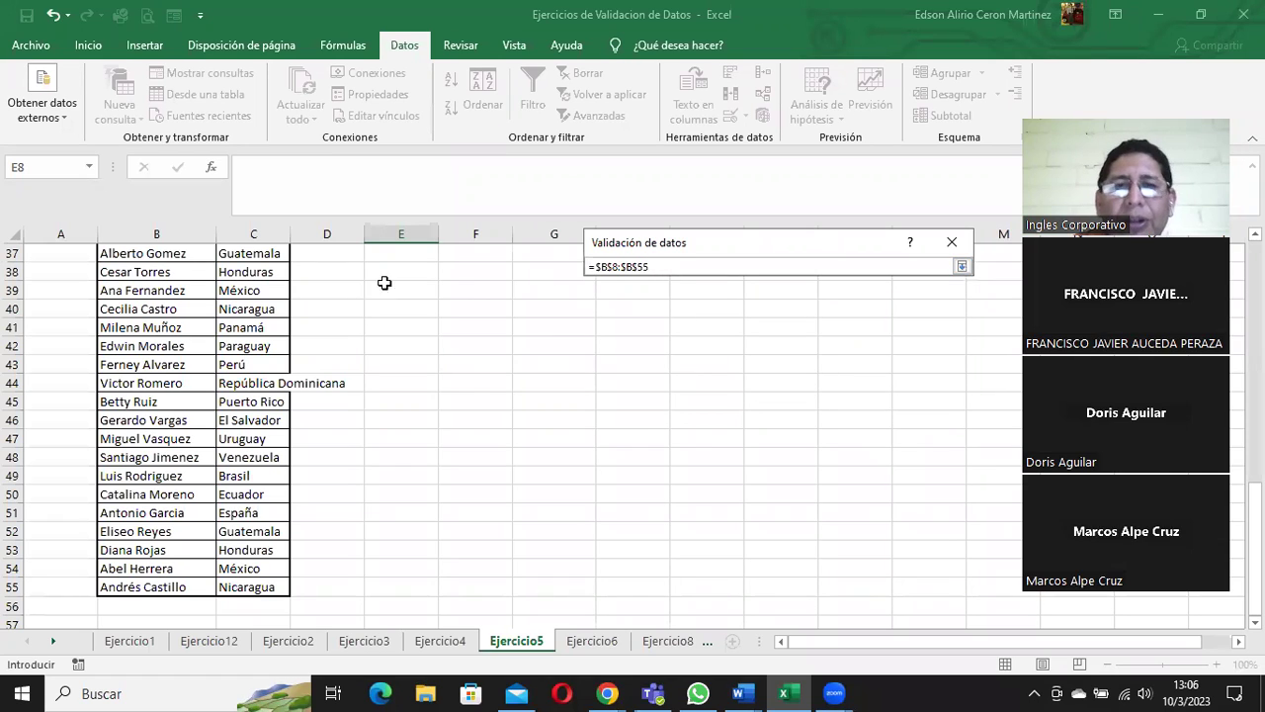
{"action": "left_click", "coordinate": [959, 268]}
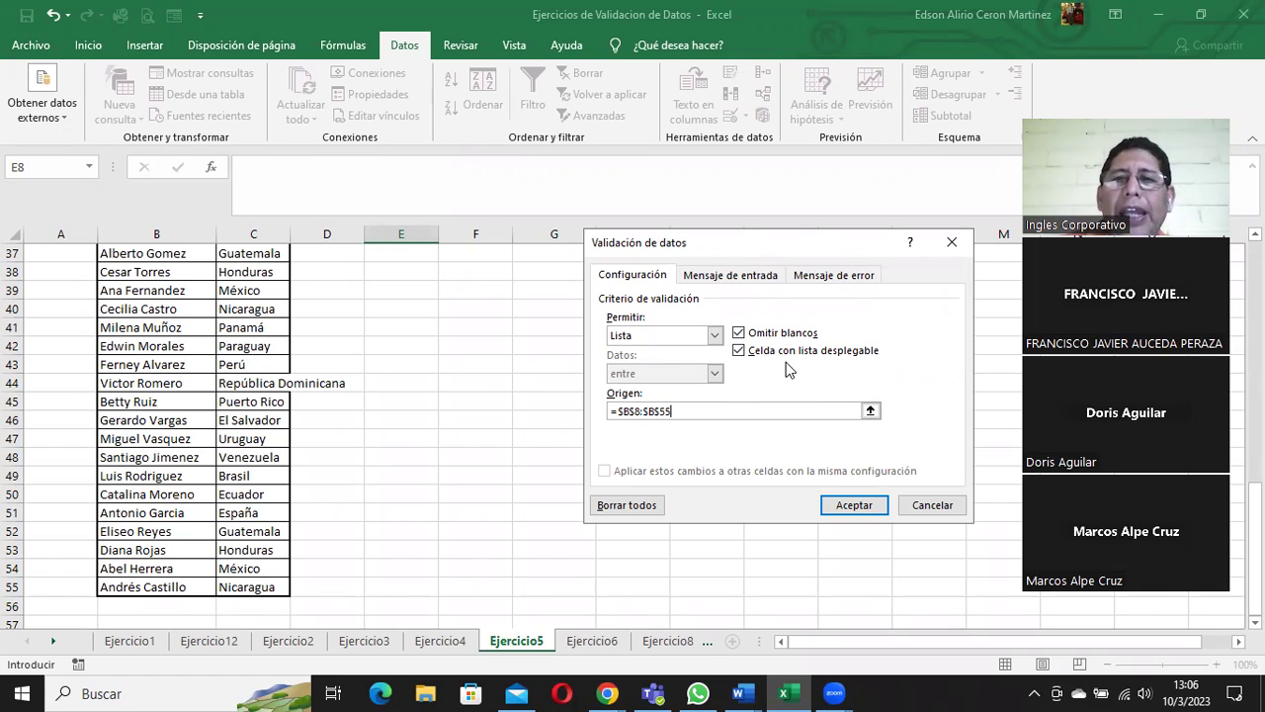
- Accept the list validation and check the Vendedor cells down the column for the dropdown
{"action": "left_click", "coordinate": [839, 505]}
{"action": "scroll", "coordinate": [709, 407], "scroll_direction": "up", "scroll_amount": 1}
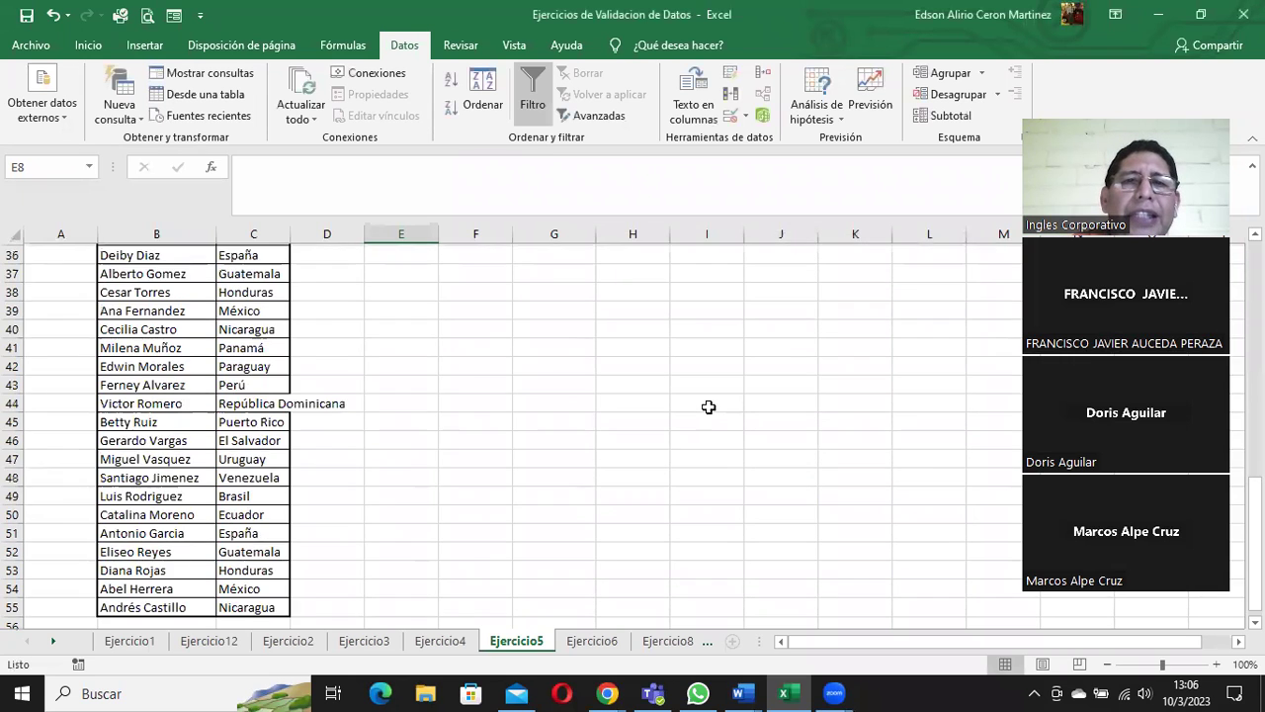
{"action": "scroll", "coordinate": [708, 408], "scroll_direction": "up", "scroll_amount": 7}
{"action": "scroll", "coordinate": [709, 408], "scroll_direction": "up", "scroll_amount": 1}
{"action": "scroll", "coordinate": [708, 408], "scroll_direction": "up", "scroll_amount": 3}
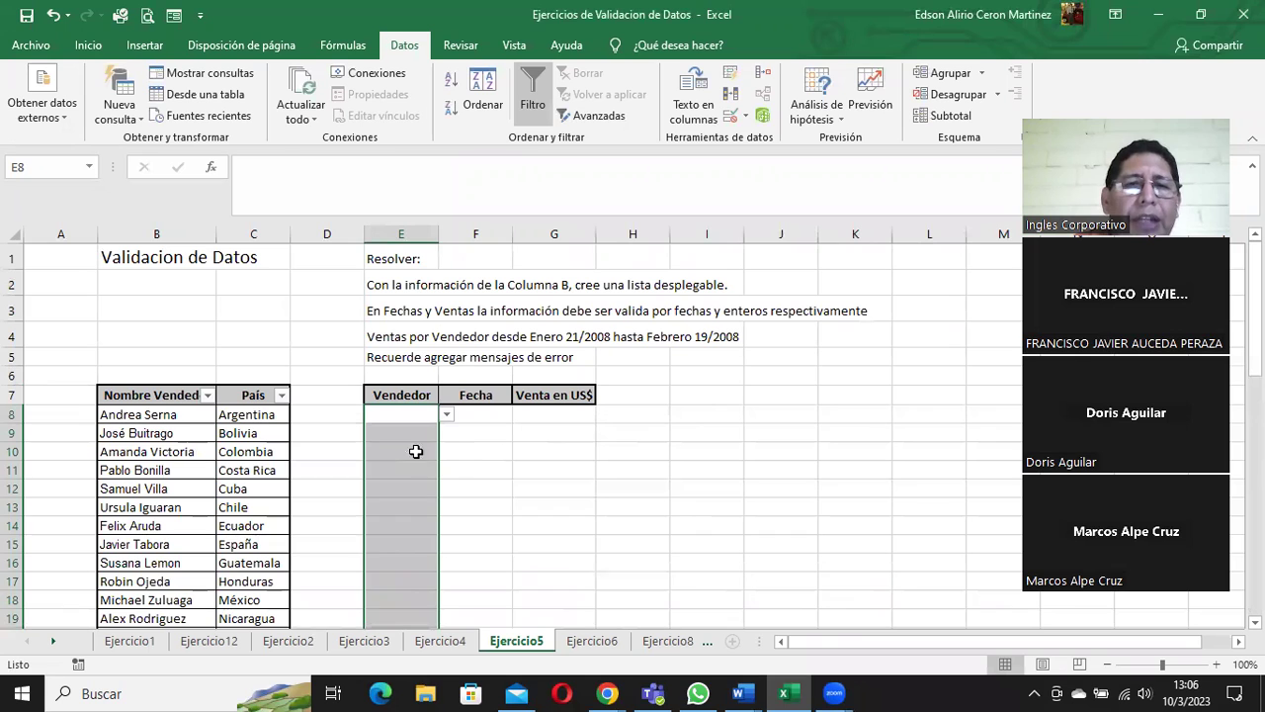
{"action": "left_click", "coordinate": [404, 435]}
{"action": "left_click", "coordinate": [404, 457]}
{"action": "left_click", "coordinate": [403, 475]}
{"action": "left_click", "coordinate": [403, 491]}
{"action": "left_click", "coordinate": [403, 508]}
{"action": "left_click", "coordinate": [404, 525]}
{"action": "scroll", "coordinate": [409, 537], "scroll_direction": "down", "scroll_amount": 1}
{"action": "scroll", "coordinate": [409, 504], "scroll_direction": "down", "scroll_amount": 1}
{"action": "left_click", "coordinate": [409, 496]}
{"action": "left_click", "coordinate": [416, 550]}
{"action": "left_click", "coordinate": [415, 588]}
{"action": "scroll", "coordinate": [415, 583], "scroll_direction": "down", "scroll_amount": 2}
{"action": "left_click", "coordinate": [407, 549]}
{"action": "scroll", "coordinate": [409, 528], "scroll_direction": "down", "scroll_amount": 2}
- Pick seller names from the dropdown into E29, E28 and E27
{"action": "left_click", "coordinate": [446, 440]}
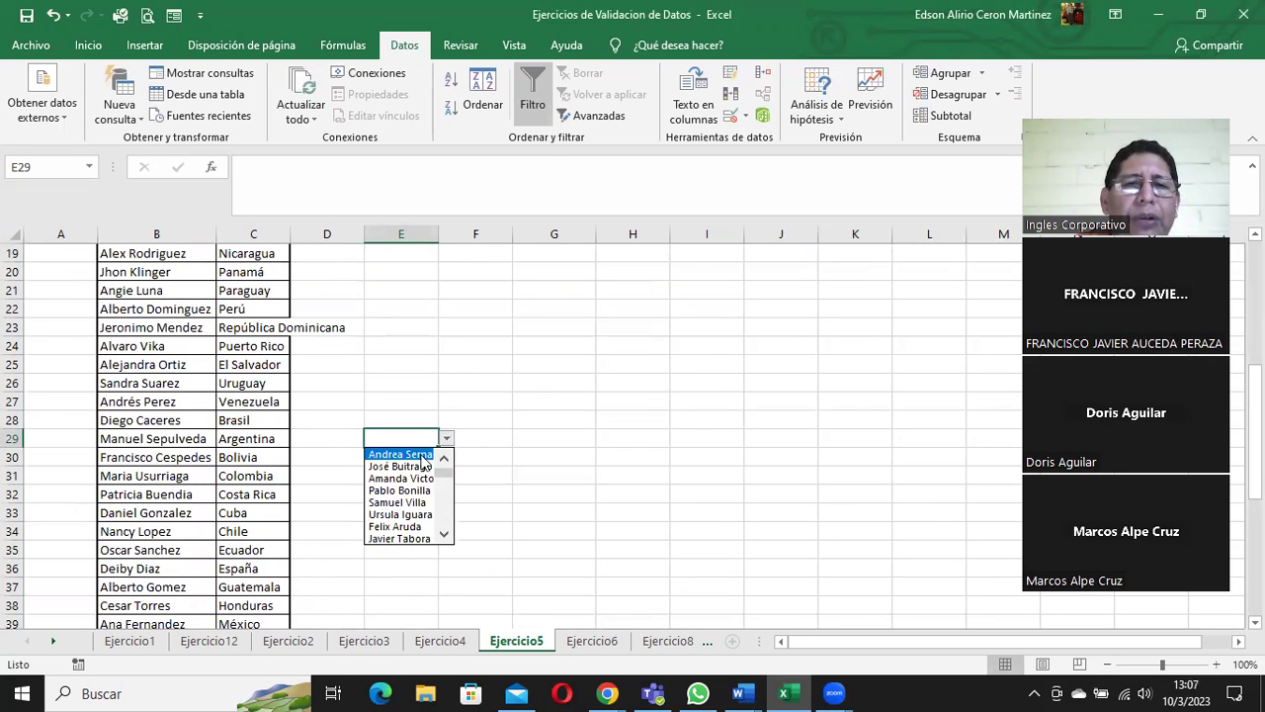
{"action": "left_click", "coordinate": [415, 455]}
{"action": "left_click", "coordinate": [412, 461]}
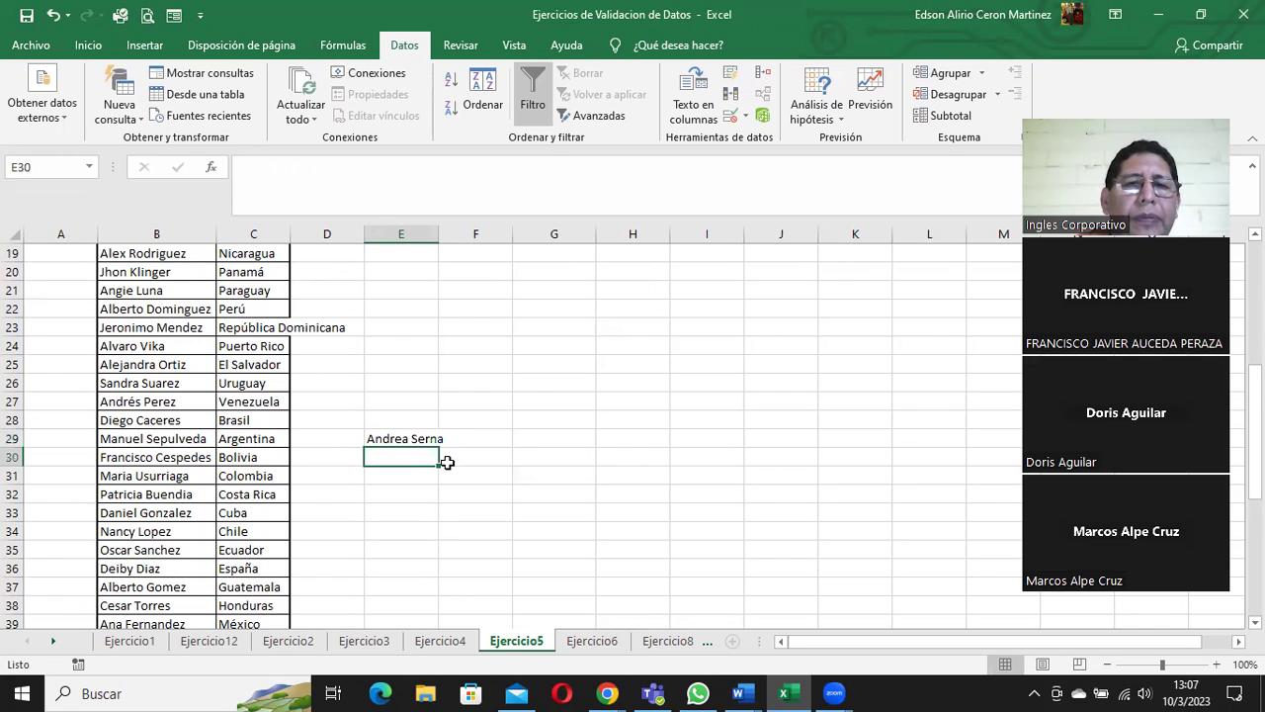
{"action": "left_click", "coordinate": [415, 439]}
{"action": "left_click", "coordinate": [415, 420]}
{"action": "left_click", "coordinate": [447, 420]}
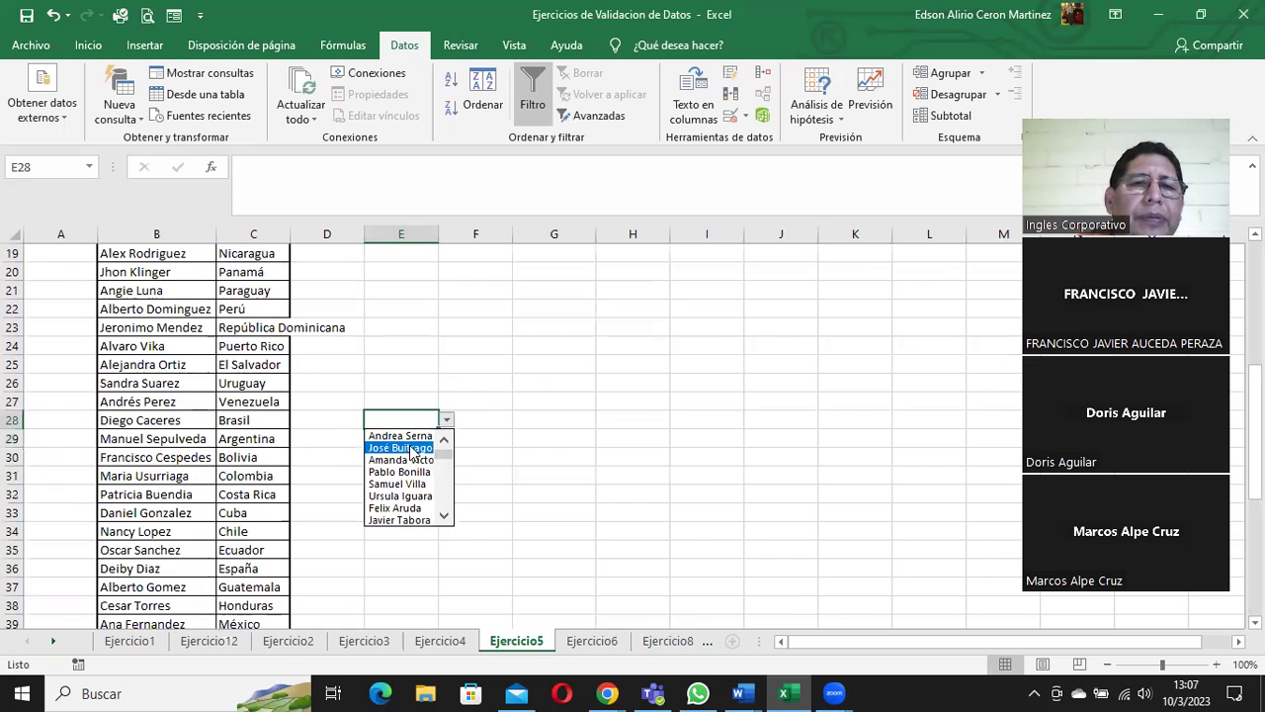
{"action": "left_click", "coordinate": [412, 449]}
{"action": "left_click", "coordinate": [409, 401]}
{"action": "left_click", "coordinate": [446, 401]}
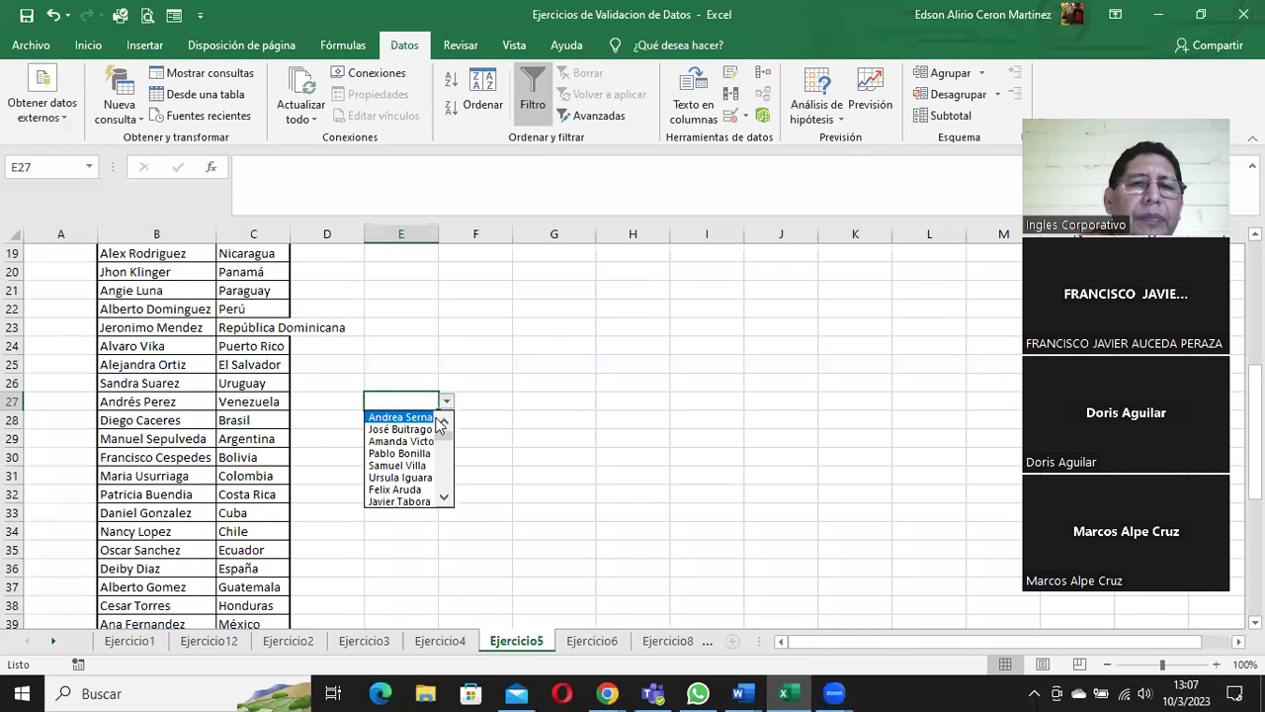
{"action": "left_click", "coordinate": [410, 478]}
{"action": "left_click", "coordinate": [404, 380]}
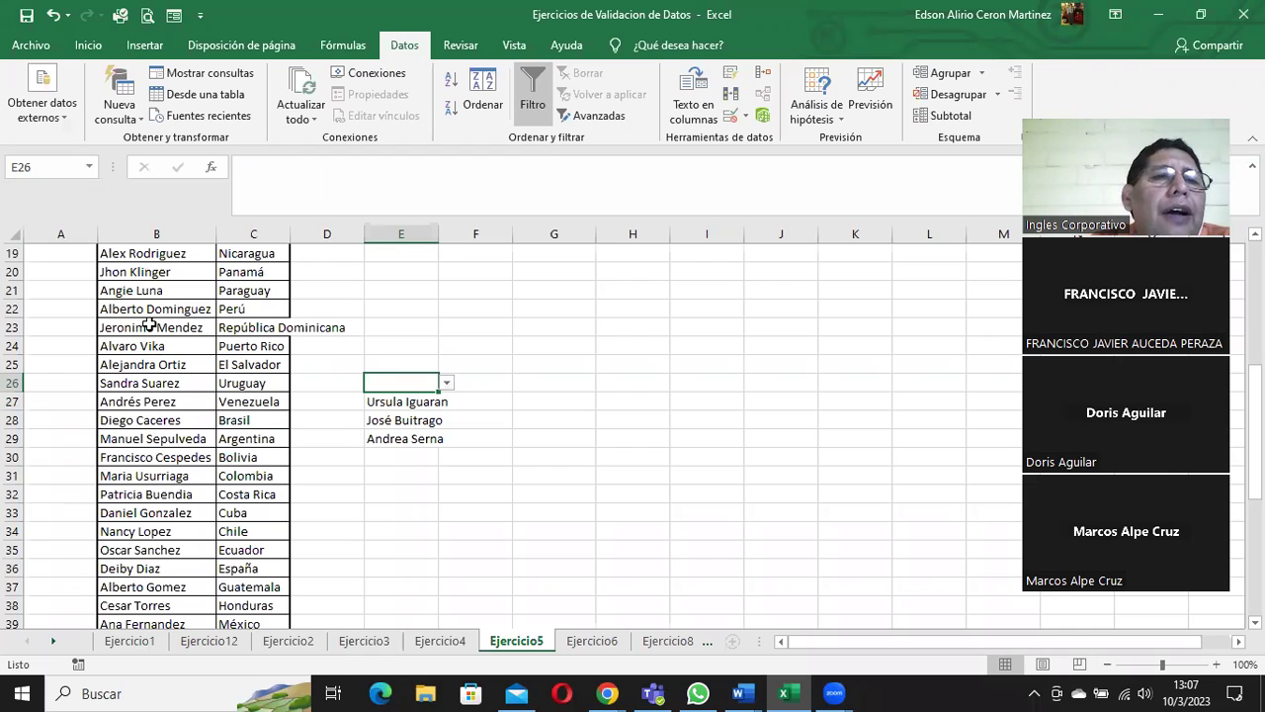
- Point out seller names in column B and select the names B23:B35
{"action": "left_click", "coordinate": [166, 272]}
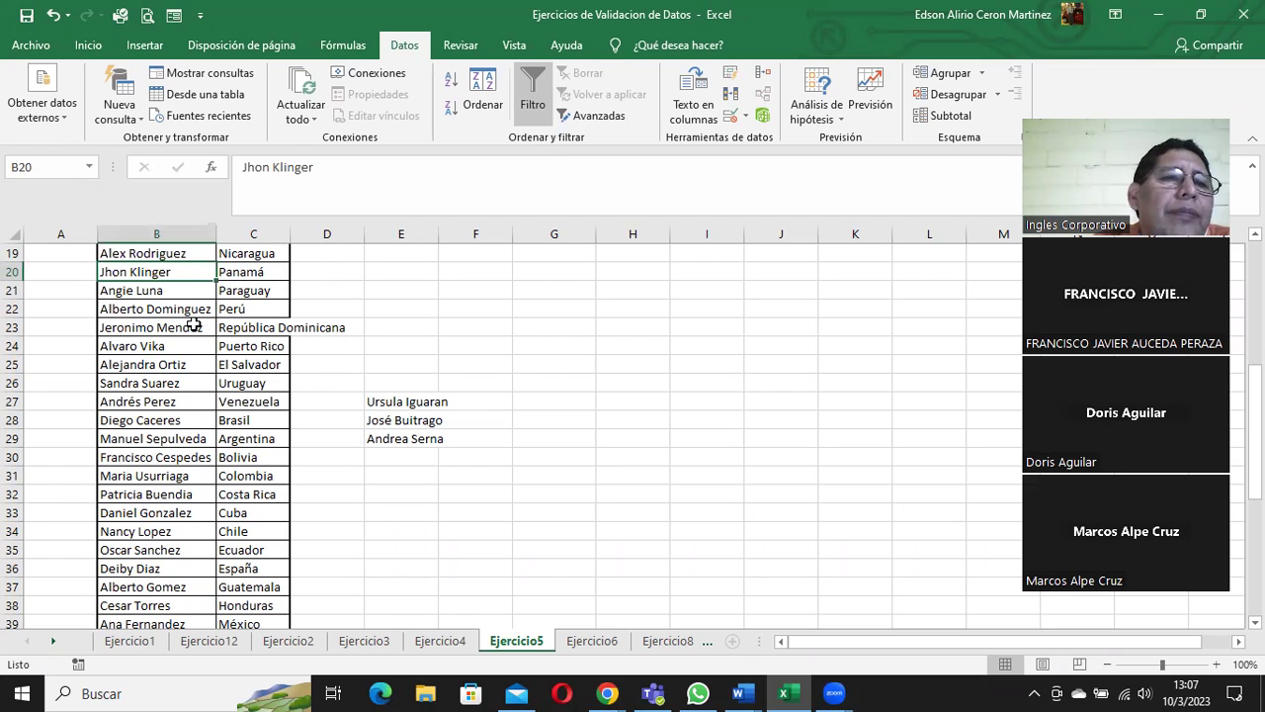
{"action": "left_click", "coordinate": [160, 404]}
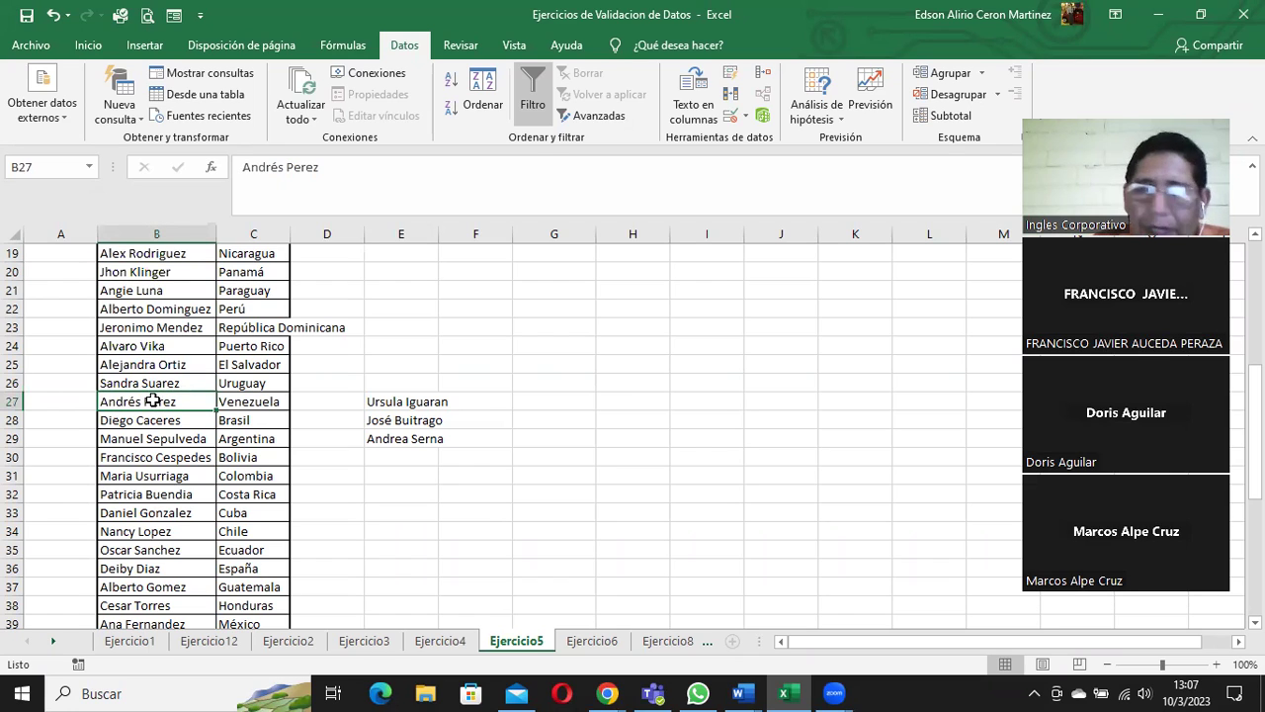
{"action": "left_click_drag", "start_coordinate": [142, 327], "coordinate": [175, 540]}
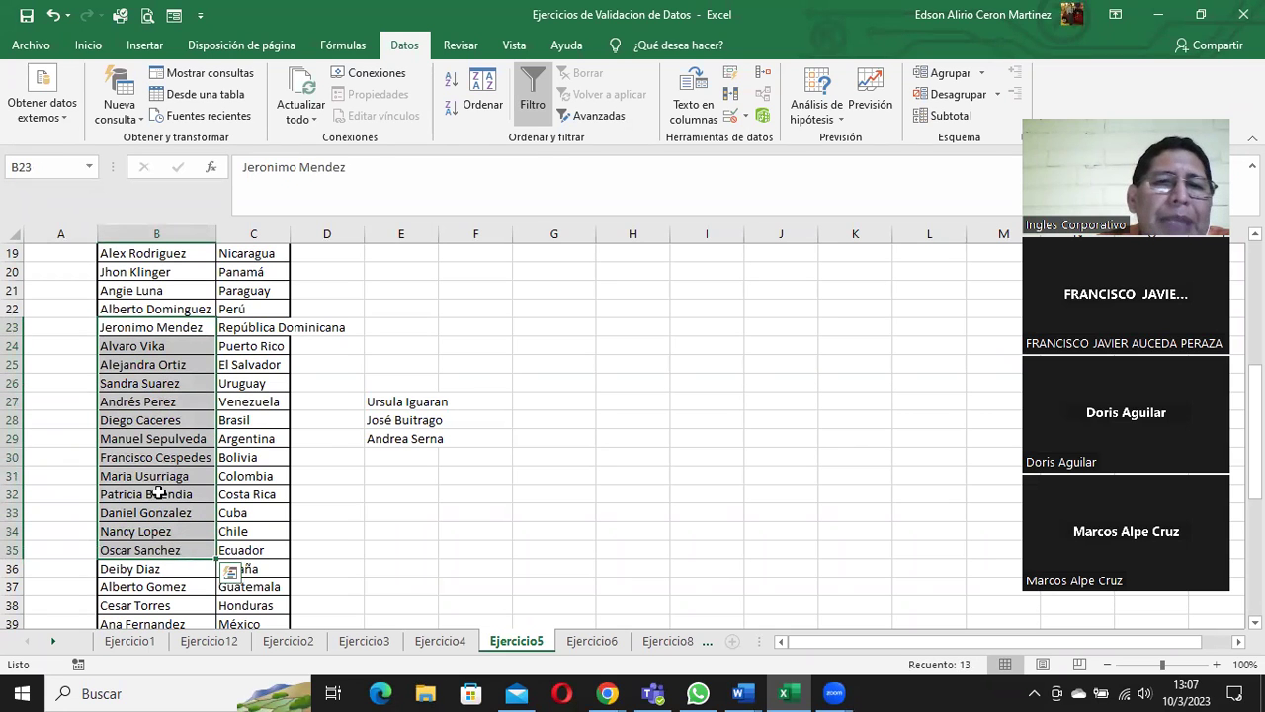
{"action": "scroll", "coordinate": [195, 440], "scroll_direction": "up", "scroll_amount": 3}
{"action": "scroll", "coordinate": [195, 441], "scroll_direction": "up", "scroll_amount": 3}
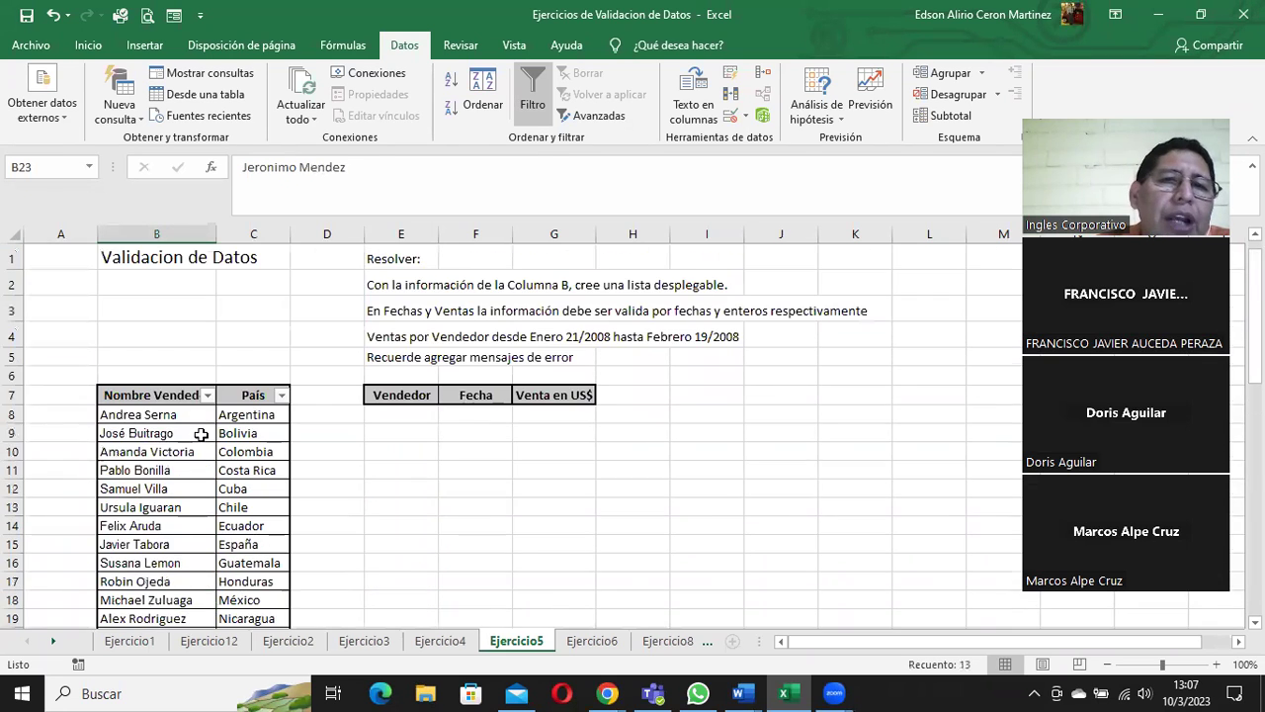
- Choose three seller names from the dropdown lists in E8, E9 and E10
{"action": "left_click", "coordinate": [412, 414]}
{"action": "left_click", "coordinate": [447, 414]}
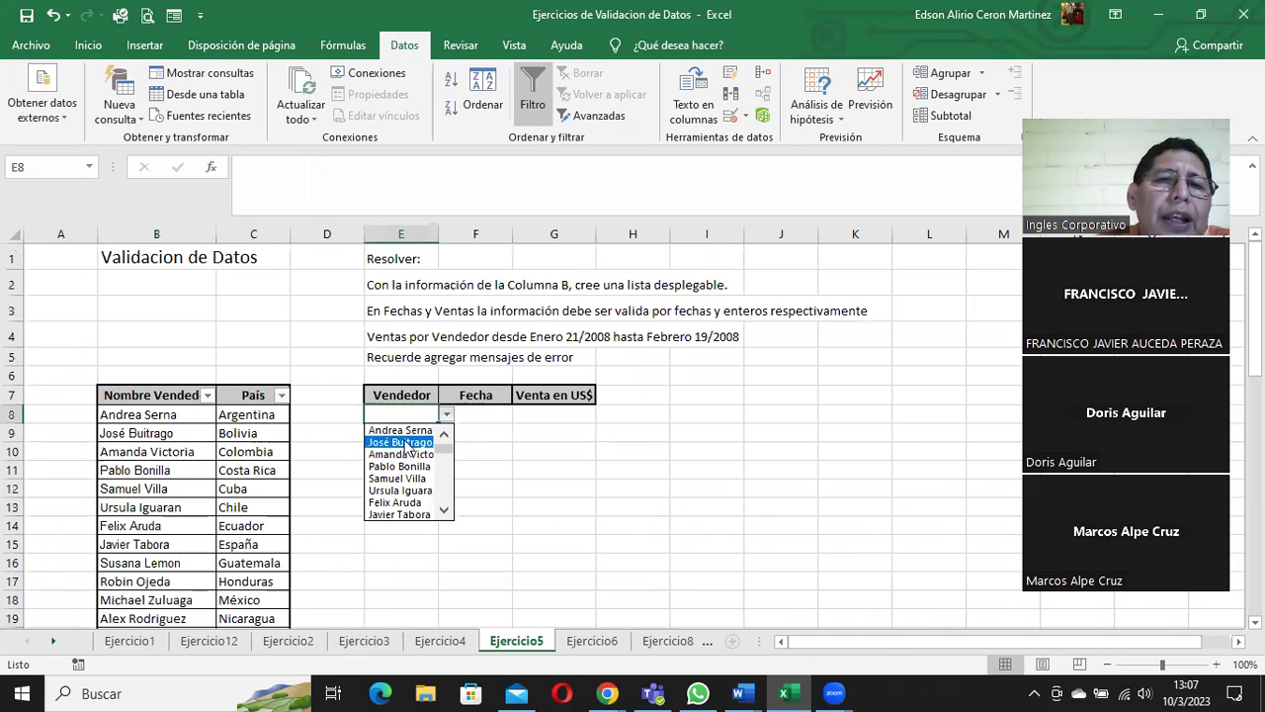
{"action": "left_click", "coordinate": [400, 430]}
{"action": "left_click", "coordinate": [420, 433]}
{"action": "left_click", "coordinate": [447, 433]}
{"action": "left_click", "coordinate": [413, 471]}
{"action": "left_click", "coordinate": [413, 451]}
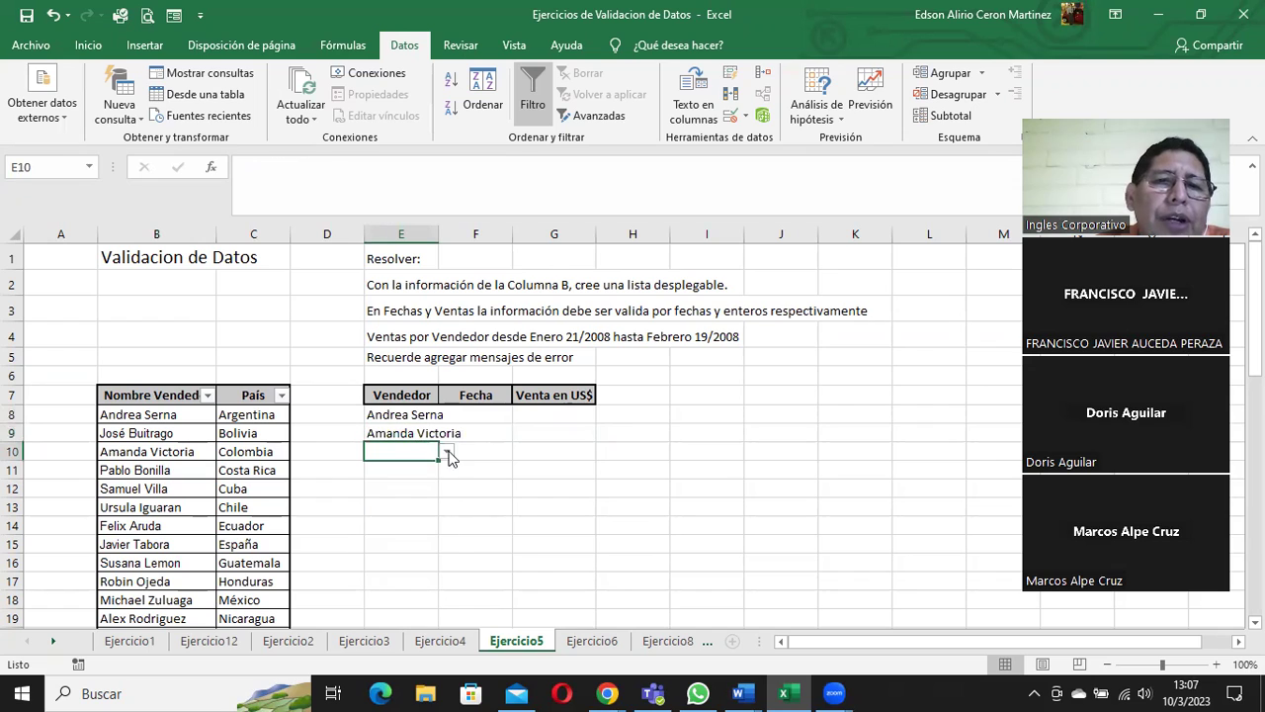
{"action": "left_click", "coordinate": [447, 452]}
{"action": "left_click", "coordinate": [405, 541]}
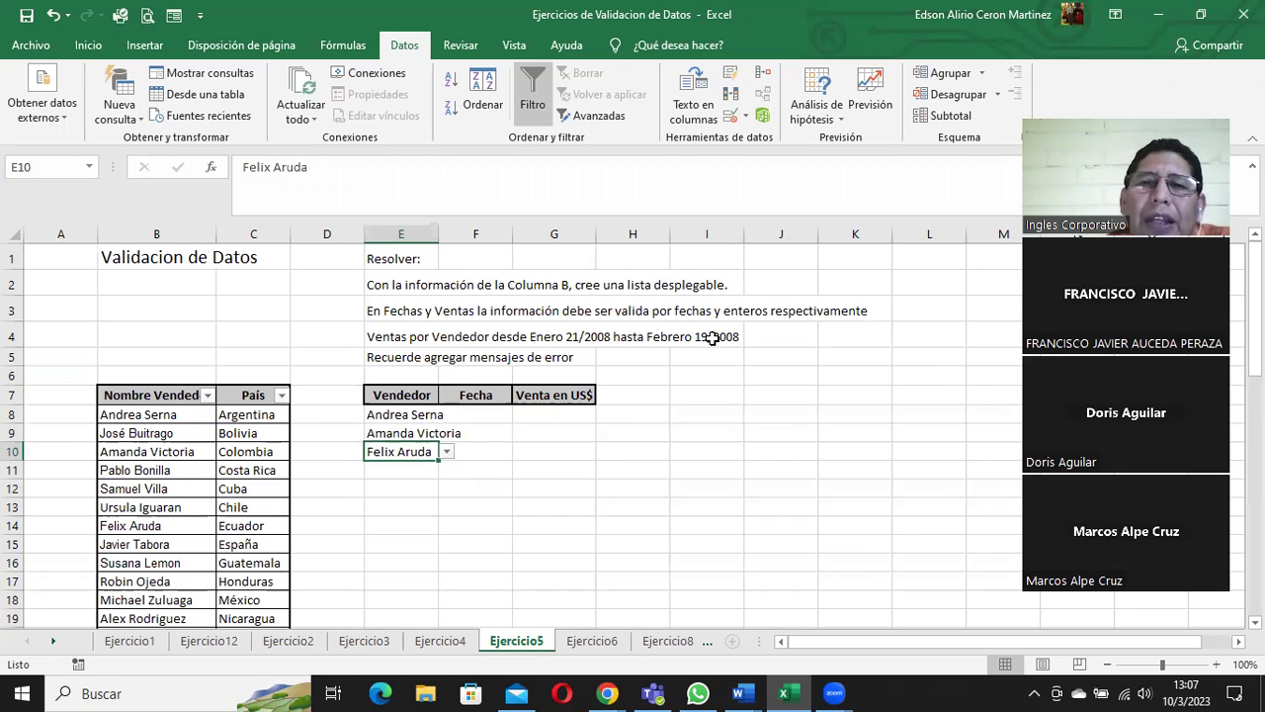
{"action": "scroll", "coordinate": [627, 438], "scroll_direction": "down", "scroll_amount": 1}
- Select F8:F19 and apply a Date validation between 21/01/2008 and 19/02/2008
{"action": "mouse_move", "coordinate": [487, 340]}
{"action": "left_mouse_down"}
{"action": "mouse_move", "coordinate": [479, 667]}
{"action": "mouse_move", "coordinate": [476, 587]}
{"action": "left_mouse_up"}
{"action": "scroll", "coordinate": [359, 386], "scroll_direction": "down", "scroll_amount": 4}
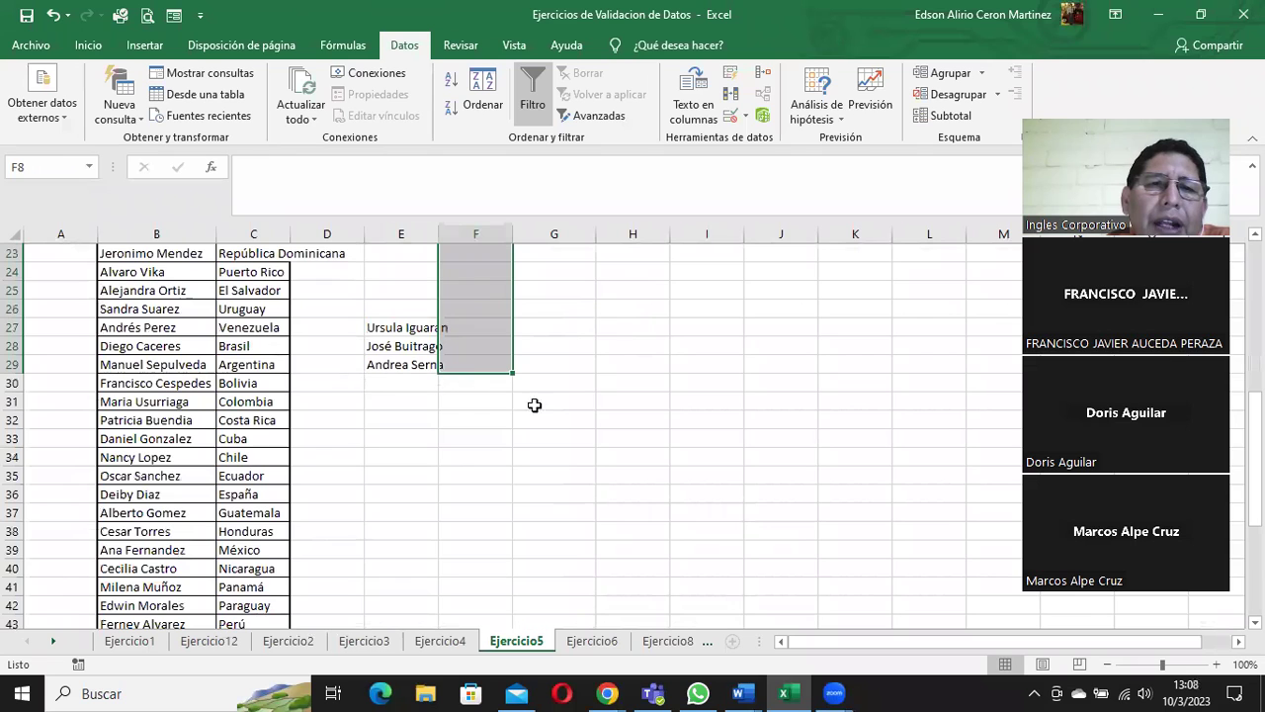
{"action": "scroll", "coordinate": [574, 423], "scroll_direction": "up", "scroll_amount": 1}
{"action": "scroll", "coordinate": [579, 420], "scroll_direction": "up", "scroll_amount": 6}
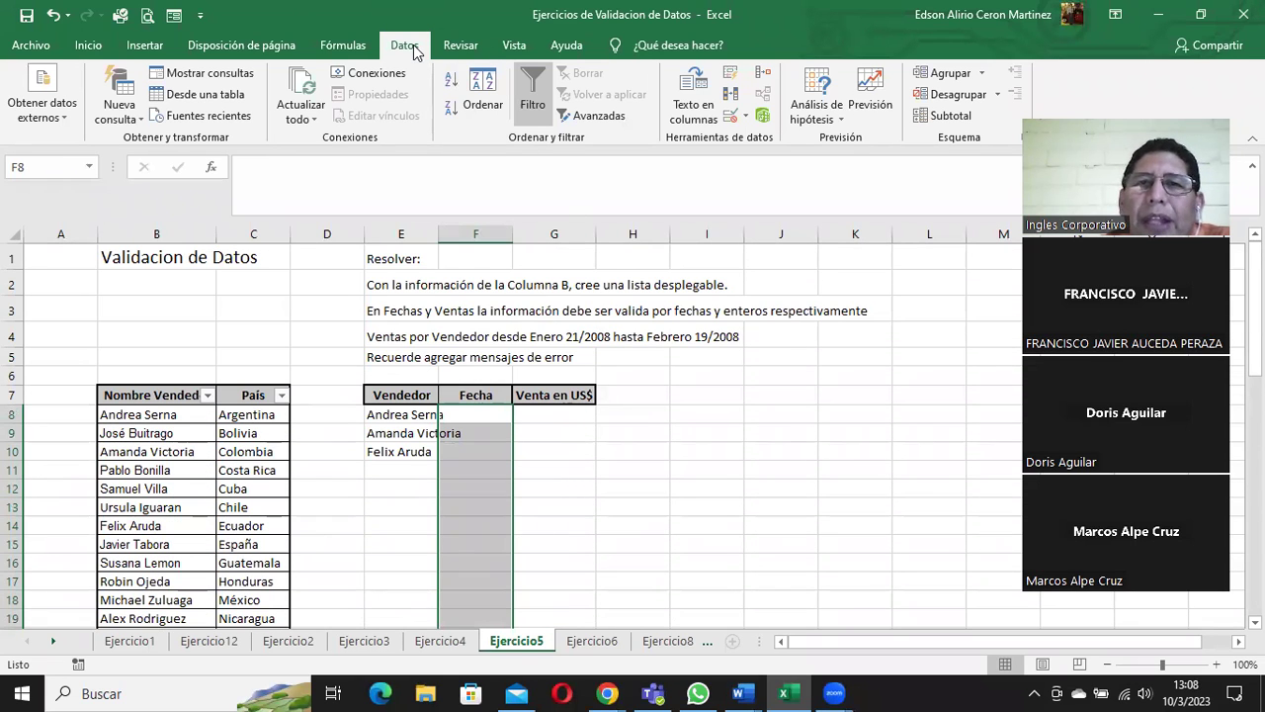
{"action": "left_click", "coordinate": [748, 119]}
{"action": "left_click", "coordinate": [769, 142]}
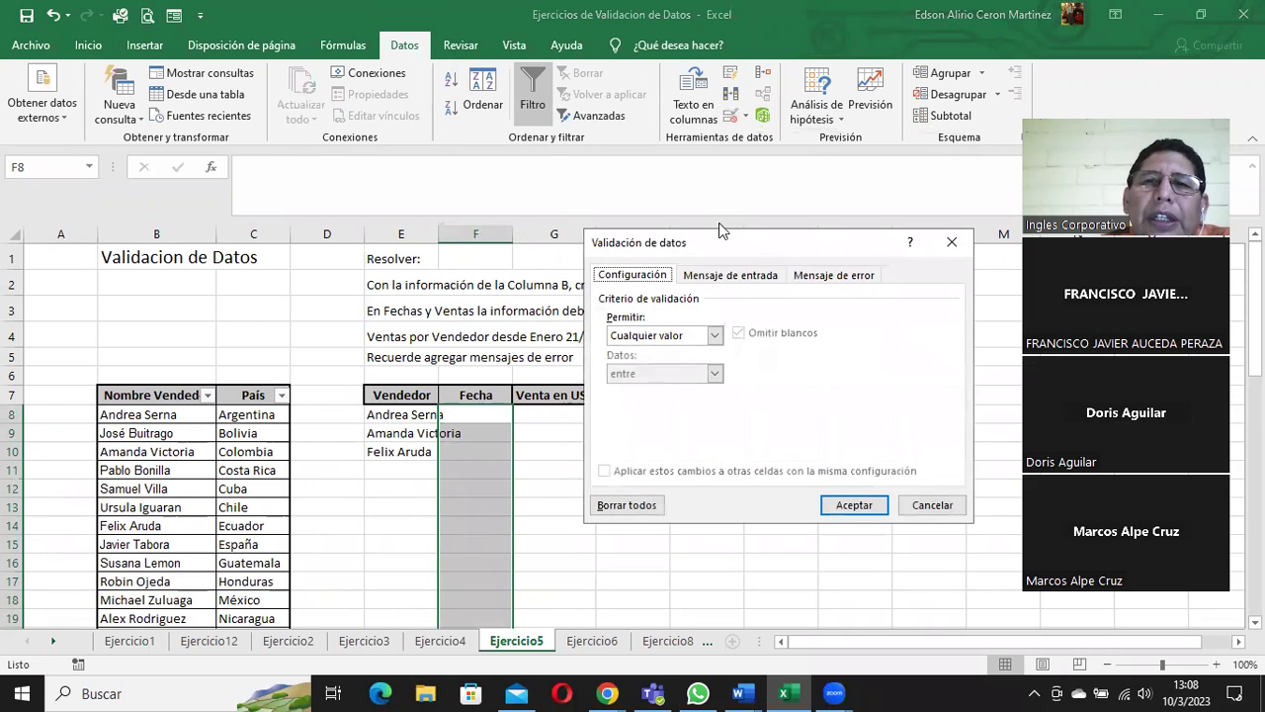
{"action": "left_click", "coordinate": [714, 335]}
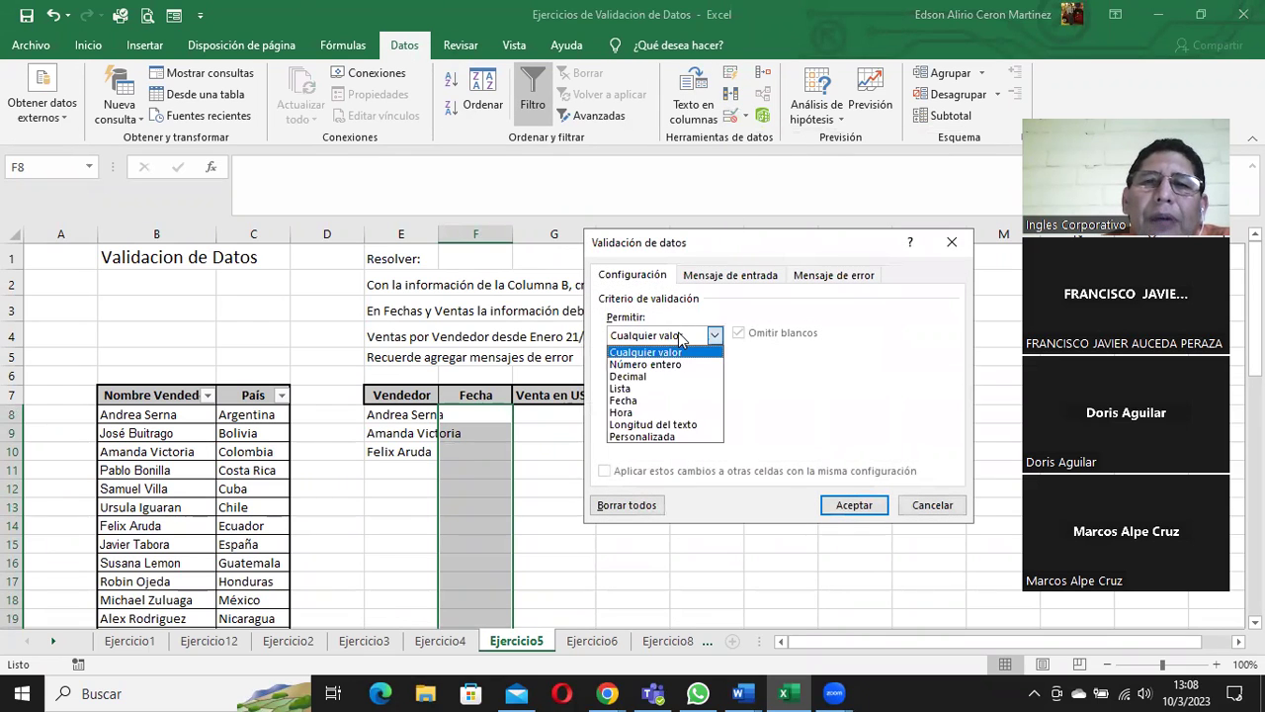
{"action": "left_click", "coordinate": [657, 400]}
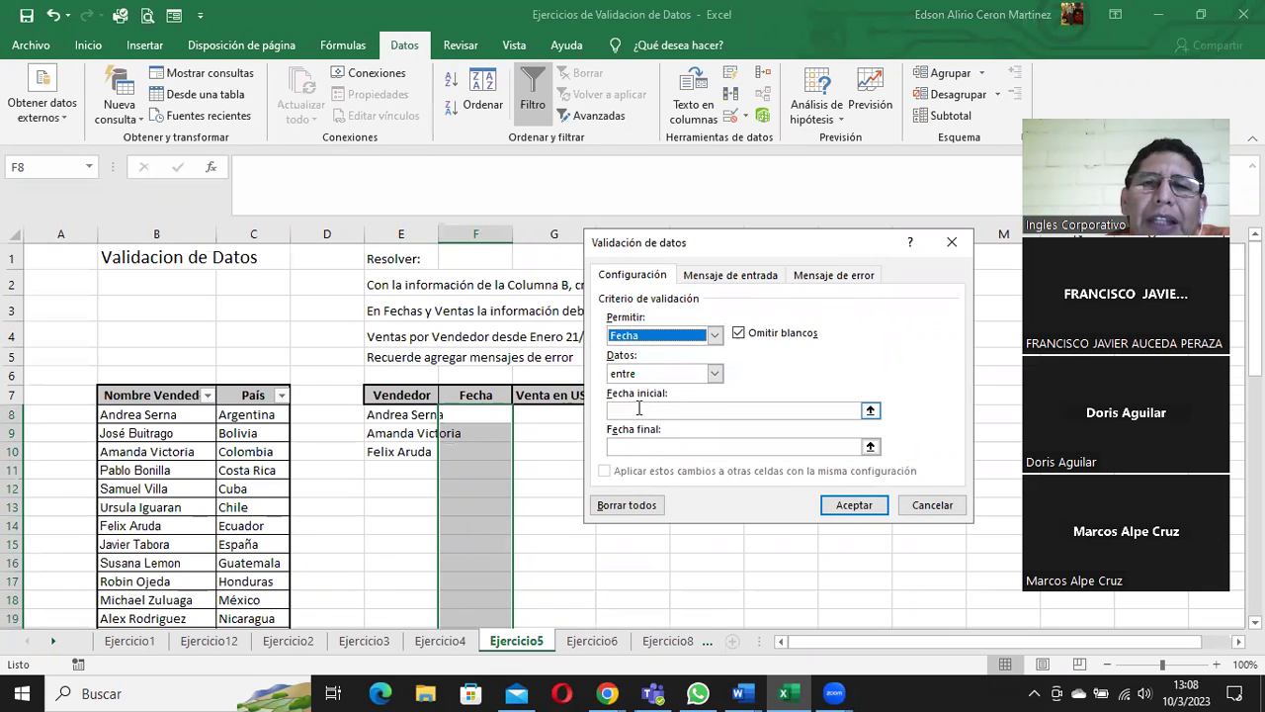
{"action": "left_click", "coordinate": [643, 411]}
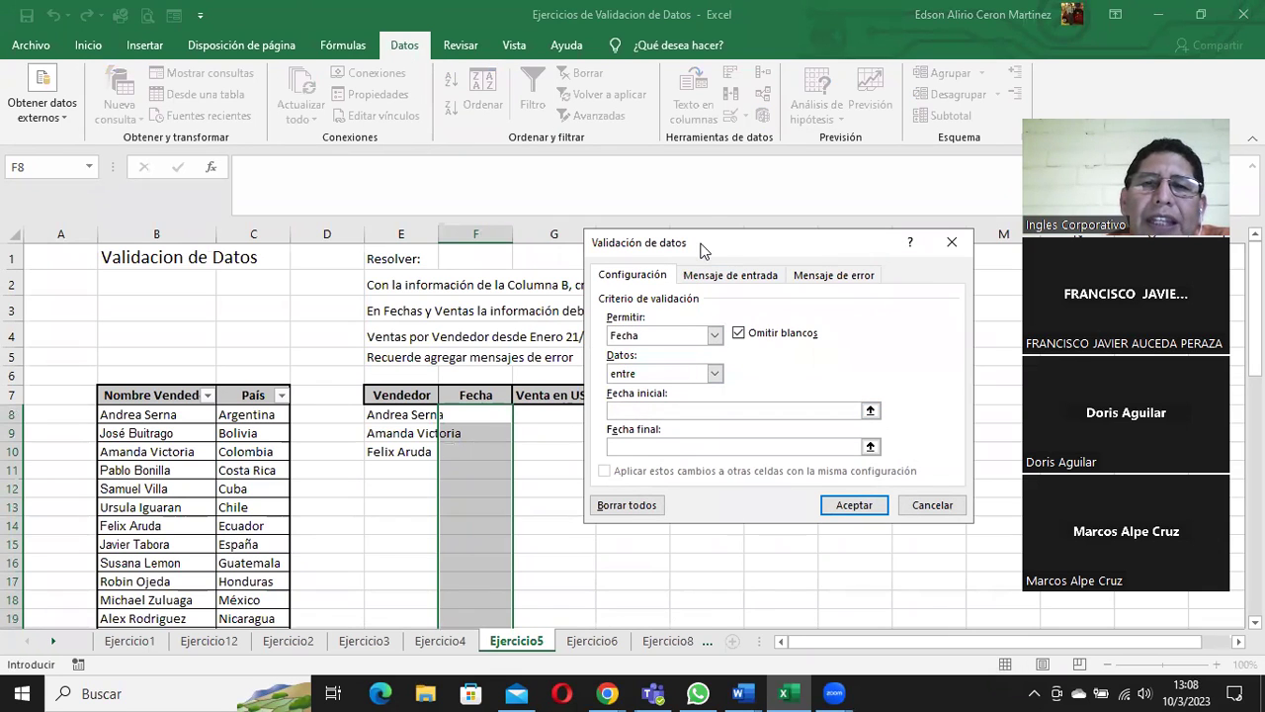
{"action": "left_click_drag", "start_coordinate": [701, 250], "coordinate": [574, 165]}
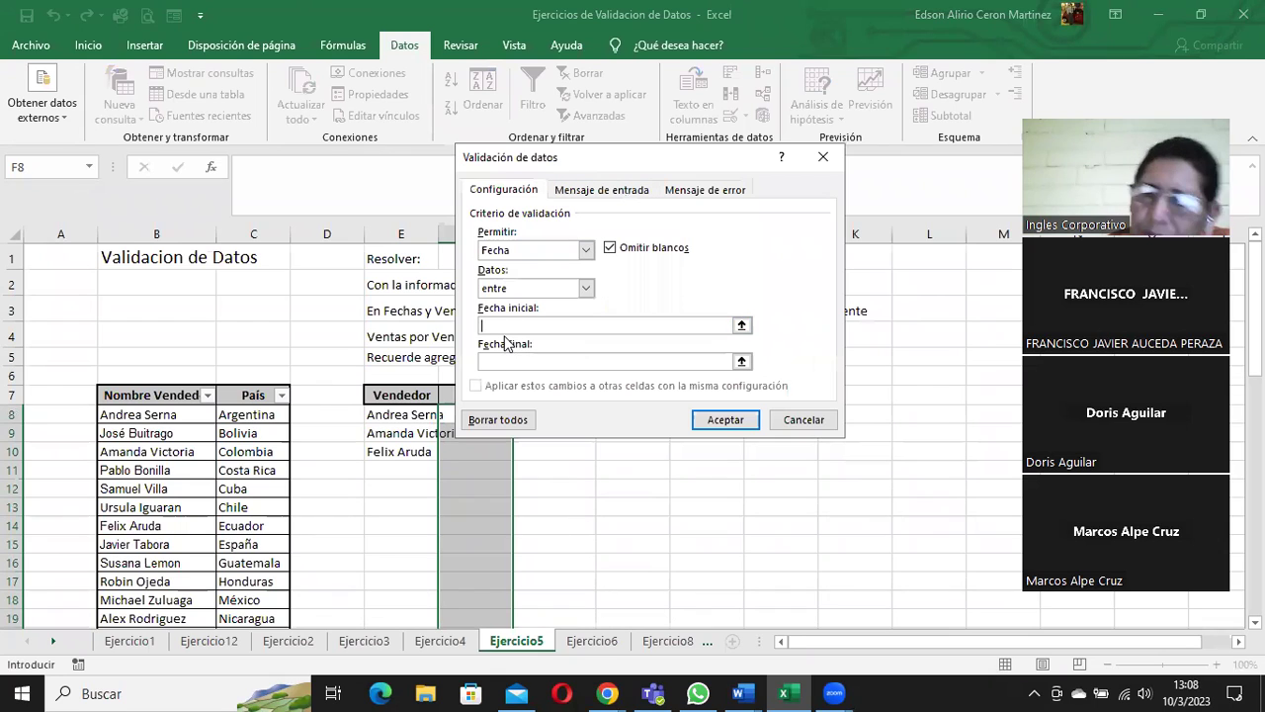
{"action": "type", "text": "21/01/2008"}
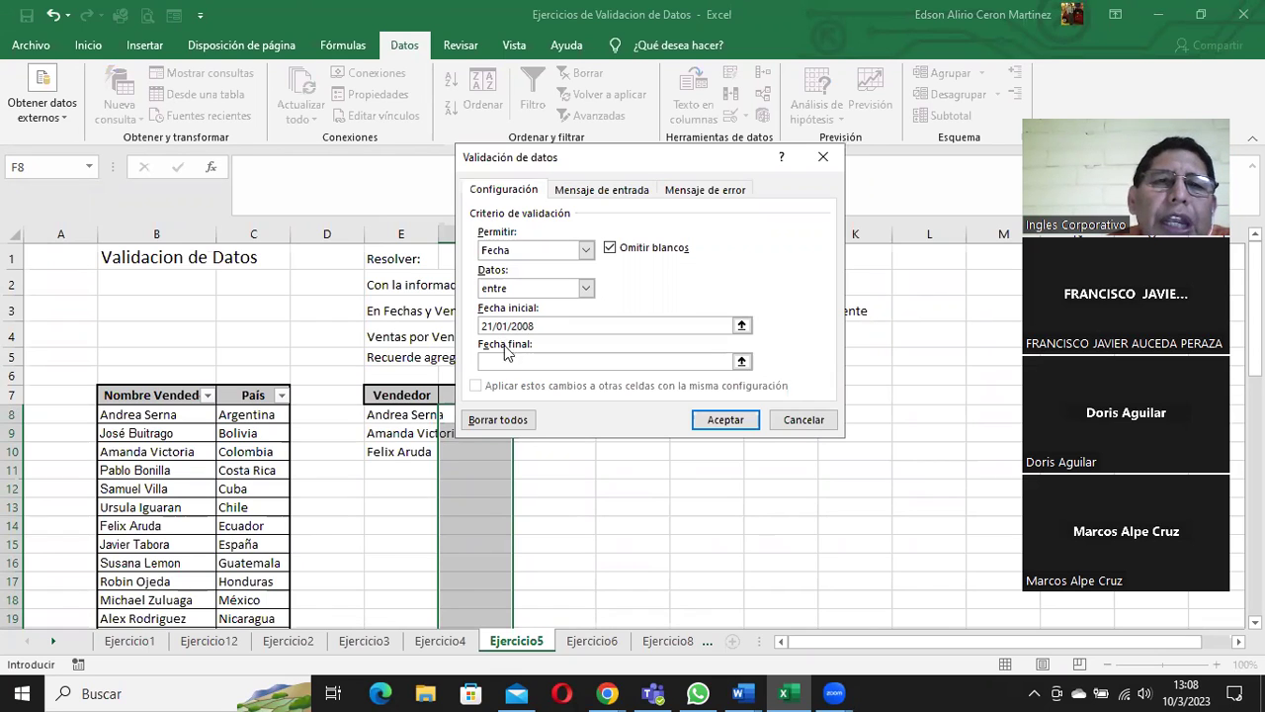
{"action": "left_click", "coordinate": [512, 361]}
{"action": "type", "text": "19/02/2008"}
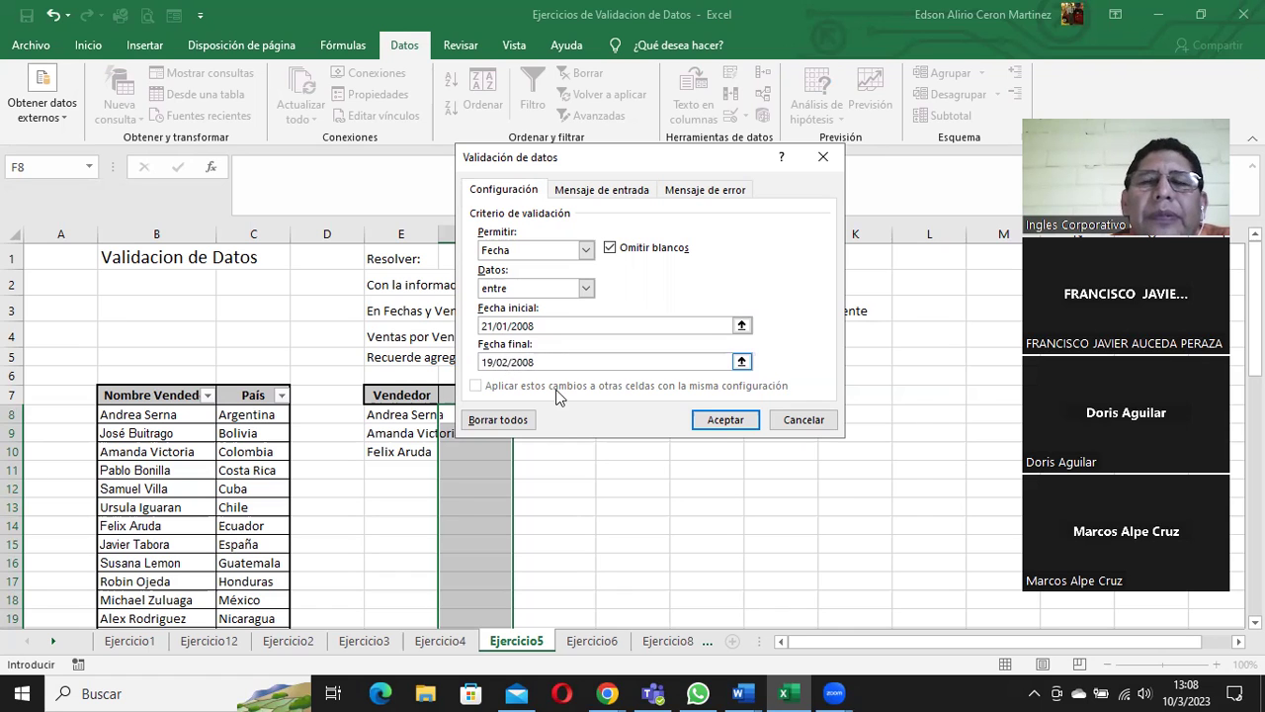
{"action": "left_click", "coordinate": [712, 424]}
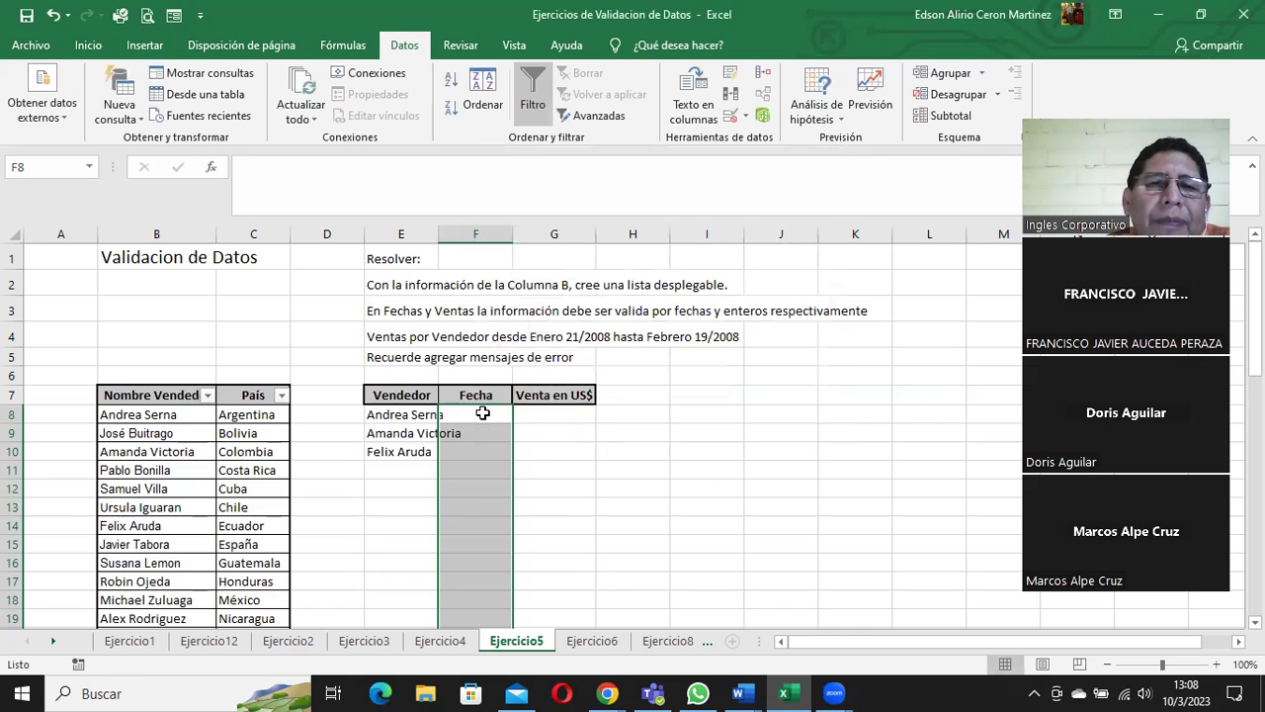
- Enter 22/1/2008, 23/1/2008 and 19/2/2008 in F8:F10, then start typing 20/02/2008 in F11
{"action": "left_click", "coordinate": [483, 413]}
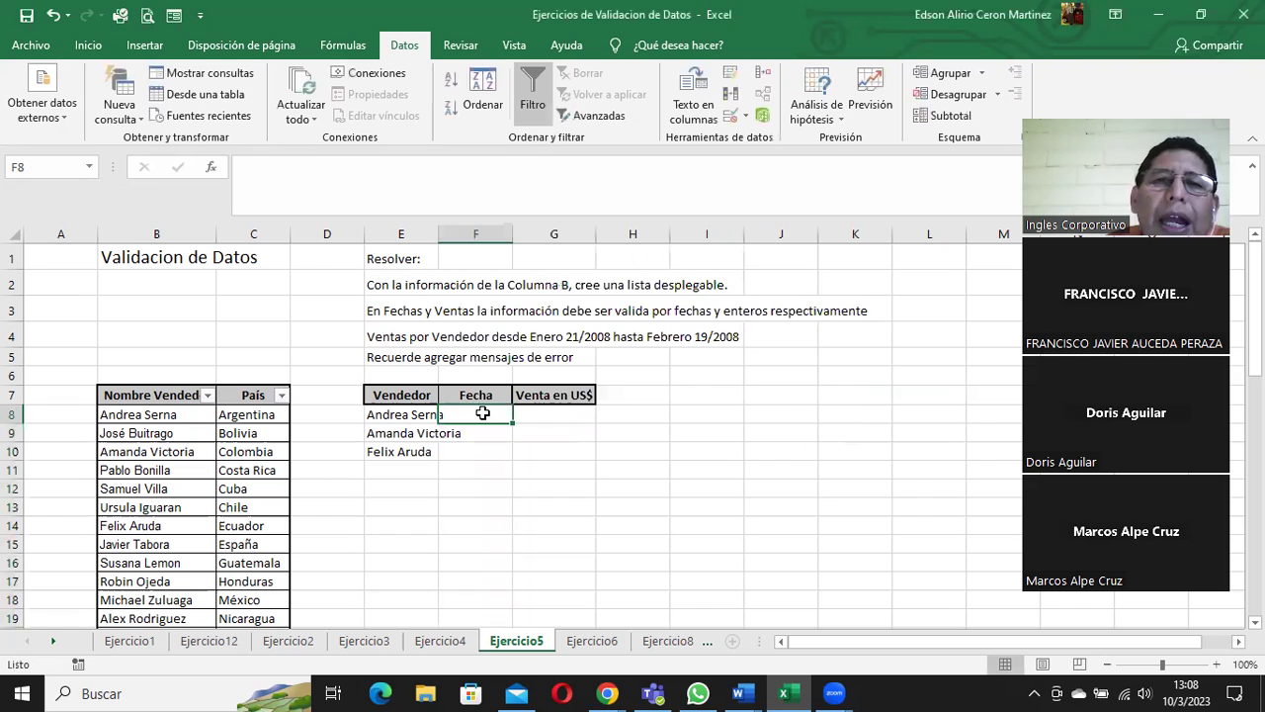
{"action": "type", "text": "22"}
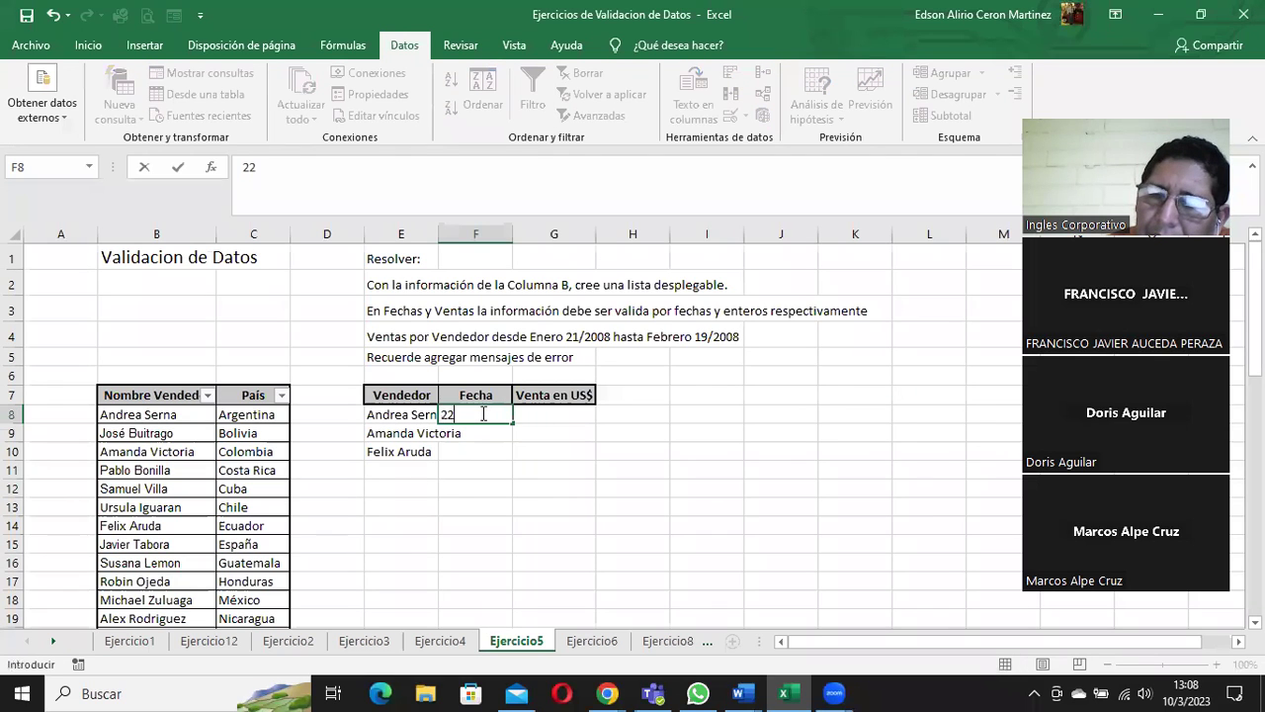
{"action": "type", "text": "/1/2008"}
{"action": "key", "text": "Return"}
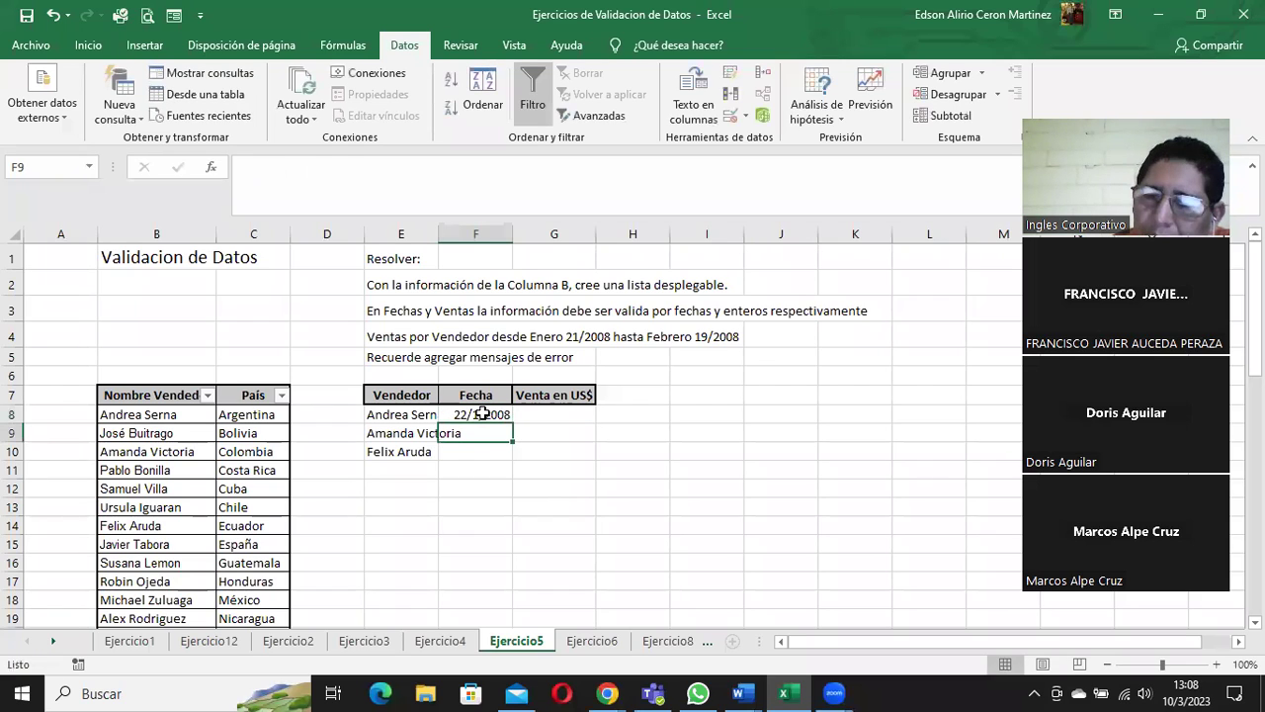
{"action": "type", "text": "23/01/2008"}
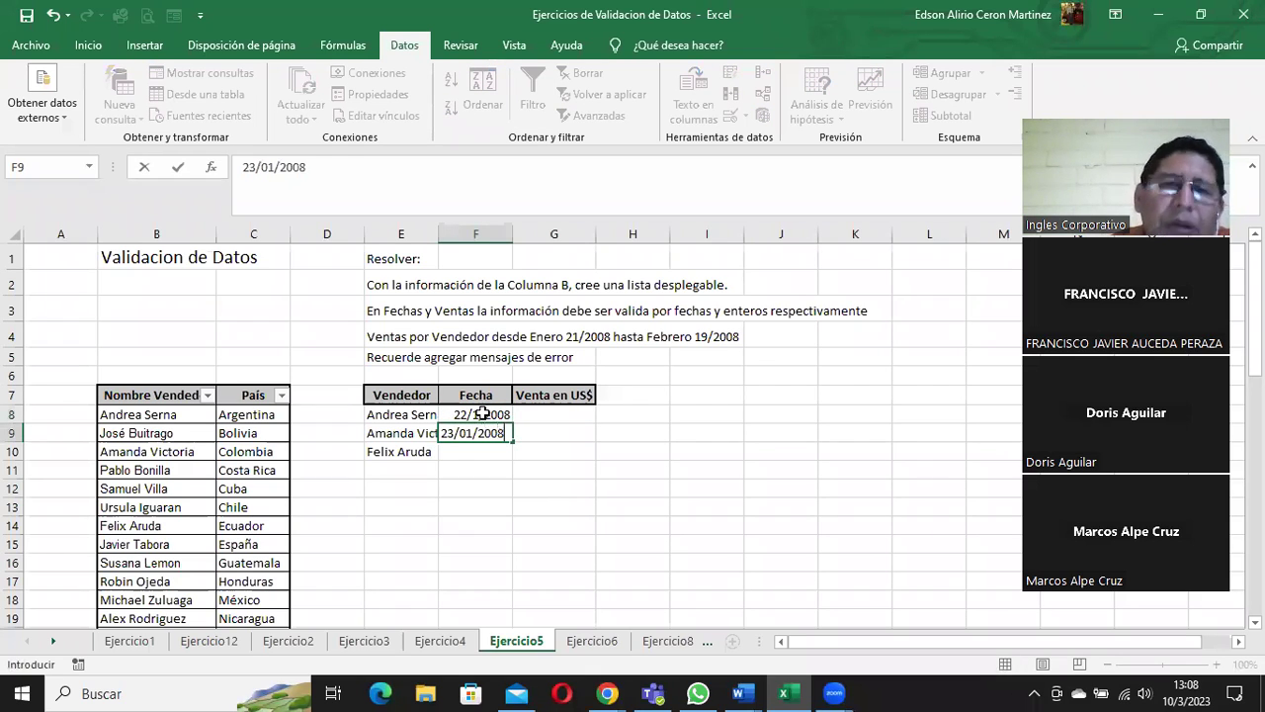
{"action": "key", "text": "Return"}
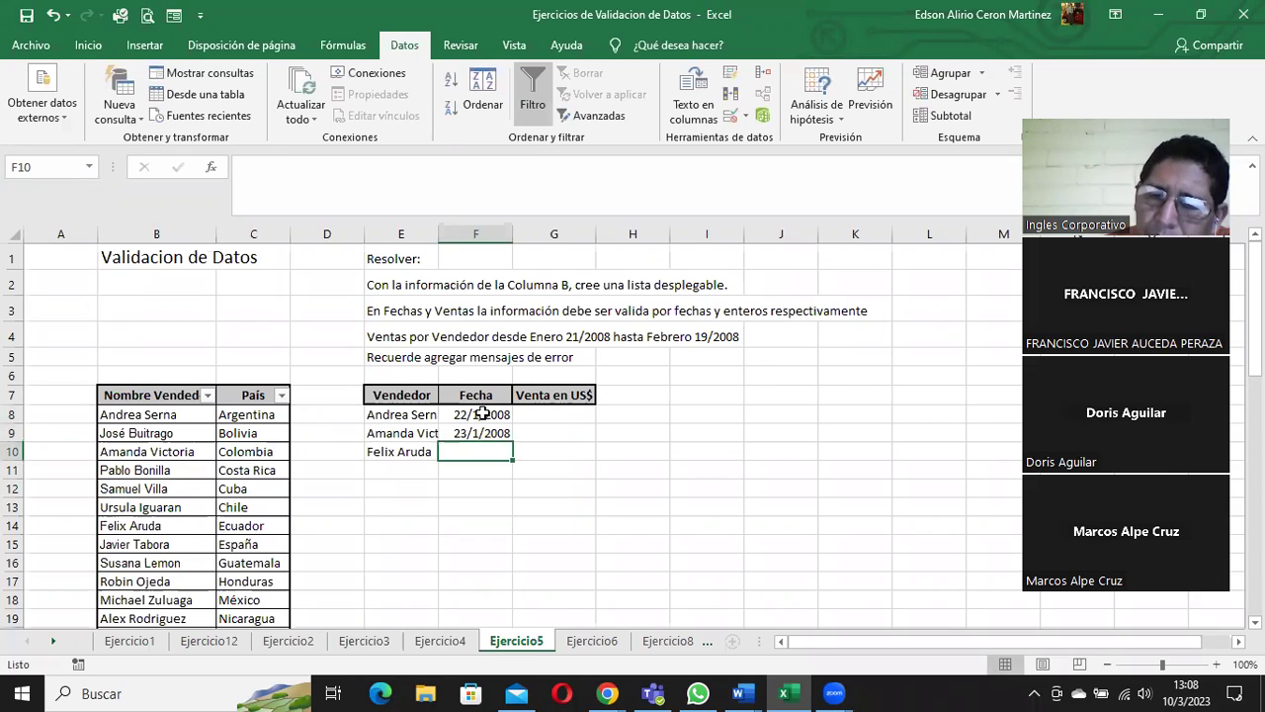
{"action": "type", "text": "19/02/"}
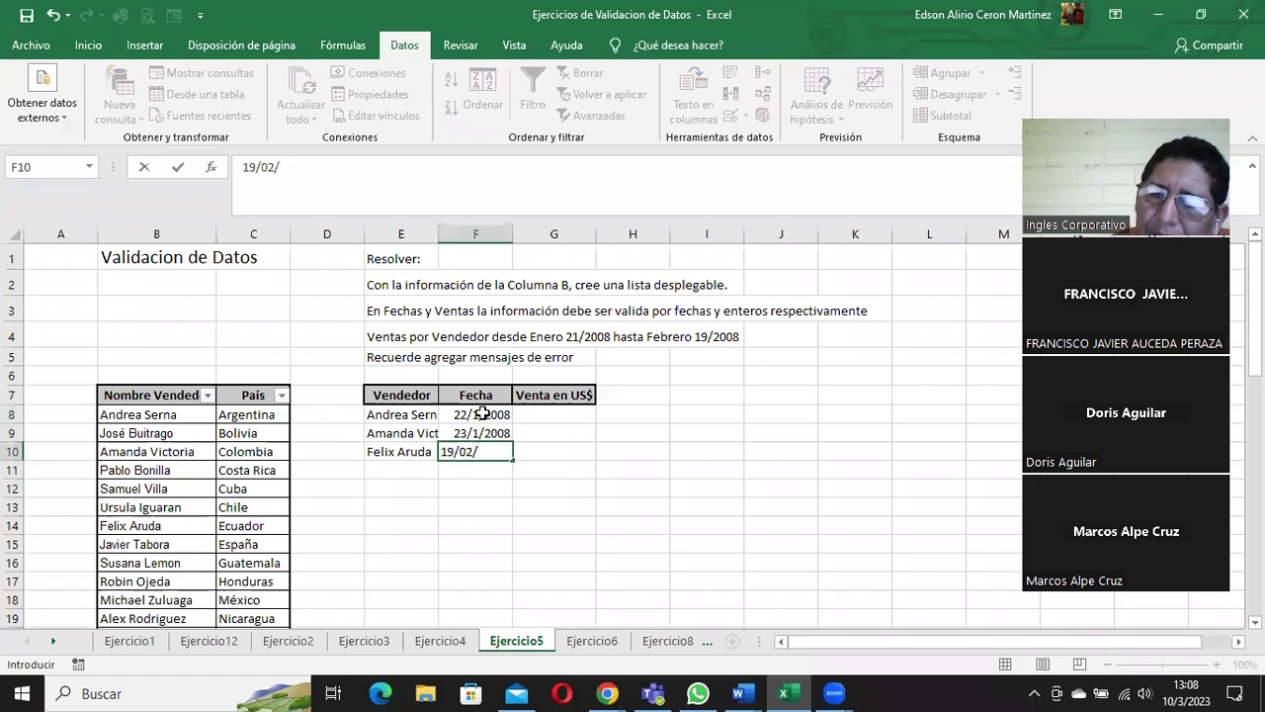
{"action": "type", "text": "2008"}
{"action": "key", "text": "Return"}
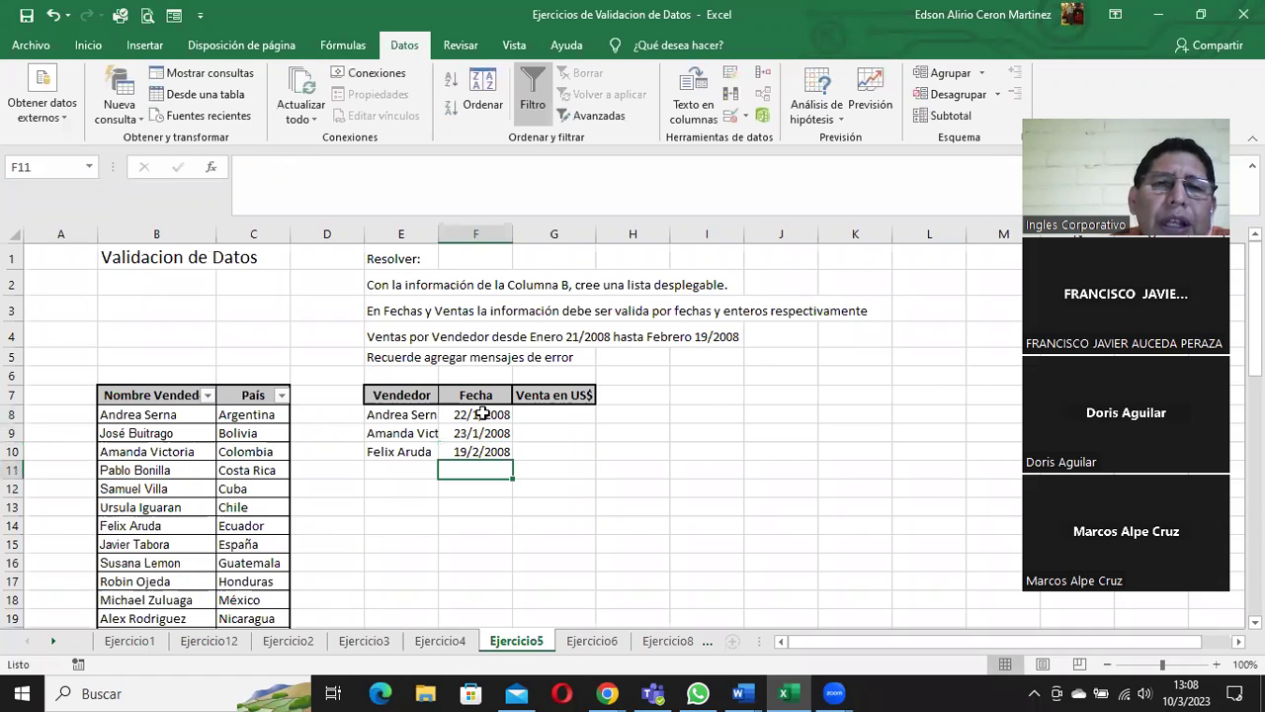
{"action": "type", "text": "200"}
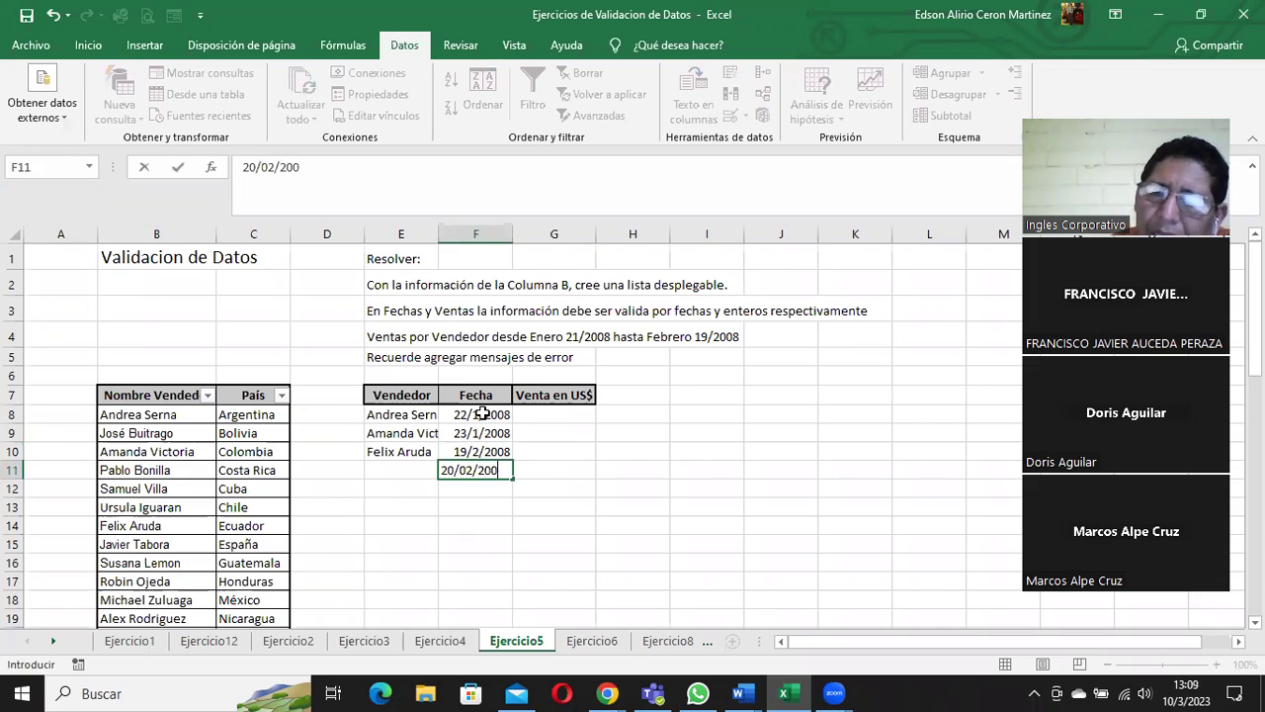
{"action": "type", "text": "8"}
- Commit the out-of-range 20/02/2008 in F11 and cancel the rejected entry
{"action": "key", "text": "Return"}
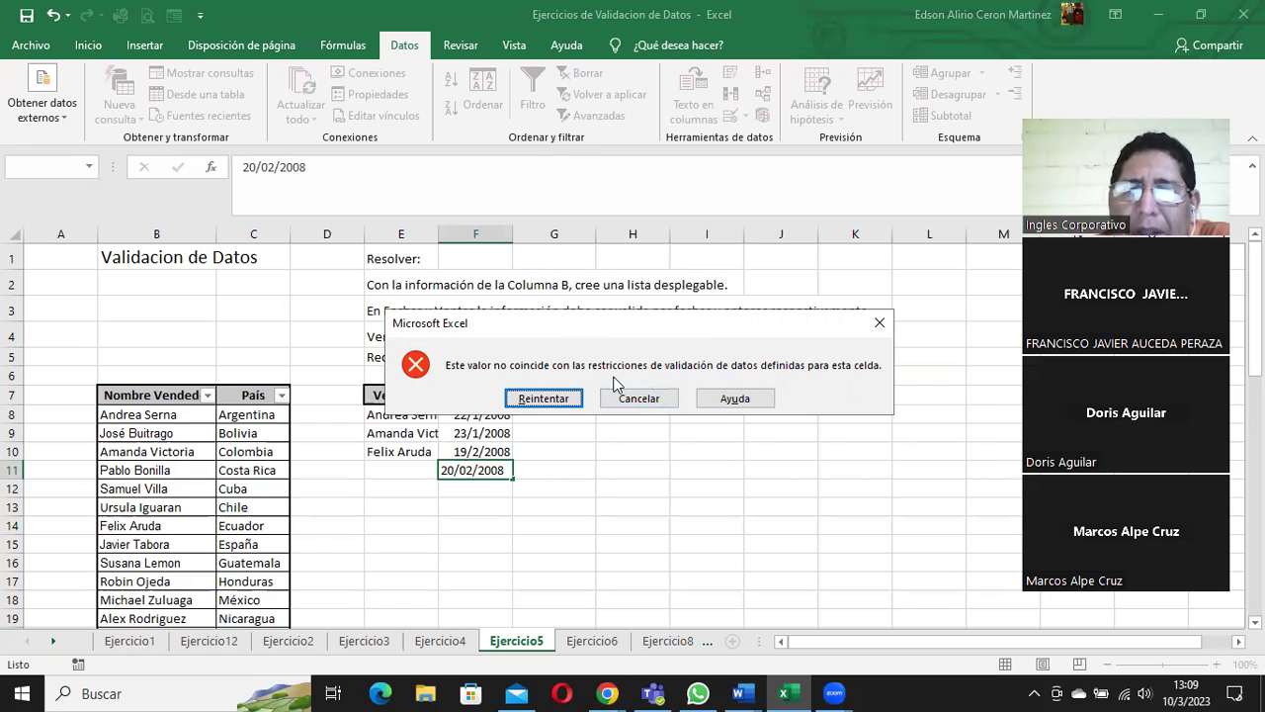
{"action": "left_click", "coordinate": [645, 399]}
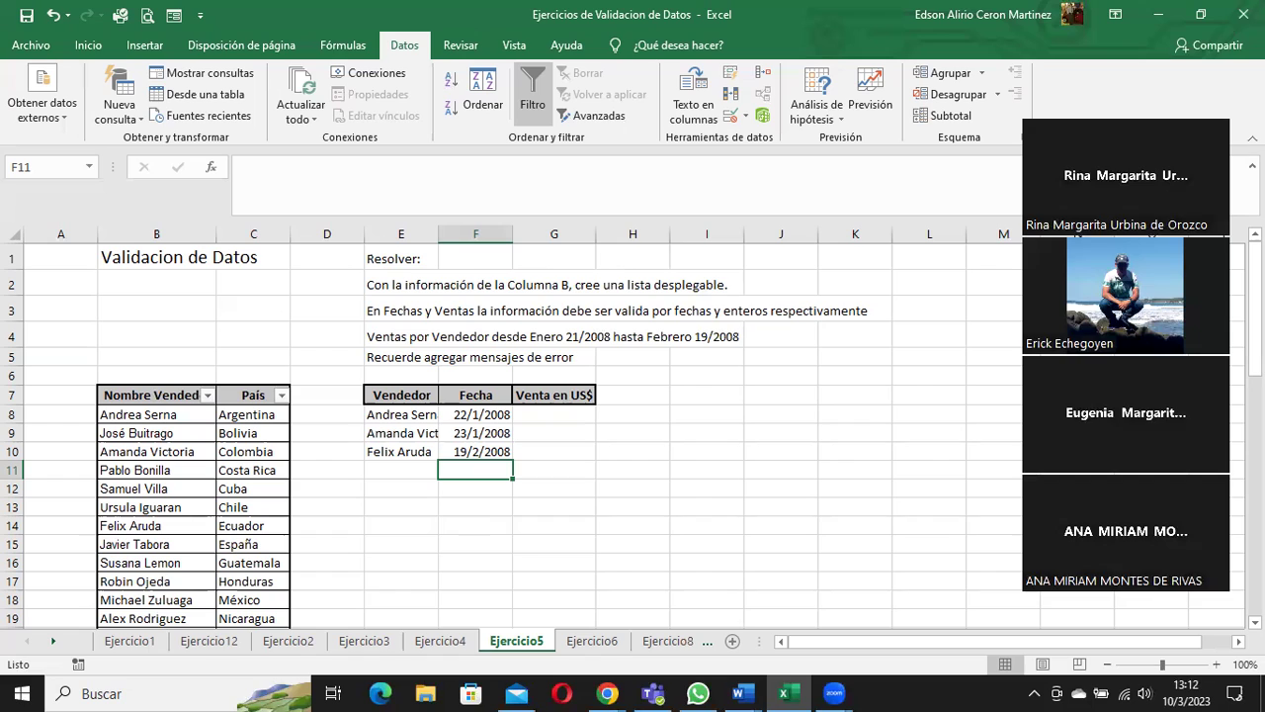
{"action": "left_click", "coordinate": [607, 693]}
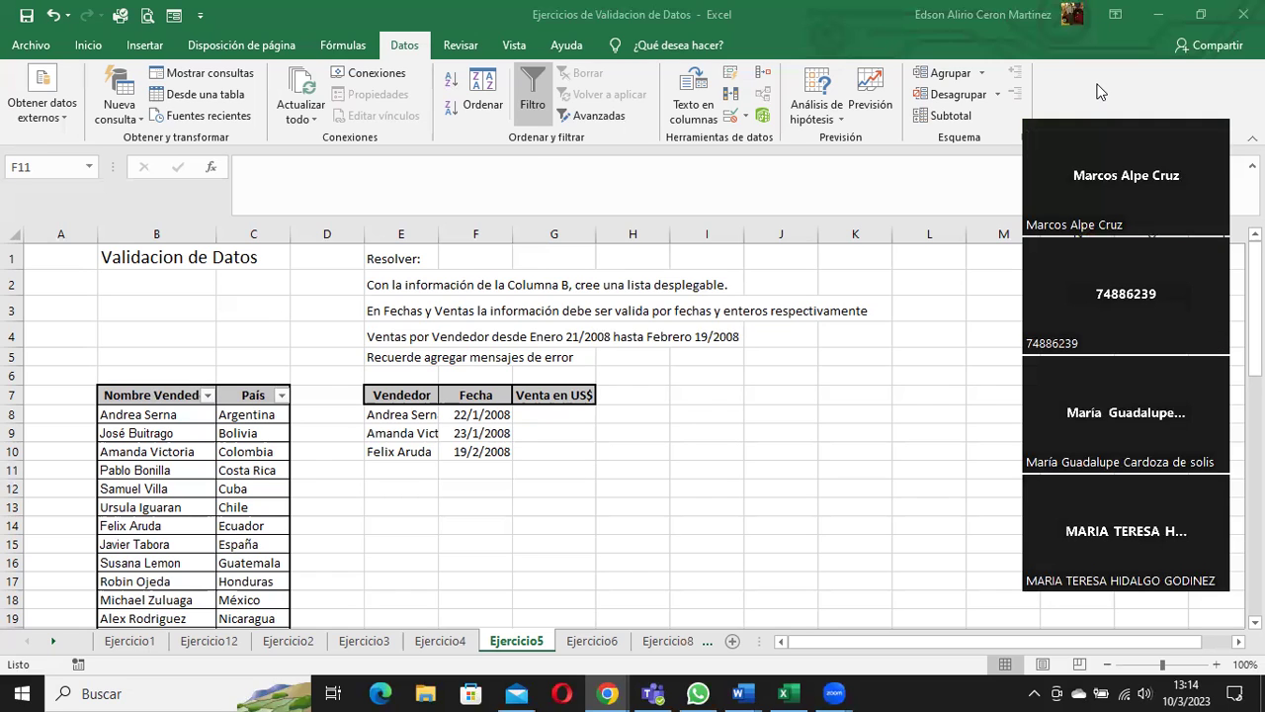
- Select G8 down the Venta en US$ column, undoing an accidental cell move
{"action": "left_click", "coordinate": [549, 414]}
{"action": "left_click_drag", "start_coordinate": [550, 423], "coordinate": [539, 580]}
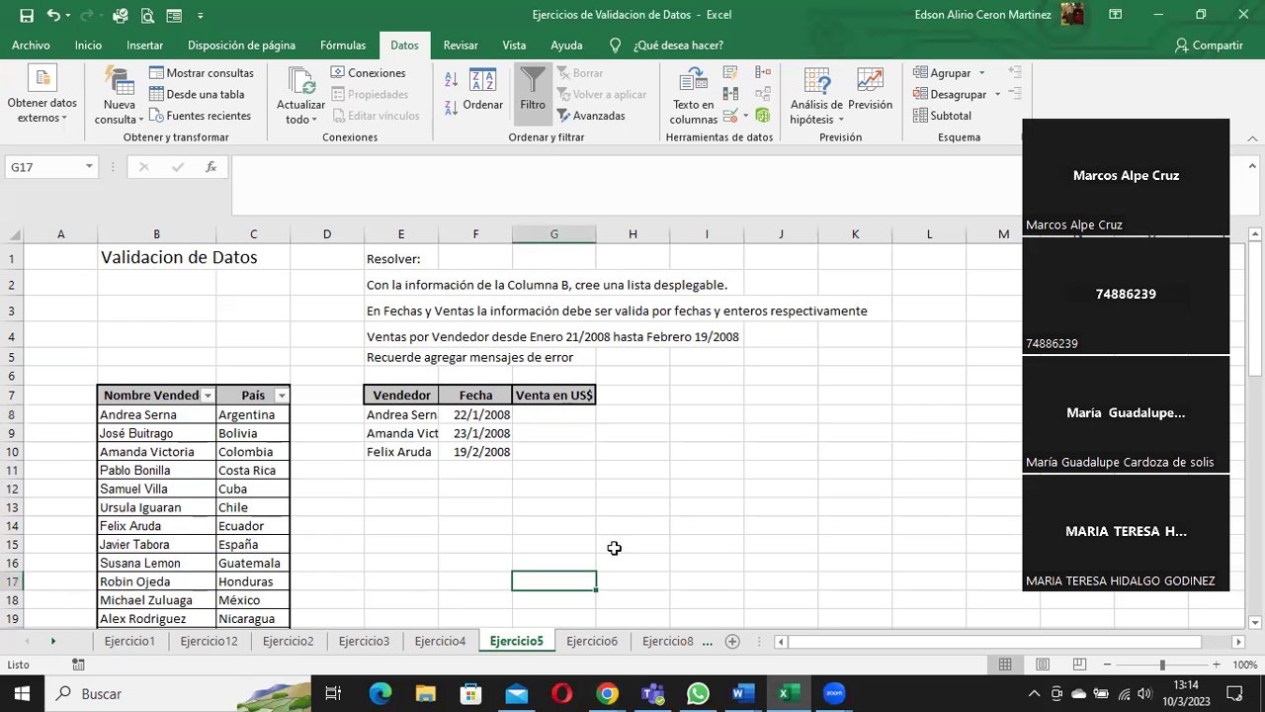
{"action": "key", "text": "ctrl+z"}
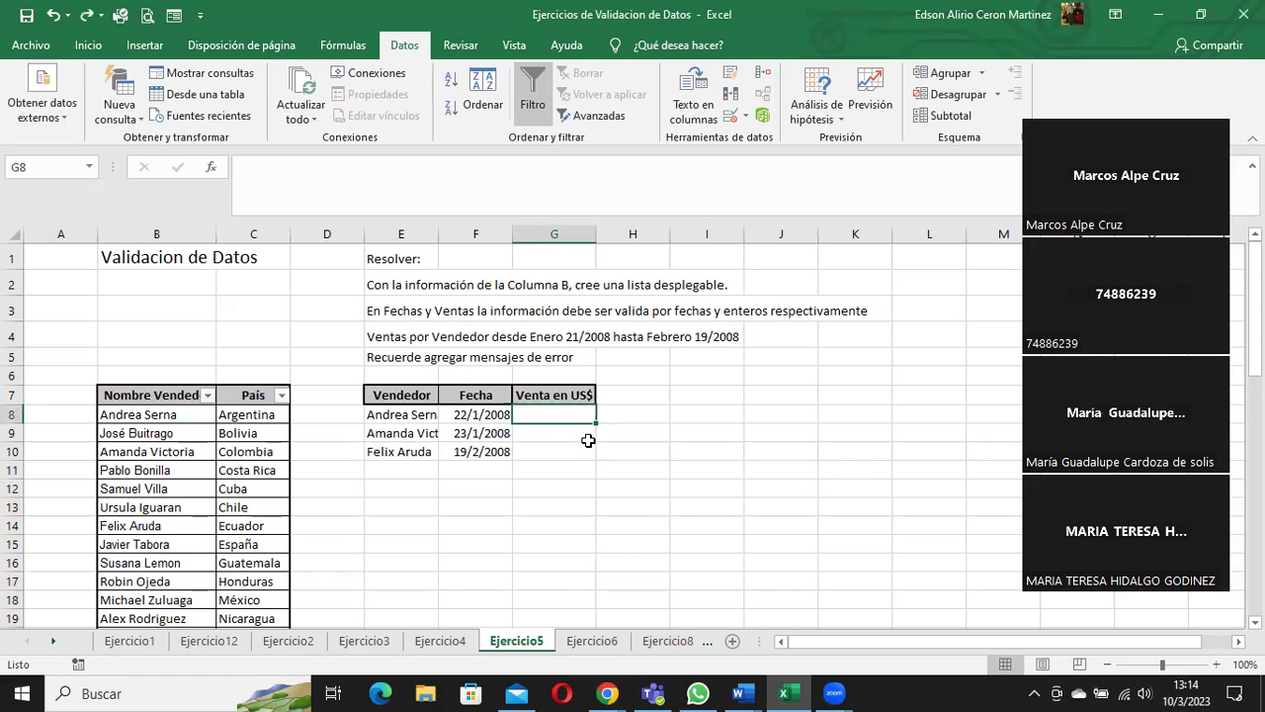
{"action": "mouse_move", "coordinate": [539, 415]}
{"action": "left_mouse_down"}
{"action": "mouse_move", "coordinate": [569, 487]}
{"action": "mouse_move", "coordinate": [576, 619]}
{"action": "left_mouse_up"}
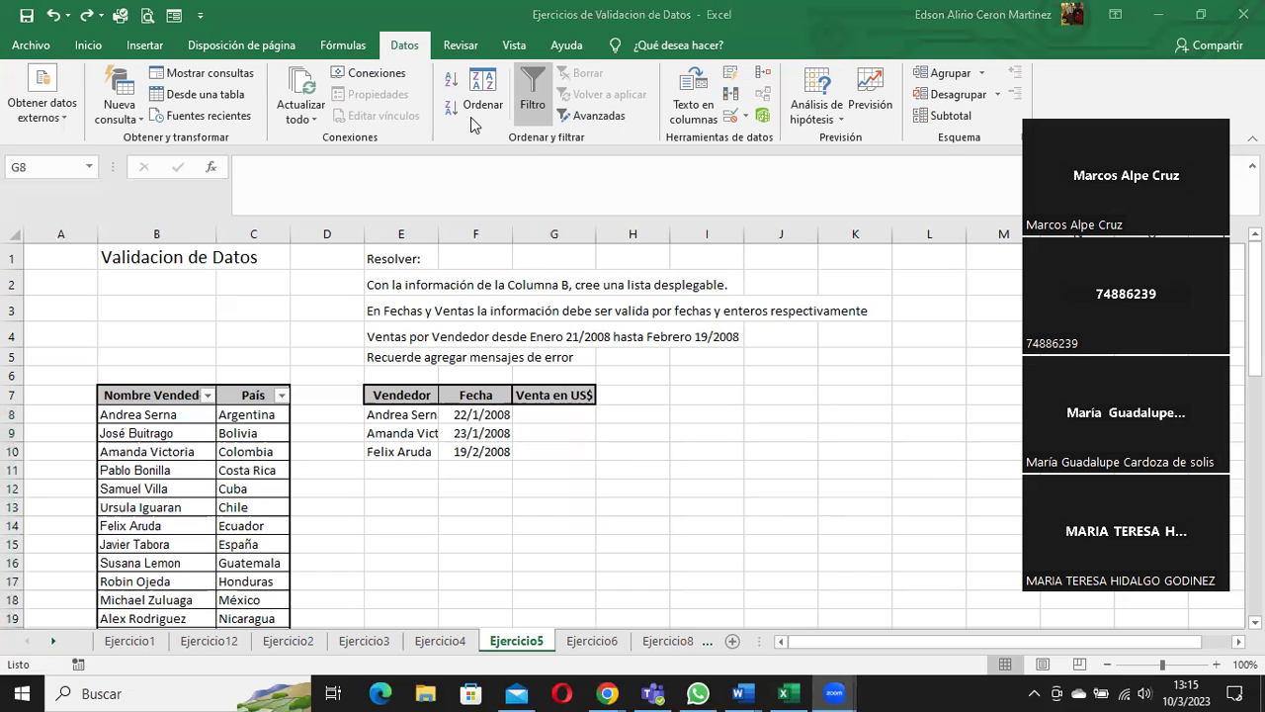
{"action": "left_click", "coordinate": [556, 417]}
{"action": "key", "text": "ctrl+shift+Down"}
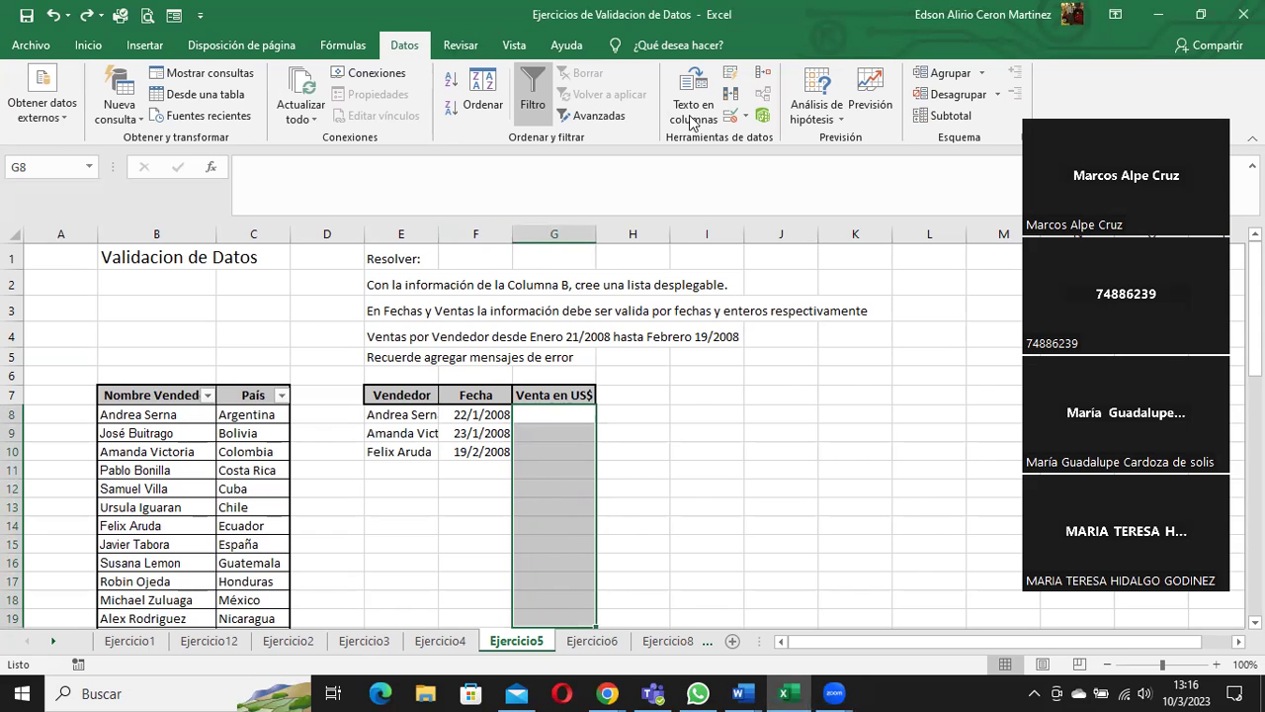
- Apply a Whole number validation between minimum 100 and maximum 1000 to the sales cells
{"action": "left_click", "coordinate": [737, 116]}
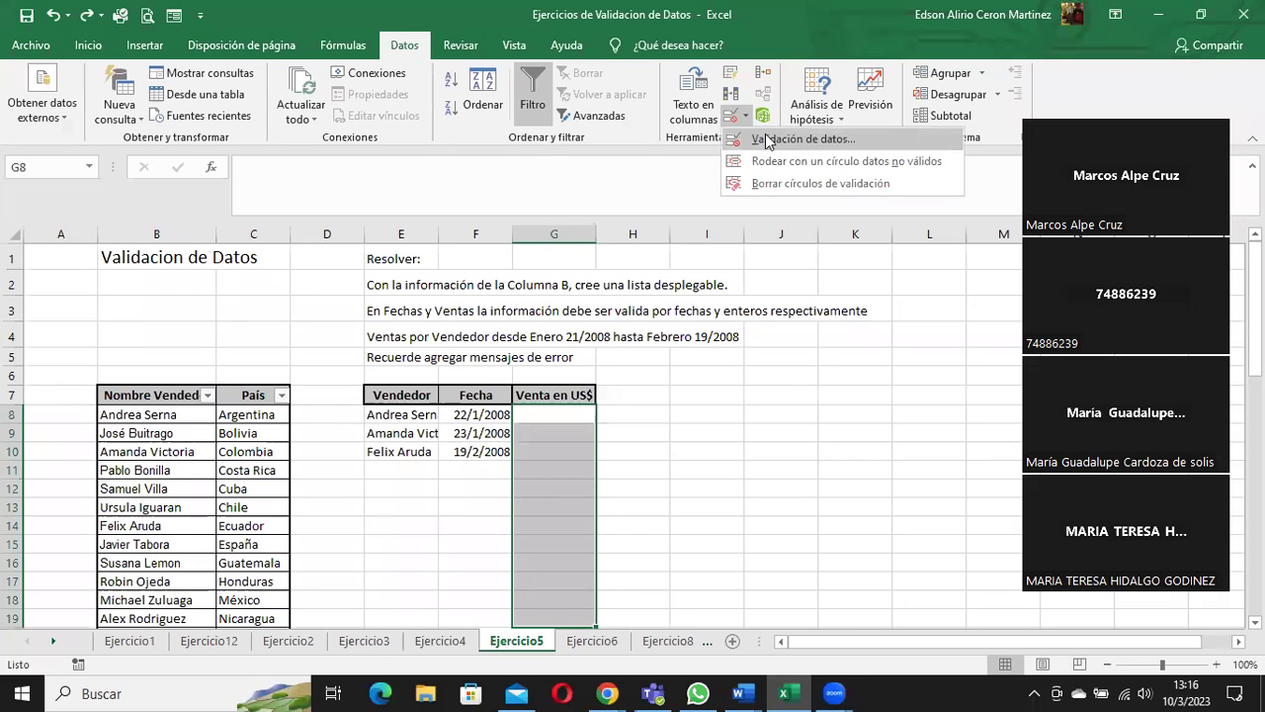
{"action": "left_click", "coordinate": [763, 139]}
{"action": "left_click", "coordinate": [584, 250]}
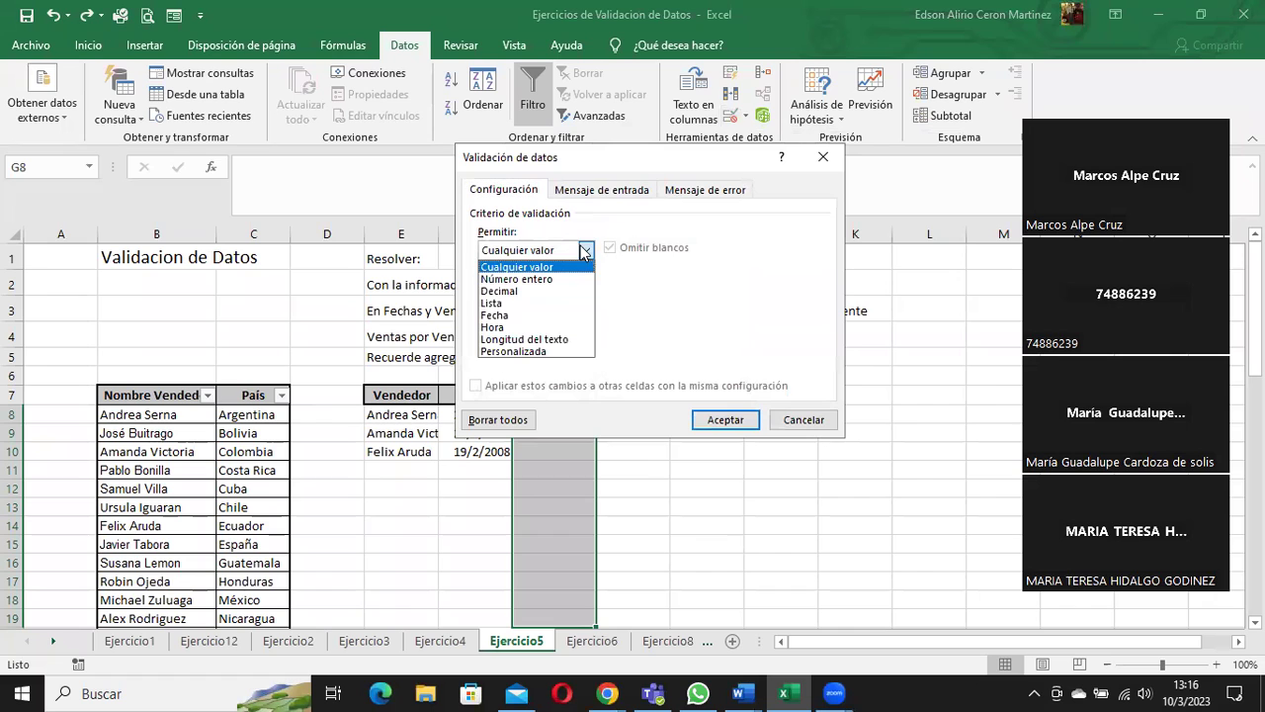
{"action": "left_click", "coordinate": [524, 280]}
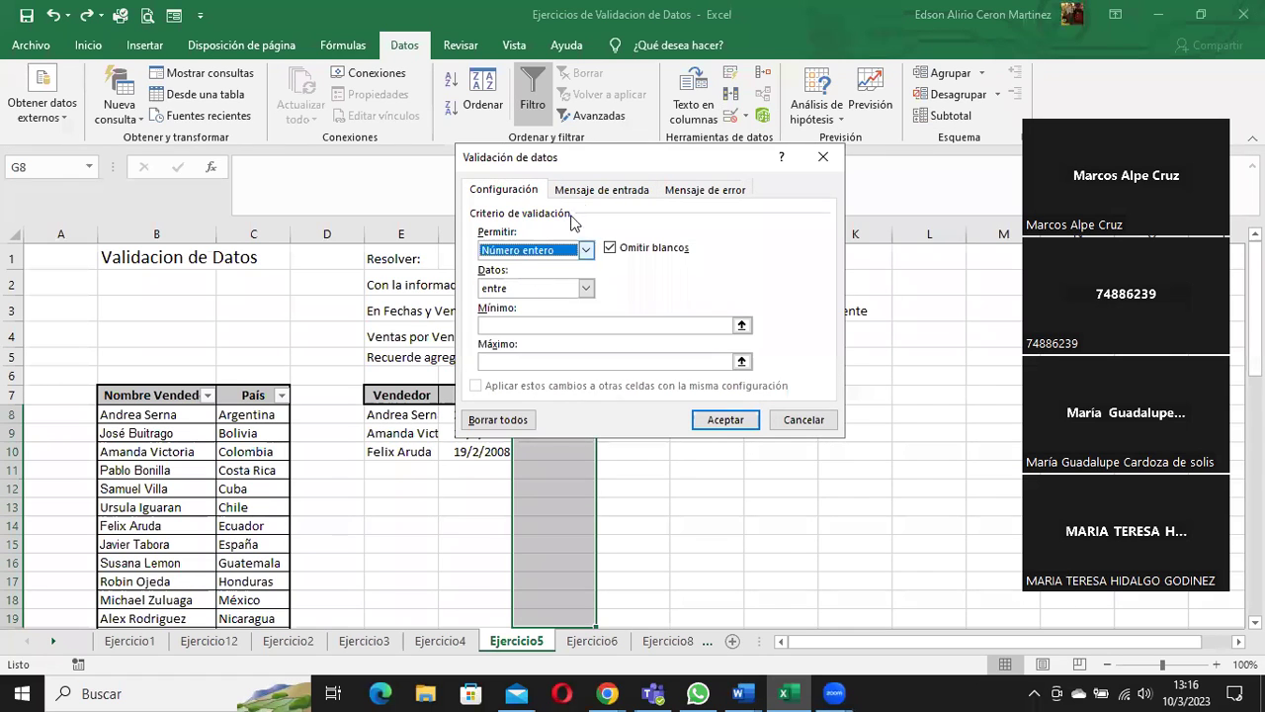
{"action": "left_click", "coordinate": [505, 324]}
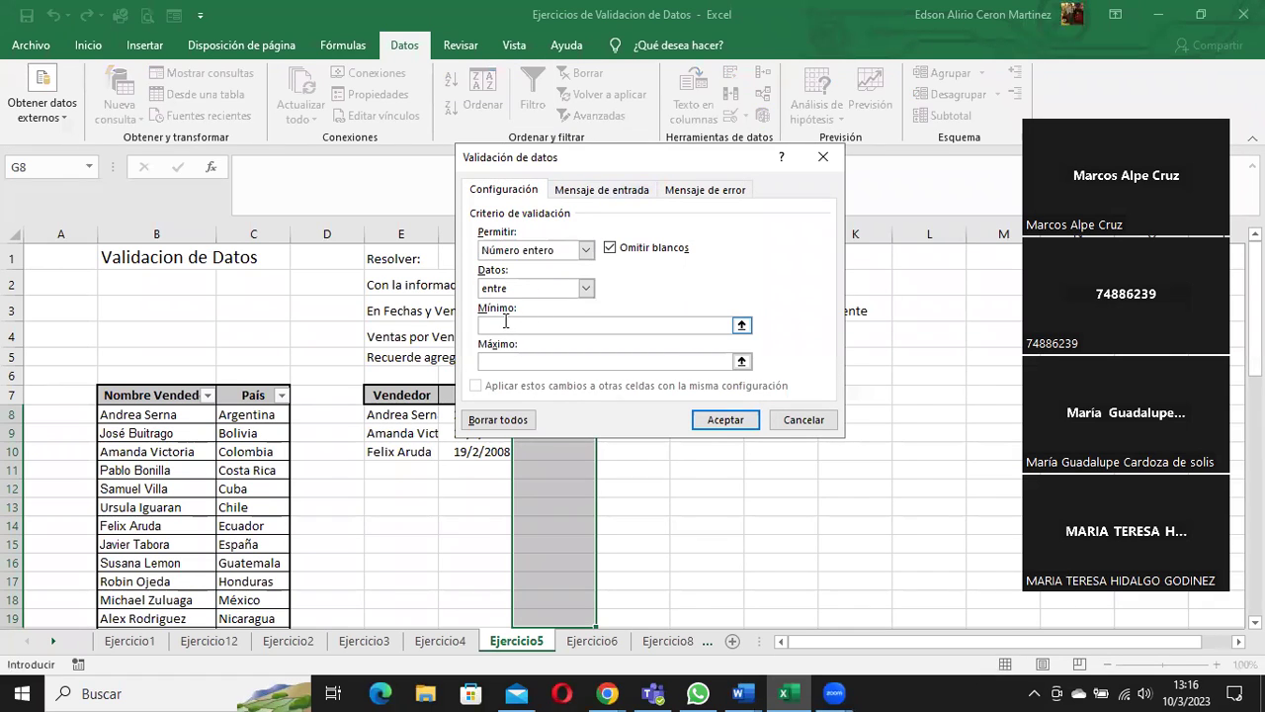
{"action": "type", "text": "1"}
{"action": "type", "text": "00"}
{"action": "left_click", "coordinate": [524, 360]}
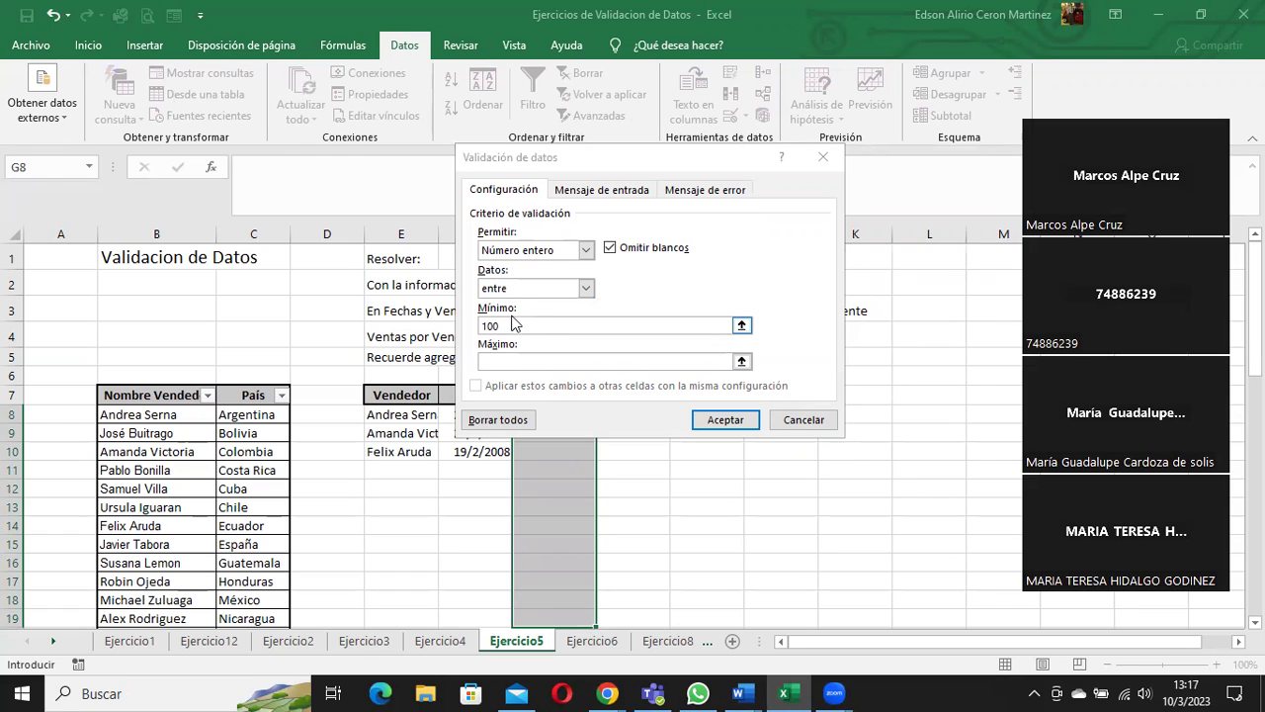
{"action": "left_click", "coordinate": [520, 326]}
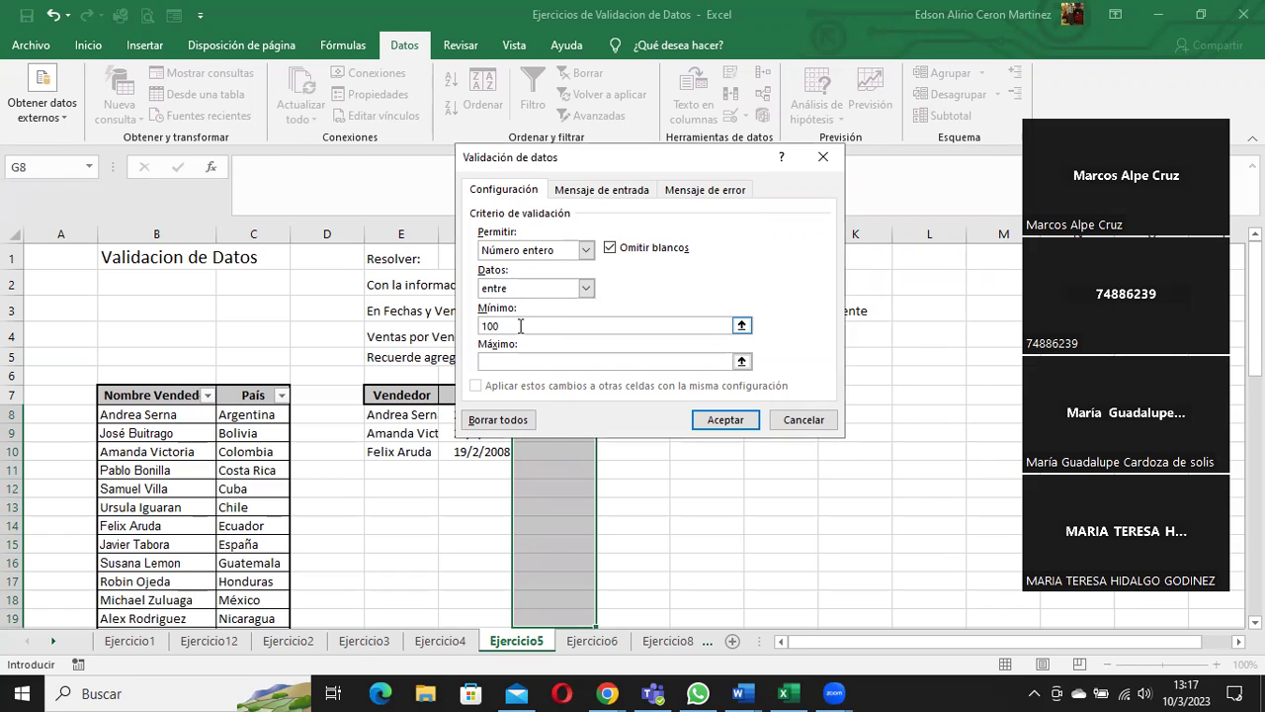
{"action": "left_click", "coordinate": [514, 360]}
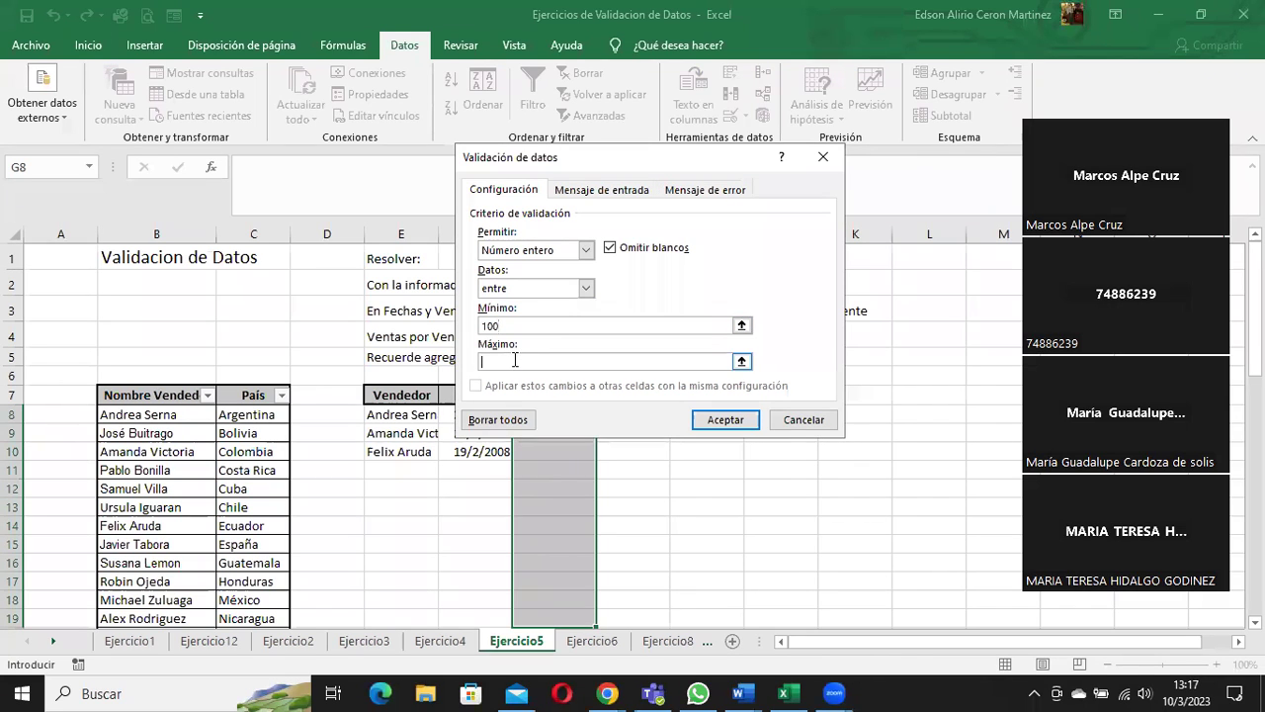
{"action": "left_click", "coordinate": [516, 330]}
{"action": "key", "text": "Tab"}
{"action": "type", "text": "1000"}
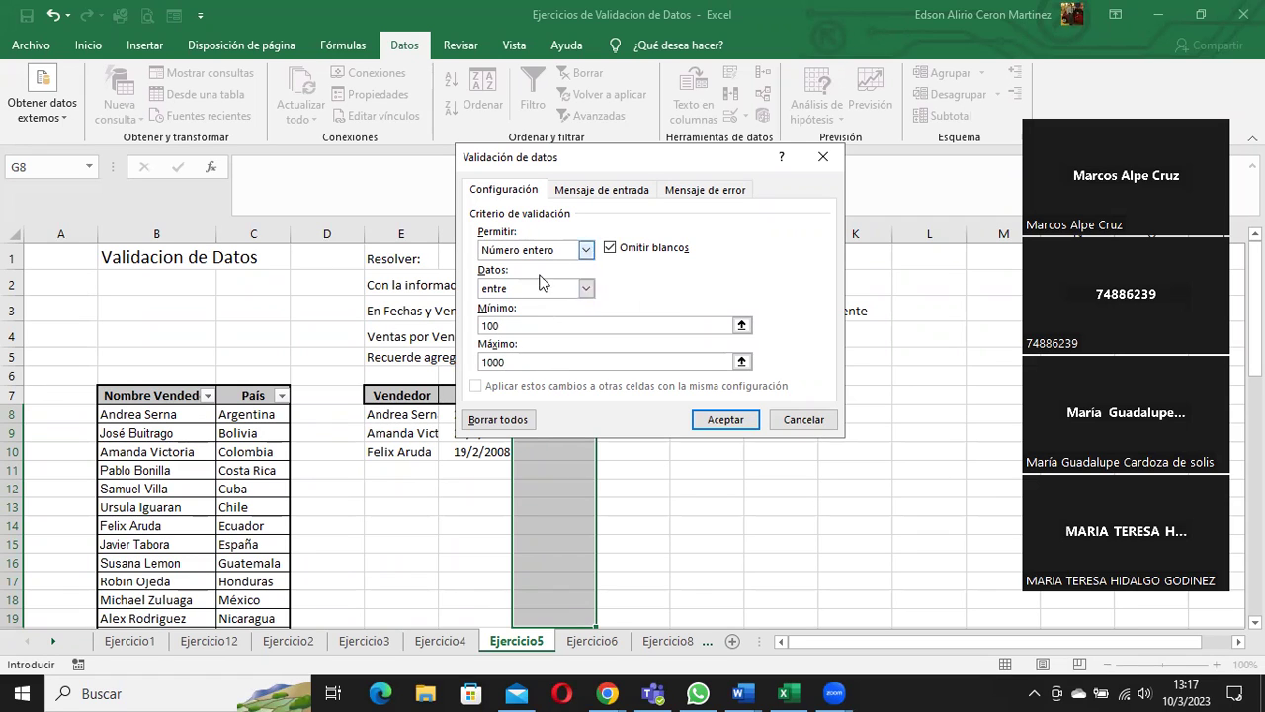
{"action": "left_click", "coordinate": [708, 420]}
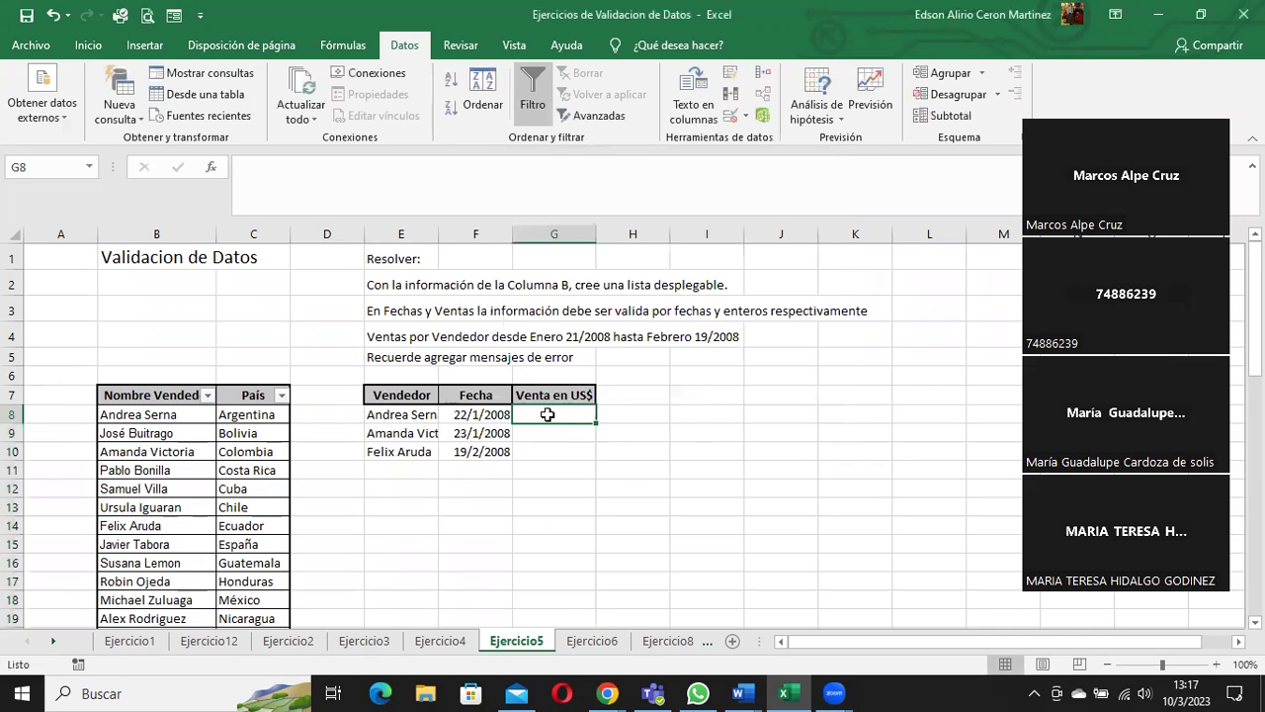
- Try 1 in G8 and cancel its rejection, enter 100 in G8 and 1000 in G9, then try 1200 in G10
{"action": "type", "text": "1"}
{"action": "key", "text": "Return"}
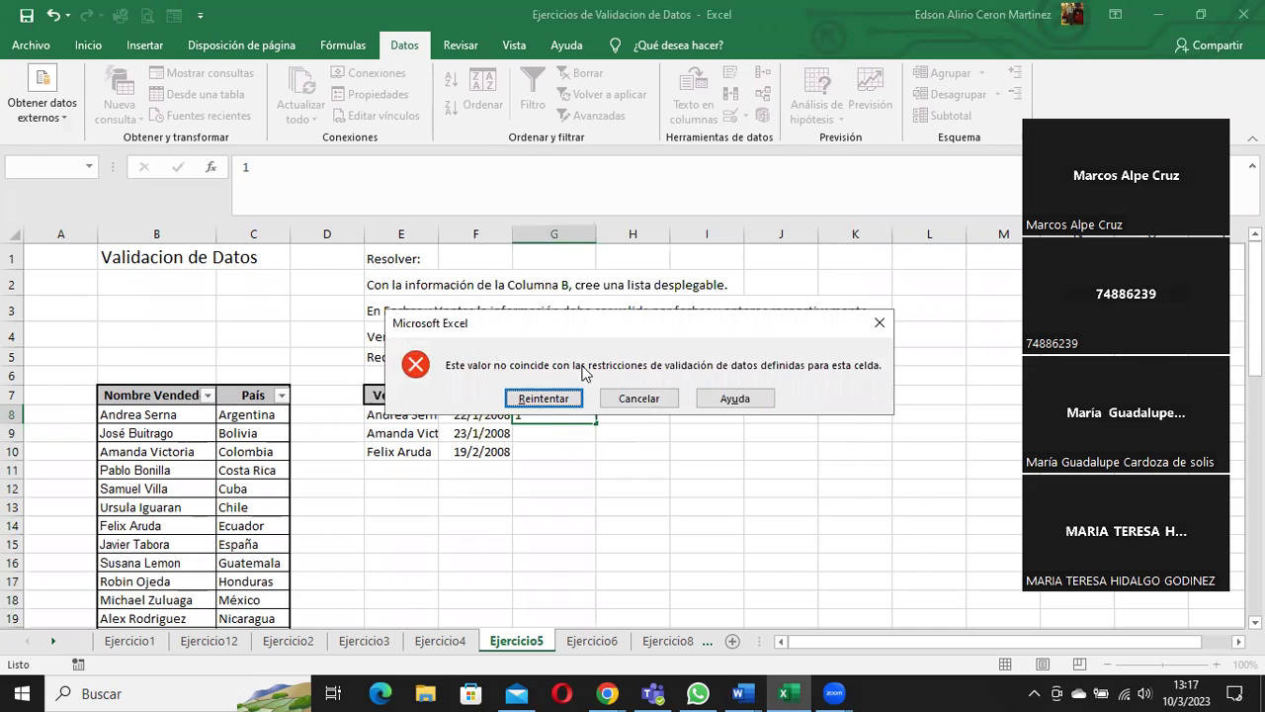
{"action": "left_click", "coordinate": [637, 399]}
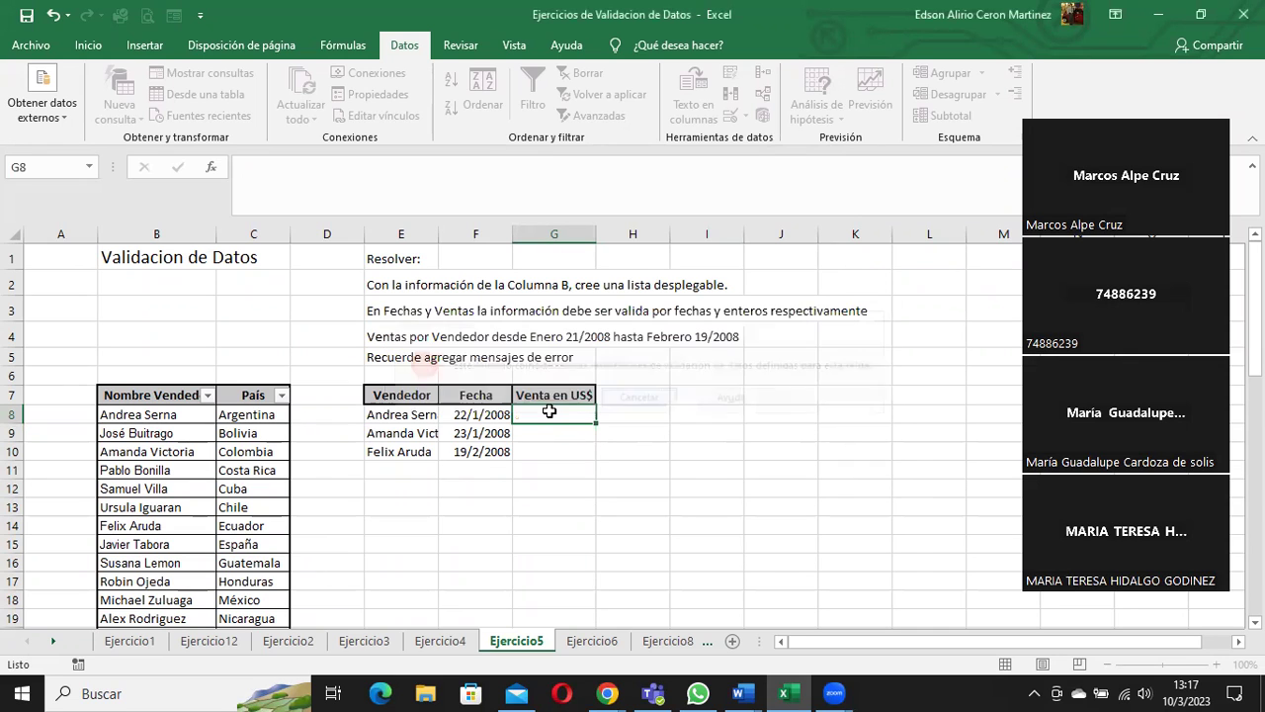
{"action": "type", "text": "100"}
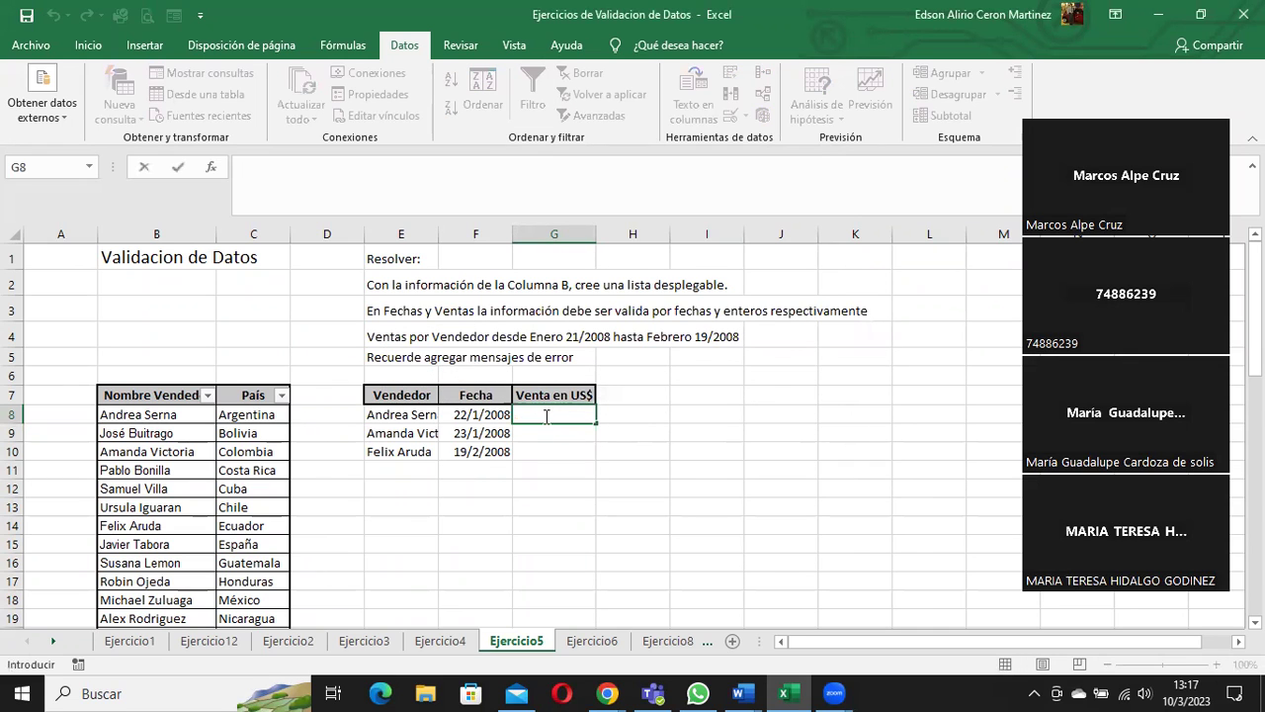
{"action": "key", "text": "Return"}
{"action": "type", "text": "1000"}
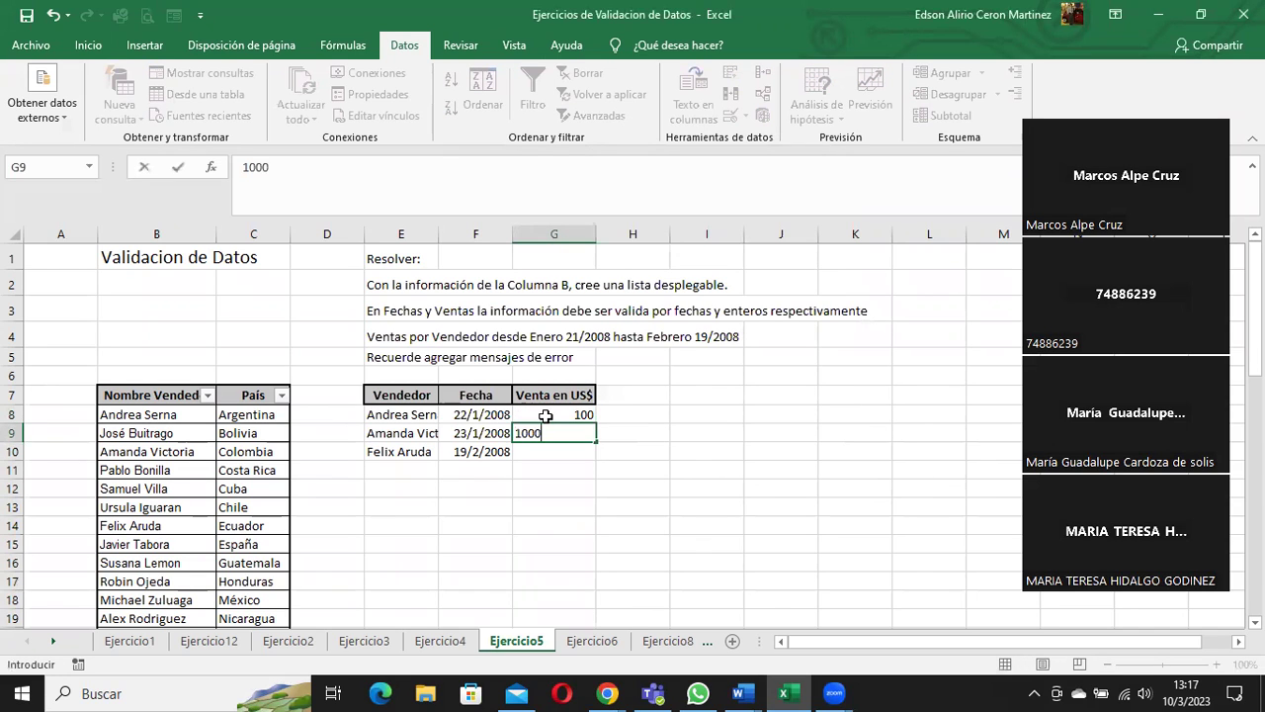
{"action": "key", "text": "Return"}
{"action": "type", "text": "1200"}
{"action": "key", "text": "Return"}
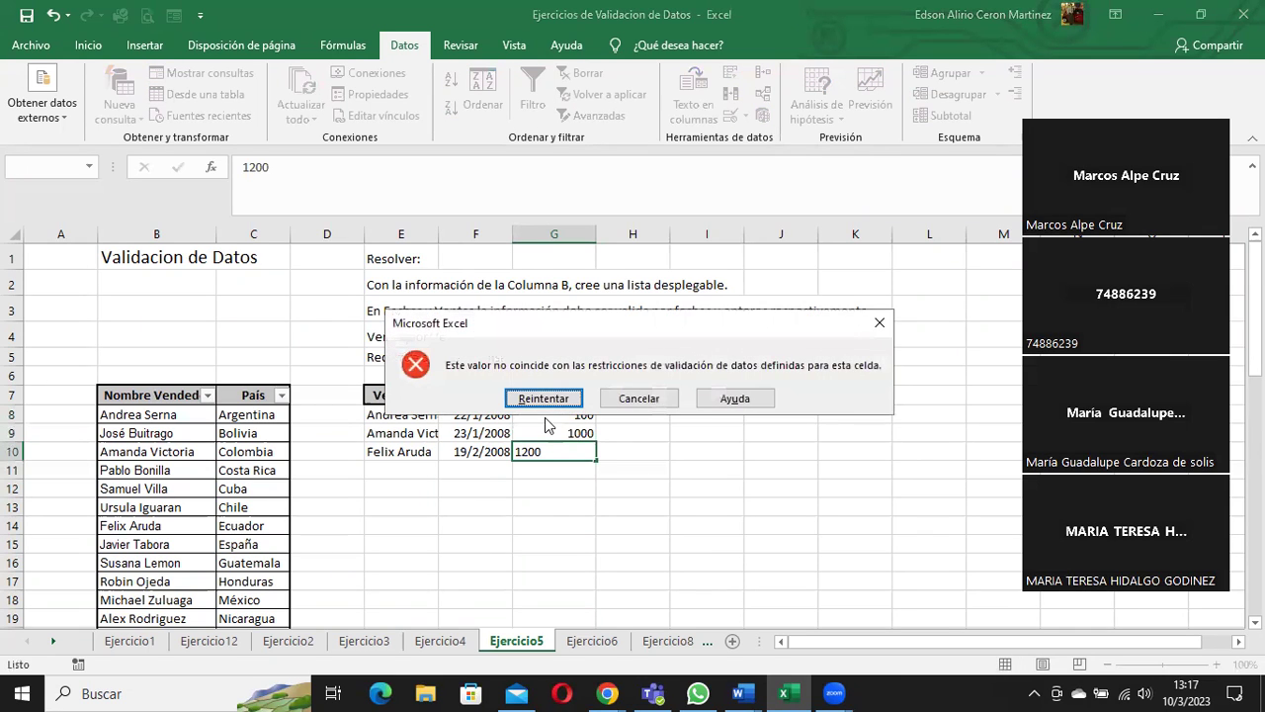
- Discard 1200, select the Venta en US$ cells from G8 down and extend the 100–1000 rule to them
{"action": "left_click", "coordinate": [638, 398]}
{"action": "mouse_move", "coordinate": [578, 414]}
{"action": "left_mouse_down"}
{"action": "mouse_move", "coordinate": [561, 655]}
{"action": "mouse_move", "coordinate": [566, 544]}
{"action": "left_mouse_up"}
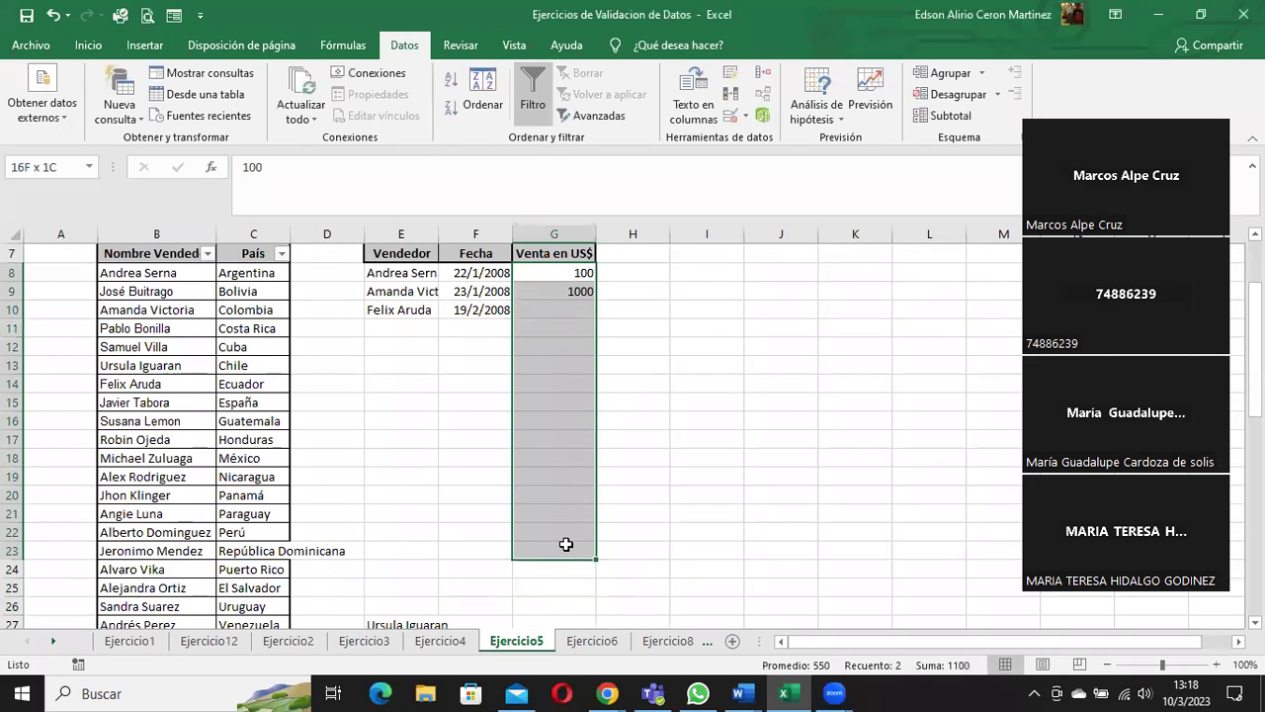
{"action": "left_click_drag", "start_coordinate": [566, 543], "coordinate": [583, 455]}
{"action": "left_click", "coordinate": [749, 119]}
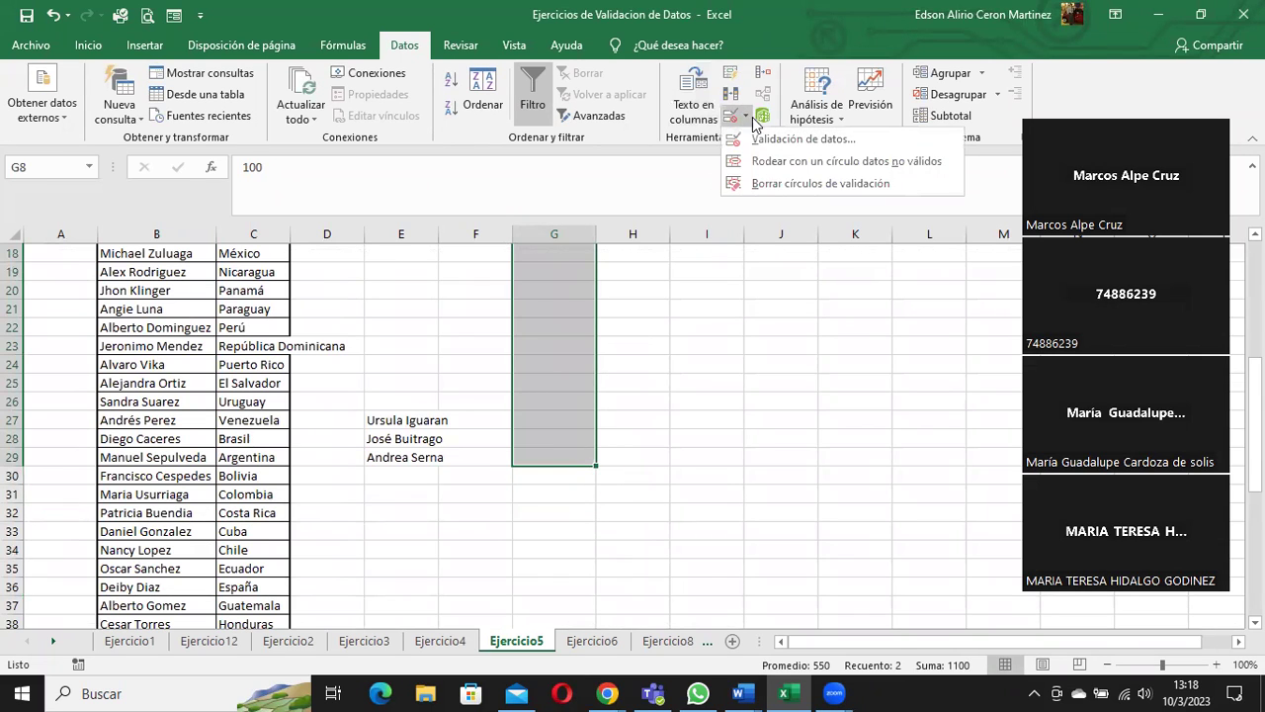
{"action": "left_click", "coordinate": [761, 140]}
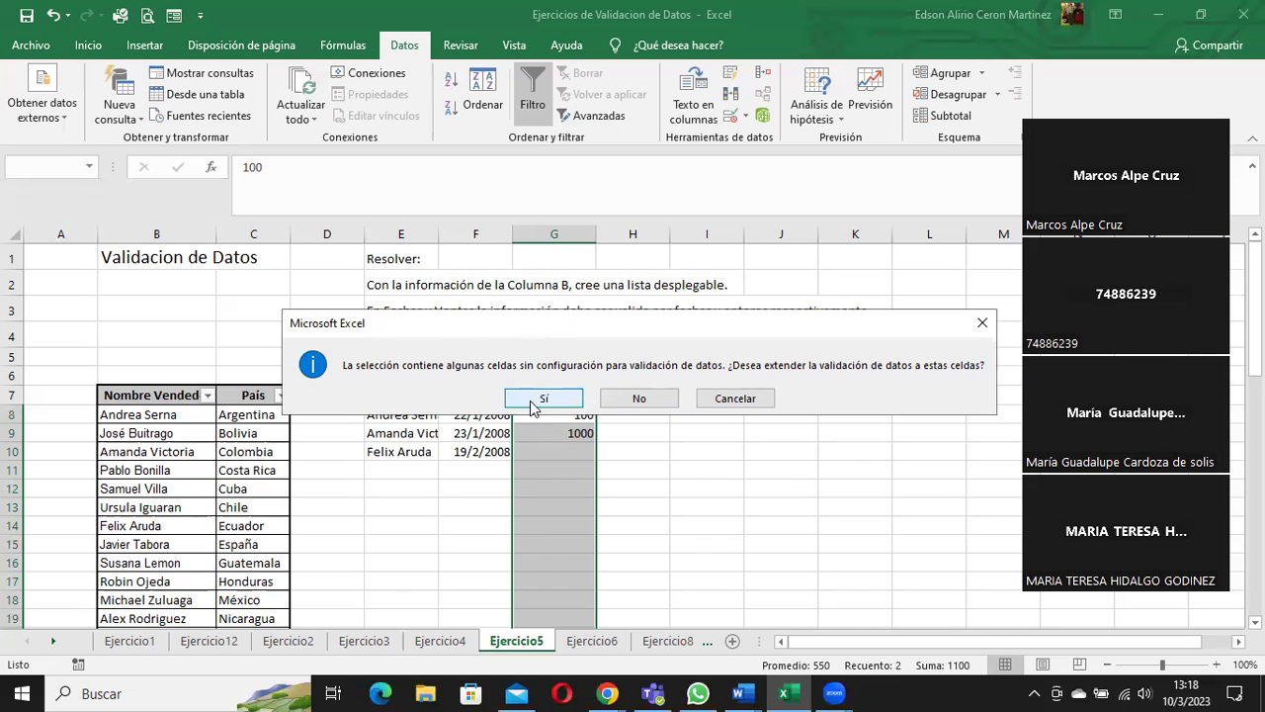
{"action": "left_click", "coordinate": [561, 396]}
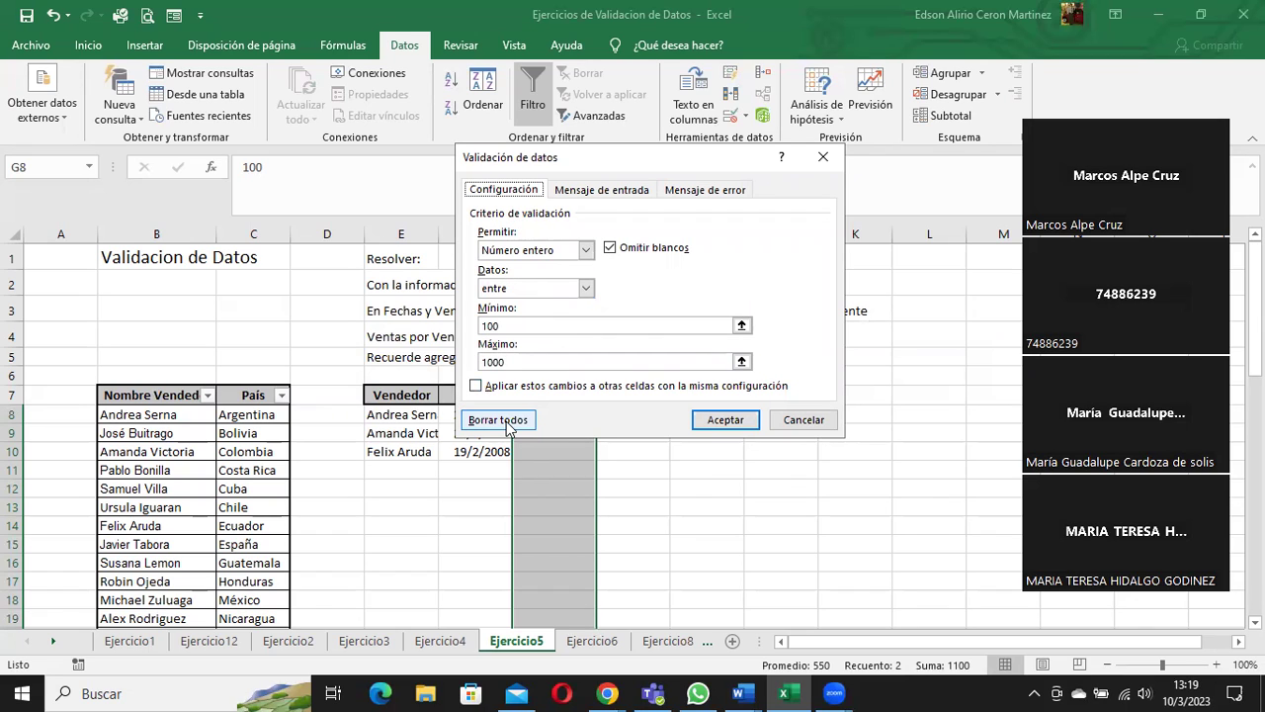
{"action": "left_click", "coordinate": [582, 191]}
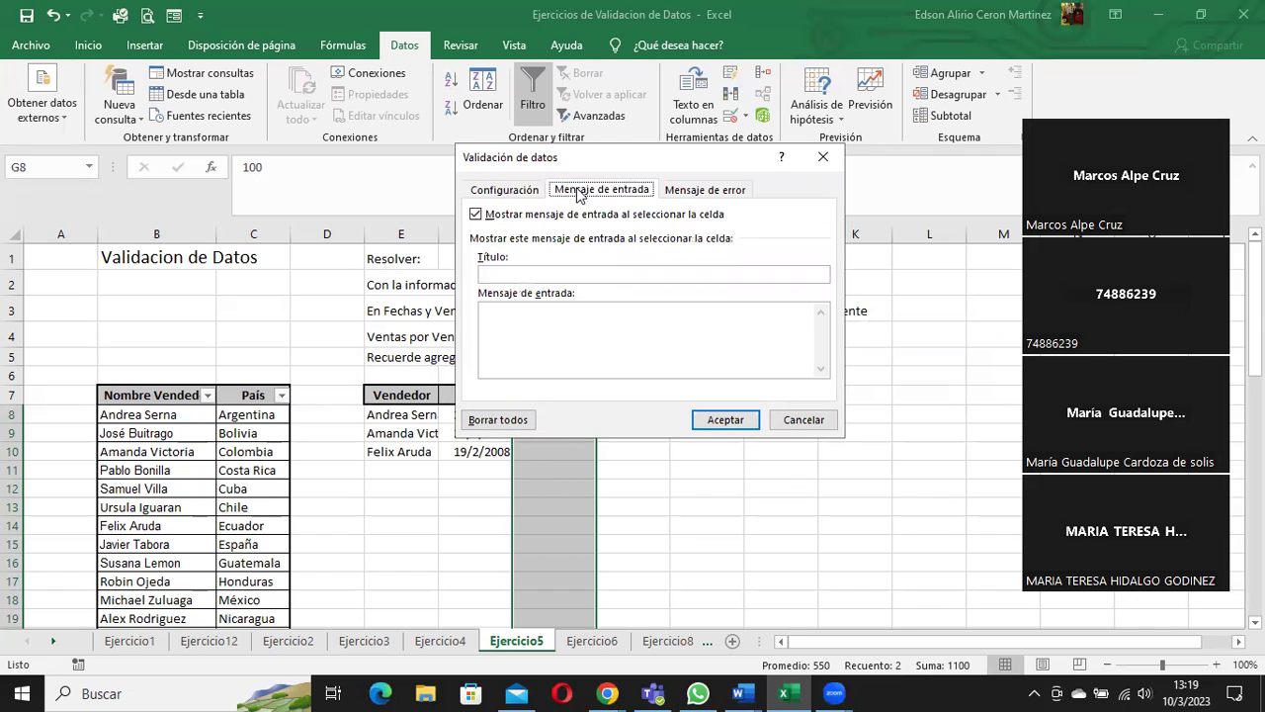
- Enter input message title 'Ingreso' and text 'POr favor los valores deden estar entre 100 y 1000'
{"action": "left_click", "coordinate": [504, 277]}
{"action": "type", "text": "Ingreso"}
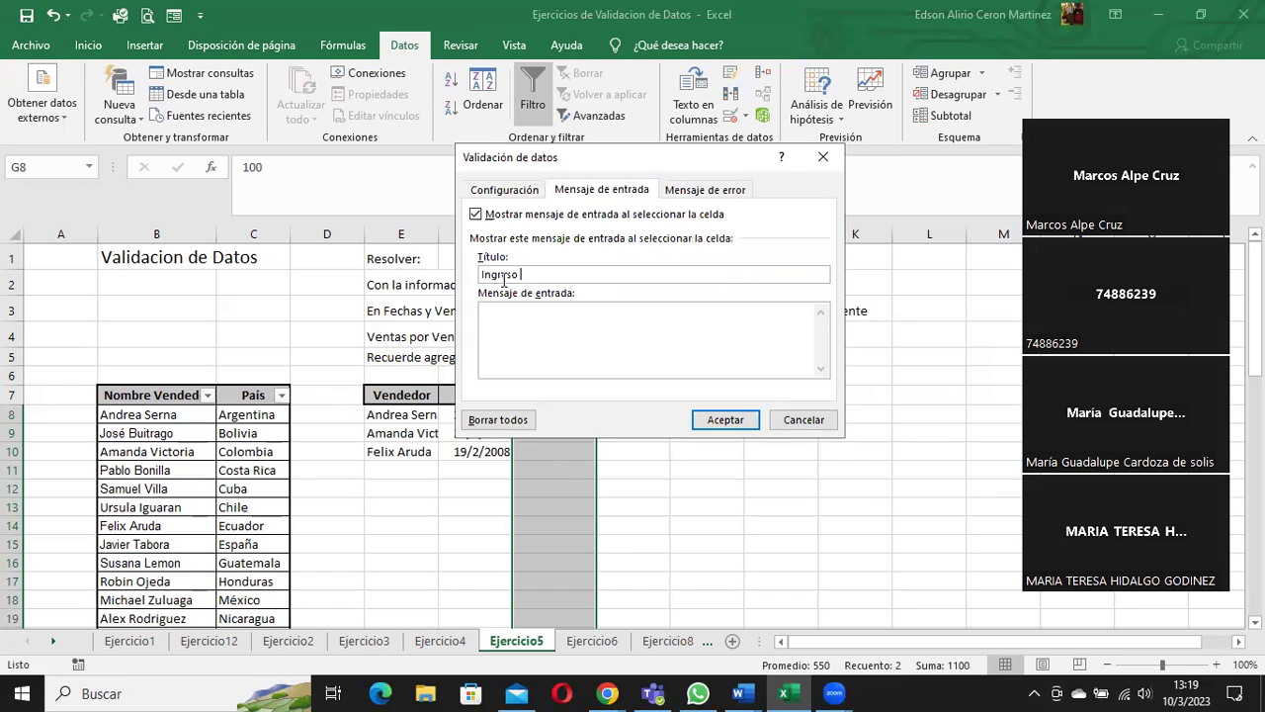
{"action": "left_click", "coordinate": [514, 319]}
{"action": "type", "text": "POr favor los valores deden estar entre 100 y 1000"}
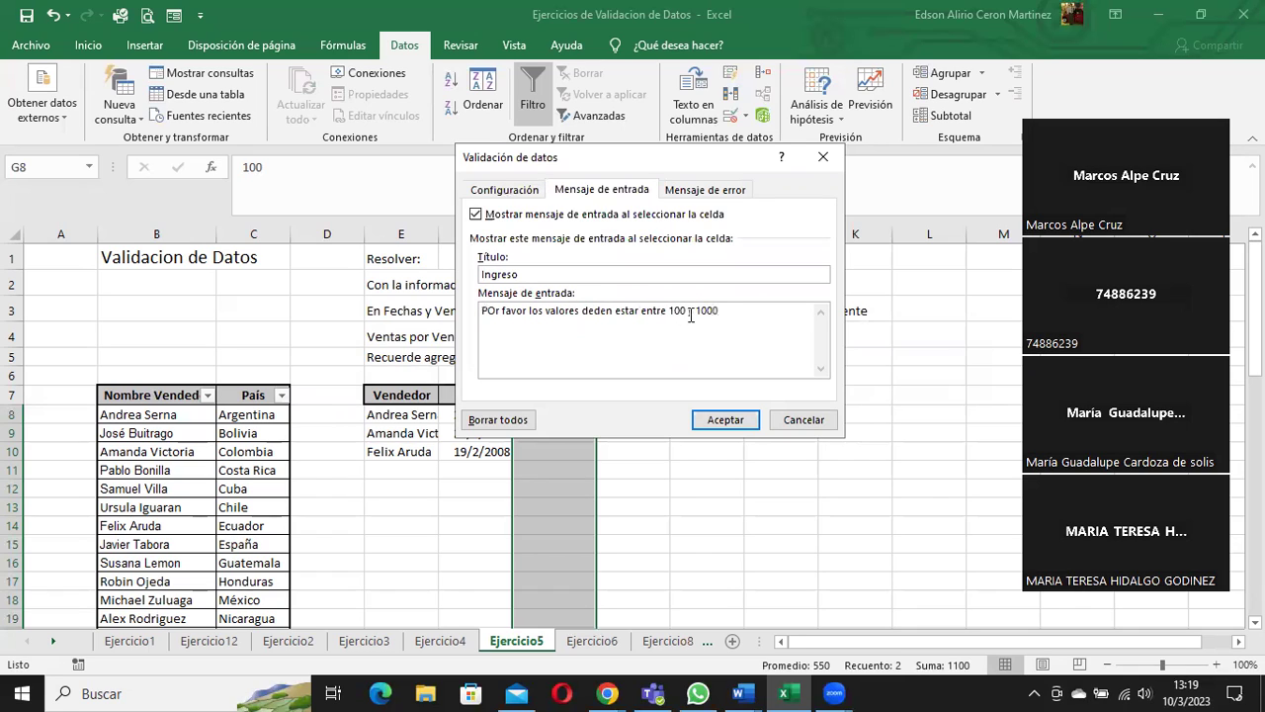
- Correct 'POr' to 'Por' at the start of the input message
{"action": "left_click_drag", "start_coordinate": [724, 312], "coordinate": [495, 314]}
{"action": "left_click", "coordinate": [494, 315]}
{"action": "left_click", "coordinate": [496, 310]}
{"action": "key", "text": "BackSpace"}
{"action": "type", "text": "o"}
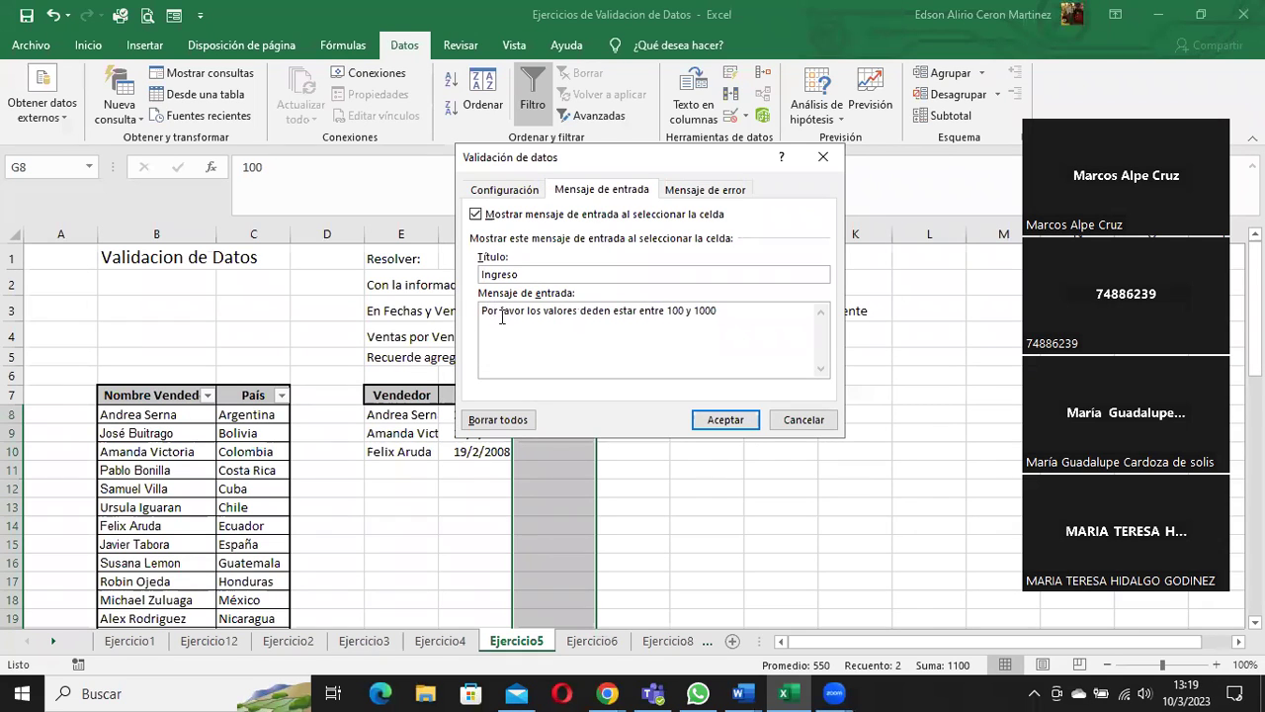
{"action": "left_click_drag", "start_coordinate": [484, 312], "coordinate": [729, 312]}
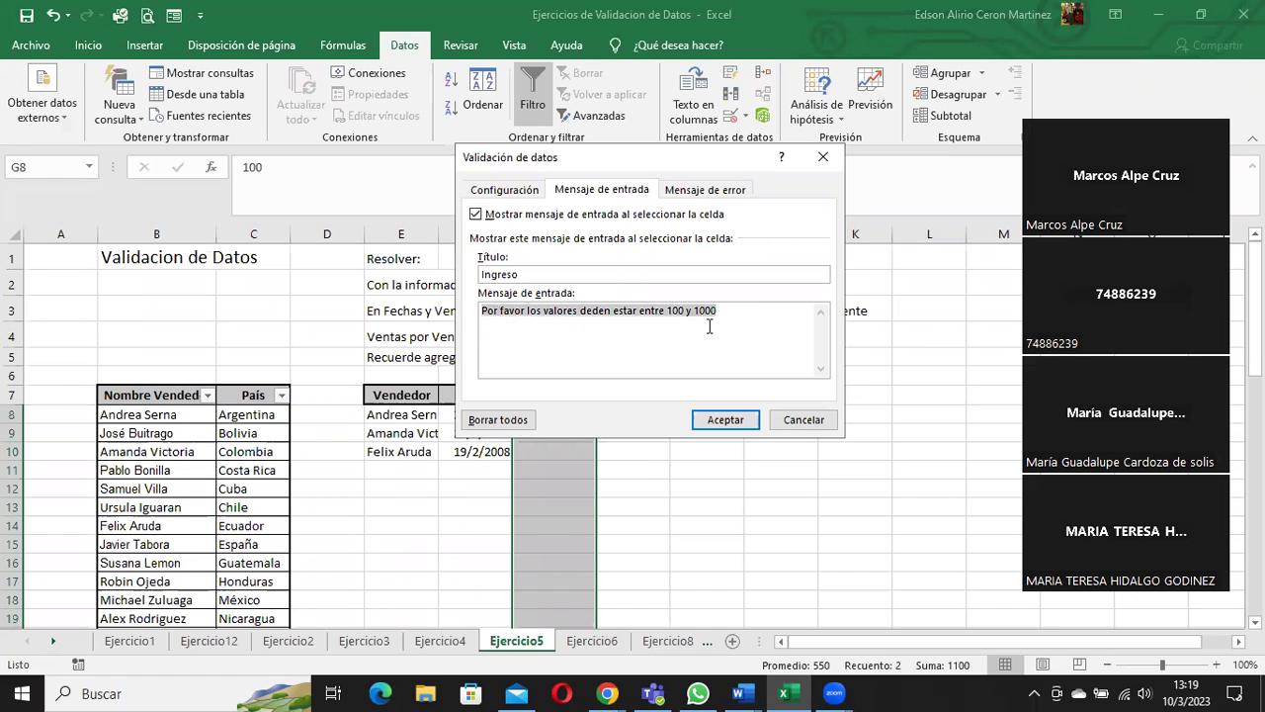
{"action": "left_click", "coordinate": [706, 188]}
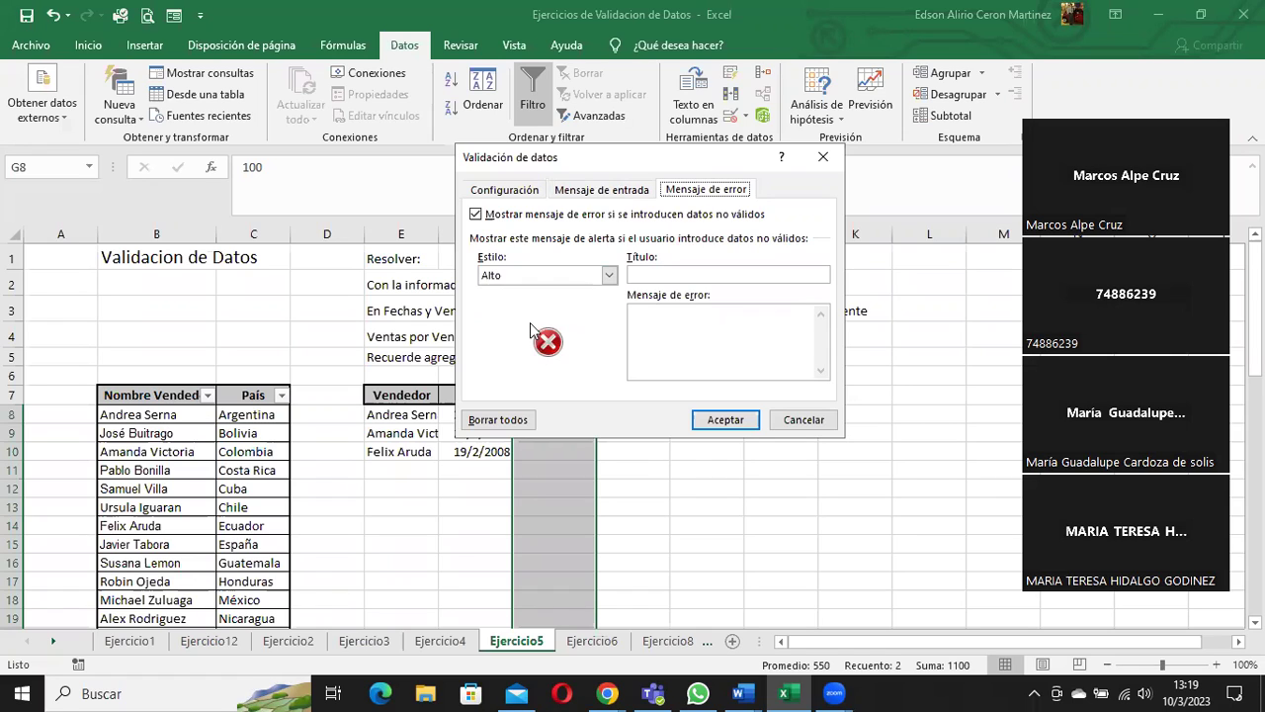
- Set the error alert style to Alto after trying Advertencia and Información
{"action": "left_click", "coordinate": [609, 275]}
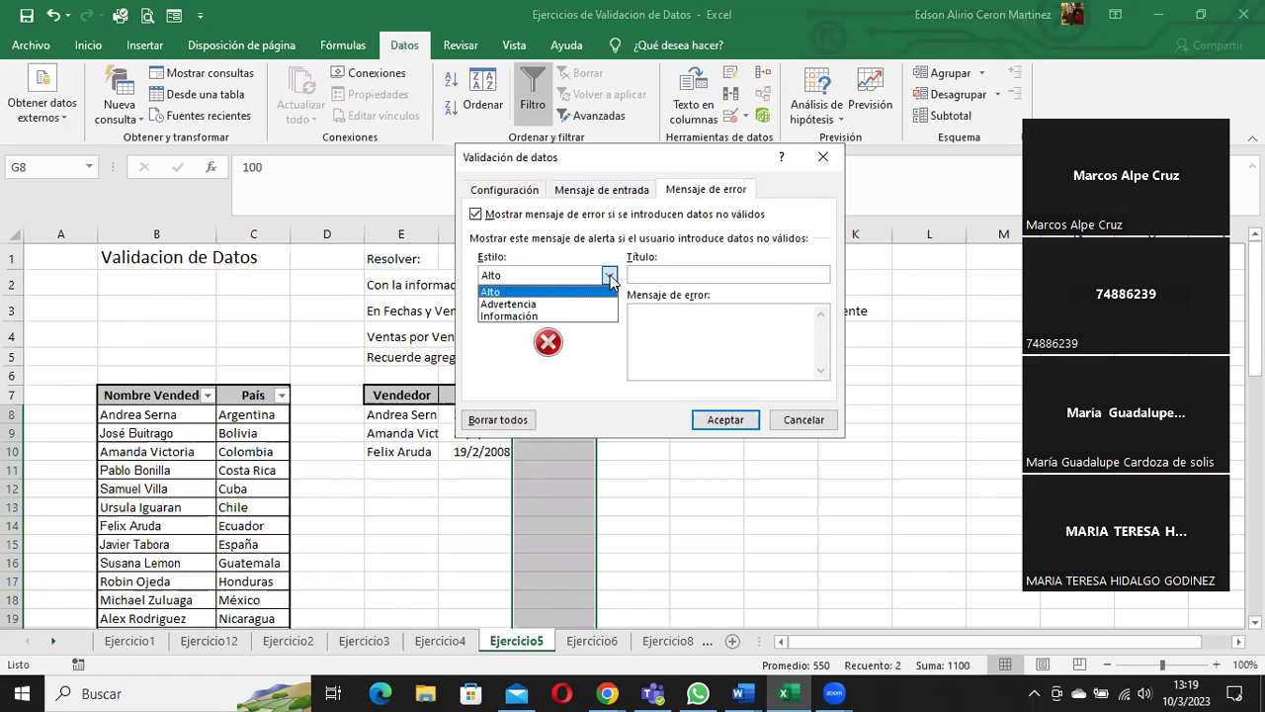
{"action": "left_click", "coordinate": [559, 305]}
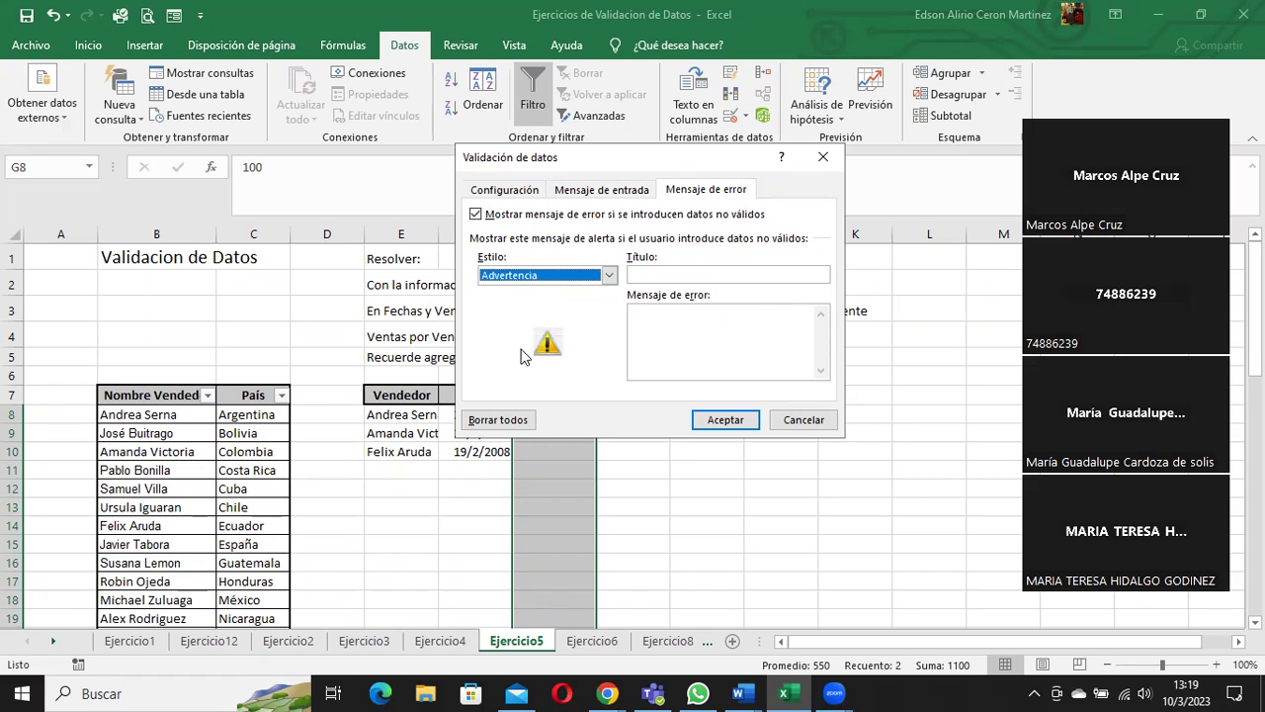
{"action": "left_click", "coordinate": [609, 276]}
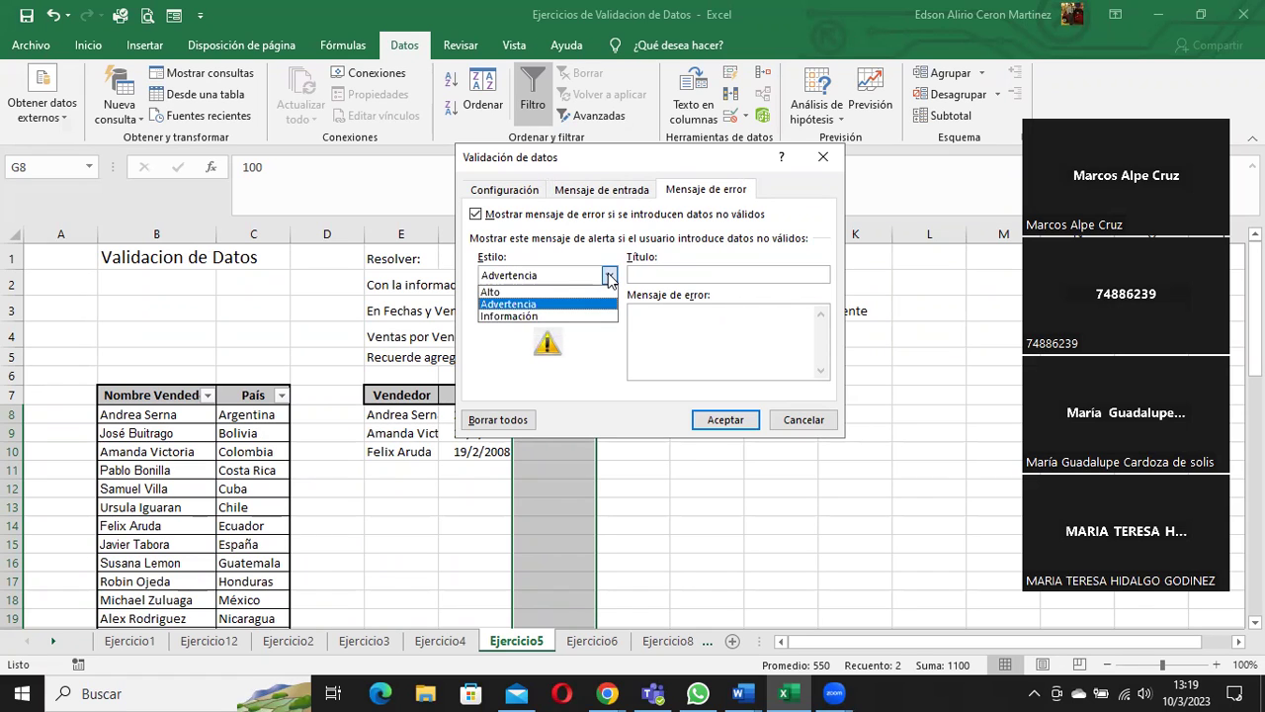
{"action": "left_click", "coordinate": [529, 315]}
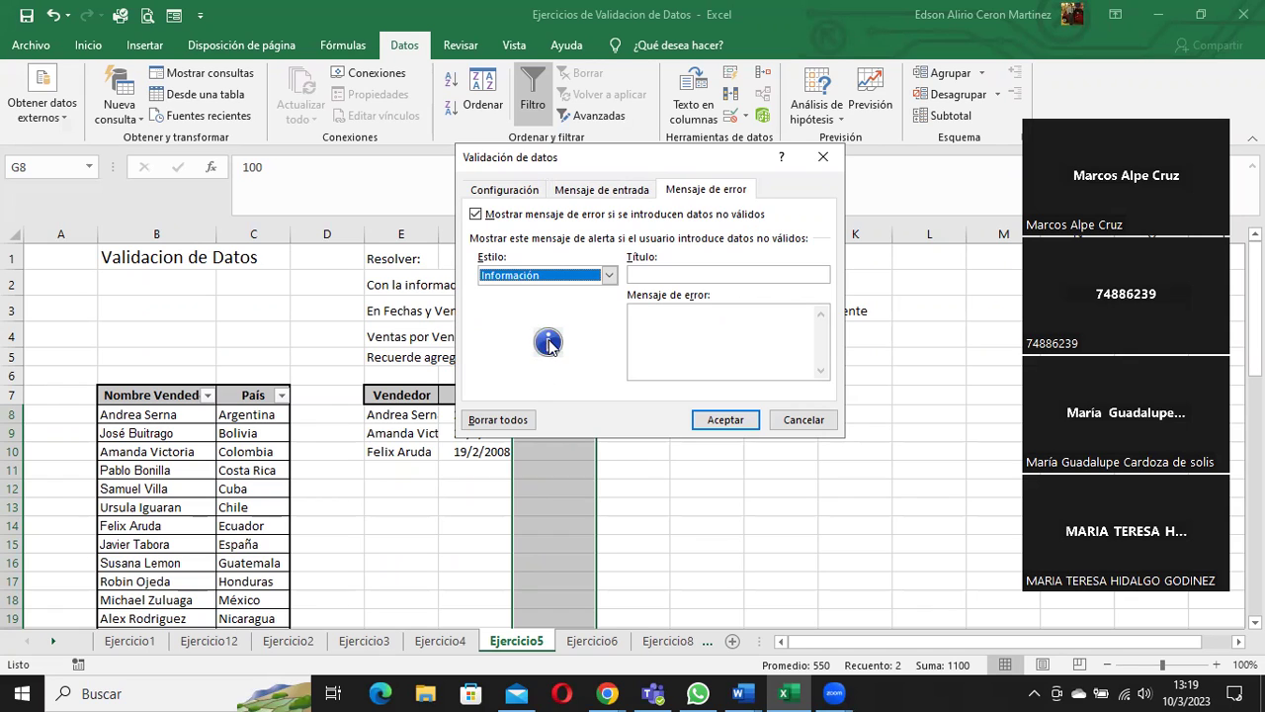
{"action": "left_click", "coordinate": [609, 277]}
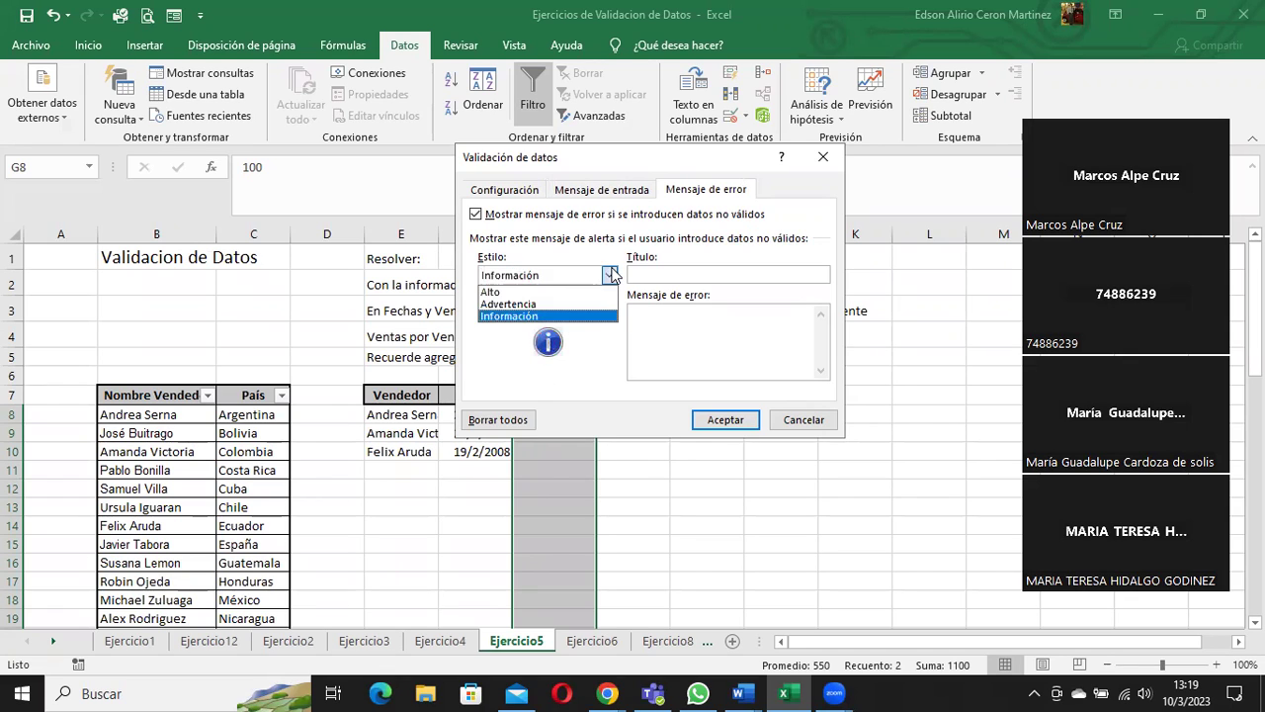
{"action": "left_click", "coordinate": [573, 308]}
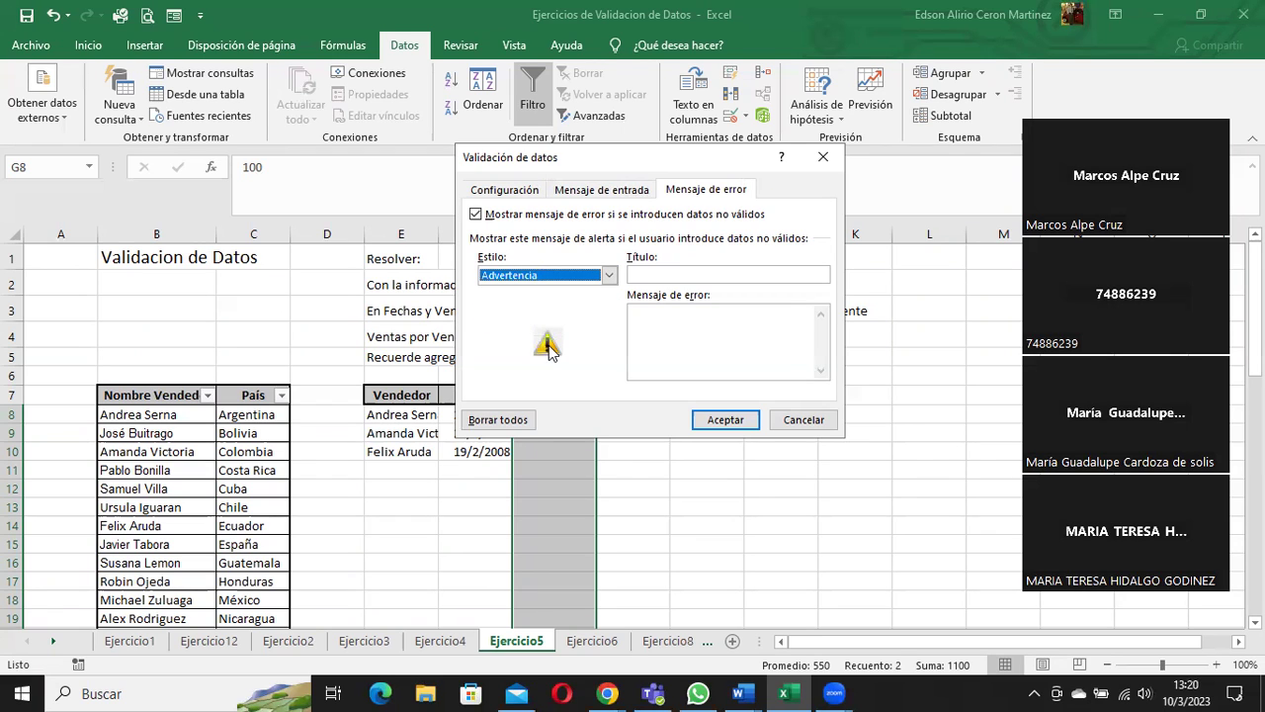
{"action": "left_click", "coordinate": [558, 285]}
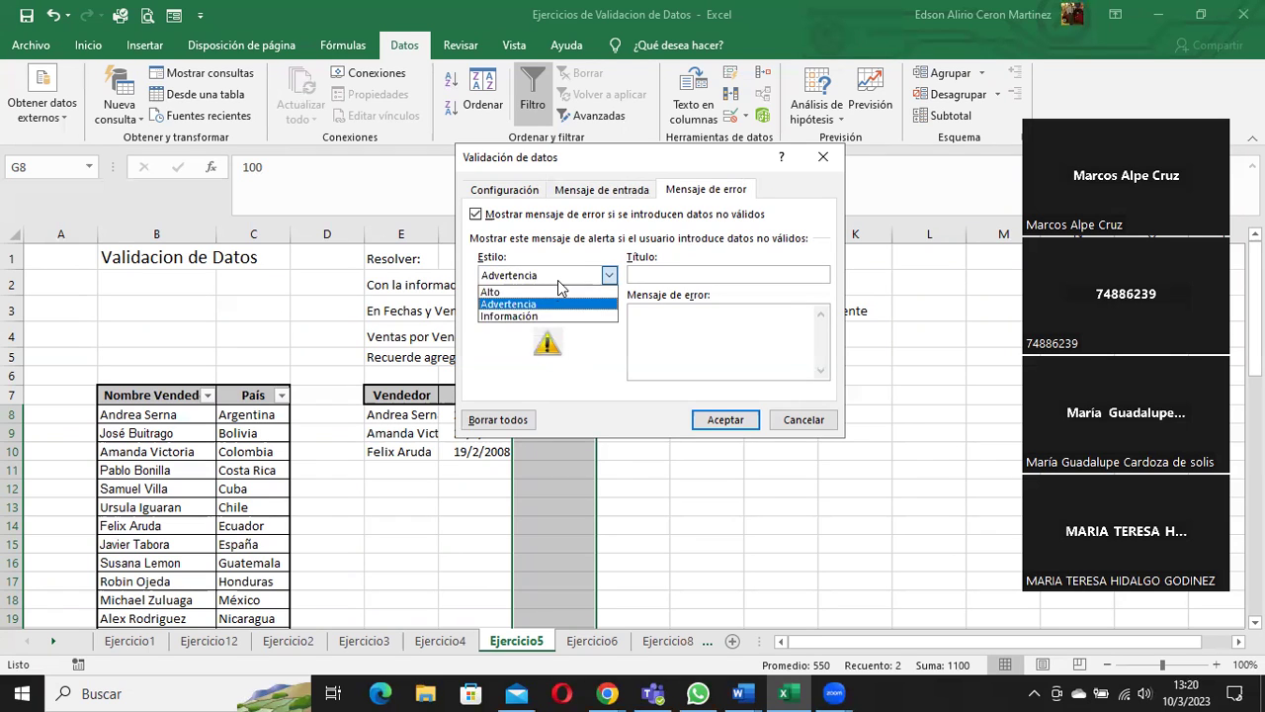
{"action": "left_click", "coordinate": [554, 288]}
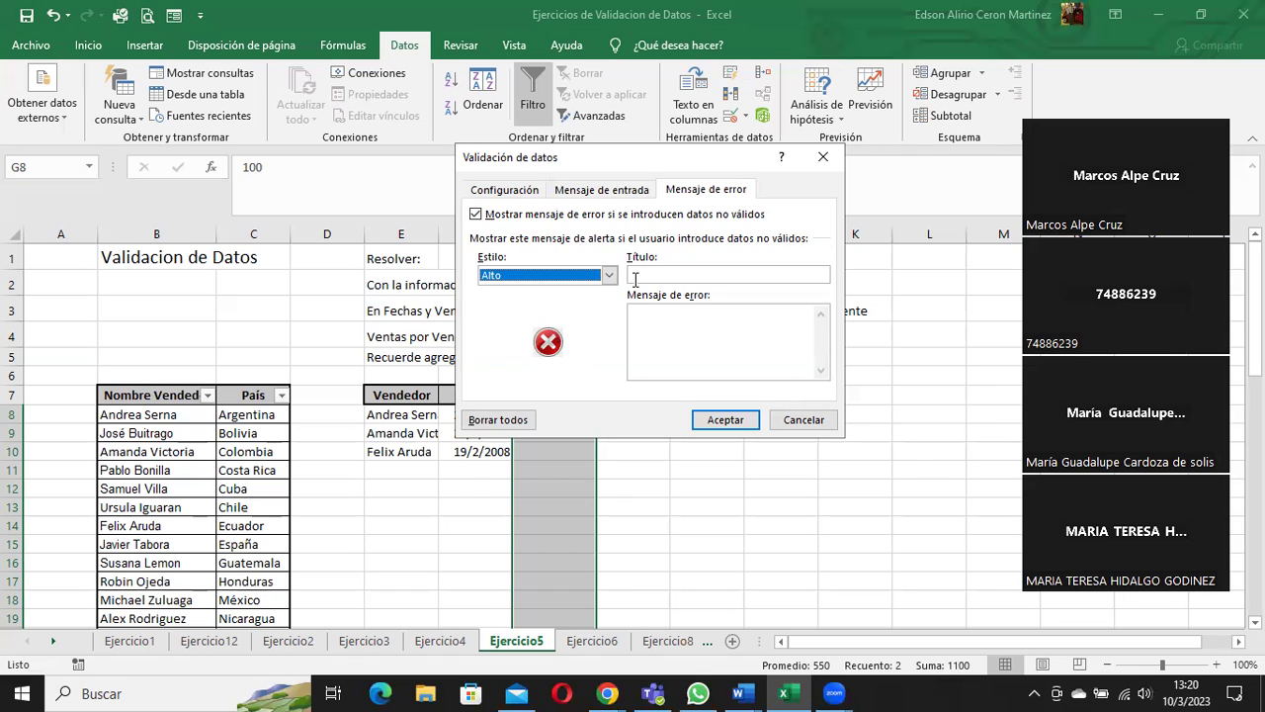
- Title the alert 'Error' with message 'Por favor los valores deden estar entre 100 y 1000' and confirm
{"action": "left_click", "coordinate": [636, 277]}
{"action": "type", "text": "Error"}
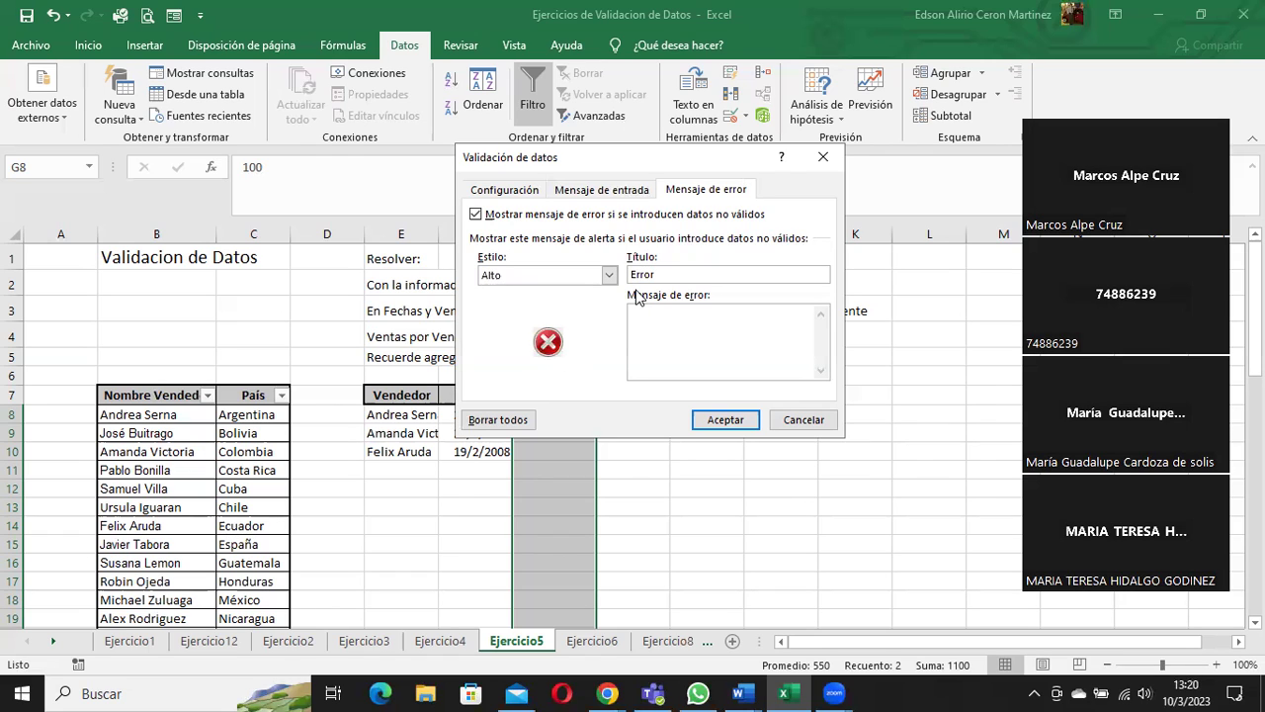
{"action": "left_click", "coordinate": [666, 321]}
{"action": "type", "text": "Por favor los valores deden estar entre 100 y 1000"}
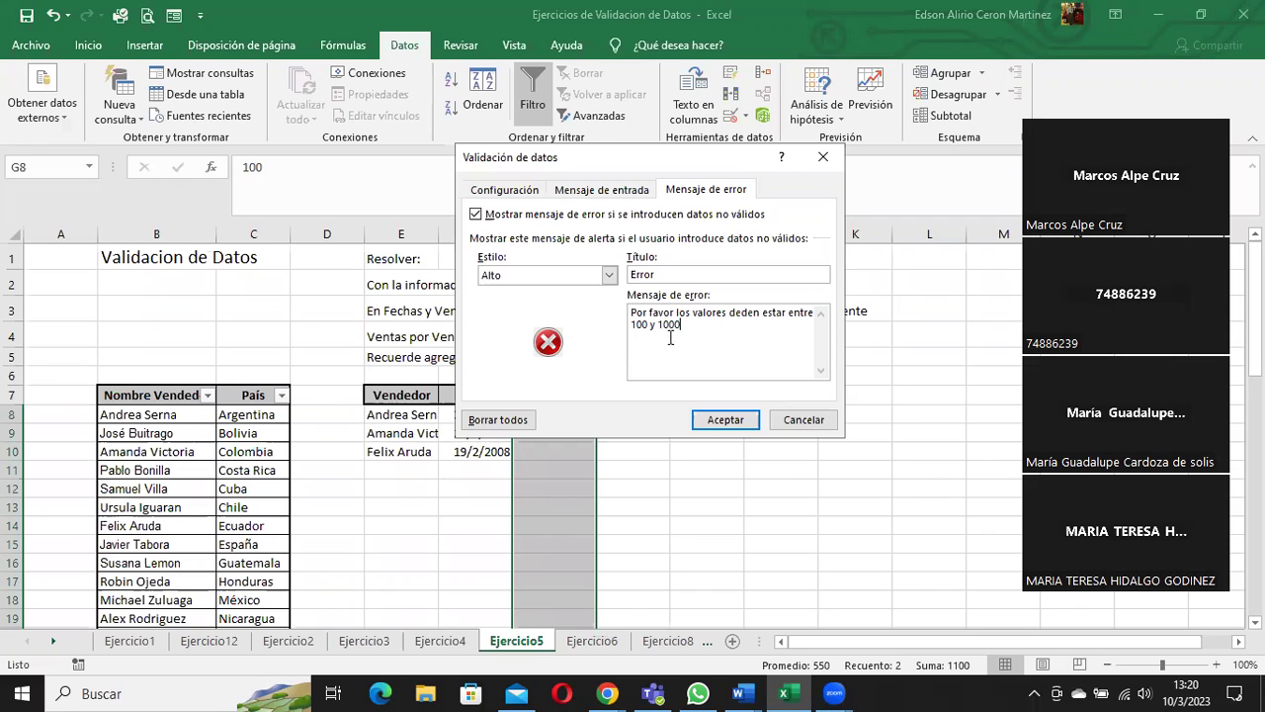
{"action": "left_click", "coordinate": [708, 420]}
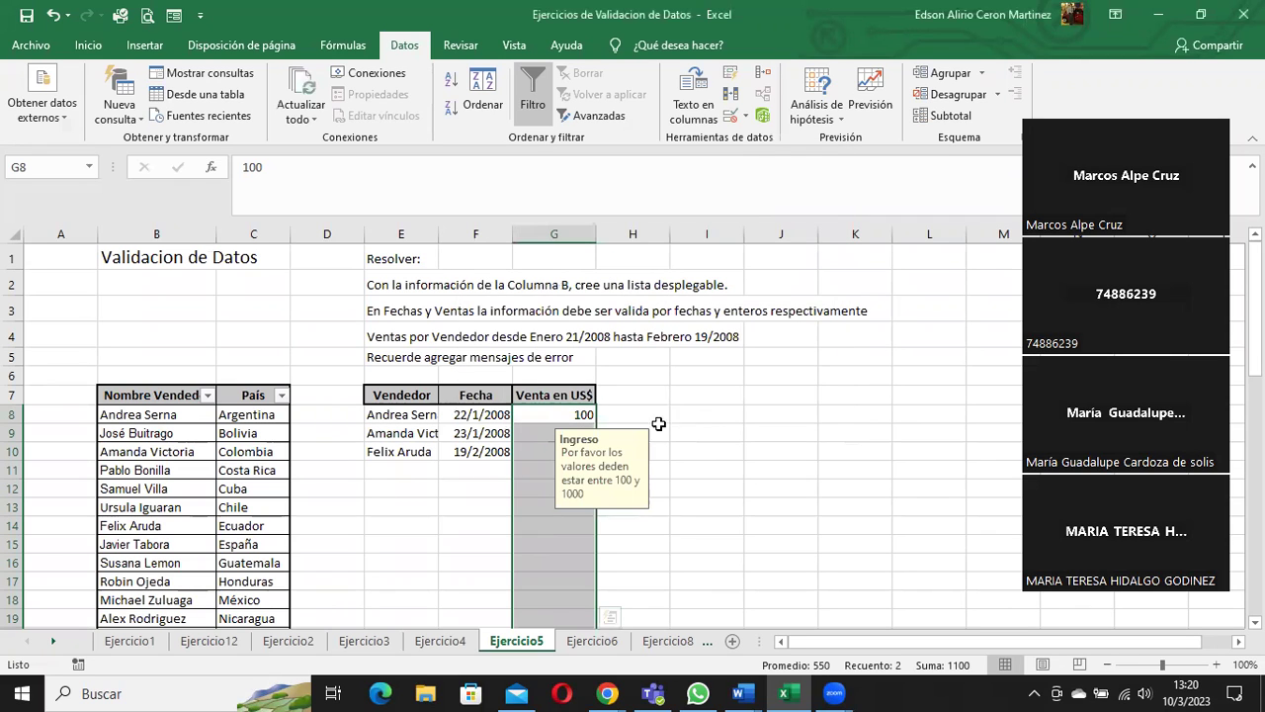
- Enter 1000 in G9 and step down the sales cells to check the Ingreso prompt
{"action": "left_click", "coordinate": [541, 428]}
{"action": "type", "text": "1000"}
{"action": "left_click", "coordinate": [532, 453]}
{"action": "left_click", "coordinate": [530, 470]}
{"action": "left_click", "coordinate": [527, 488]}
{"action": "left_click", "coordinate": [525, 521]}
{"action": "left_click", "coordinate": [526, 542]}
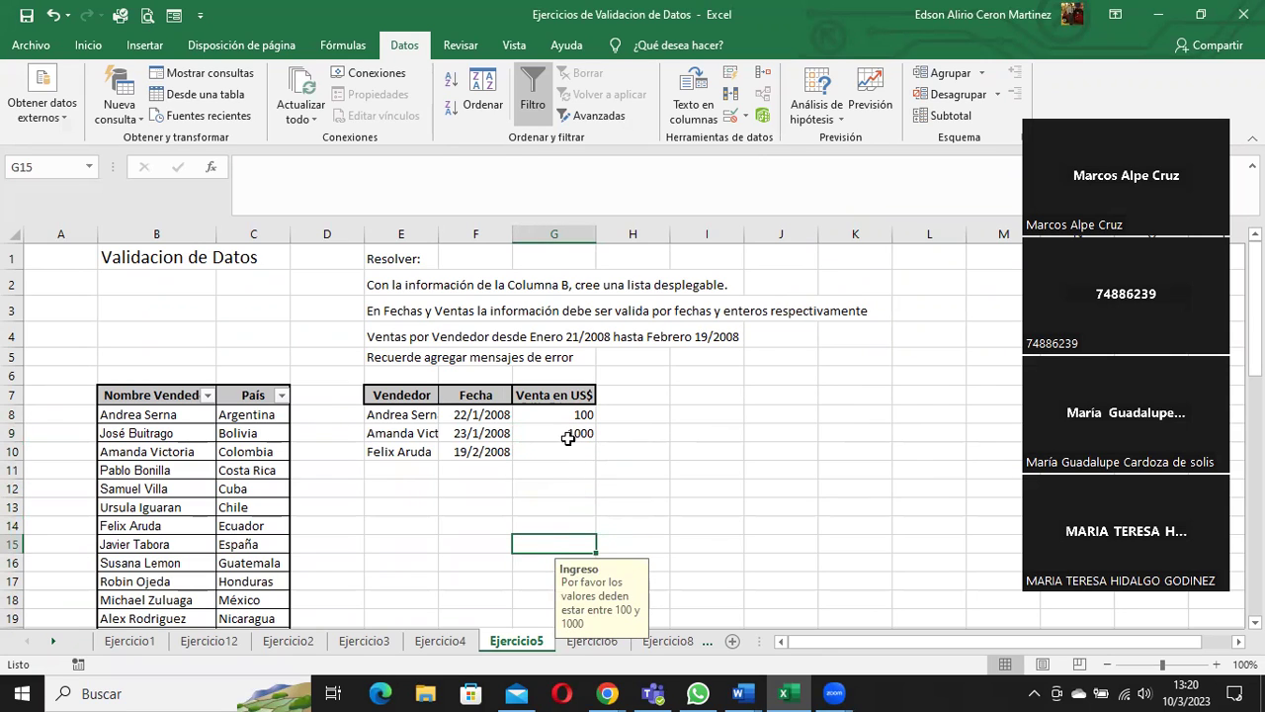
- Select the Fecha cells from F8 down and open their Data Validation settings
{"action": "left_click_drag", "start_coordinate": [479, 417], "coordinate": [460, 640]}
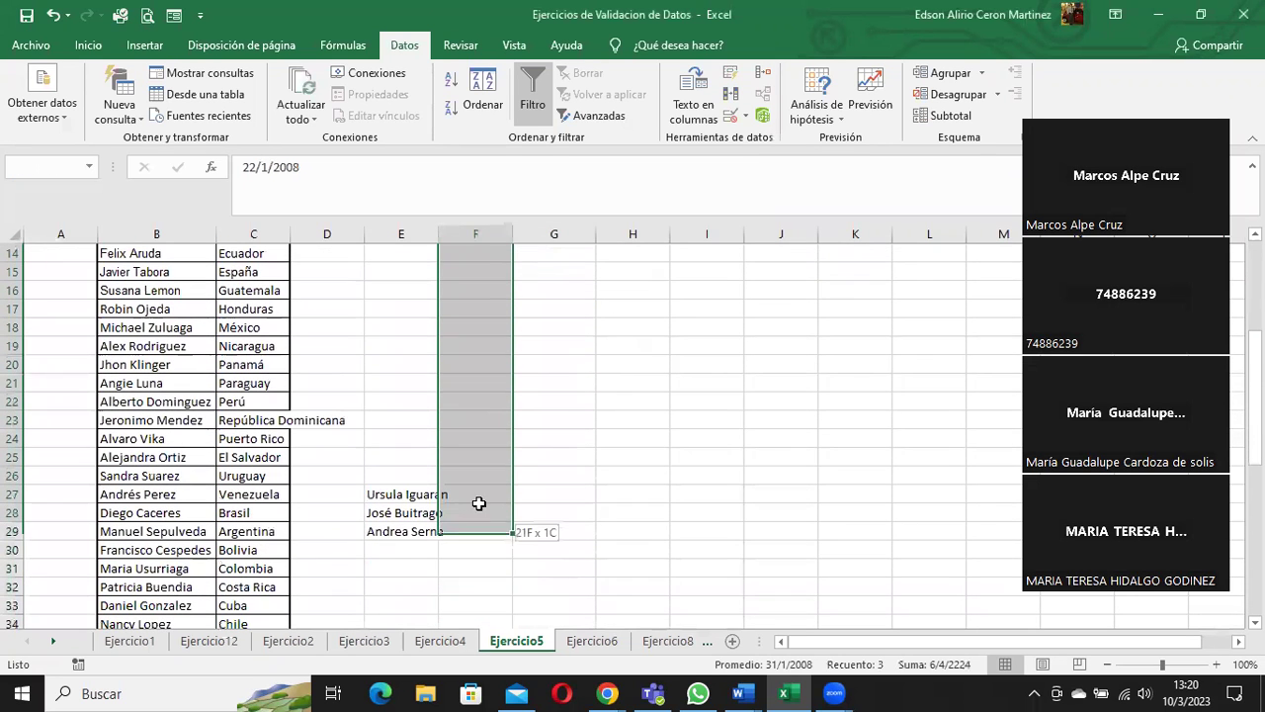
{"action": "left_click_drag", "start_coordinate": [460, 639], "coordinate": [481, 526]}
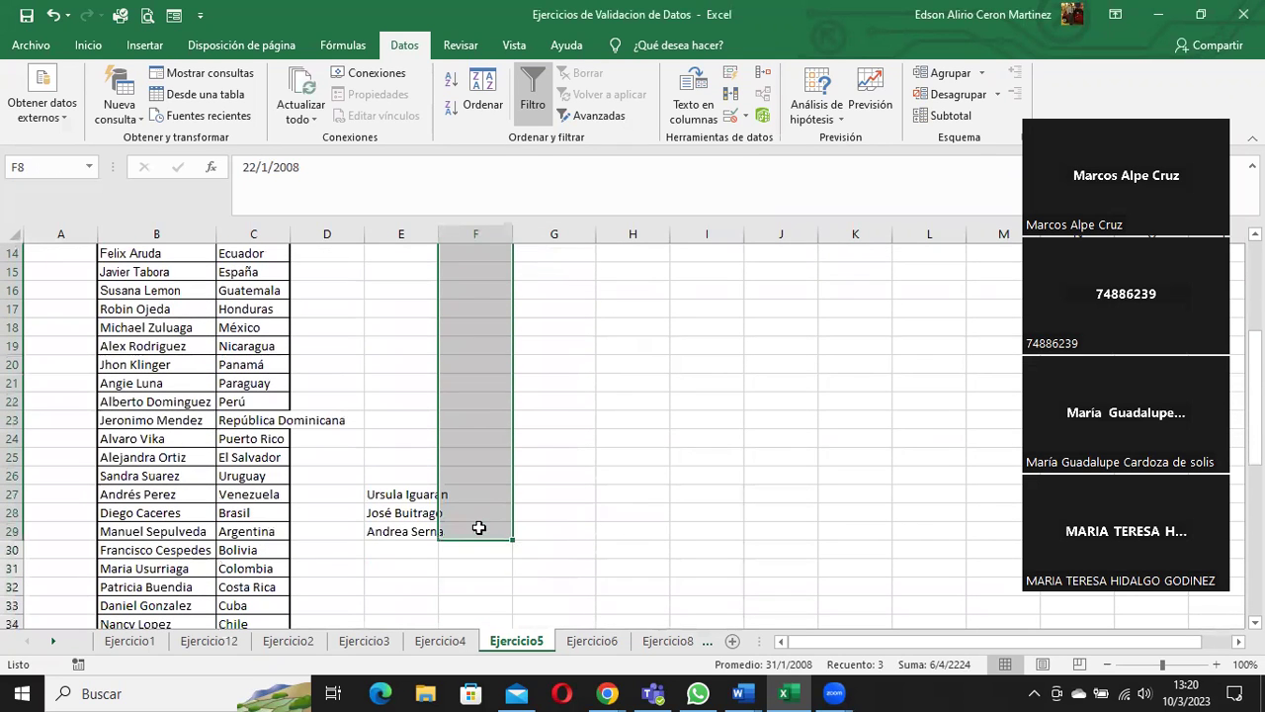
{"action": "left_click", "coordinate": [746, 117]}
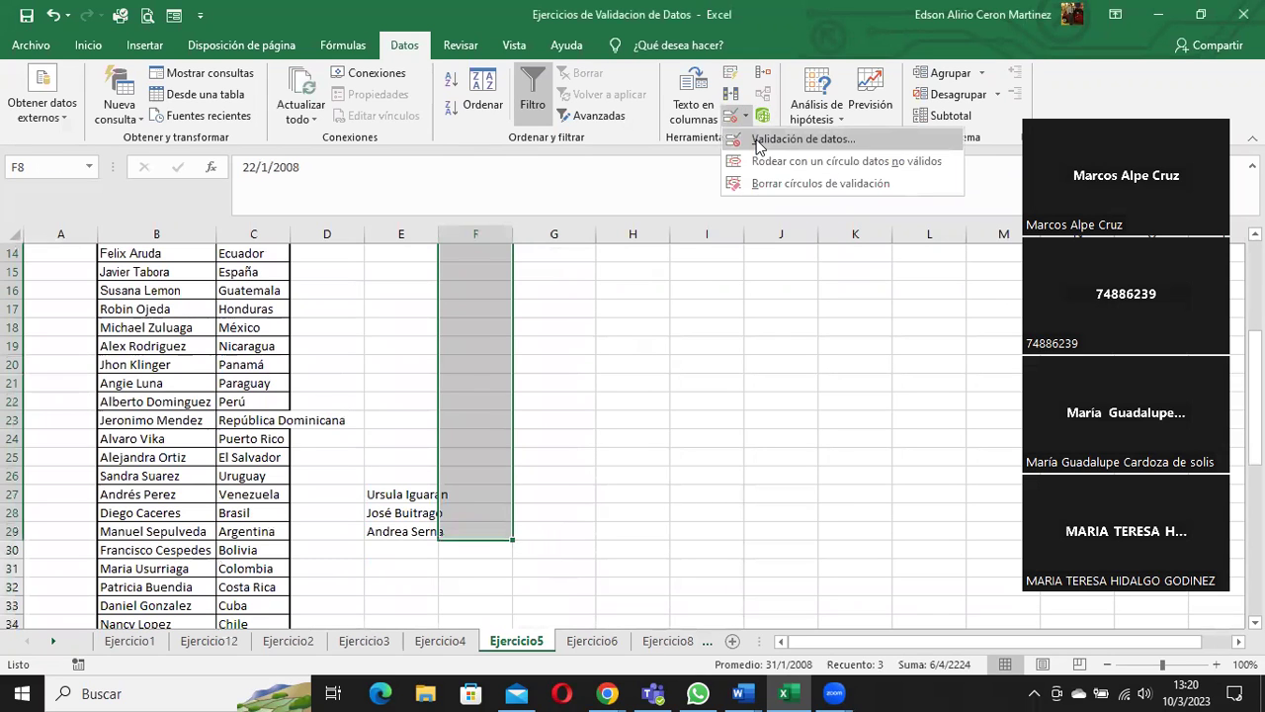
{"action": "left_click", "coordinate": [795, 138]}
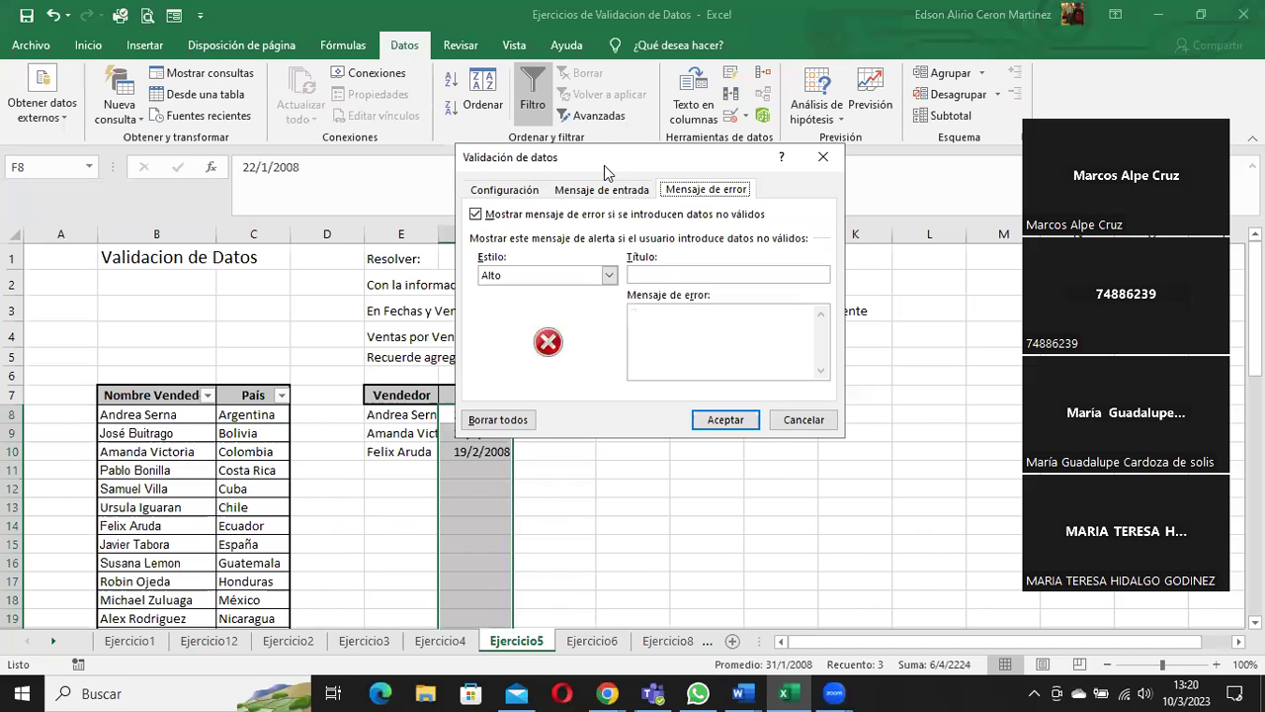
- Give the date error alert title 'Error' and message 'Las fechas deben estar entre 21/02/2008 y 19/02/2008'
{"action": "left_click_drag", "start_coordinate": [604, 165], "coordinate": [626, 174]}
{"action": "left_click", "coordinate": [668, 284]}
{"action": "type", "text": "Error"}
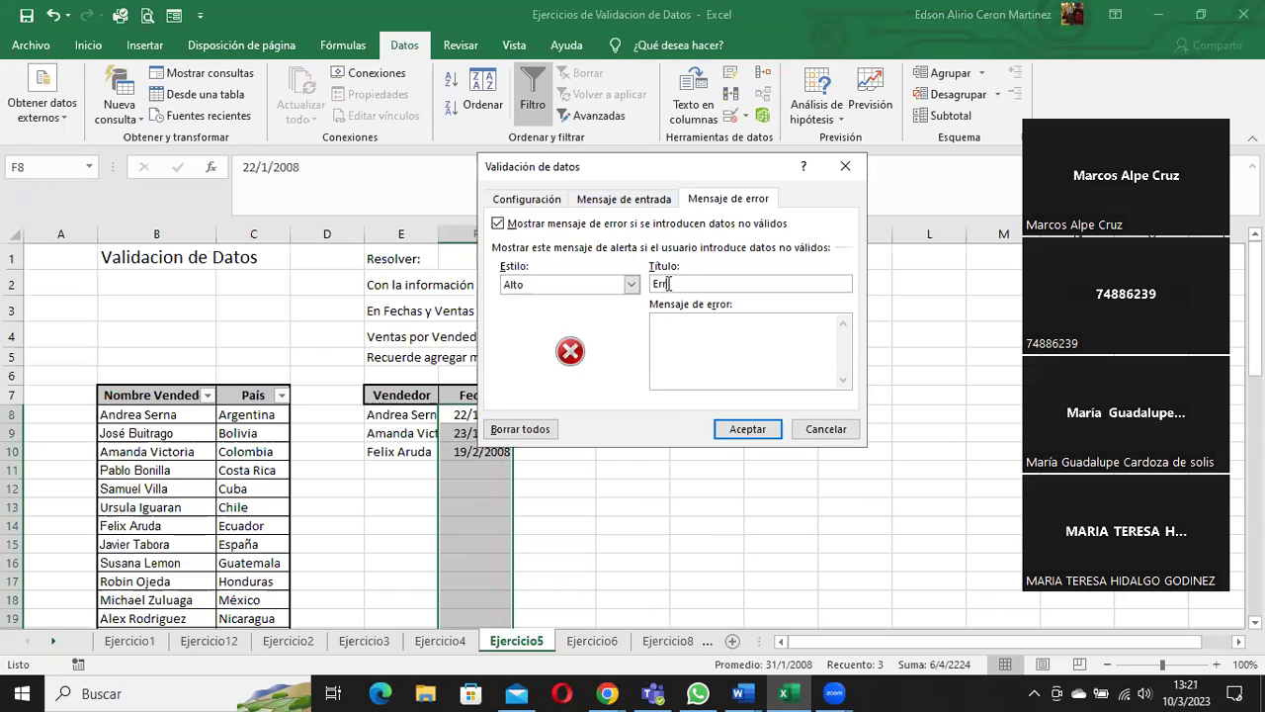
{"action": "left_click", "coordinate": [671, 337]}
{"action": "type", "text": "Las fechas deben estar ene"}
{"action": "key", "text": "BackSpace"}
{"action": "key", "text": "BackSpace"}
{"action": "type", "text": "ntre "}
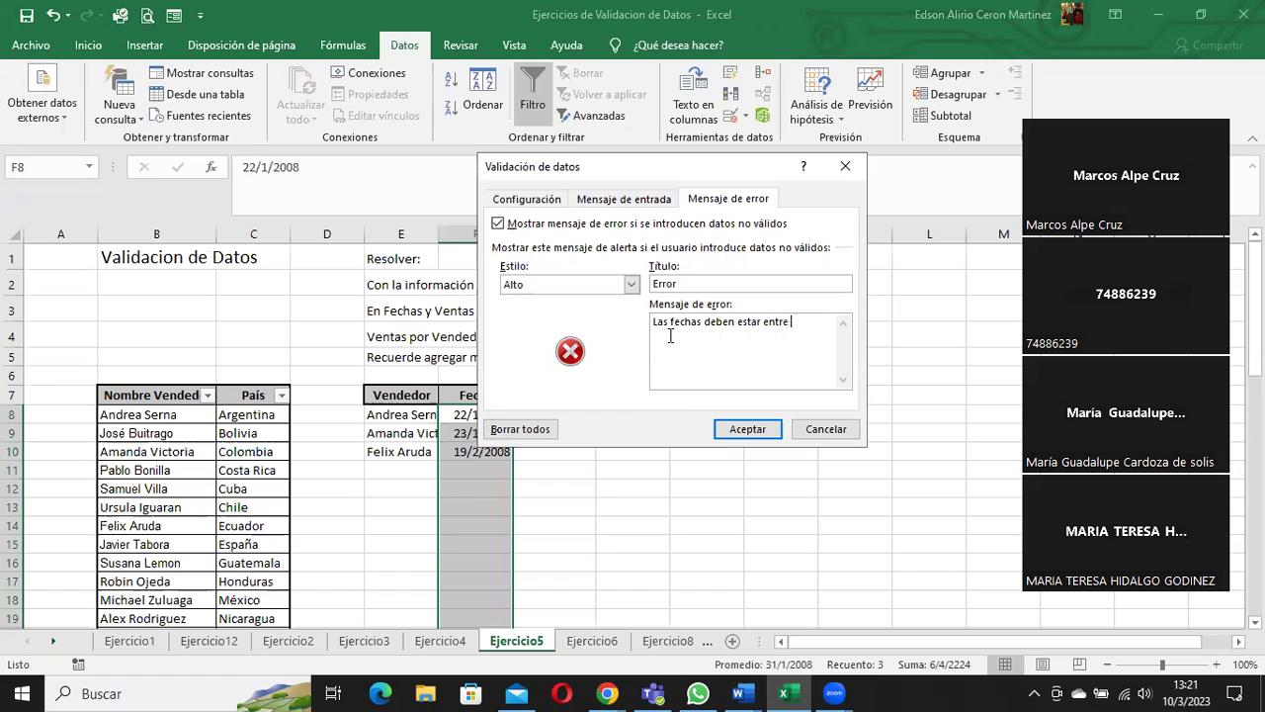
{"action": "type", "text": "21/02/2"}
{"action": "type", "text": "008 y 19/02/2008"}
- Copy that message into the input message titled 'Ingreso' and confirm the date validation
{"action": "left_click_drag", "start_coordinate": [767, 329], "coordinate": [648, 322]}
{"action": "key", "text": "ctrl+c"}
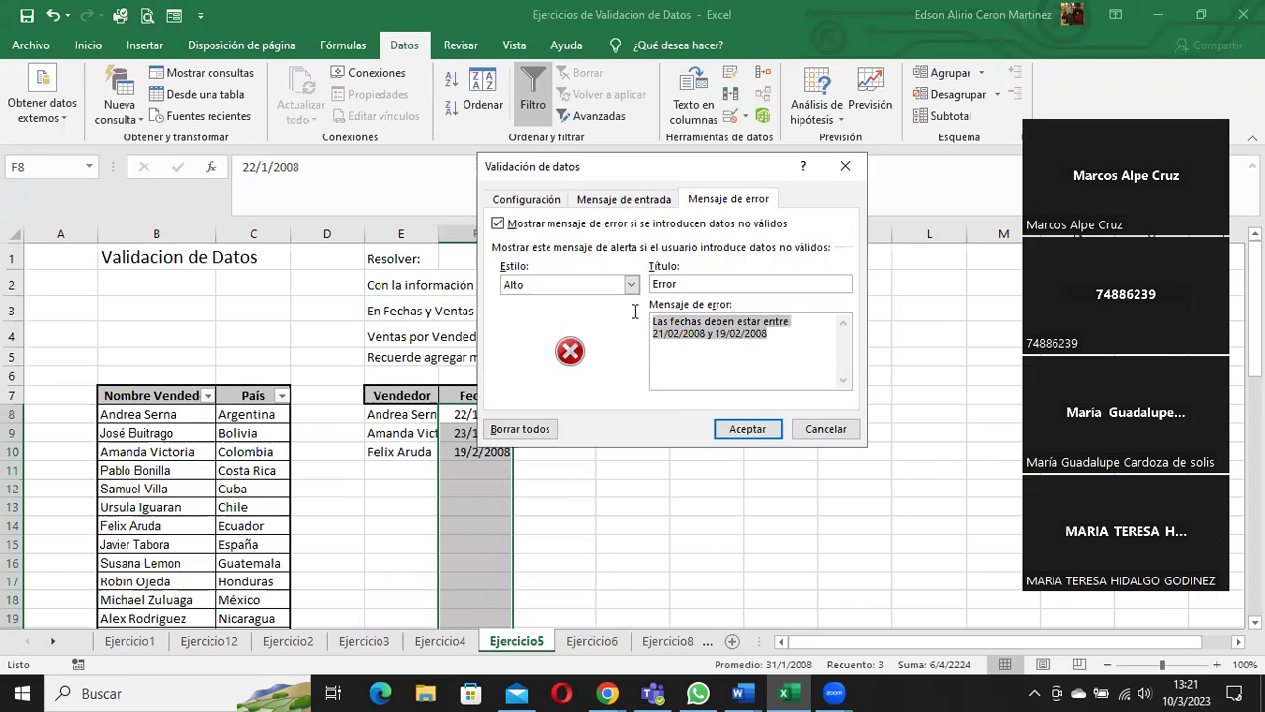
{"action": "left_click", "coordinate": [615, 199]}
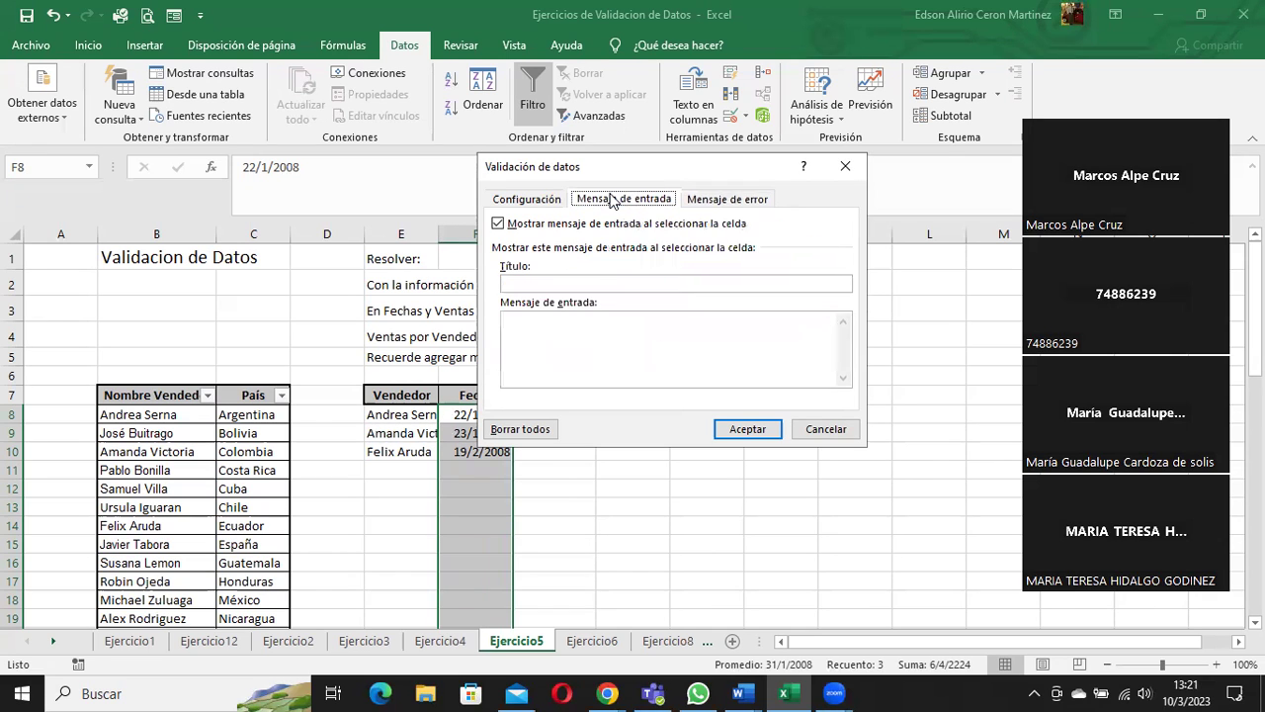
{"action": "left_click", "coordinate": [545, 331]}
{"action": "key", "text": "ctrl+v"}
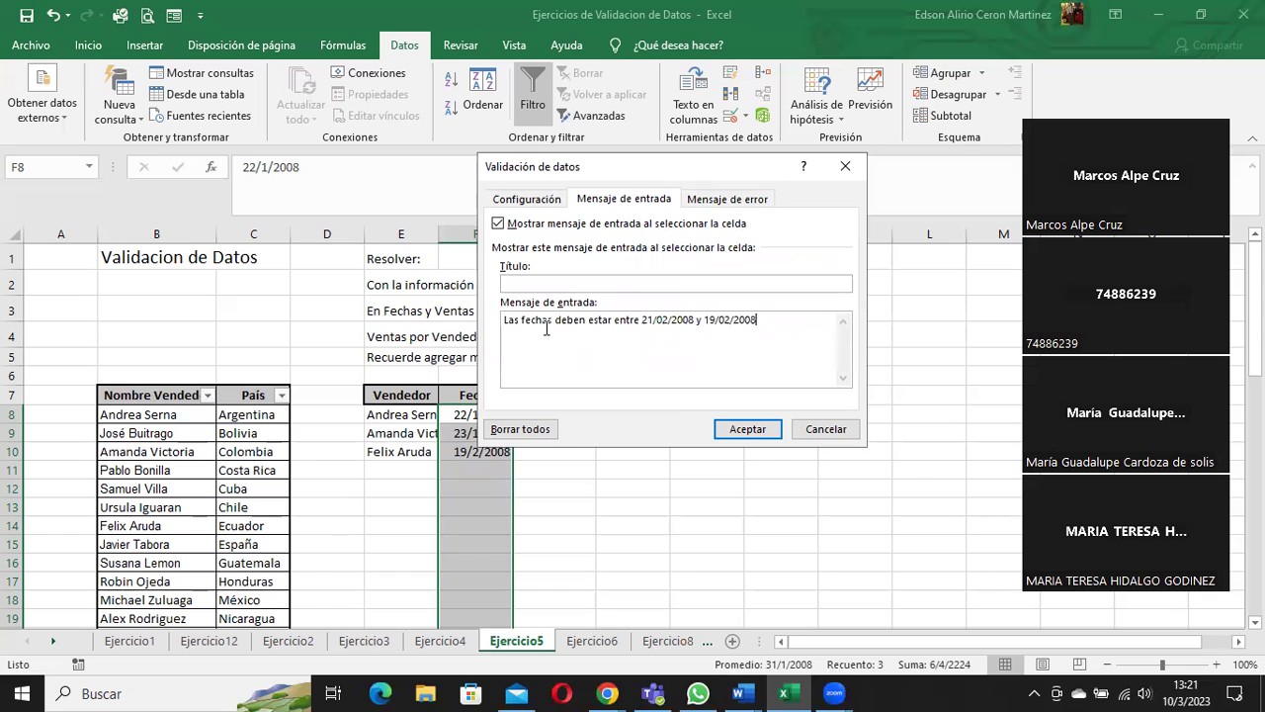
{"action": "left_click", "coordinate": [518, 281]}
{"action": "type", "text": "Ingreso"}
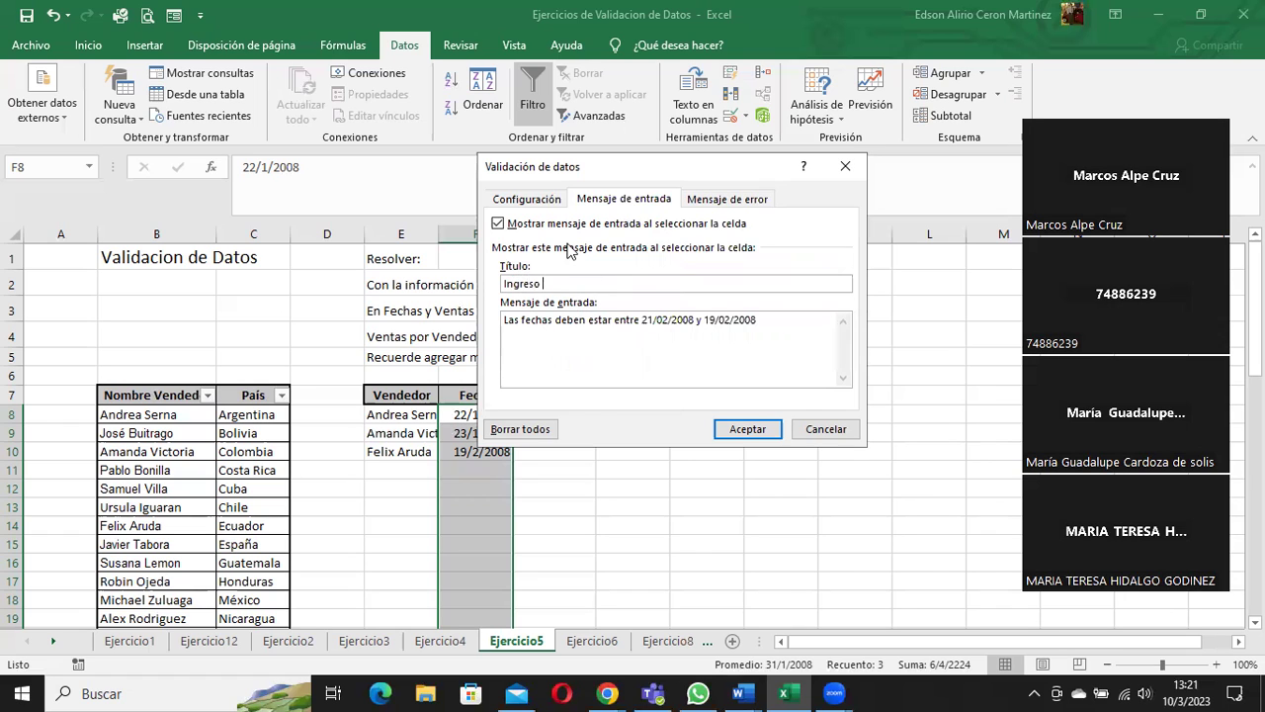
{"action": "left_click", "coordinate": [541, 201]}
{"action": "left_click", "coordinate": [751, 431]}
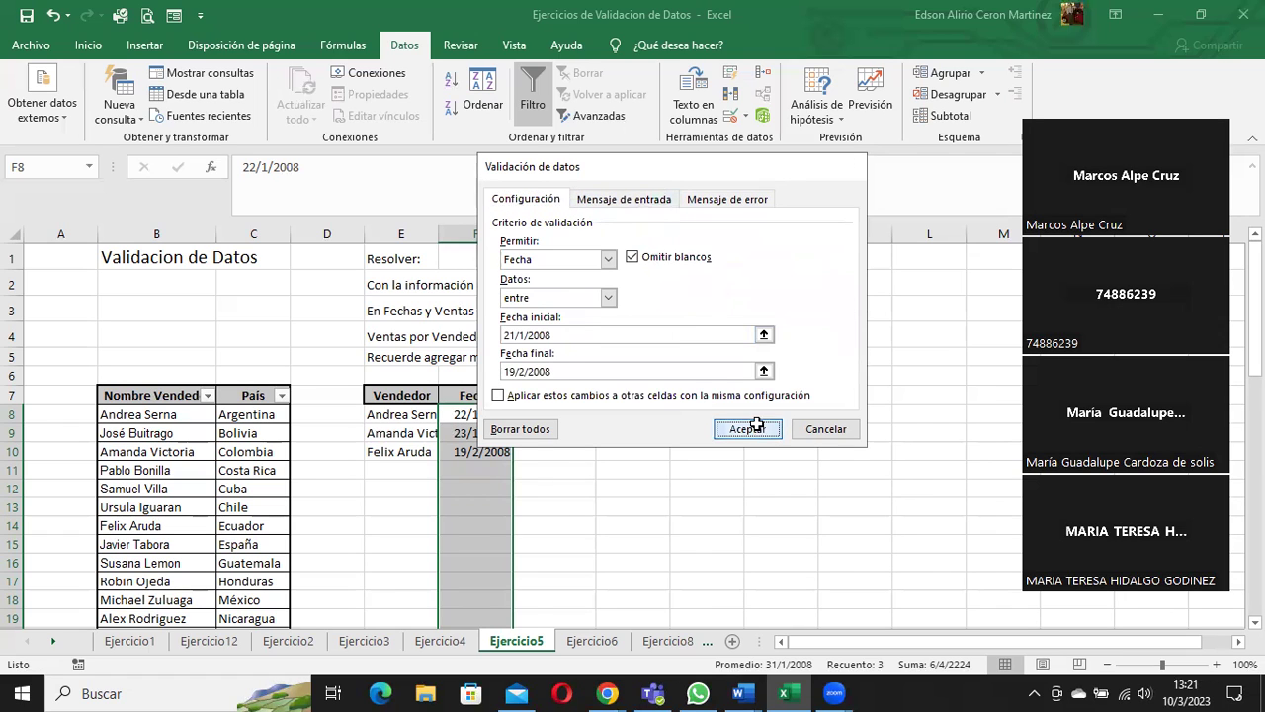
{"action": "left_click", "coordinate": [472, 486]}
{"action": "left_click", "coordinate": [468, 467]}
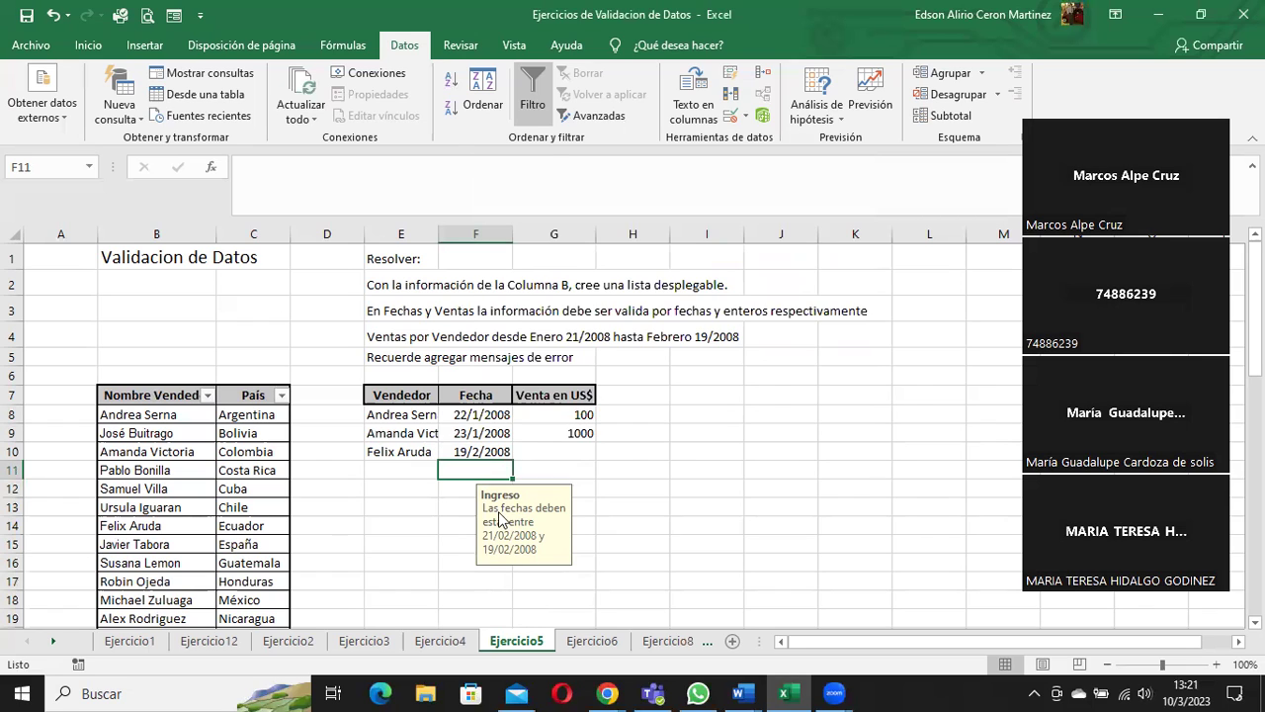
{"action": "left_click", "coordinate": [461, 495]}
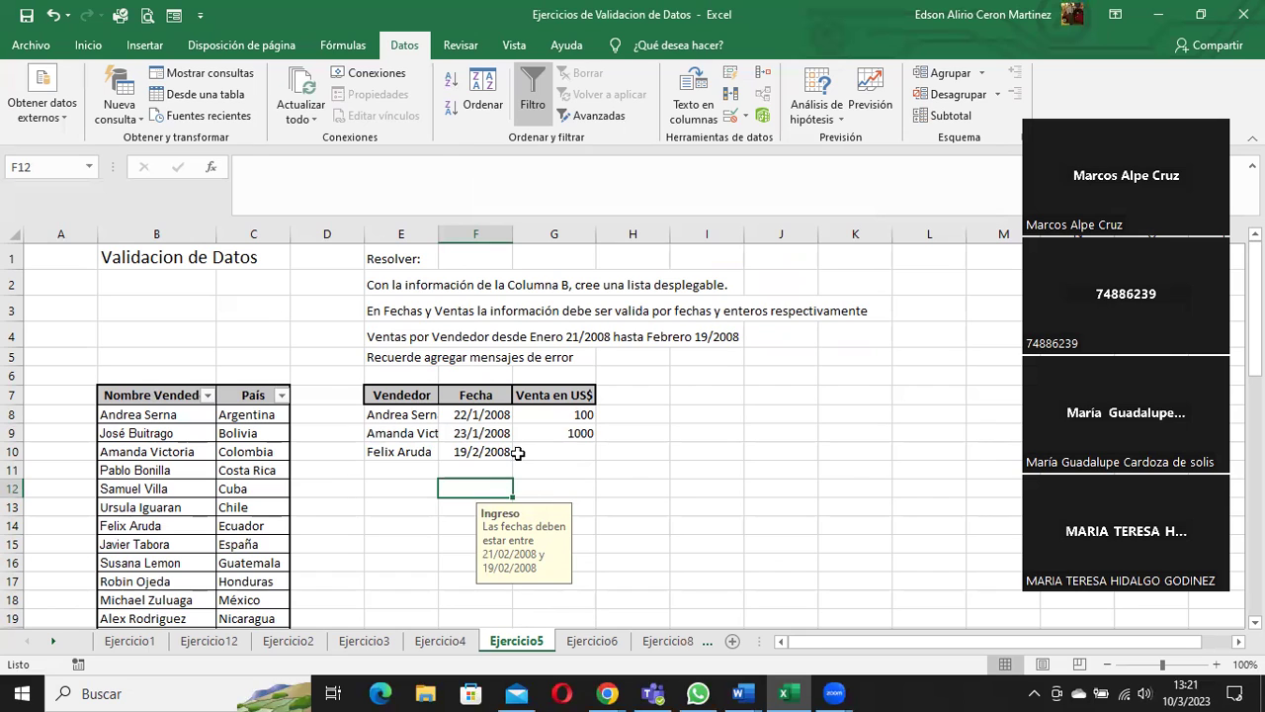
{"action": "left_click", "coordinate": [481, 393]}
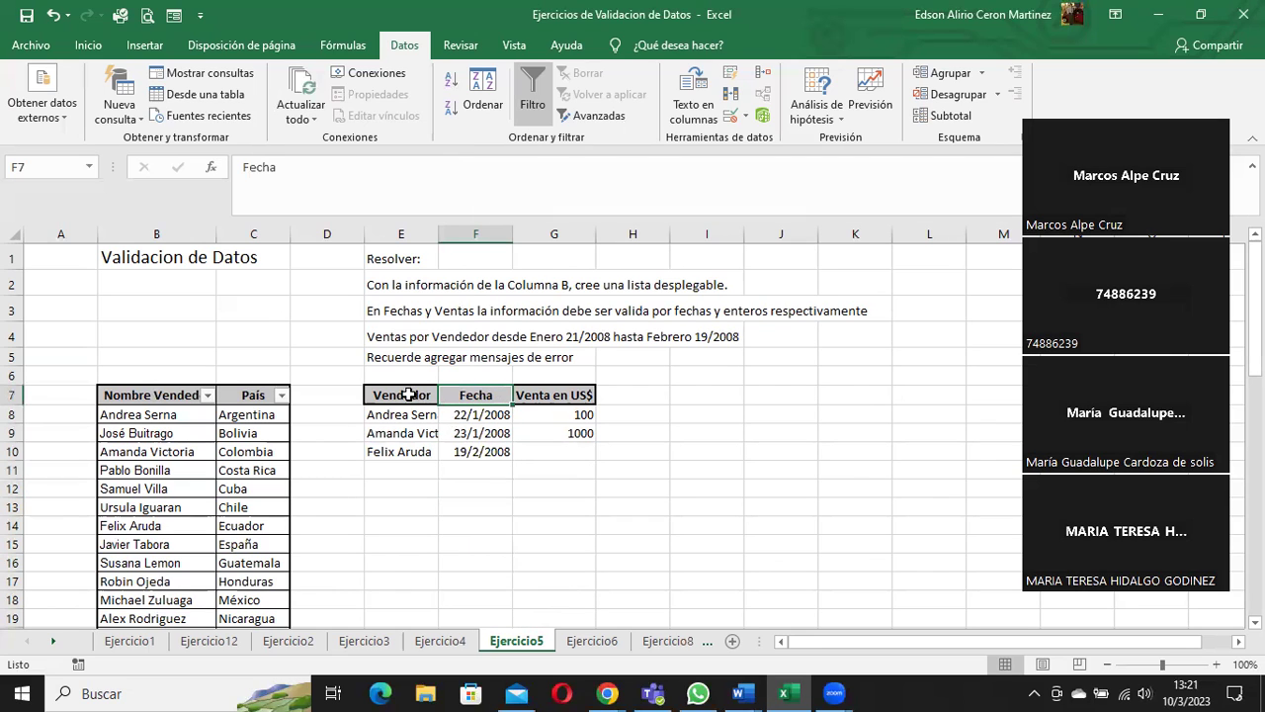
{"action": "mouse_move", "coordinate": [463, 394]}
{"action": "left_mouse_down"}
{"action": "mouse_move", "coordinate": [565, 397]}
{"action": "mouse_move", "coordinate": [548, 395]}
{"action": "left_mouse_up"}
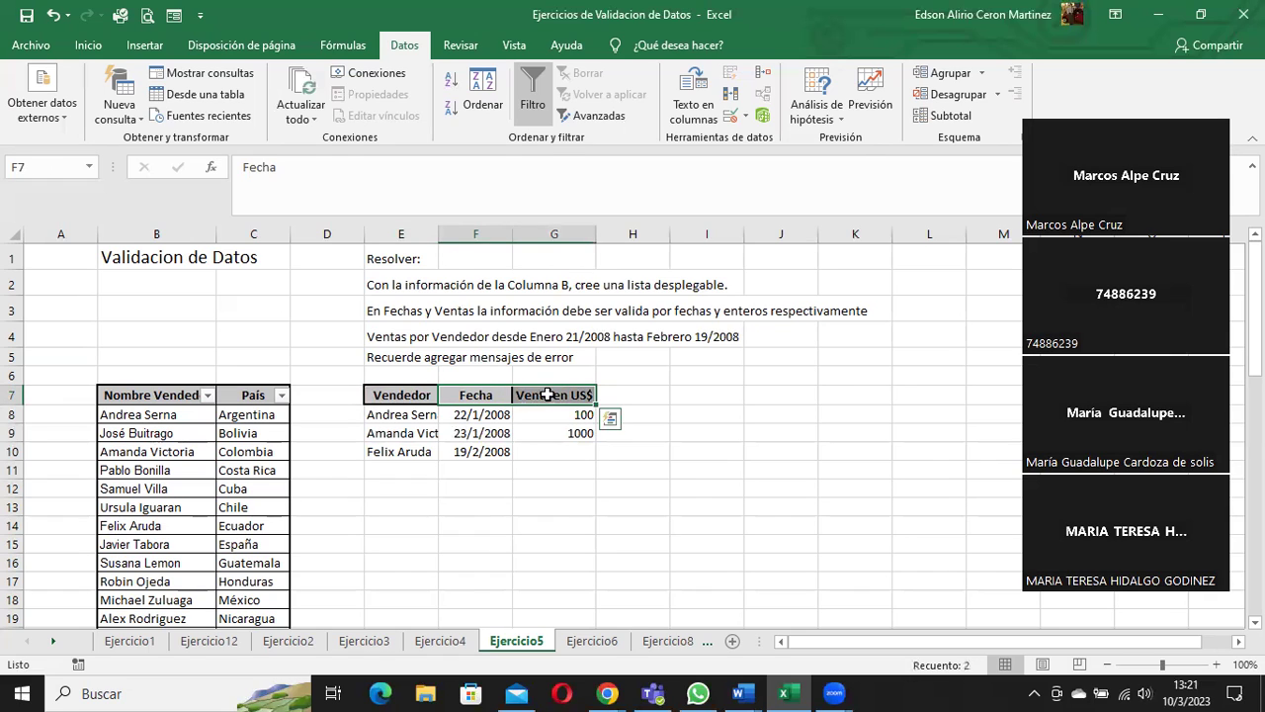
{"action": "left_click", "coordinate": [466, 410]}
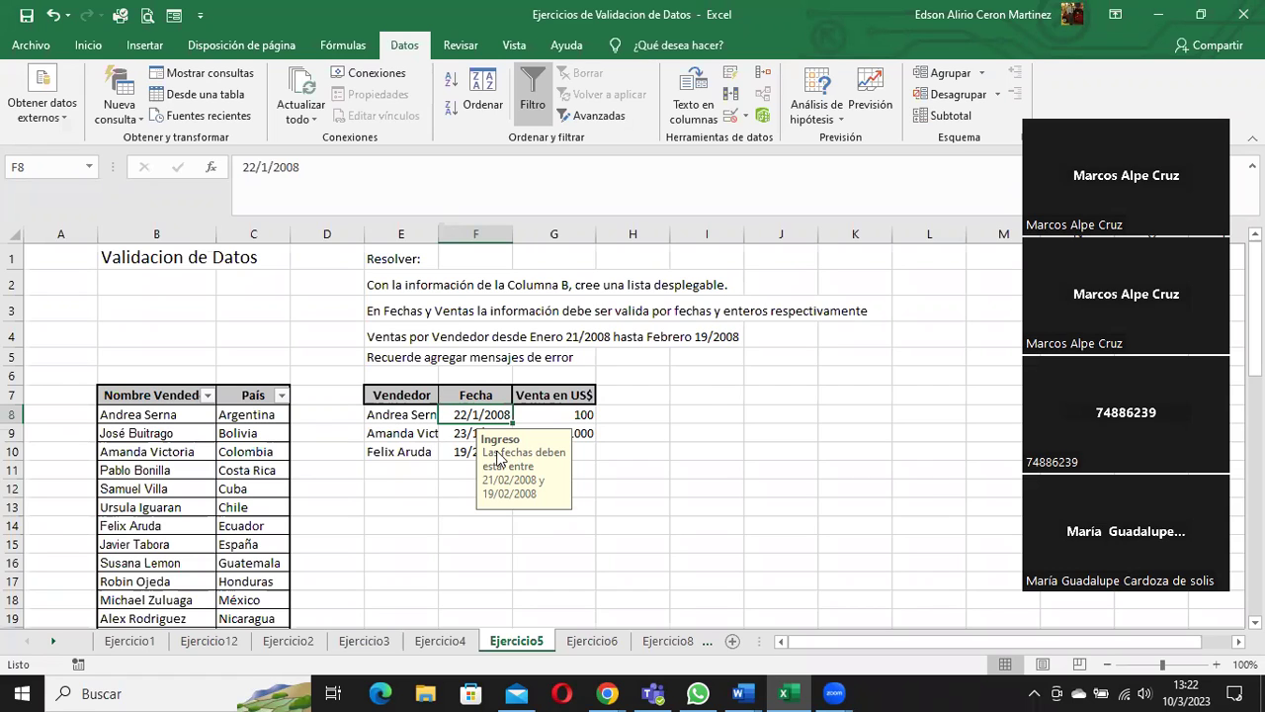
- Enter the out-of-range date 22/02/2008 in F10 to trigger the Error alert
{"action": "left_click", "coordinate": [458, 452]}
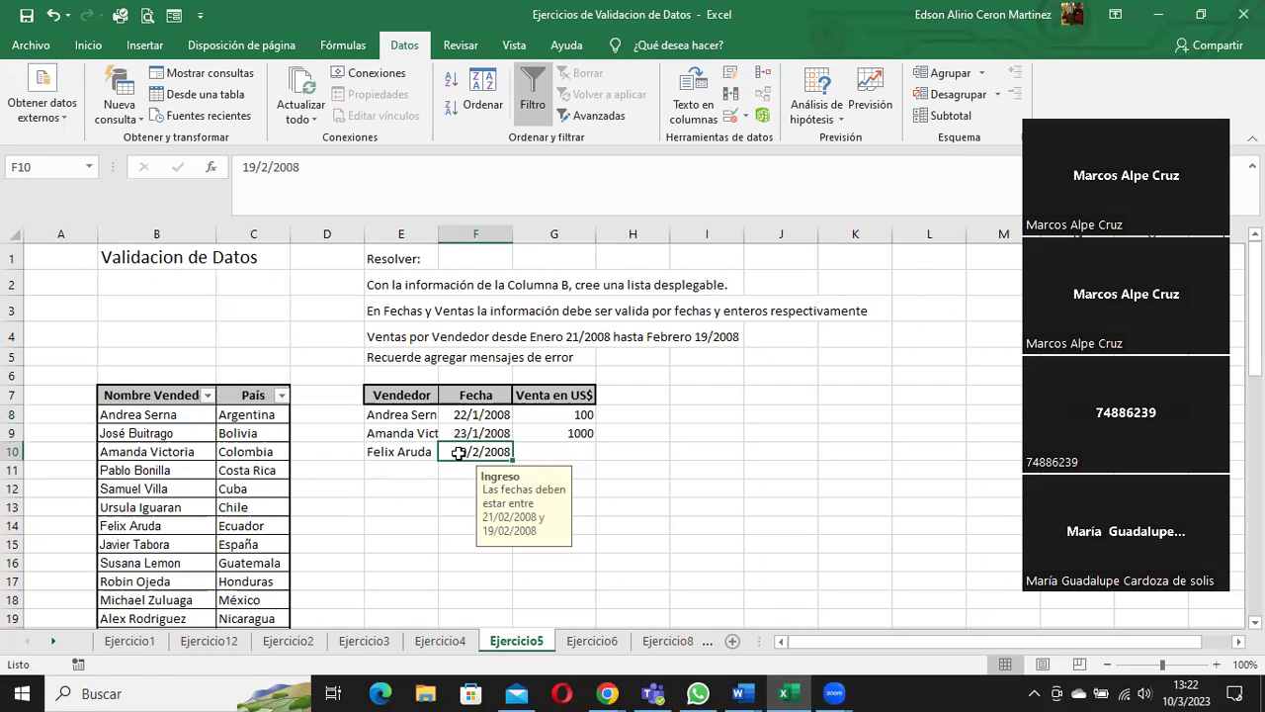
{"action": "type", "text": "22/02/2008"}
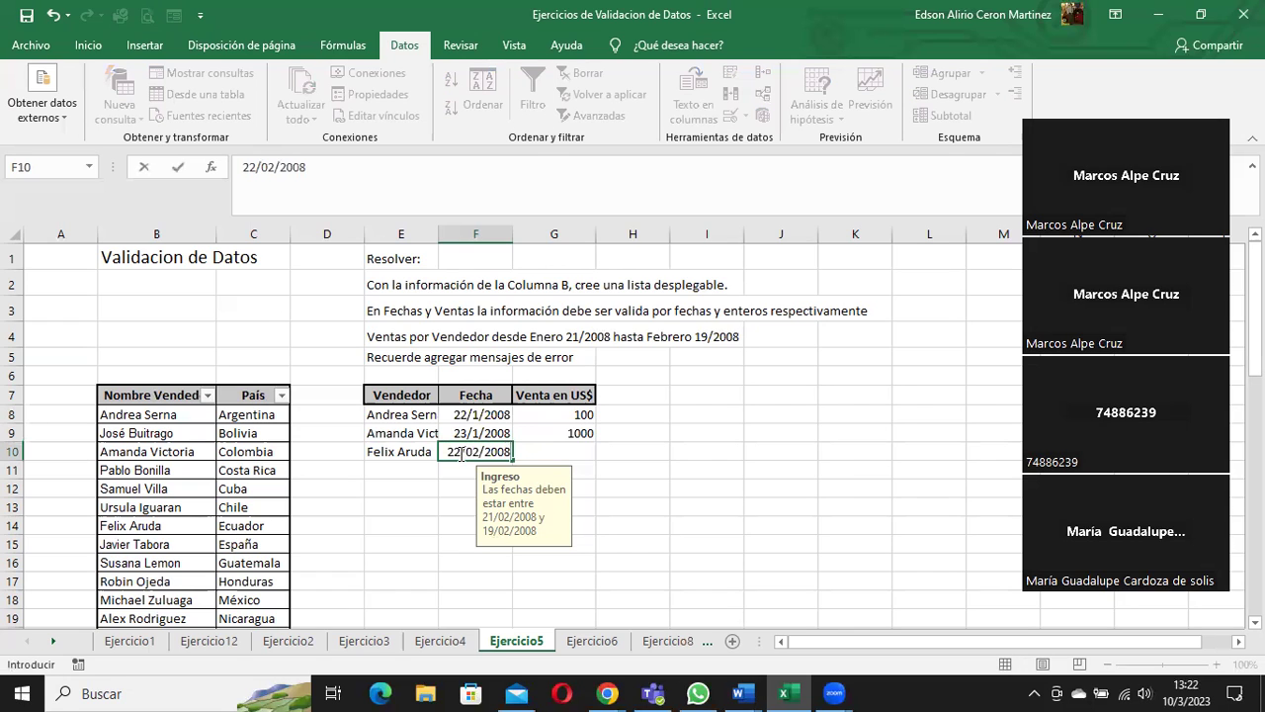
{"action": "key", "text": "Return"}
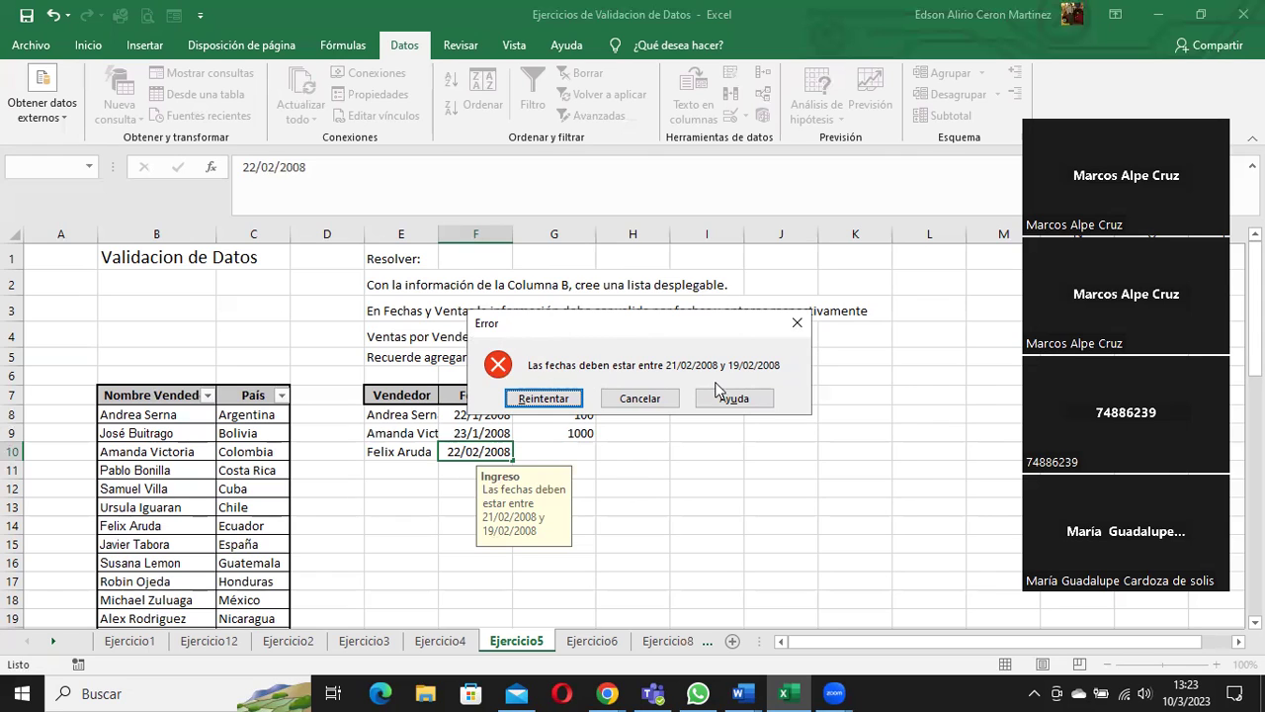
- Cancel the invalid date so F10 keeps 19/2/2008, then go to the Ejercicio6 sheet
{"action": "left_click", "coordinate": [643, 400]}
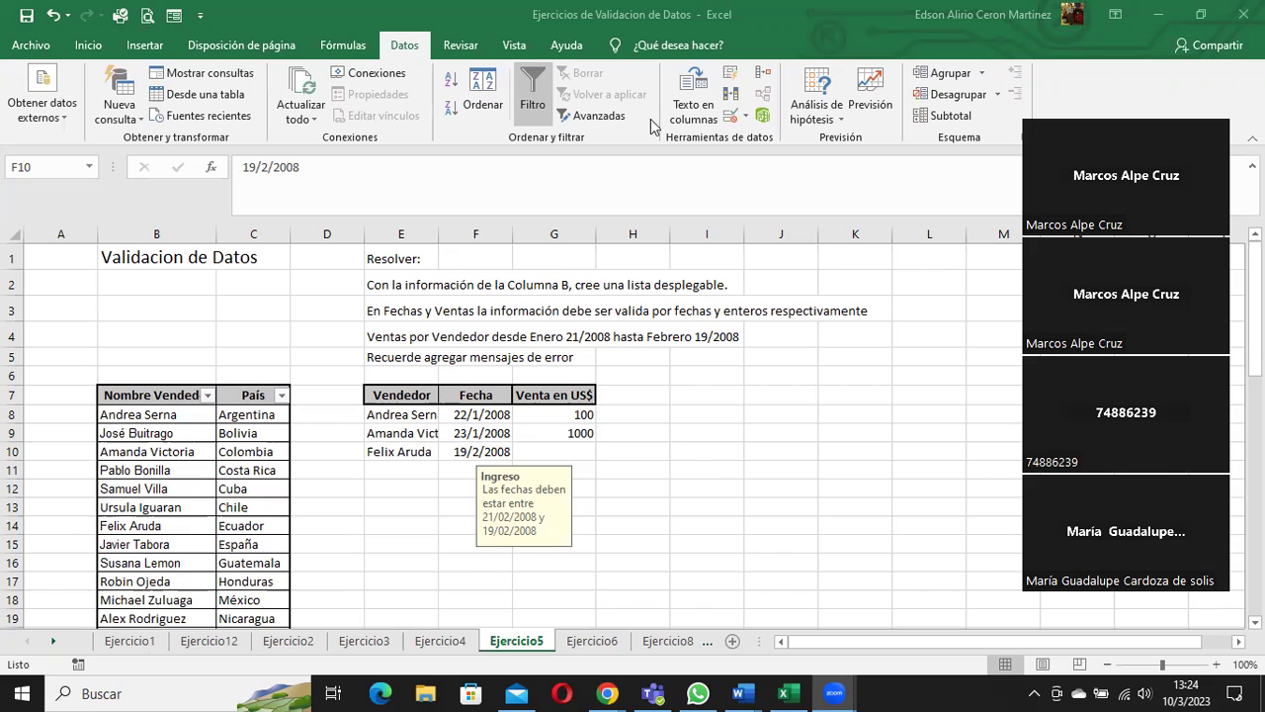
{"action": "left_click", "coordinate": [590, 643]}
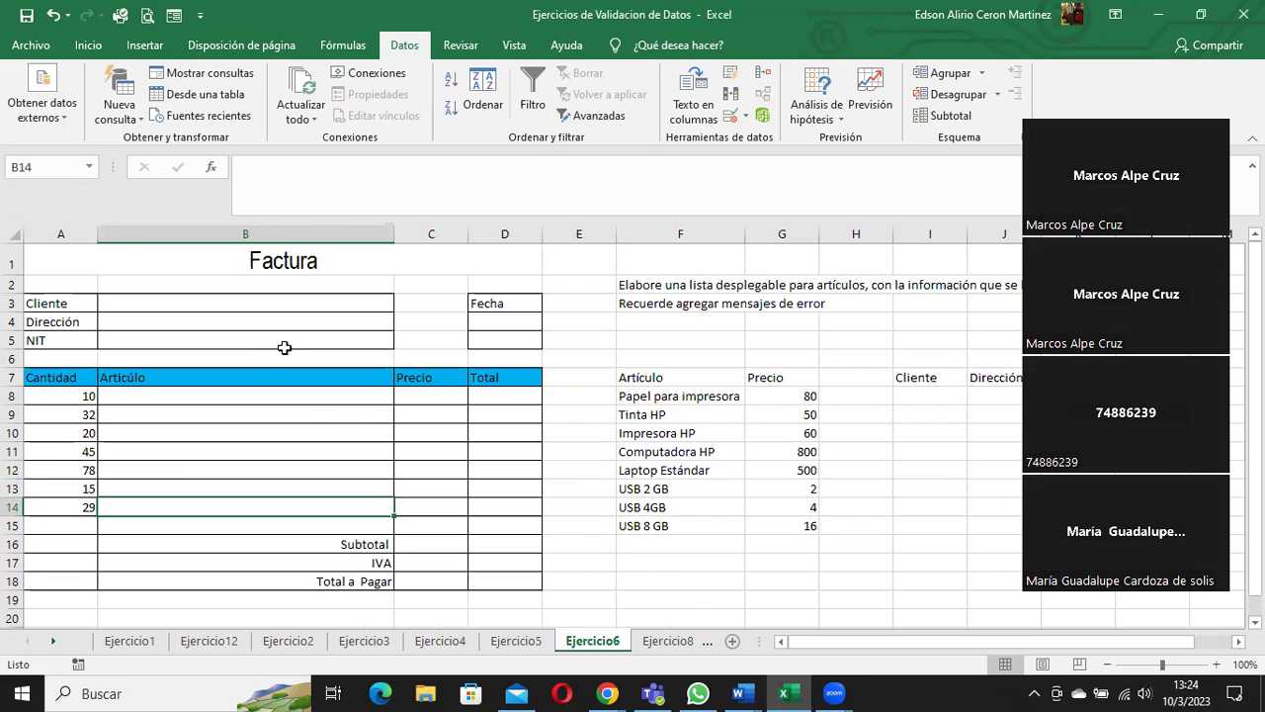
{"action": "left_click", "coordinate": [641, 382]}
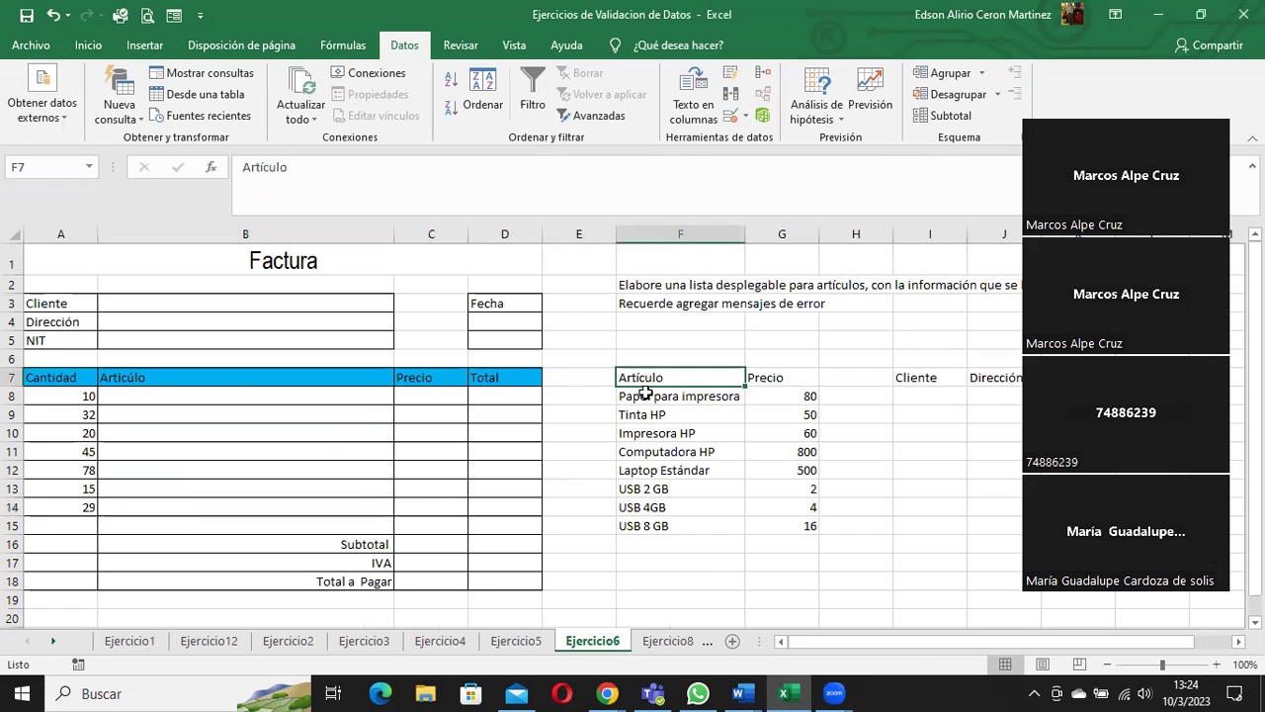
{"action": "left_click_drag", "start_coordinate": [643, 395], "coordinate": [648, 526]}
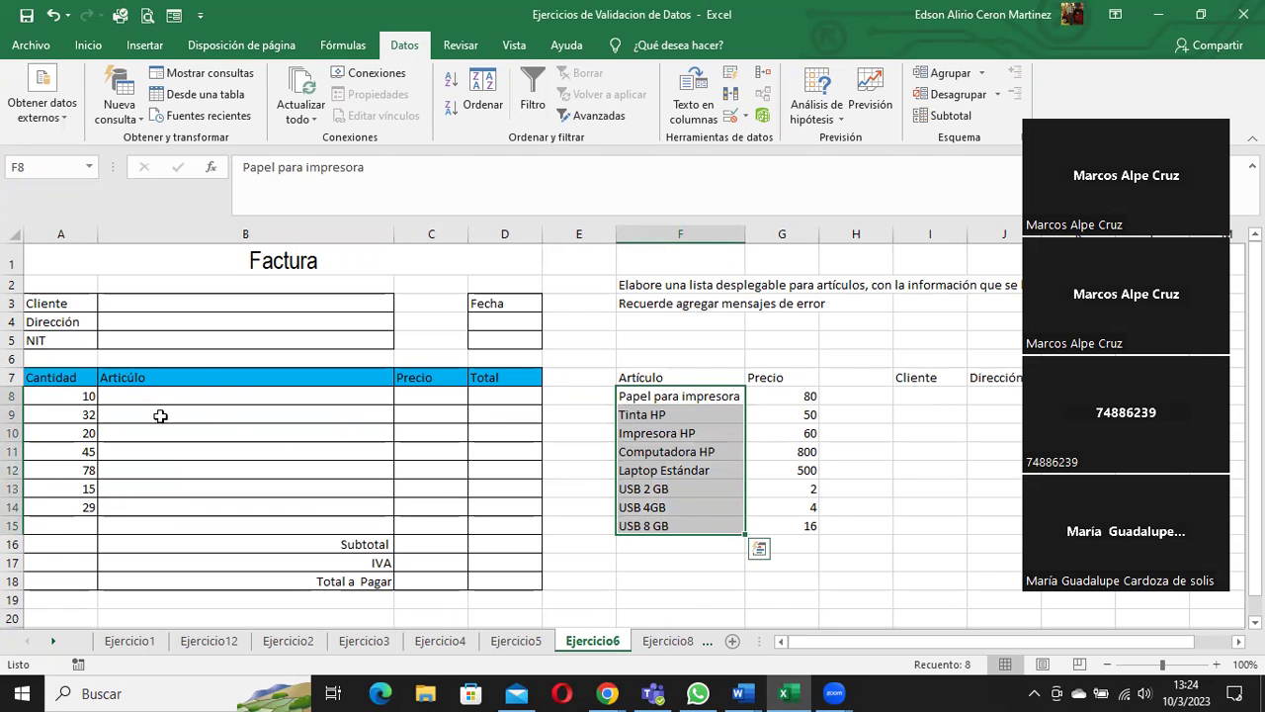
{"action": "left_click", "coordinate": [184, 394]}
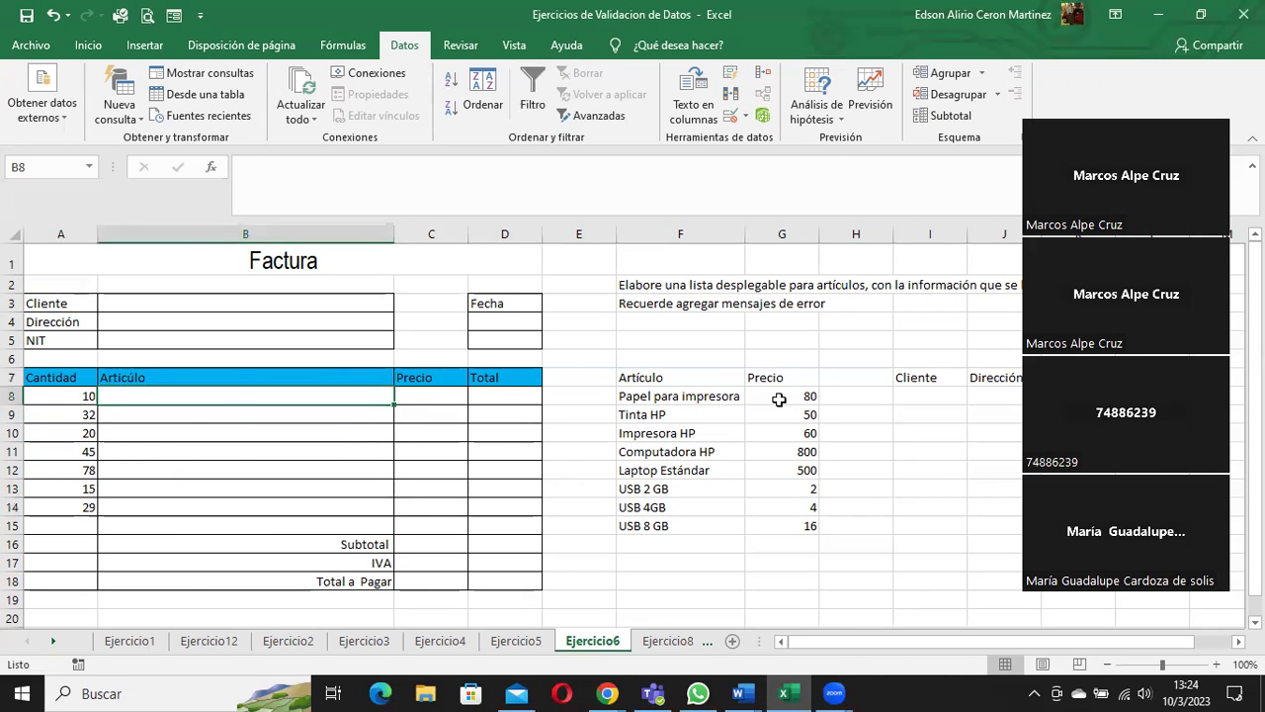
{"action": "left_click_drag", "start_coordinate": [781, 396], "coordinate": [806, 524]}
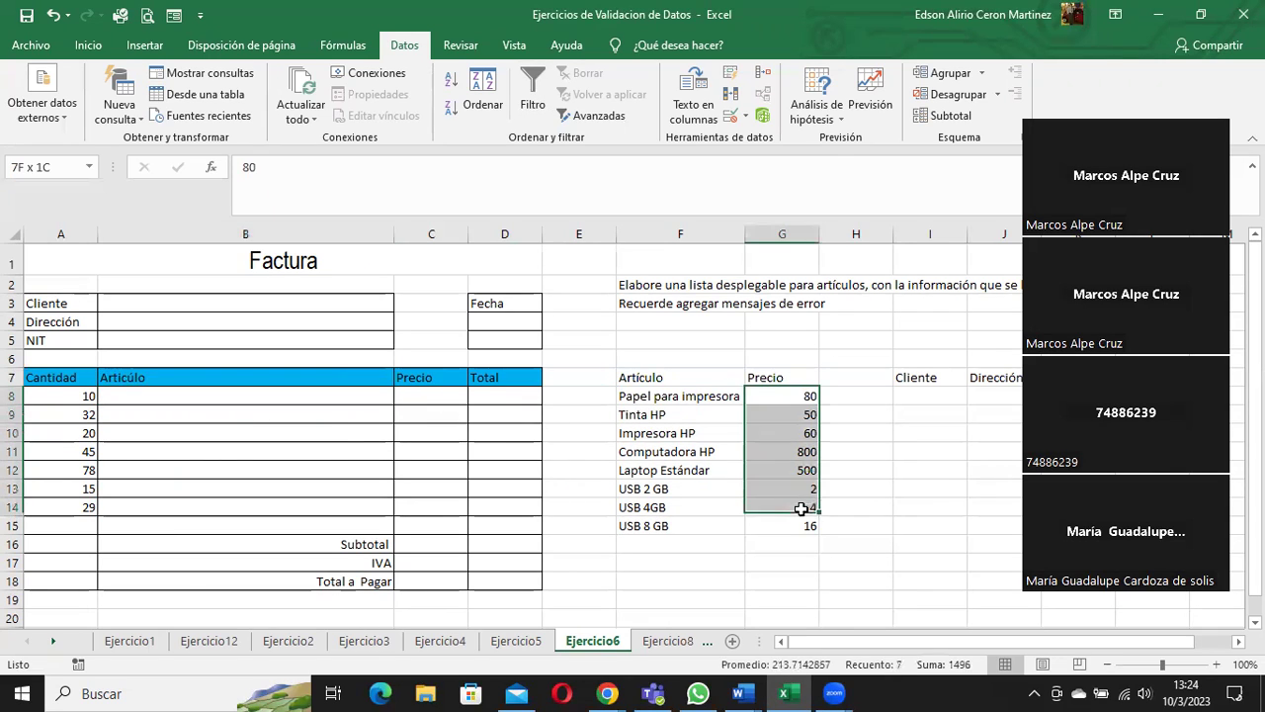
{"action": "left_click", "coordinate": [431, 397]}
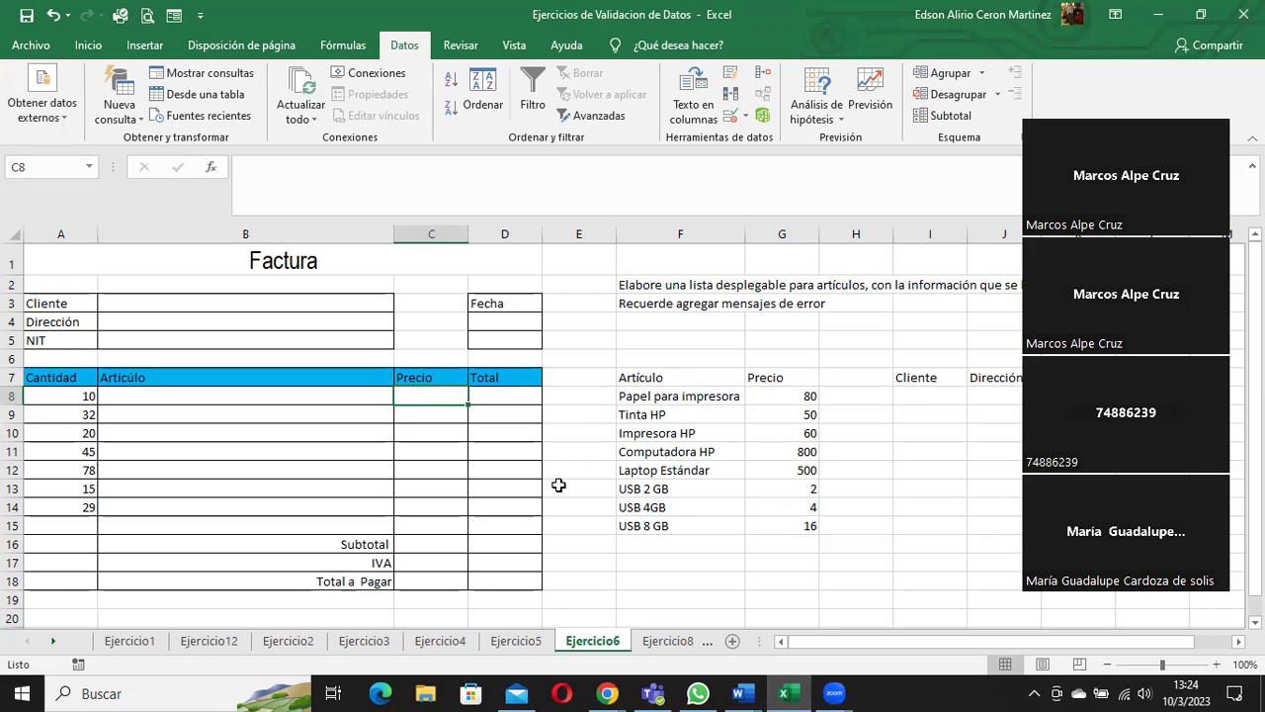
{"action": "left_click", "coordinate": [501, 394]}
{"action": "left_click", "coordinate": [438, 392]}
{"action": "left_click", "coordinate": [262, 297]}
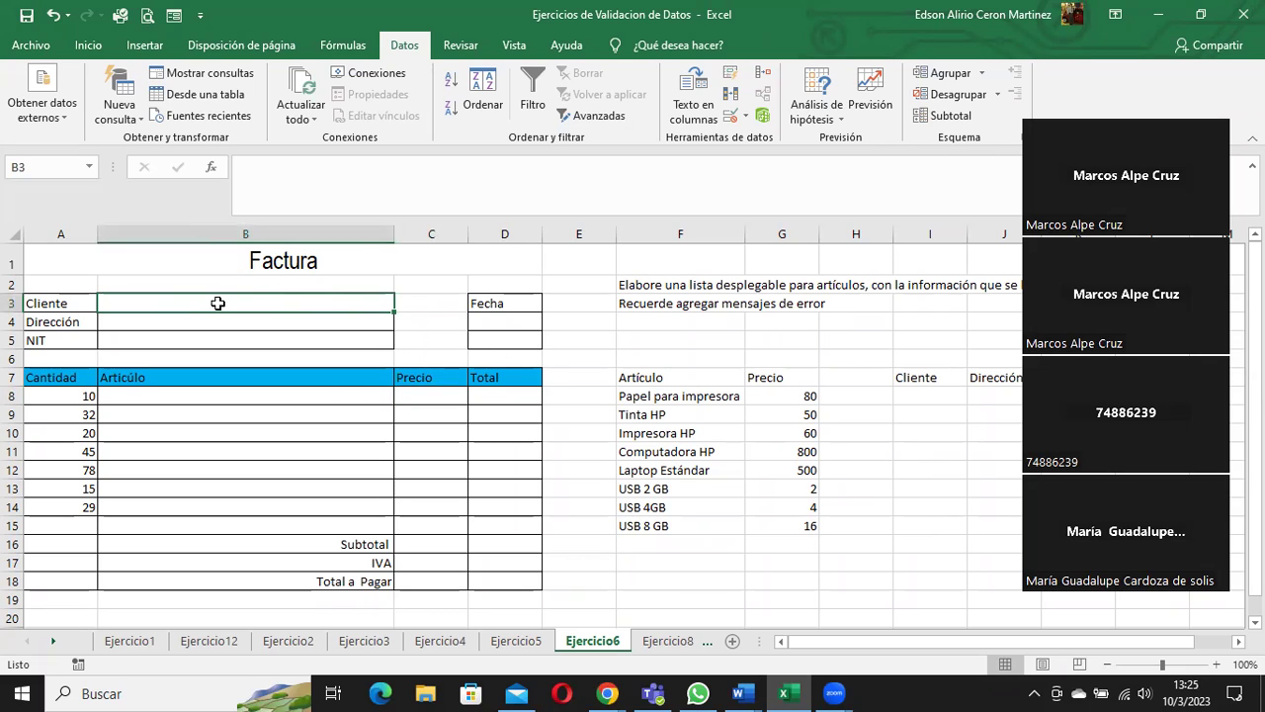
{"action": "left_click", "coordinate": [177, 320]}
{"action": "left_click", "coordinate": [170, 346]}
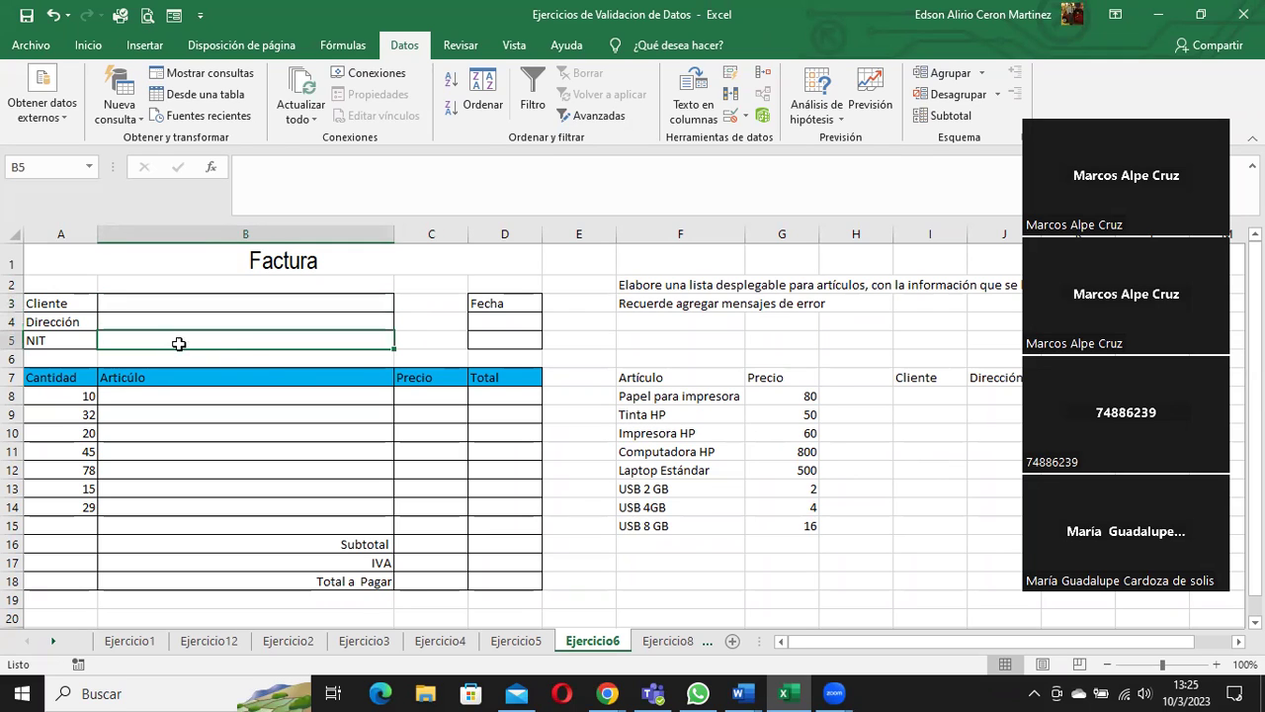
{"action": "left_click", "coordinate": [210, 306]}
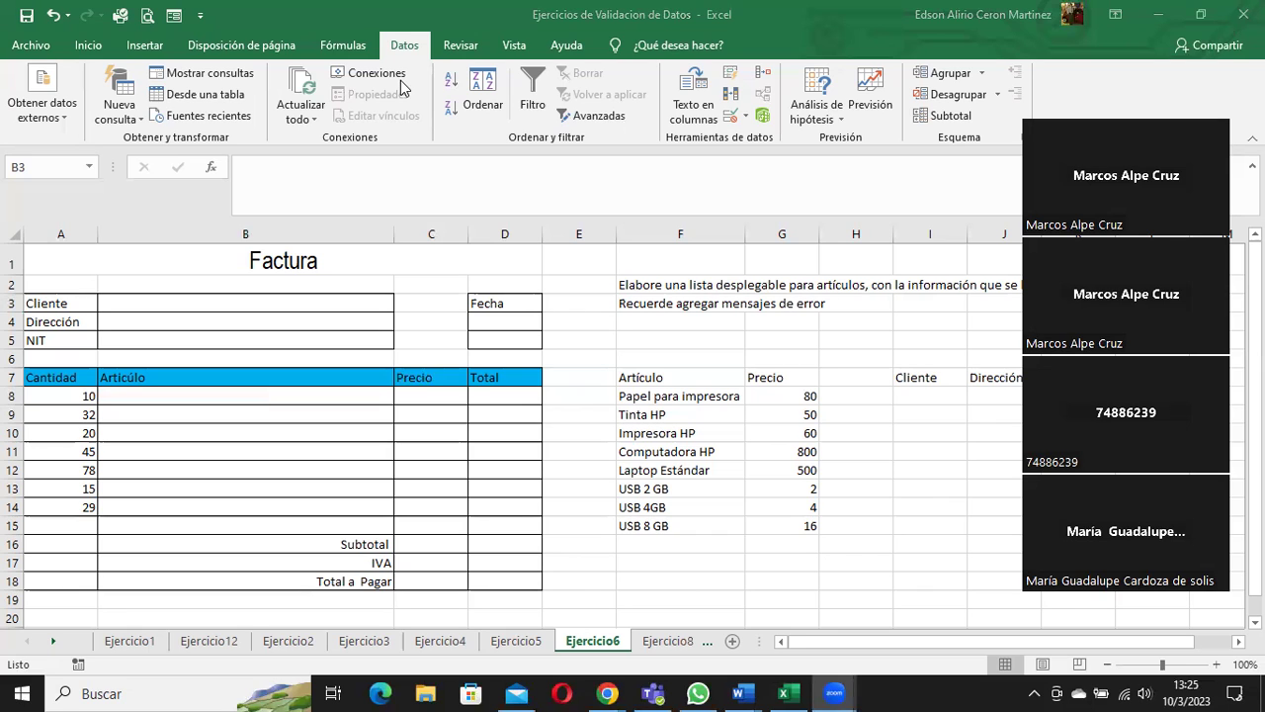
{"action": "left_click", "coordinate": [422, 395]}
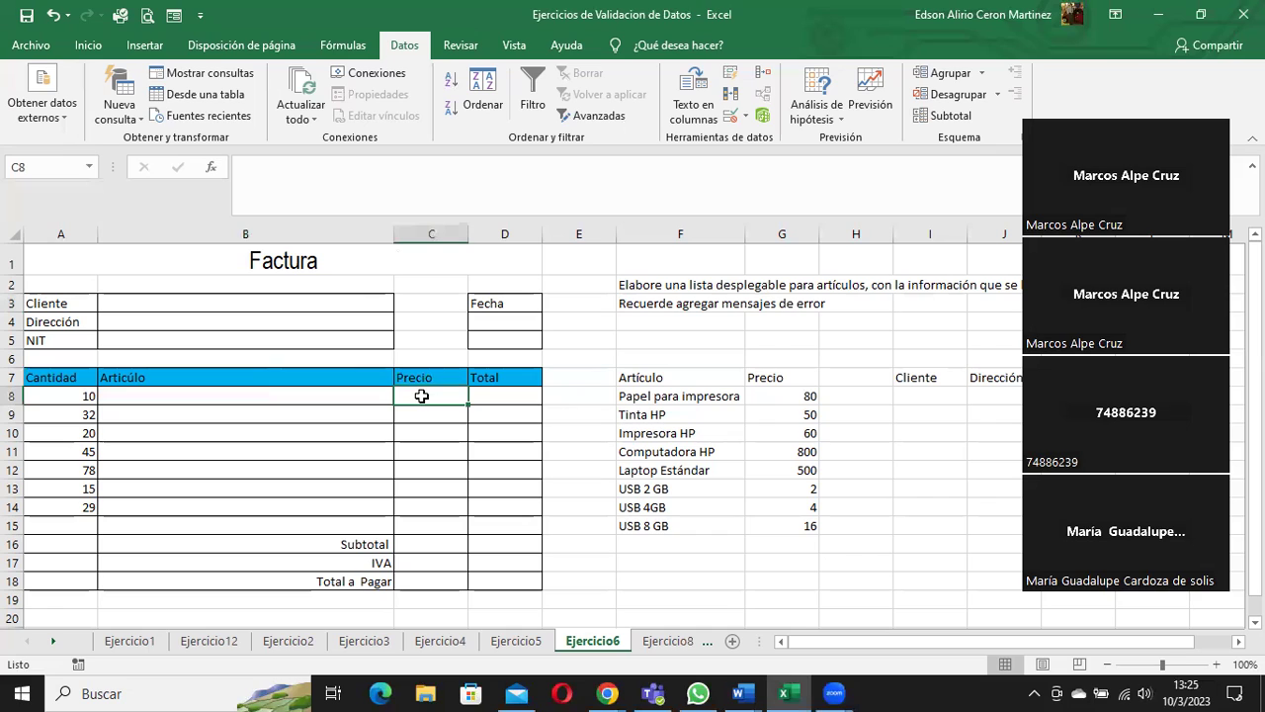
{"action": "left_click", "coordinate": [504, 399]}
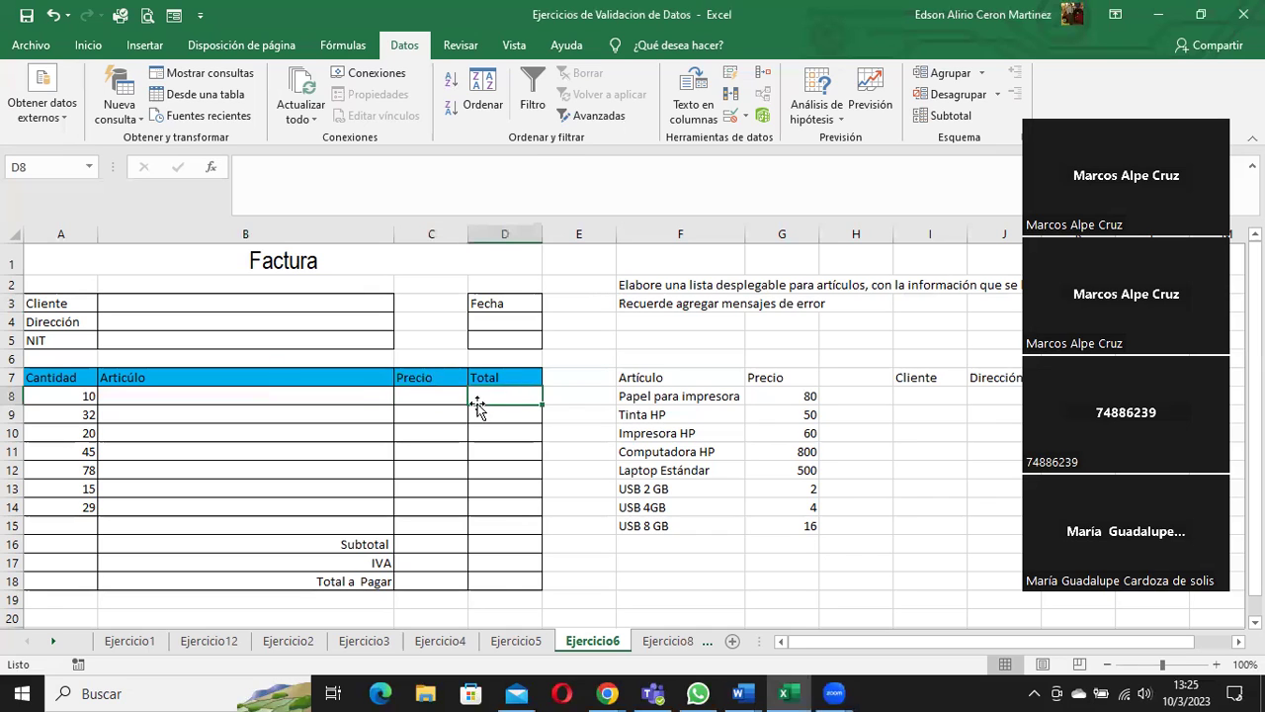
{"action": "left_click", "coordinate": [441, 413]}
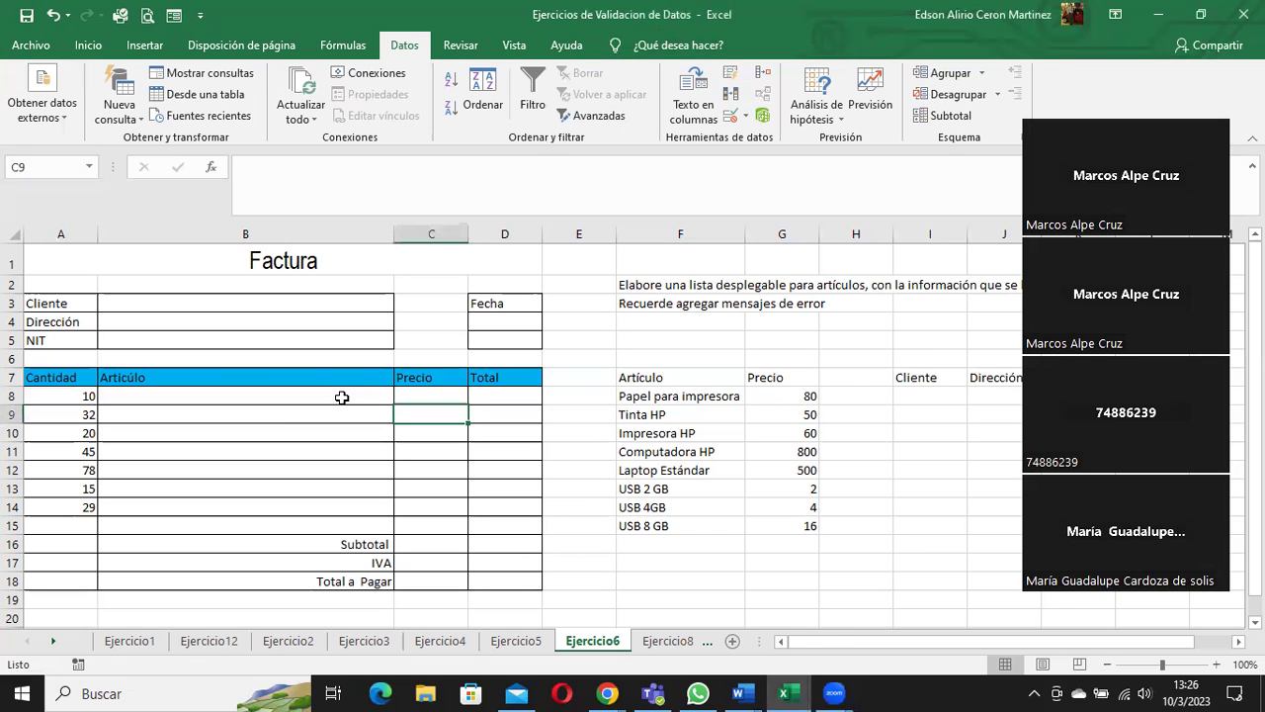
{"action": "left_click", "coordinate": [432, 400]}
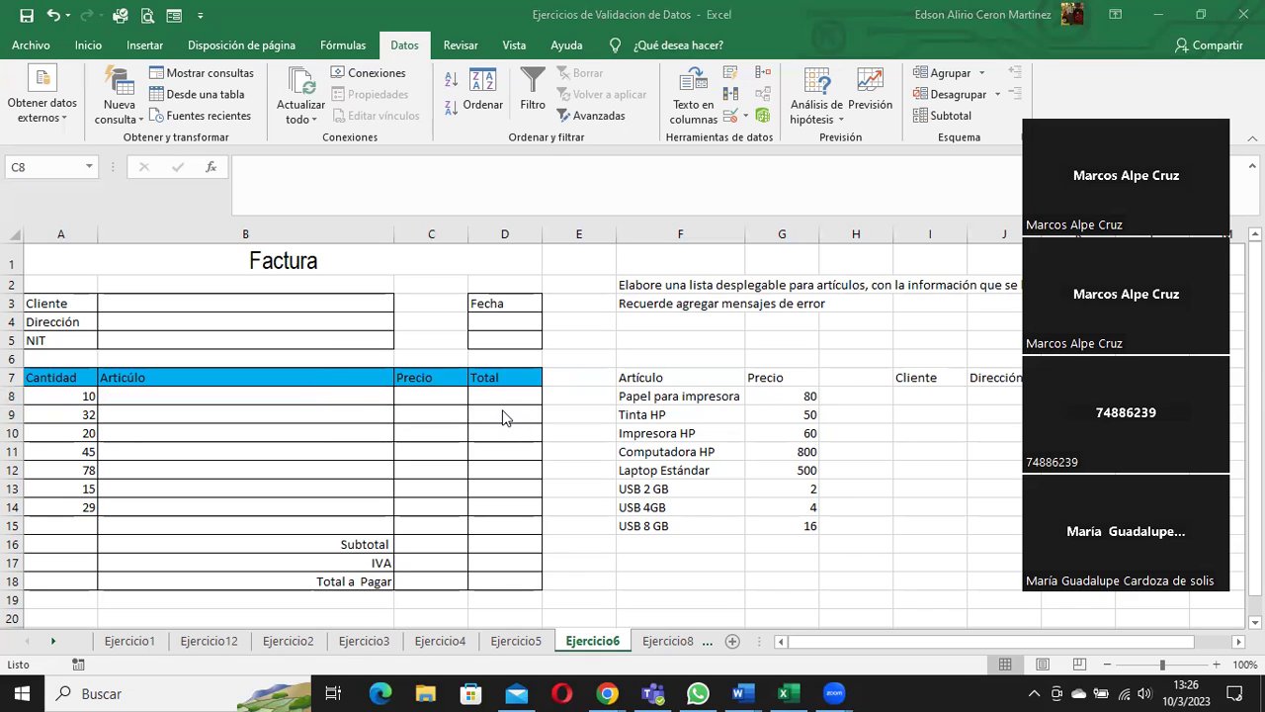
{"action": "left_click", "coordinate": [434, 394]}
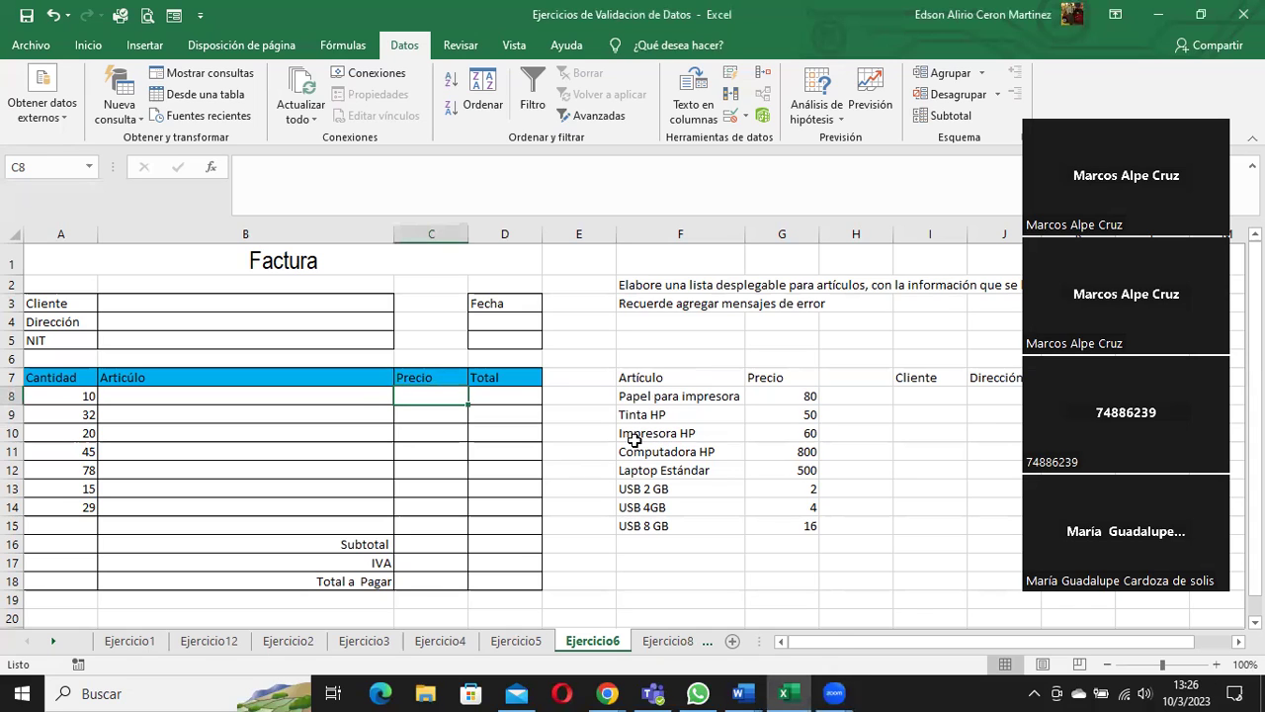
{"action": "left_click", "coordinate": [638, 398]}
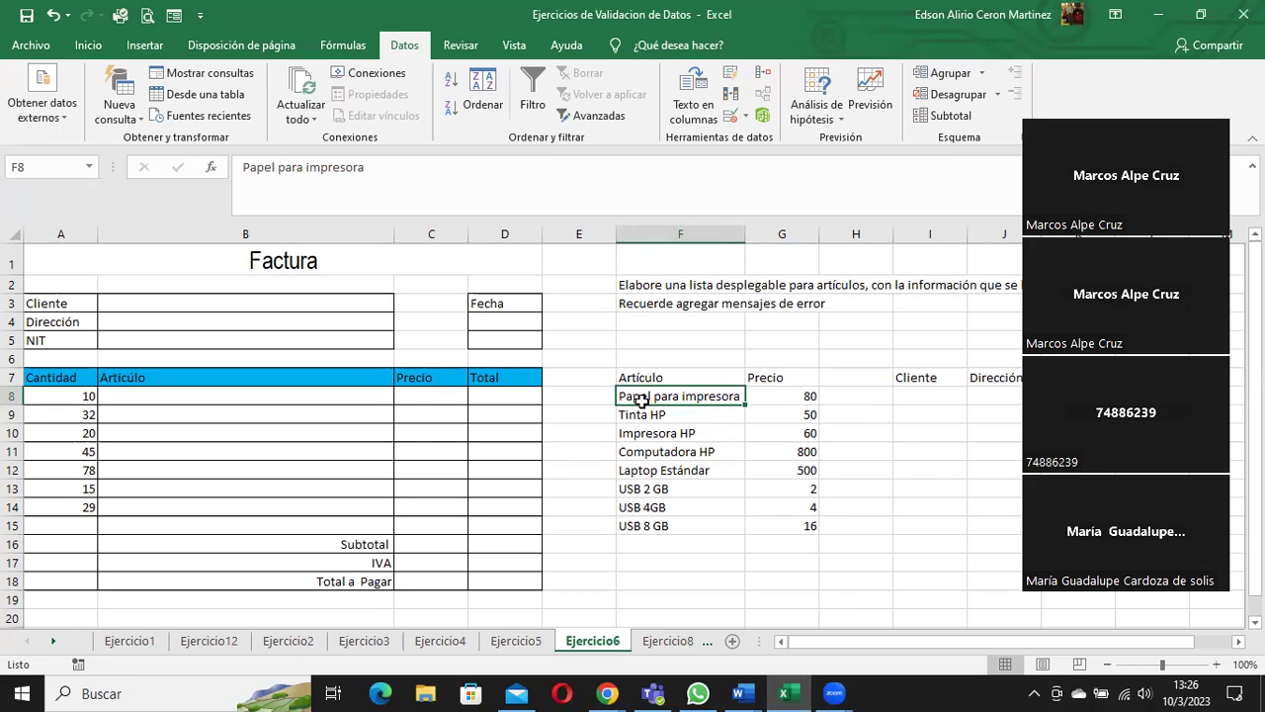
{"action": "left_click_drag", "start_coordinate": [780, 395], "coordinate": [782, 524]}
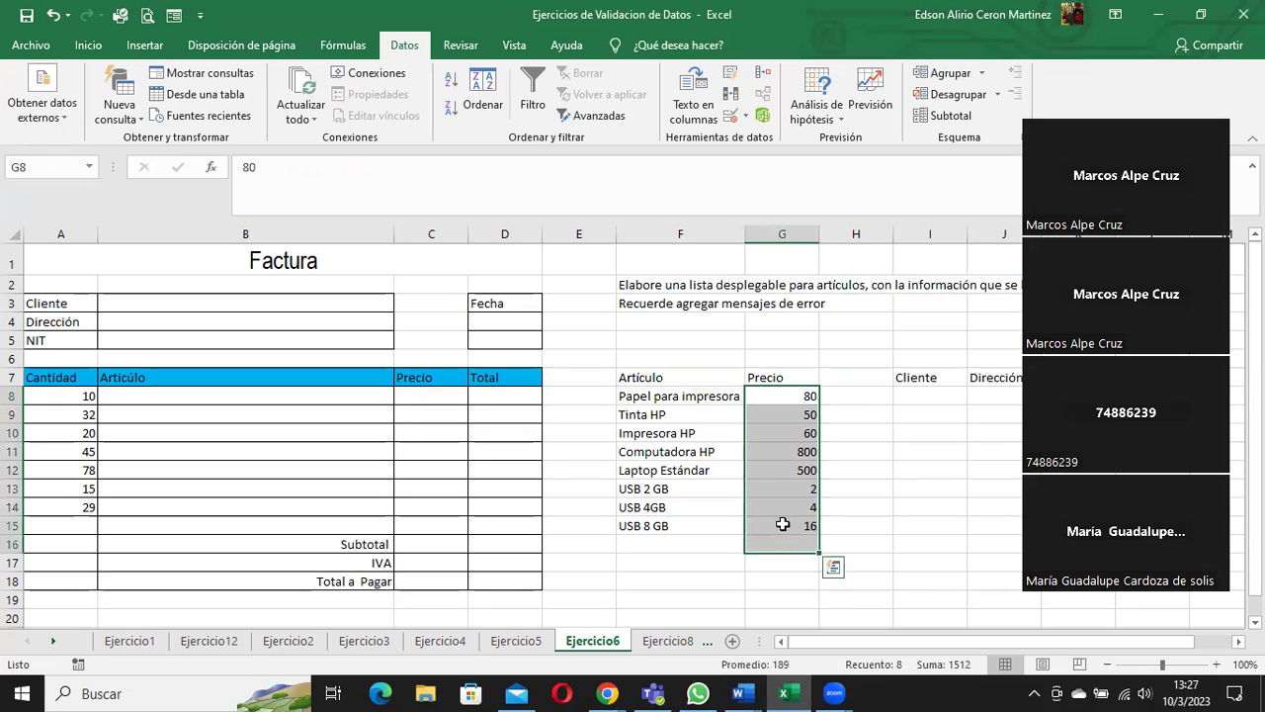
{"action": "left_click_drag", "start_coordinate": [660, 397], "coordinate": [653, 524]}
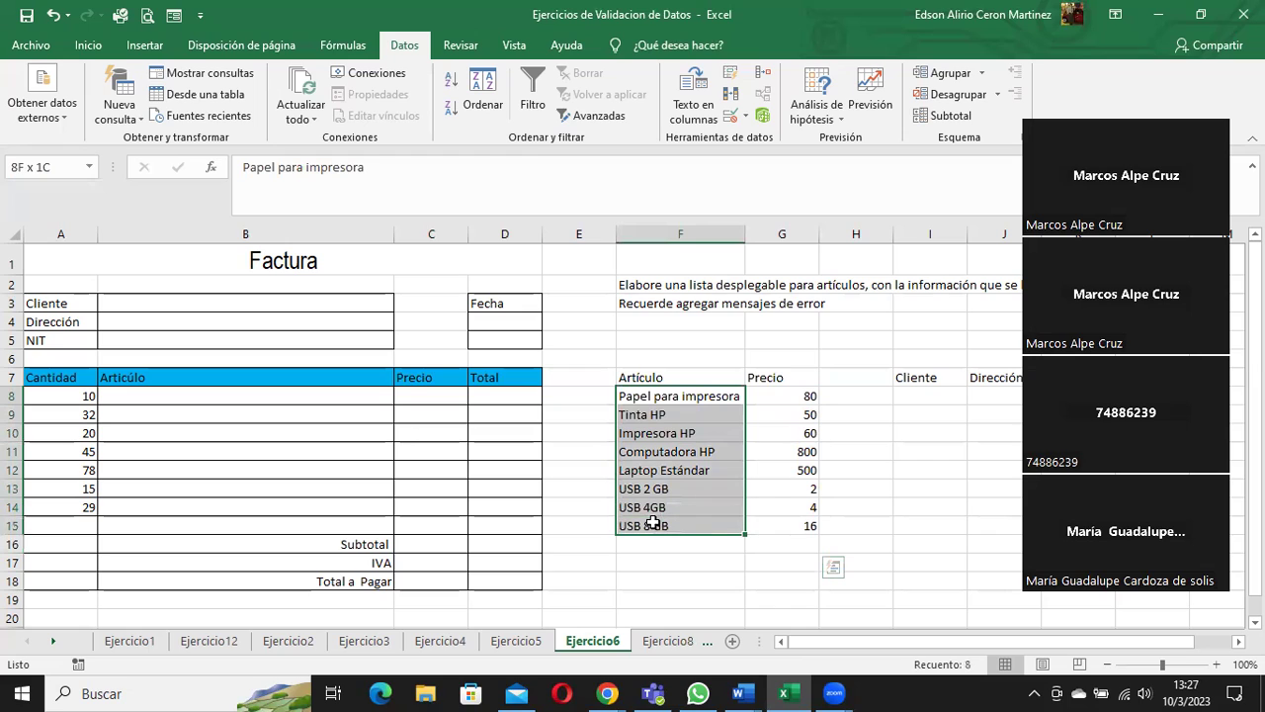
{"action": "left_click", "coordinate": [339, 398]}
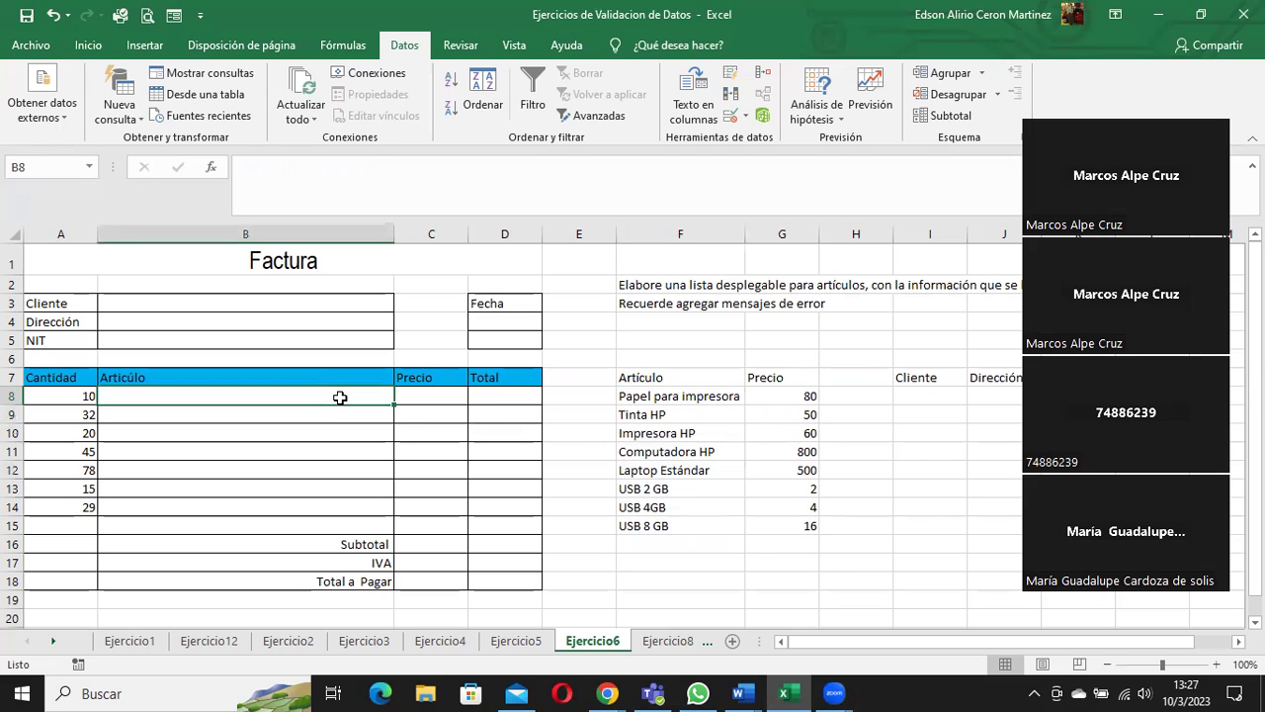
{"action": "left_click", "coordinate": [650, 399]}
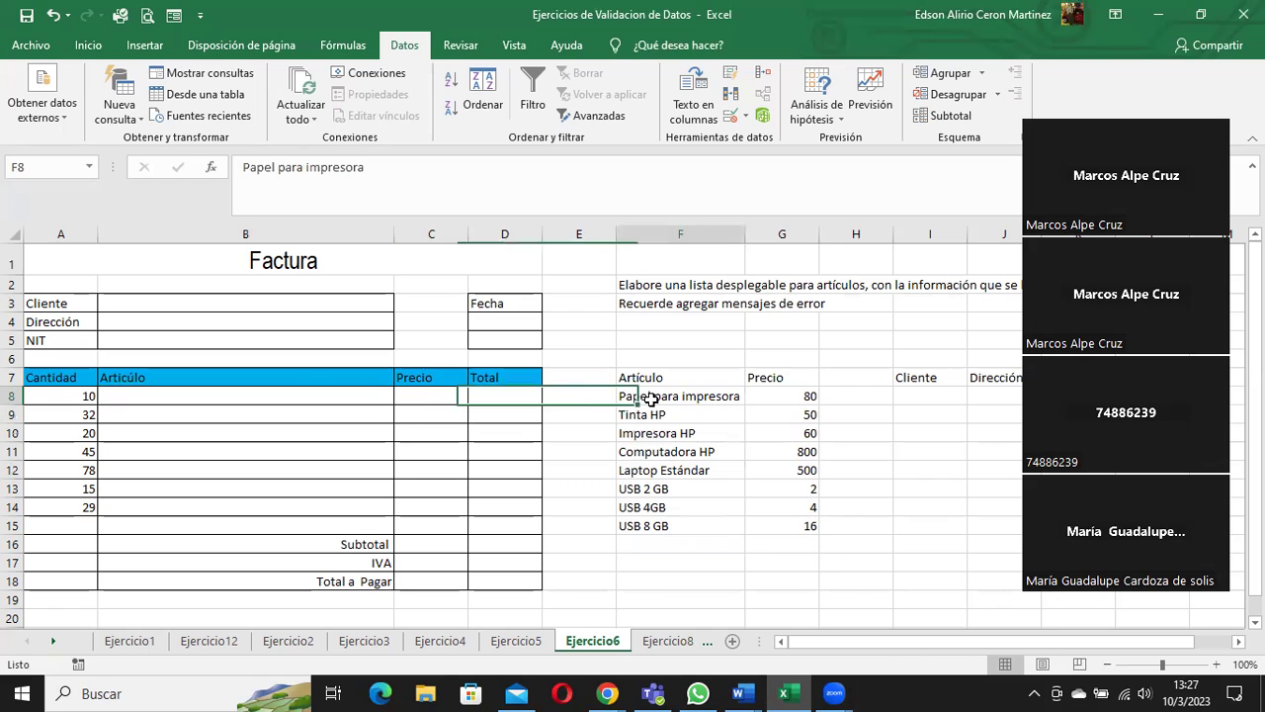
{"action": "left_click_drag", "start_coordinate": [650, 399], "coordinate": [656, 528]}
{"action": "left_click_drag", "start_coordinate": [769, 399], "coordinate": [792, 546]}
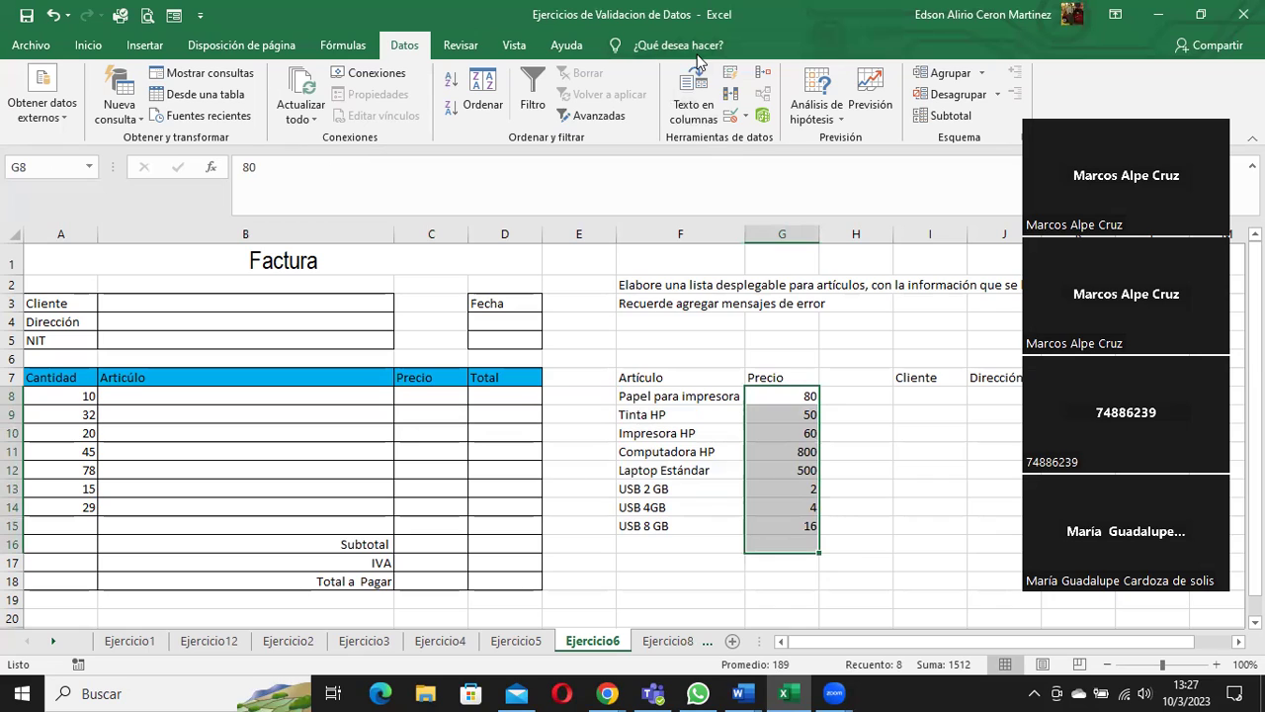
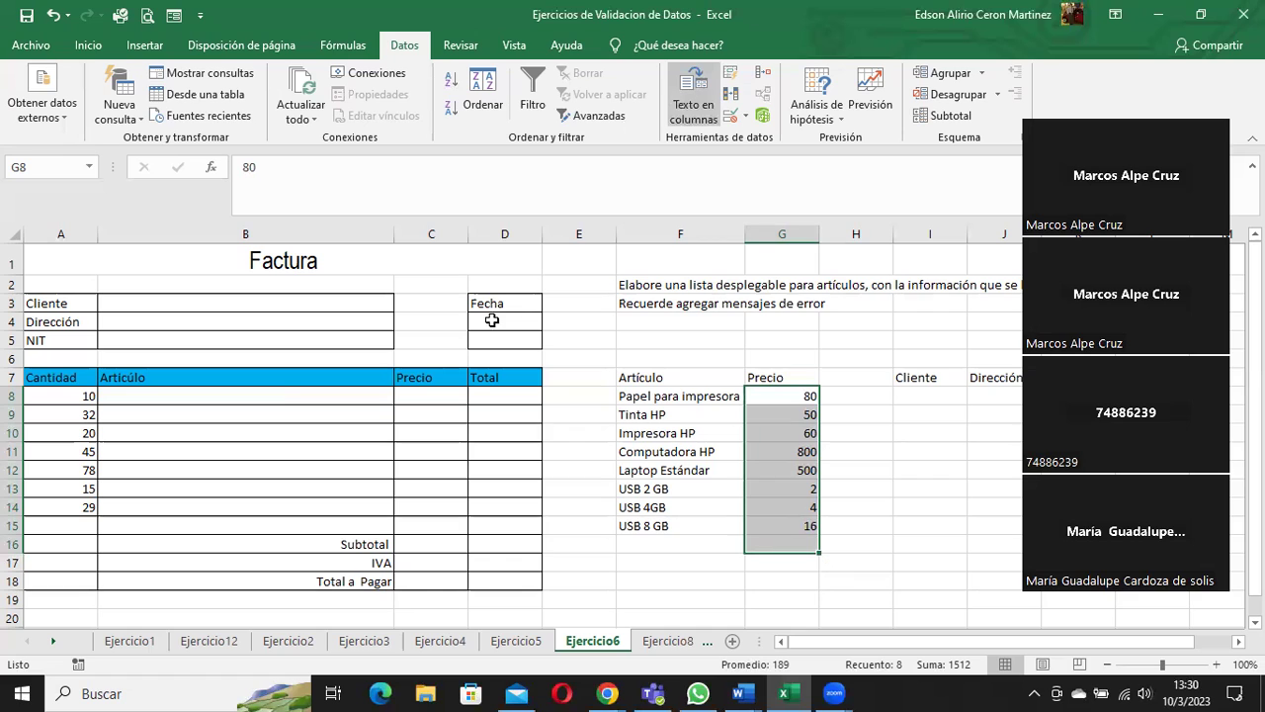
- Select cells around the invoice, ending on I9 under the Cliente heading
{"action": "left_click_drag", "start_coordinate": [281, 399], "coordinate": [264, 526]}
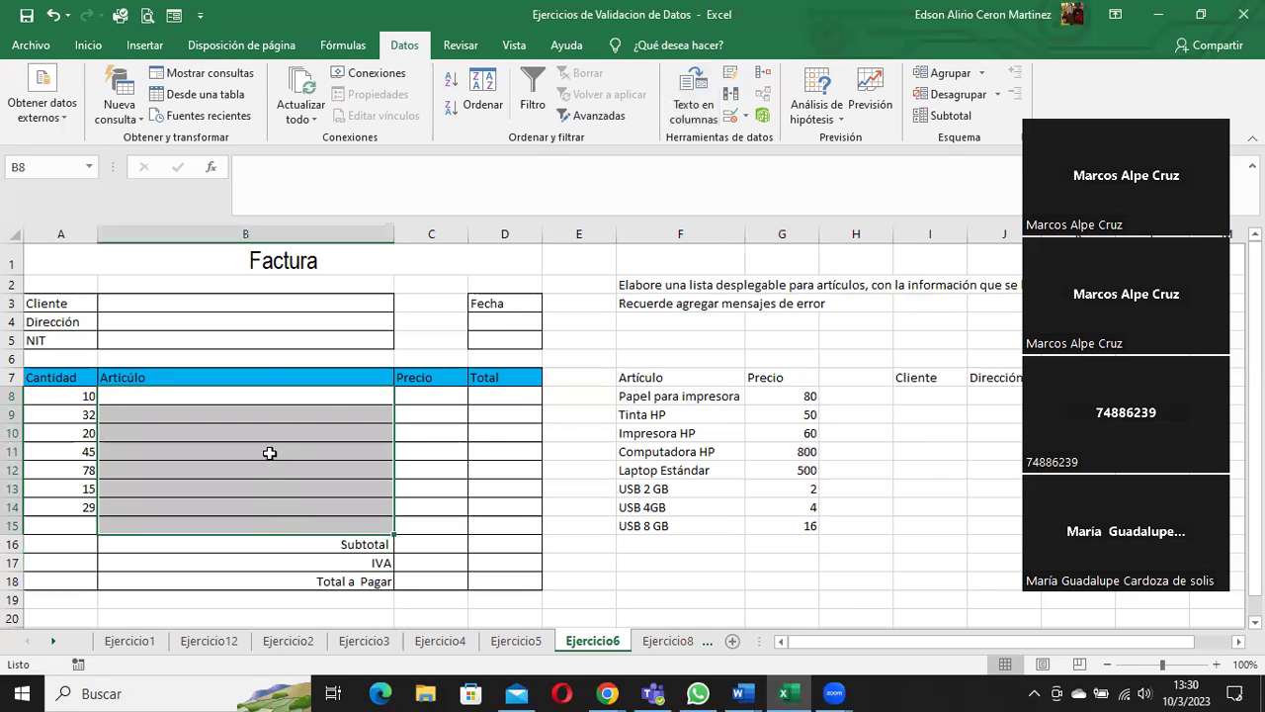
{"action": "left_click", "coordinate": [425, 542]}
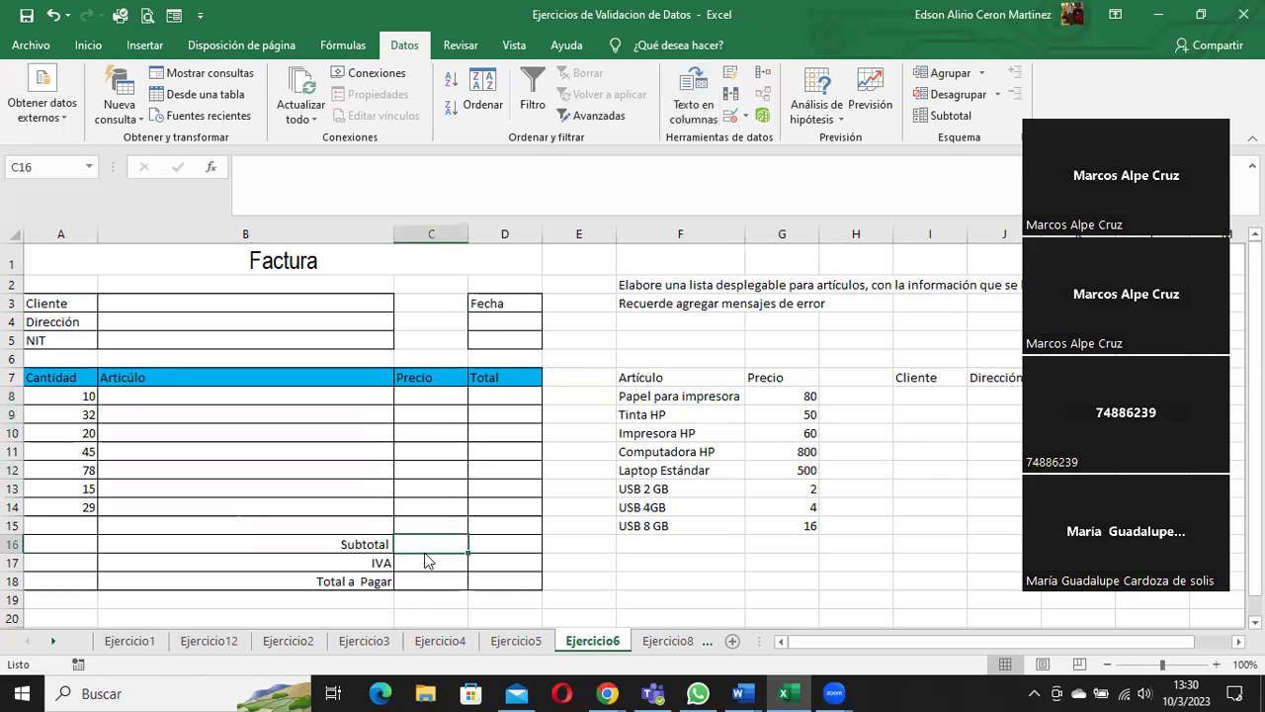
{"action": "left_click", "coordinate": [420, 581]}
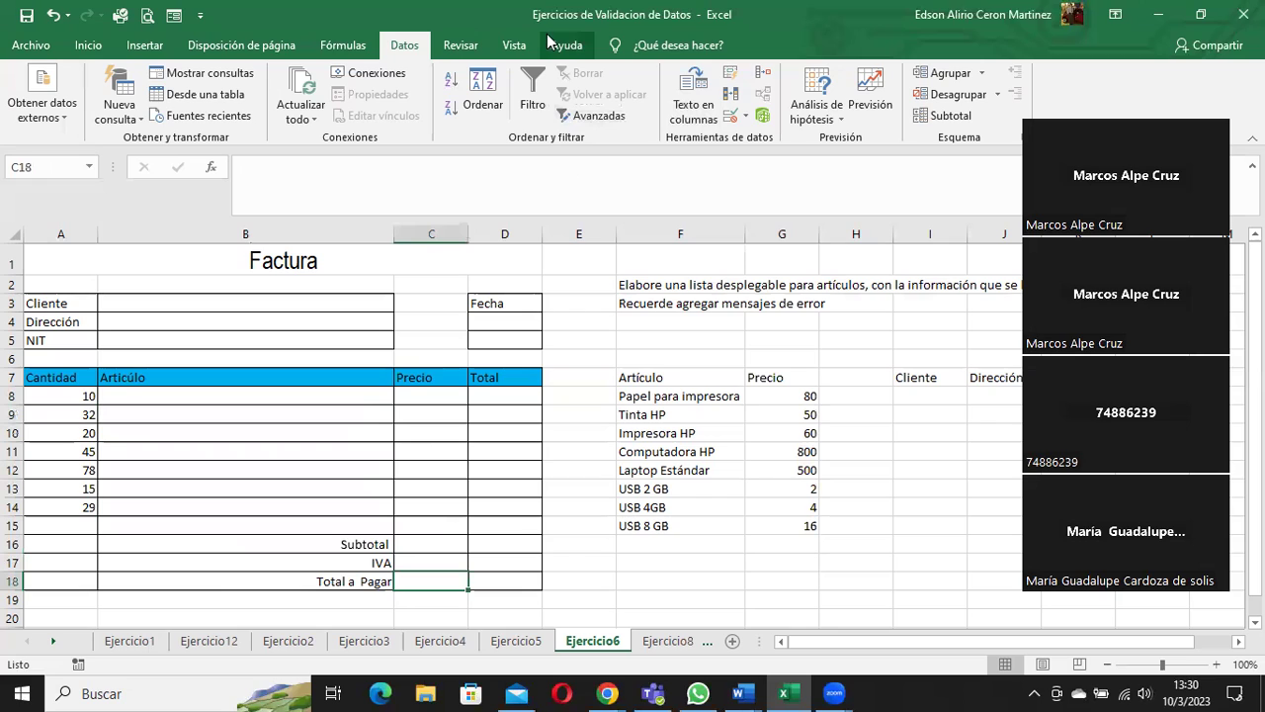
{"action": "left_click", "coordinate": [413, 545]}
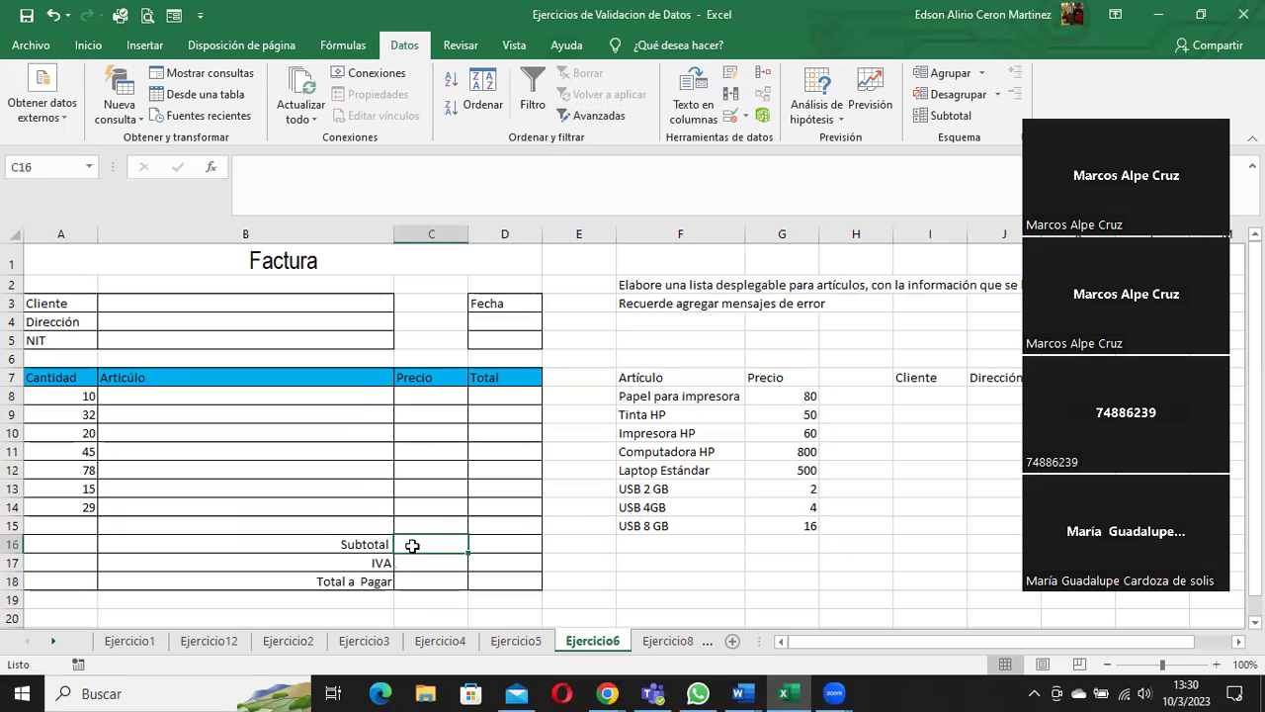
{"action": "left_click", "coordinate": [500, 542]}
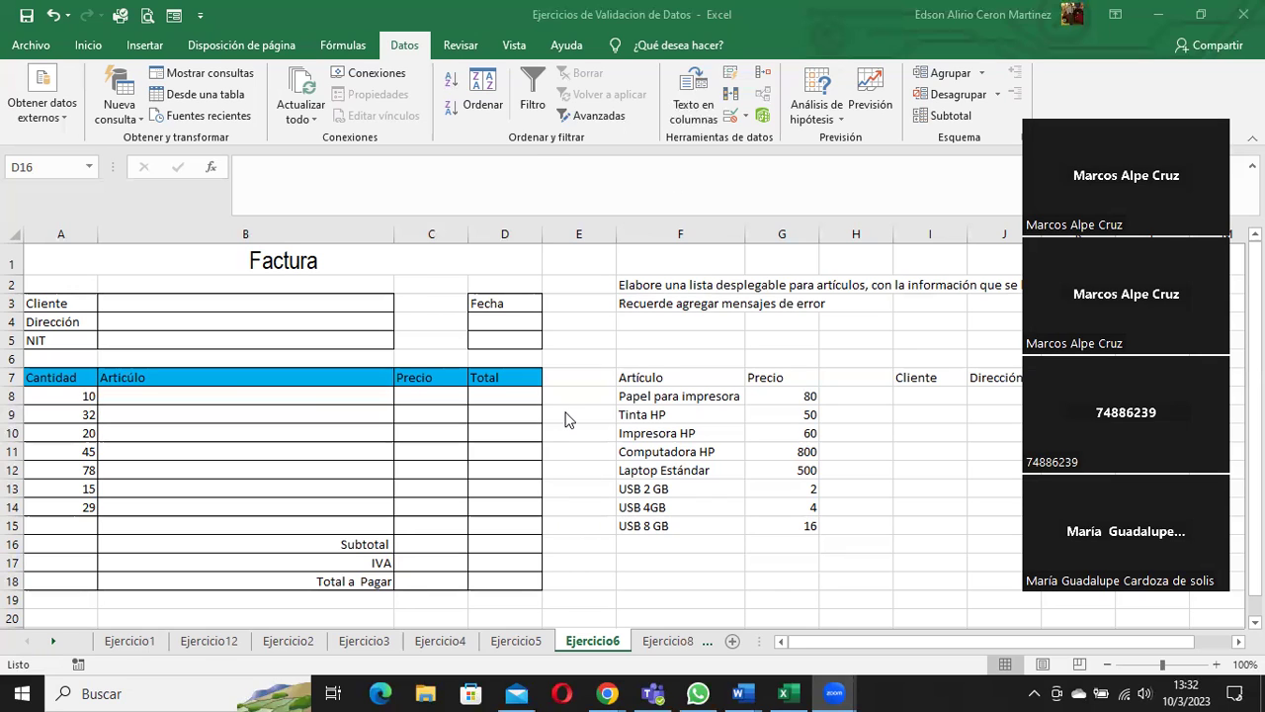
{"action": "left_click", "coordinate": [296, 395]}
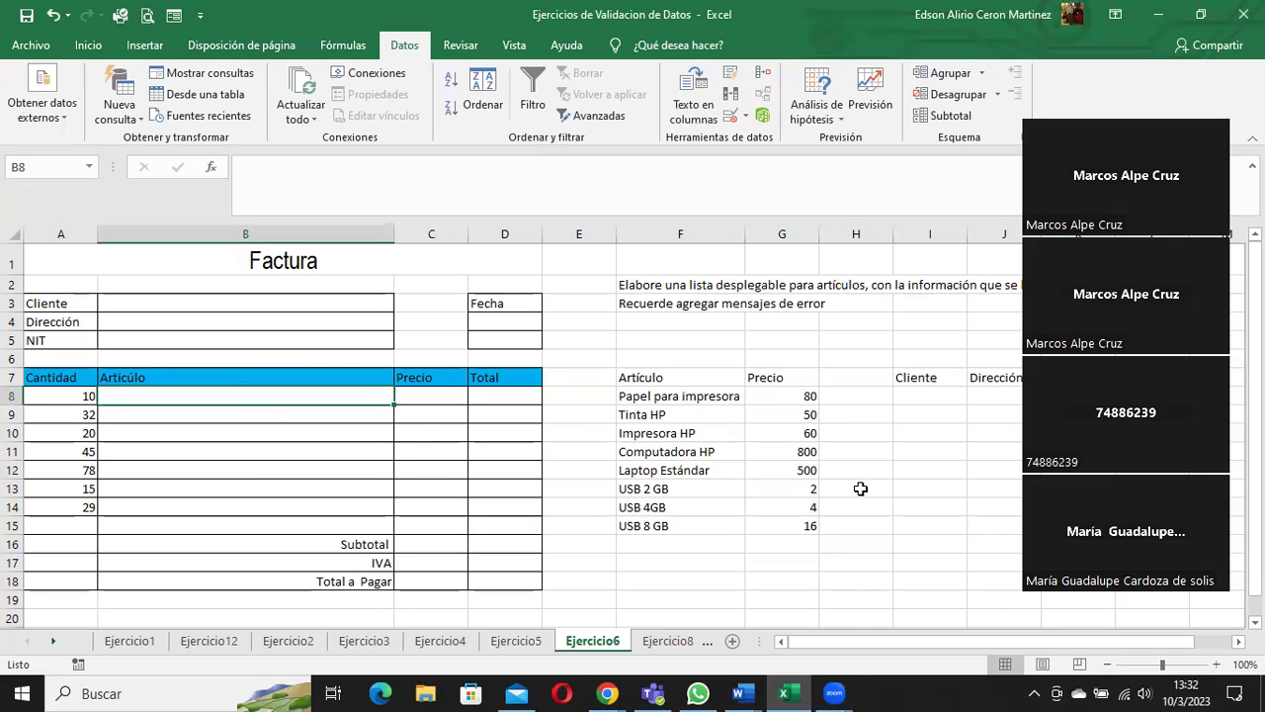
{"action": "left_click_drag", "start_coordinate": [932, 409], "coordinate": [927, 557]}
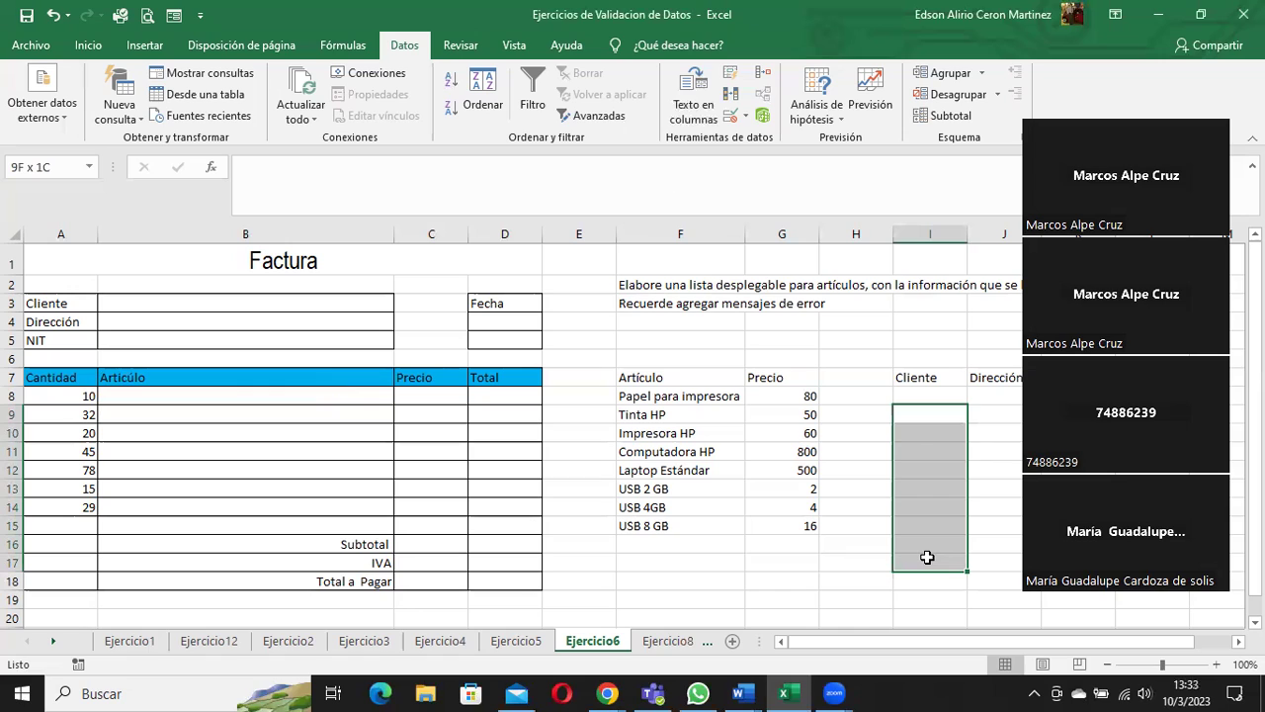
{"action": "left_click_drag", "start_coordinate": [927, 558], "coordinate": [927, 557]}
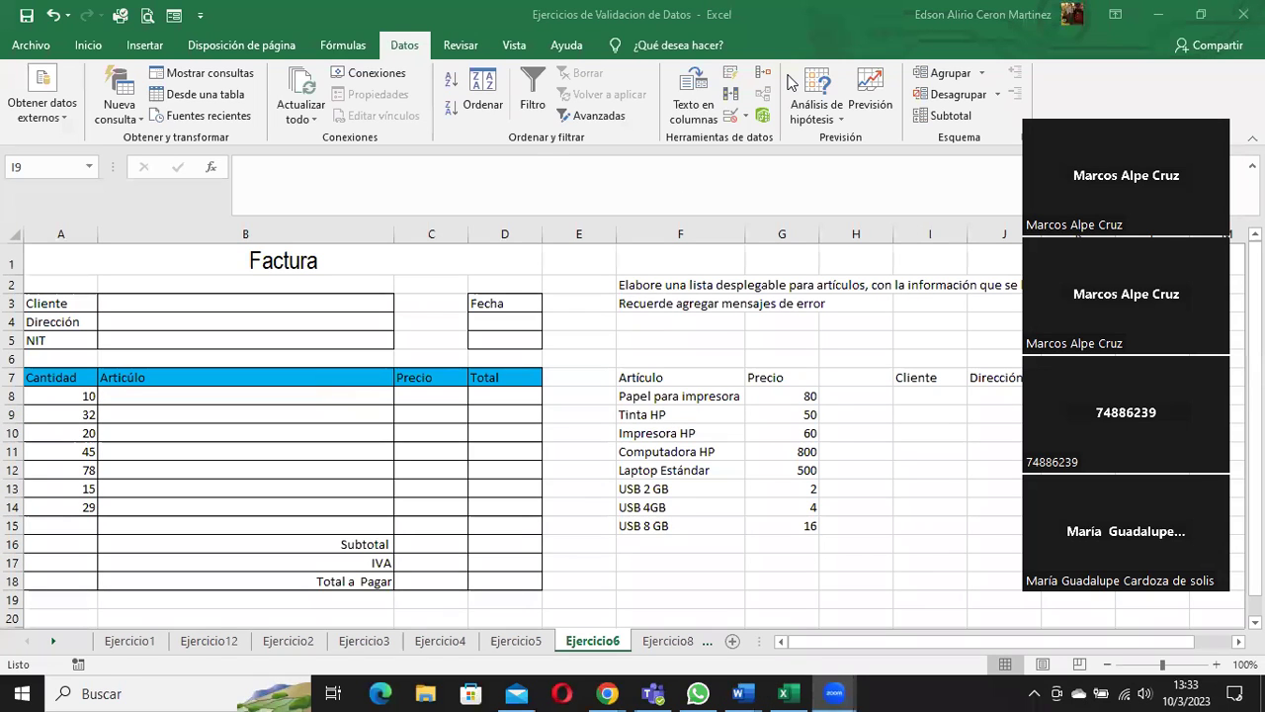
{"action": "left_click", "coordinate": [914, 418]}
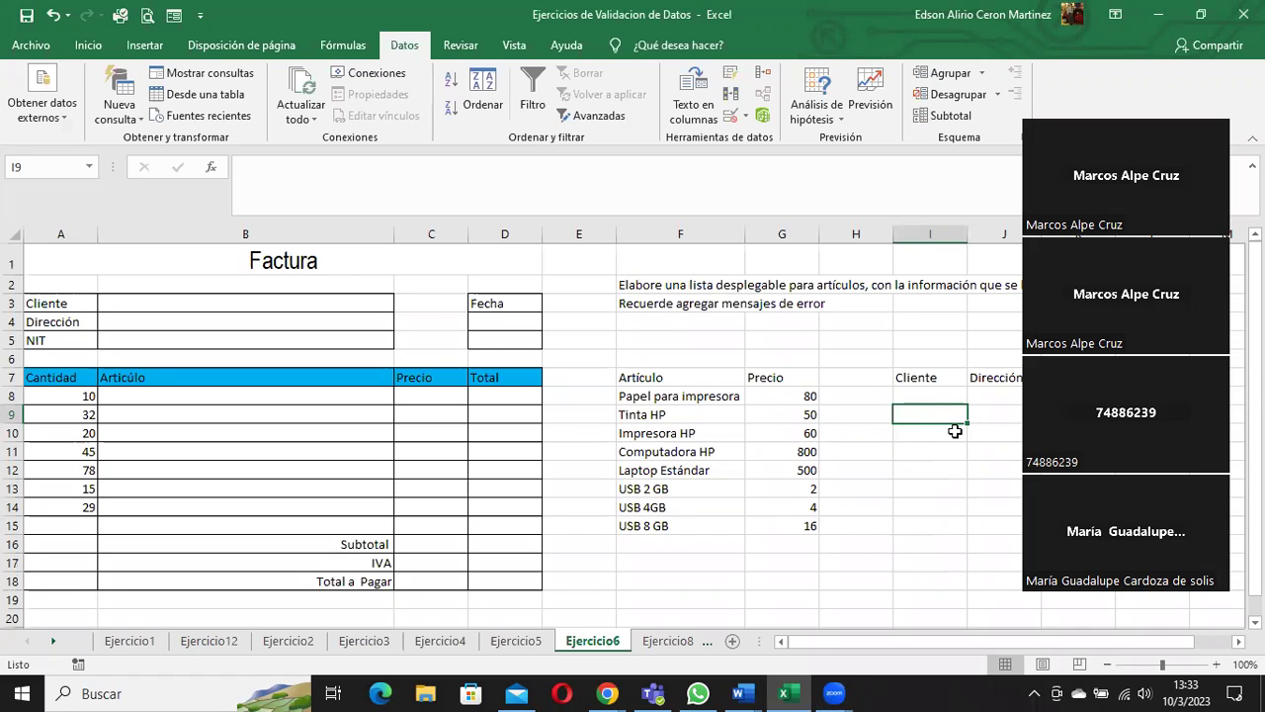
- Enter Caracao in I9 and Muebles Molina in I10
{"action": "type", "text": "Cara"}
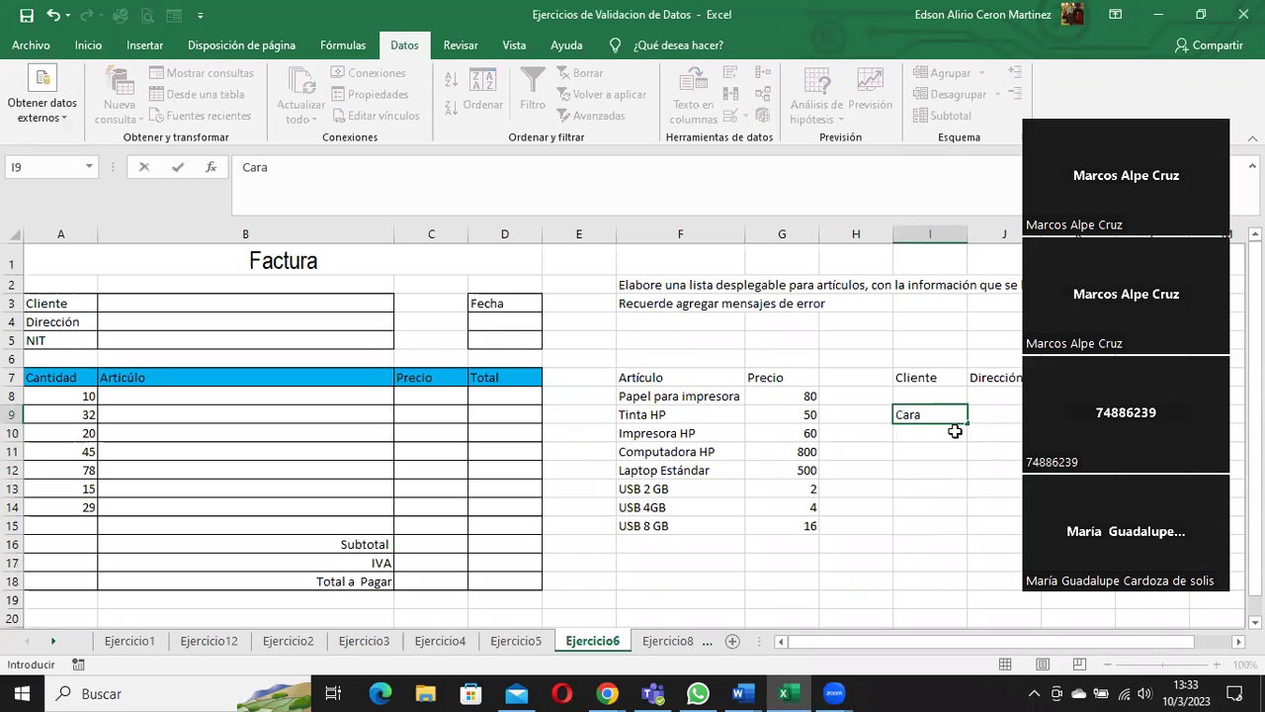
{"action": "type", "text": "cac"}
{"action": "key", "text": "BackSpace"}
{"action": "type", "text": "o"}
{"action": "key", "text": "Return"}
{"action": "type", "text": "Muebles Molina"}
{"action": "key", "text": "Return"}
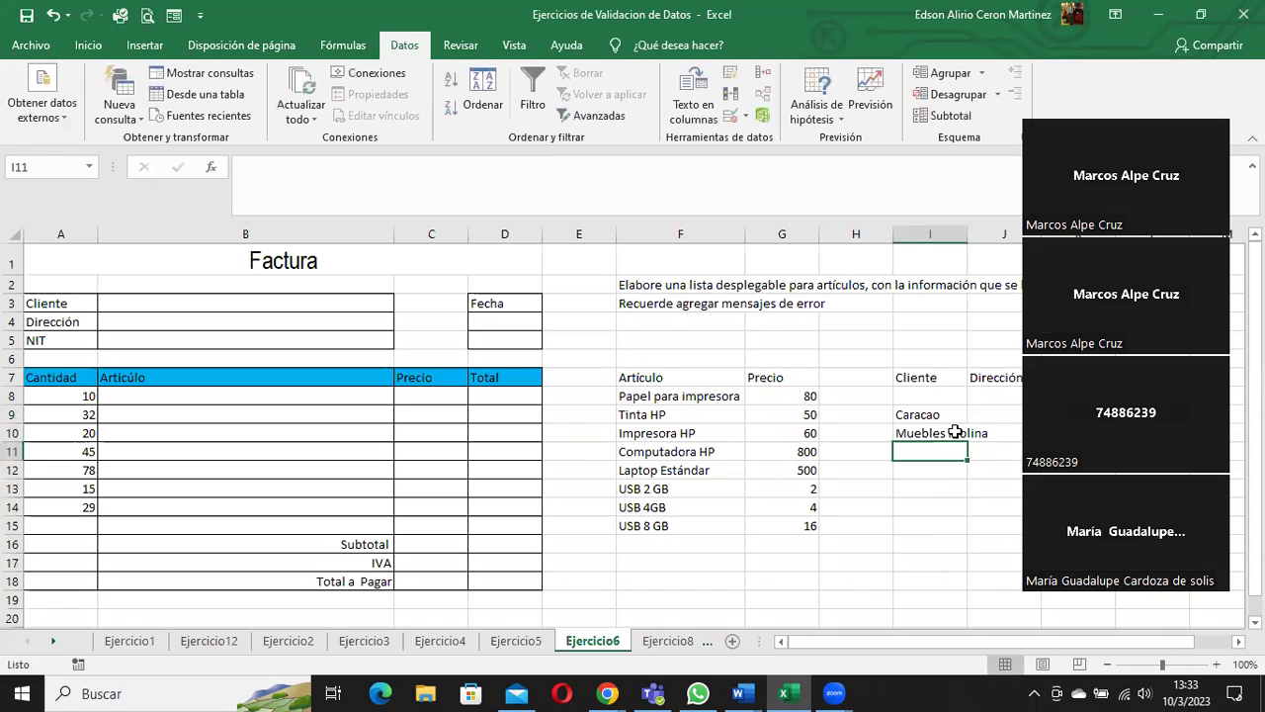
- Enter Torogoz in I11, retyping it after a misspelling, then select B8:B14
{"action": "type", "text": "Torogz"}
{"action": "key", "text": "Return"}
{"action": "key", "text": "Up"}
{"action": "type", "text": "T"}
{"action": "key", "text": "BackSpace"}
{"action": "type", "text": "Torogoz"}
{"action": "key", "text": "Return"}
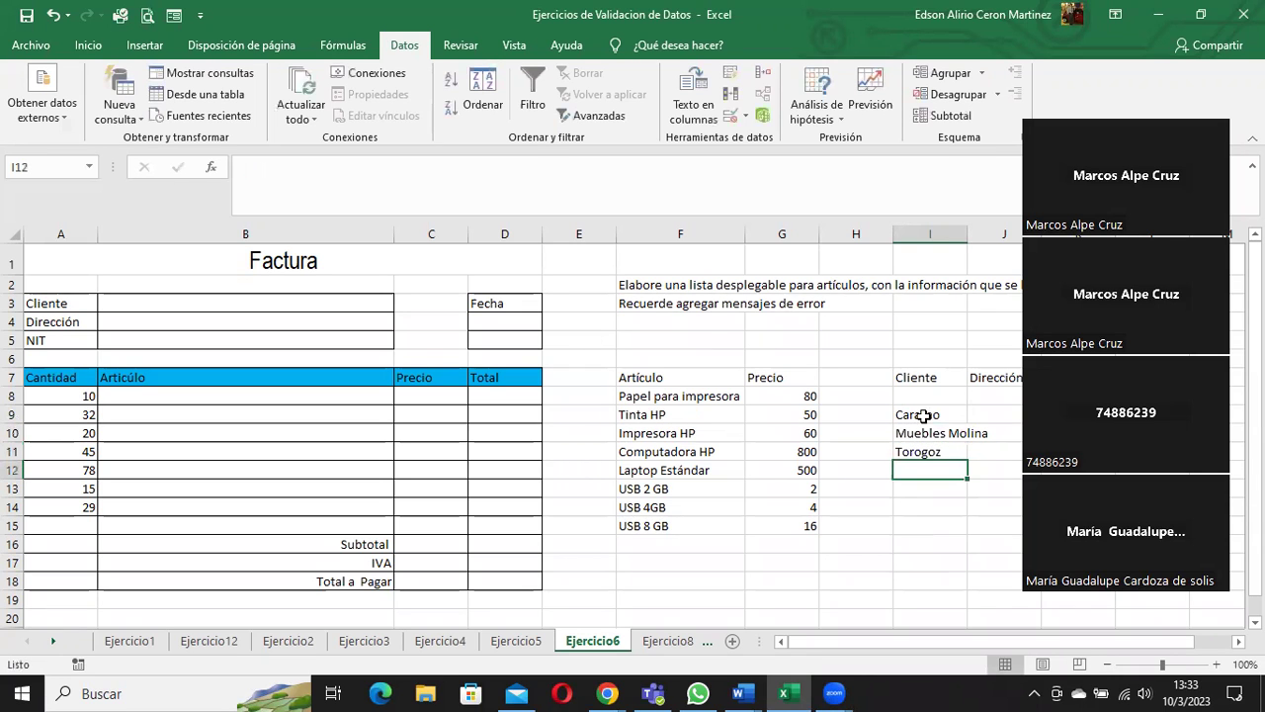
{"action": "left_click_drag", "start_coordinate": [923, 416], "coordinate": [923, 452]}
{"action": "left_click_drag", "start_coordinate": [195, 396], "coordinate": [188, 502]}
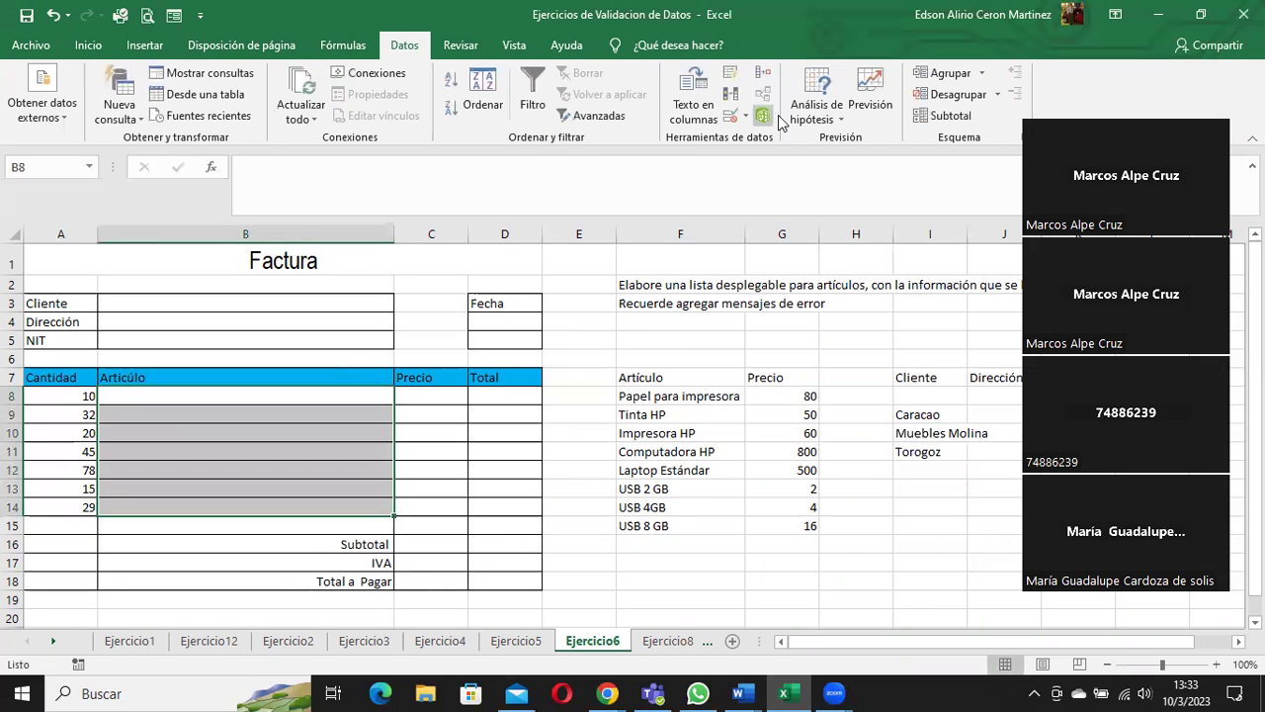
- Apply a List data validation to B8:B14 with source =$I$9:$I$11
{"action": "left_click", "coordinate": [744, 118]}
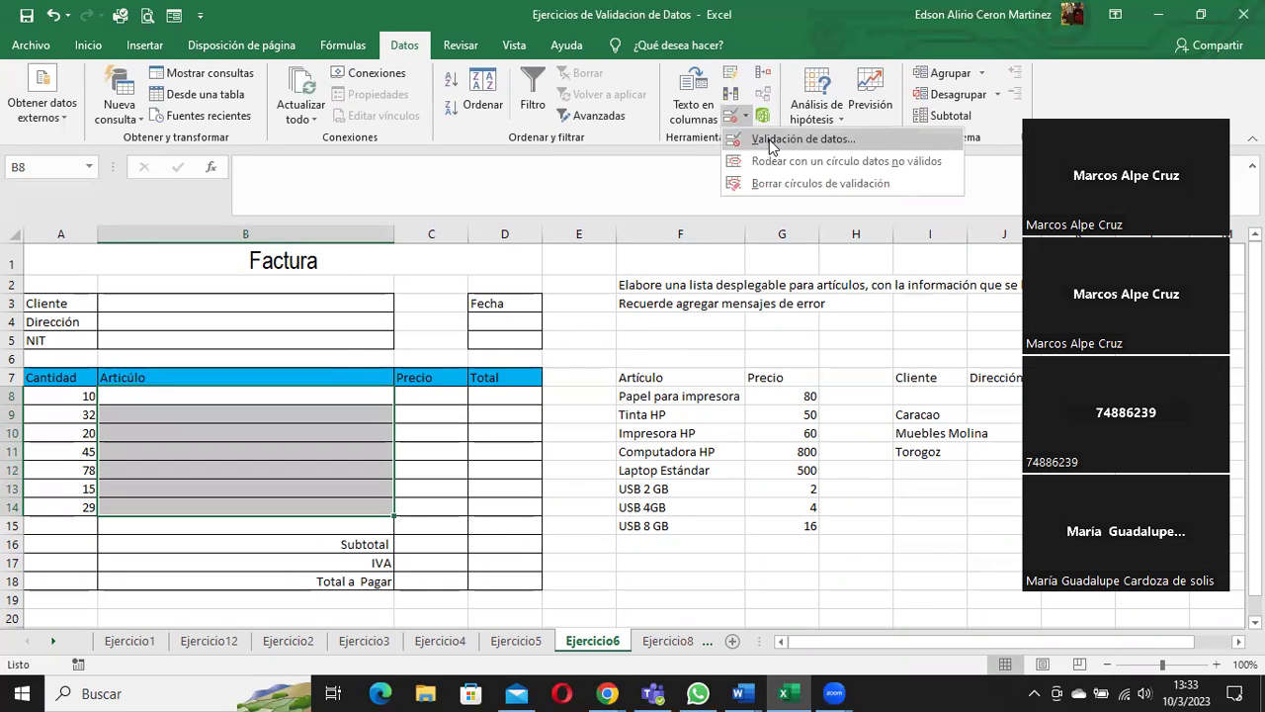
{"action": "left_click", "coordinate": [769, 139]}
{"action": "left_click", "coordinate": [608, 259]}
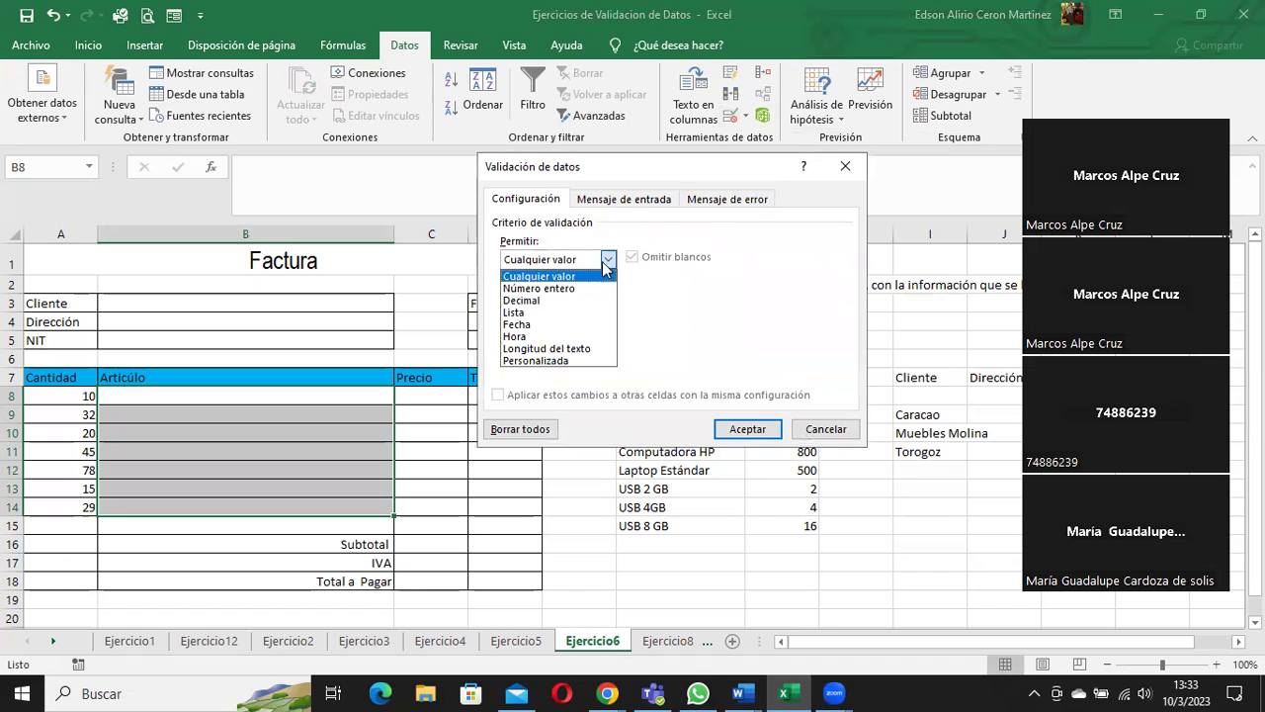
{"action": "left_click", "coordinate": [551, 312]}
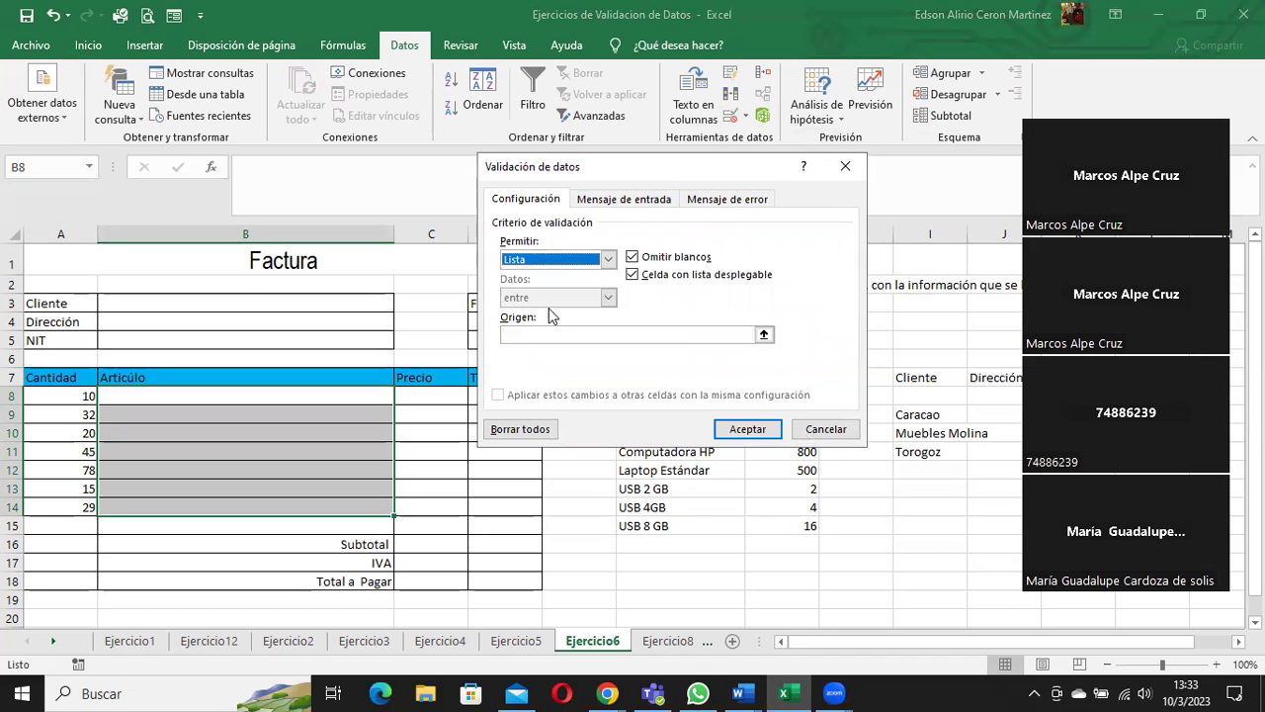
{"action": "left_click", "coordinate": [763, 334]}
{"action": "left_click_drag", "start_coordinate": [904, 414], "coordinate": [914, 451]}
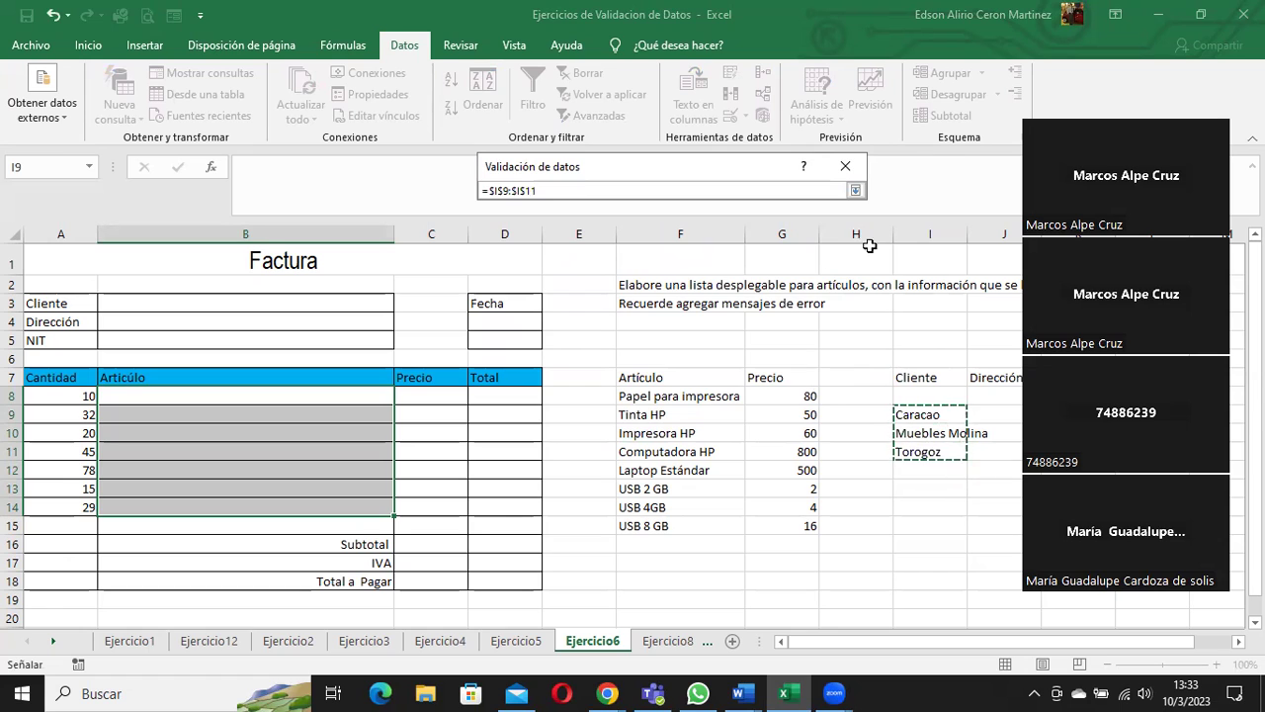
{"action": "left_click", "coordinate": [852, 191]}
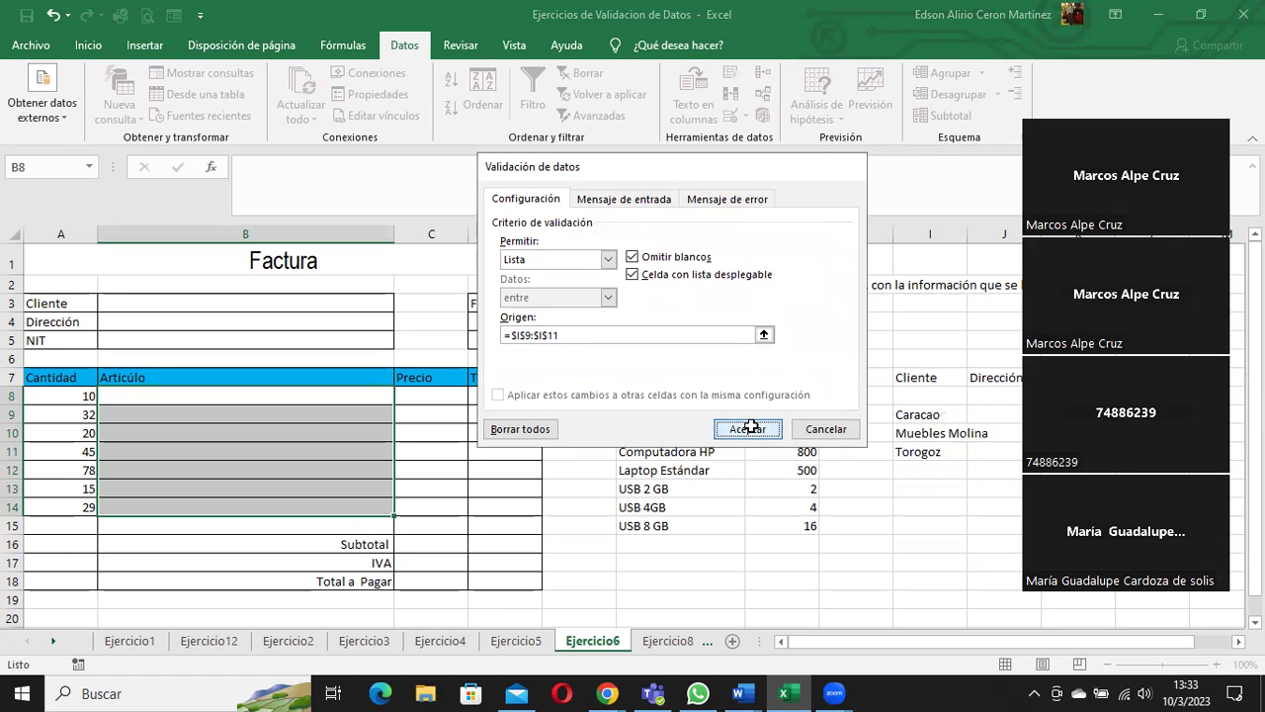
{"action": "key", "text": "Return"}
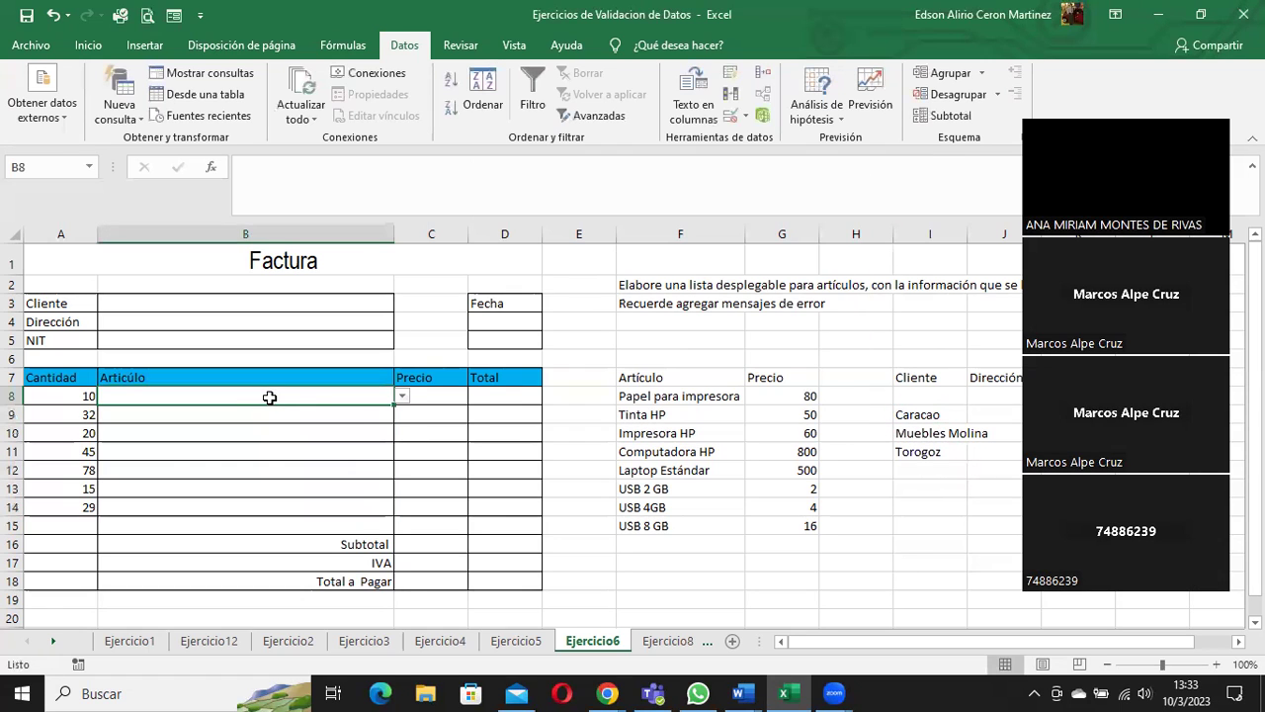
- Pick Muebles Molina, then Torogoz, then Caracao from B8's client drop-down
{"action": "left_click", "coordinate": [401, 396]}
{"action": "left_click", "coordinate": [279, 424]}
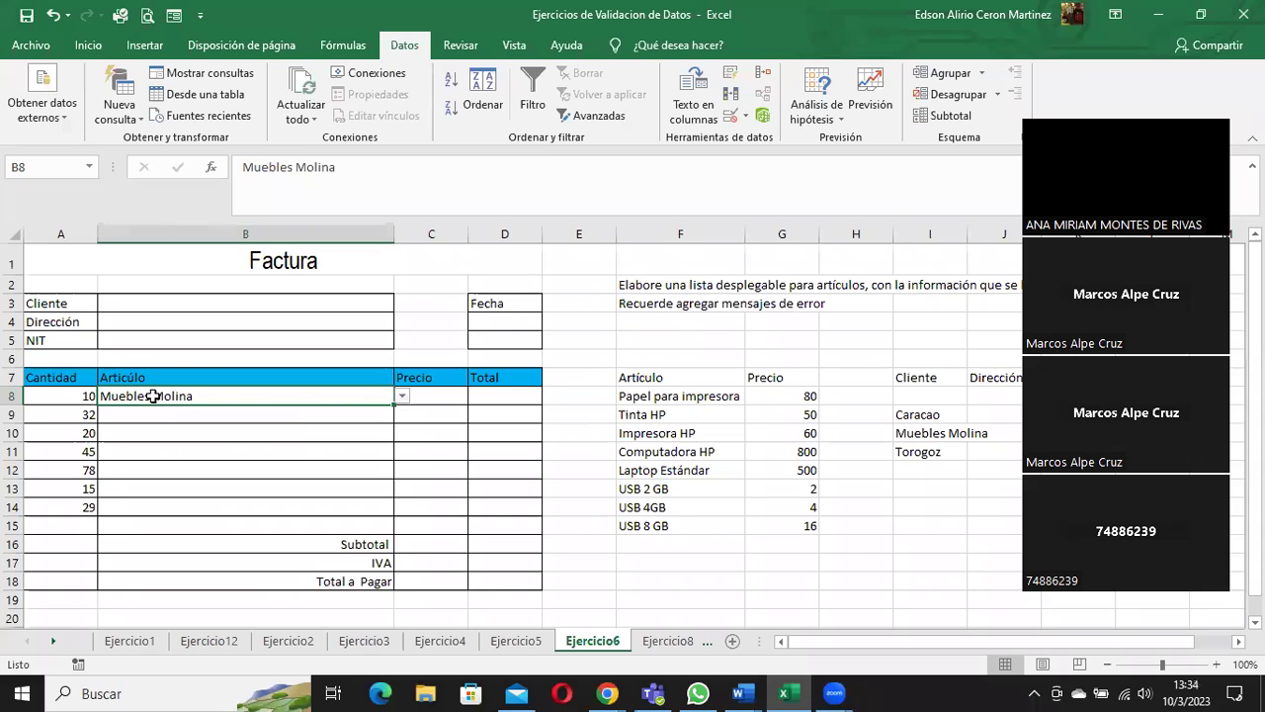
{"action": "left_click", "coordinate": [401, 395]}
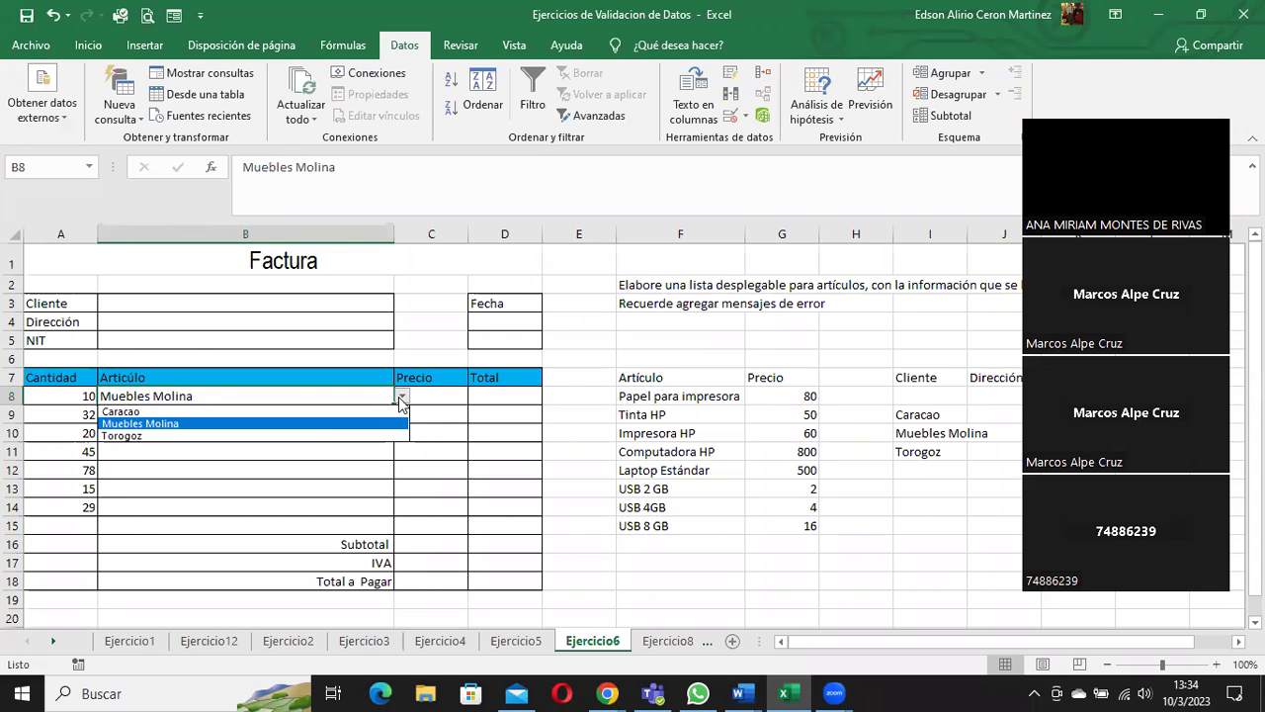
{"action": "left_click", "coordinate": [227, 436]}
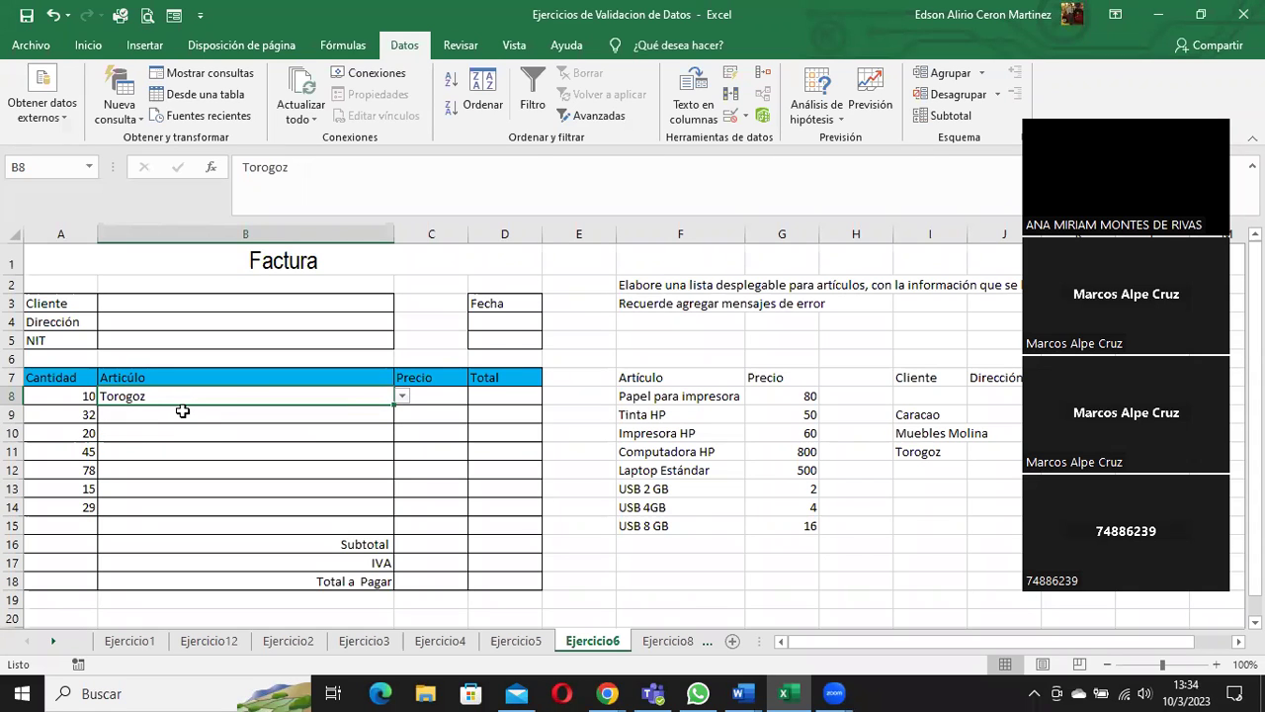
{"action": "left_click", "coordinate": [402, 395]}
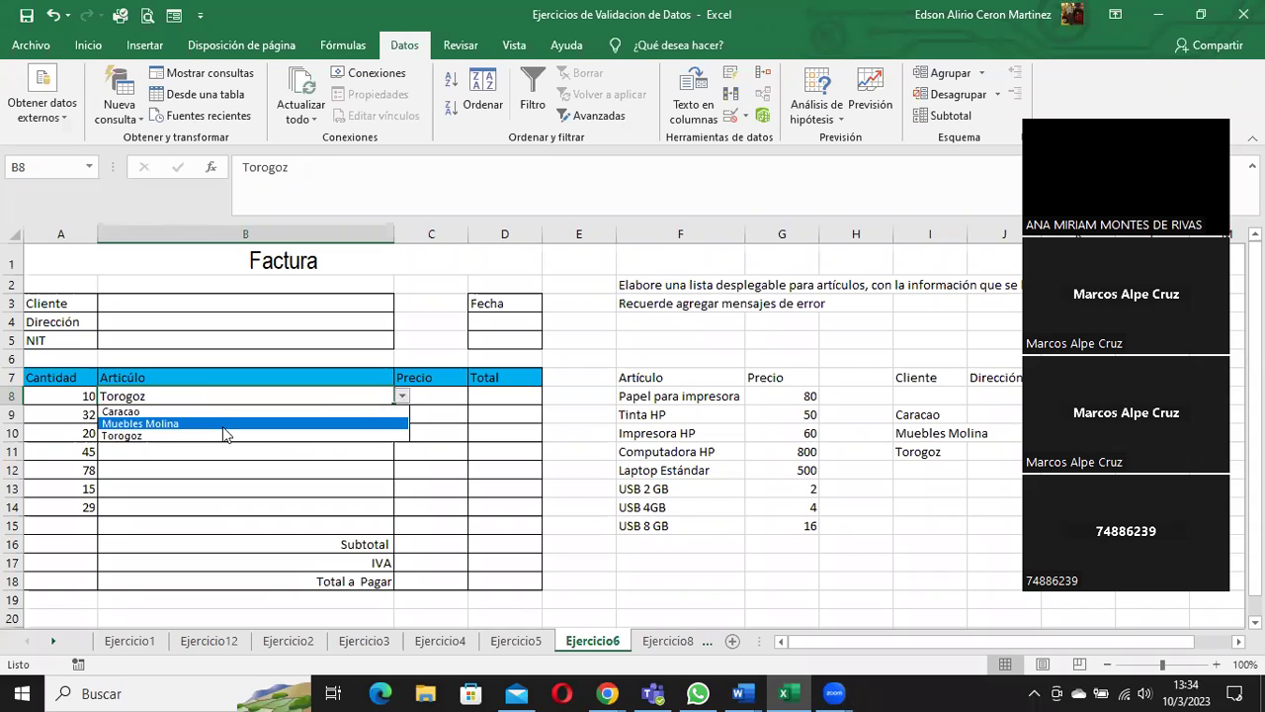
{"action": "left_click", "coordinate": [212, 411]}
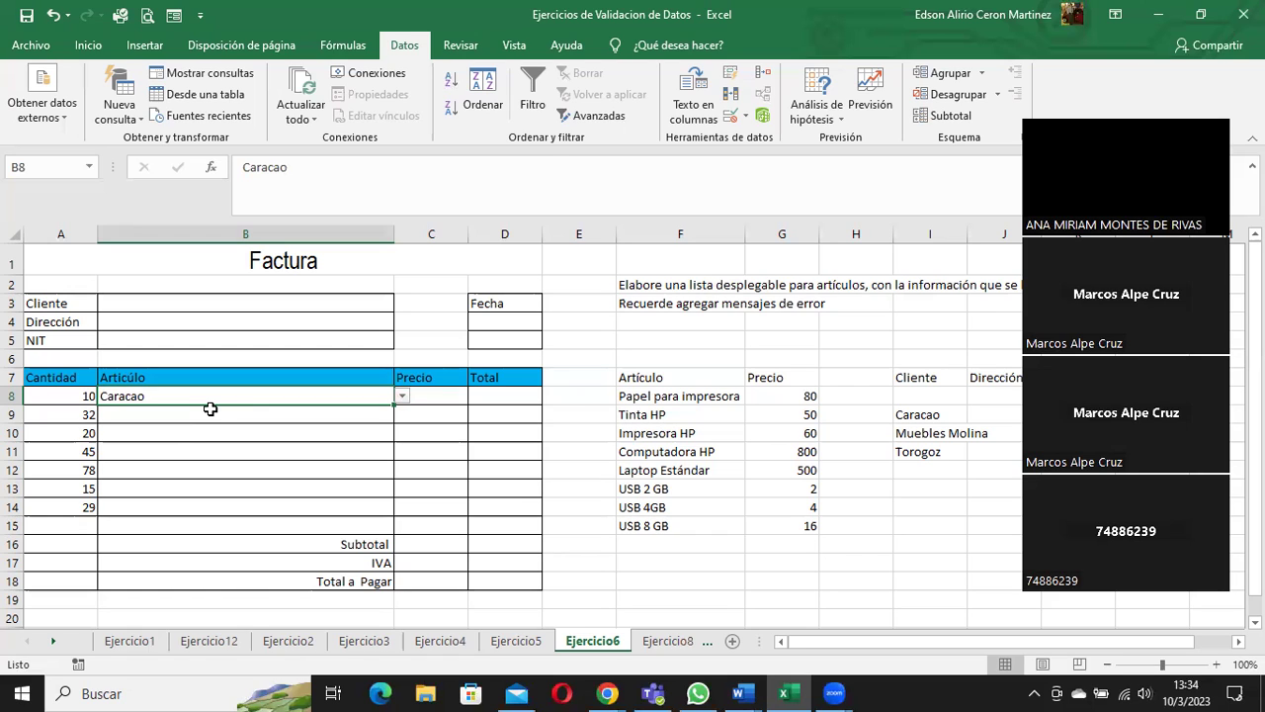
{"action": "left_click", "coordinate": [929, 469]}
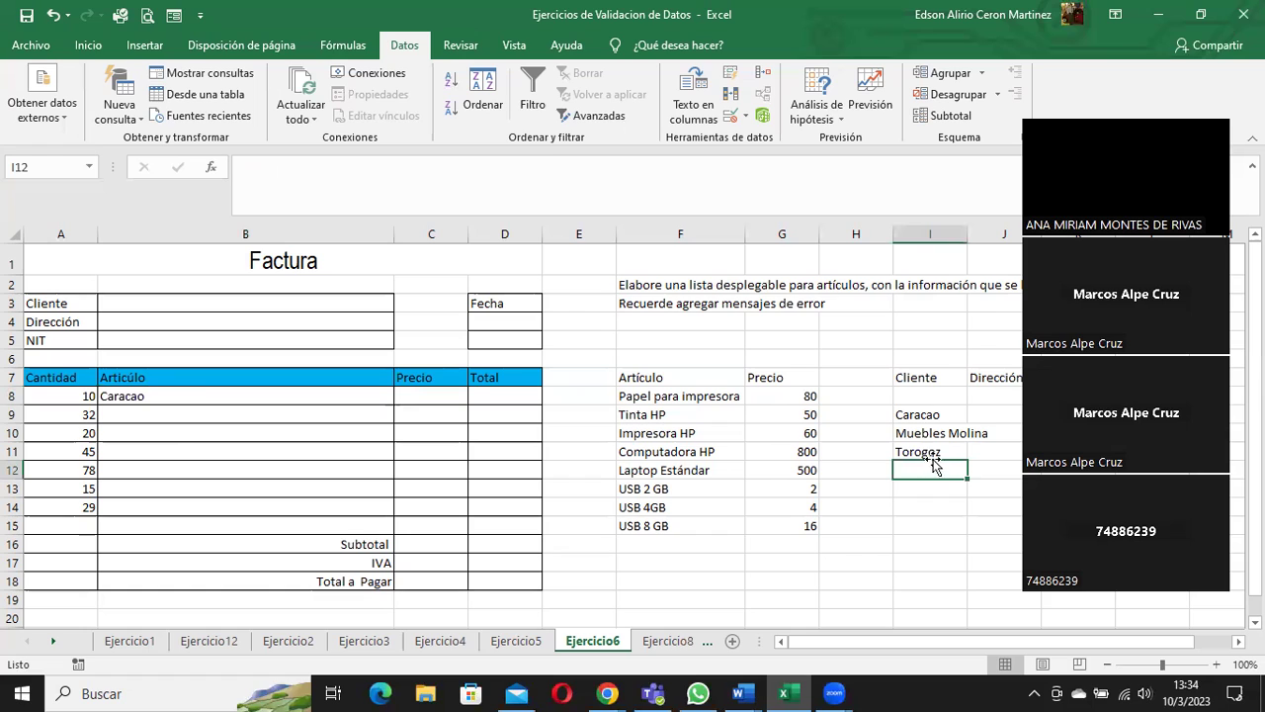
- Type 'Transporte el mejor' into I12 as a fourth client
{"action": "left_click_drag", "start_coordinate": [923, 410], "coordinate": [927, 456]}
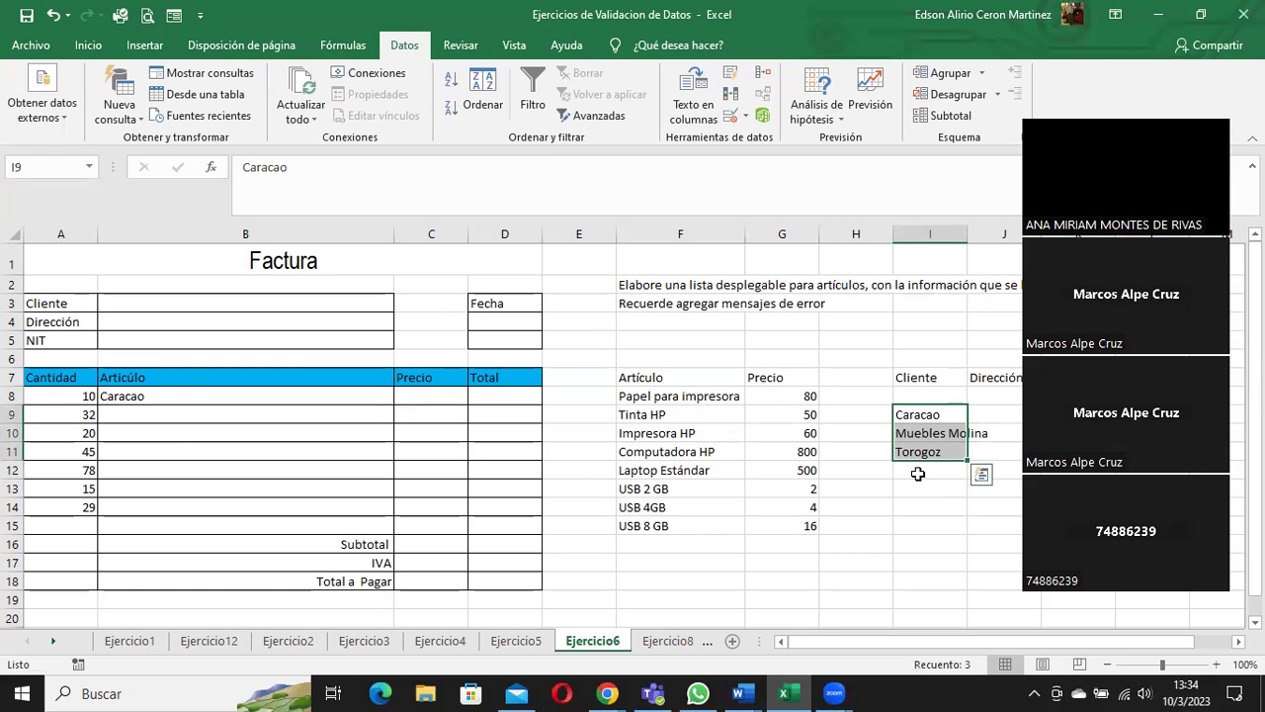
{"action": "left_click", "coordinate": [919, 473]}
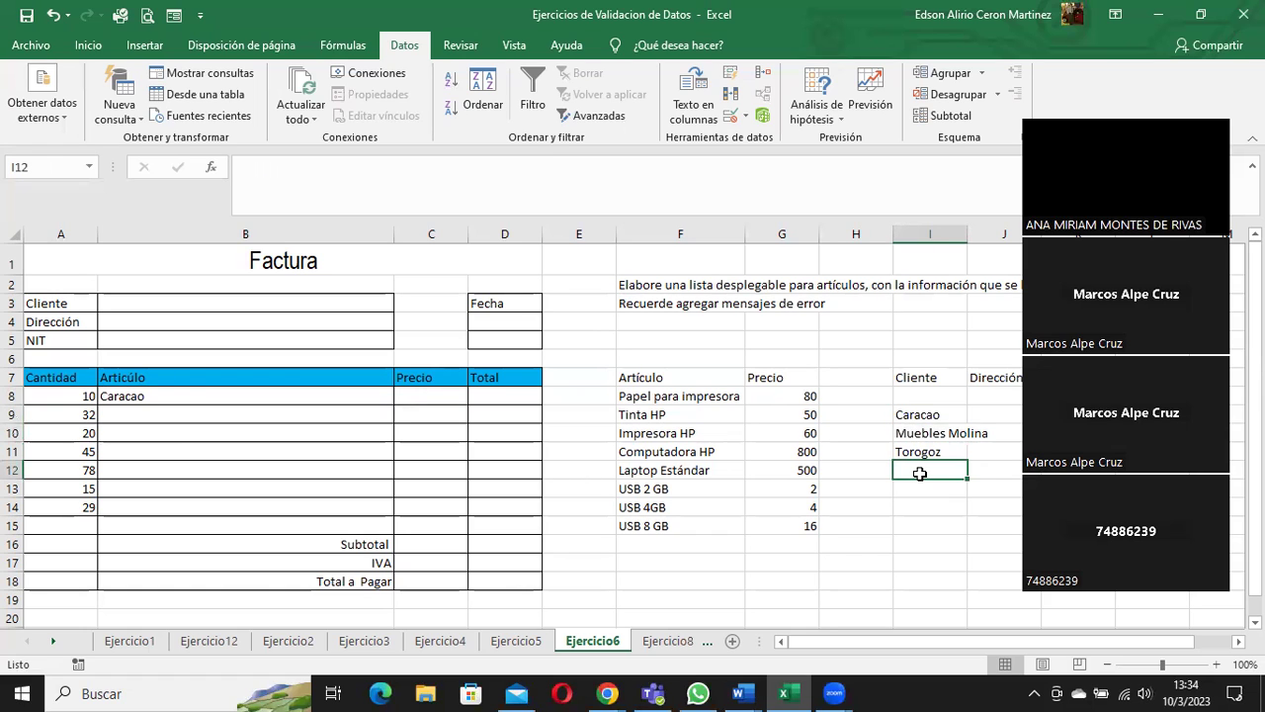
{"action": "type", "text": "Tr"}
{"action": "type", "text": "nas"}
{"action": "key", "text": "BackSpace"}
{"action": "key", "text": "BackSpace"}
{"action": "key", "text": "BackSpace"}
{"action": "type", "text": "ansporte el mejor"}
{"action": "key", "text": "Return"}
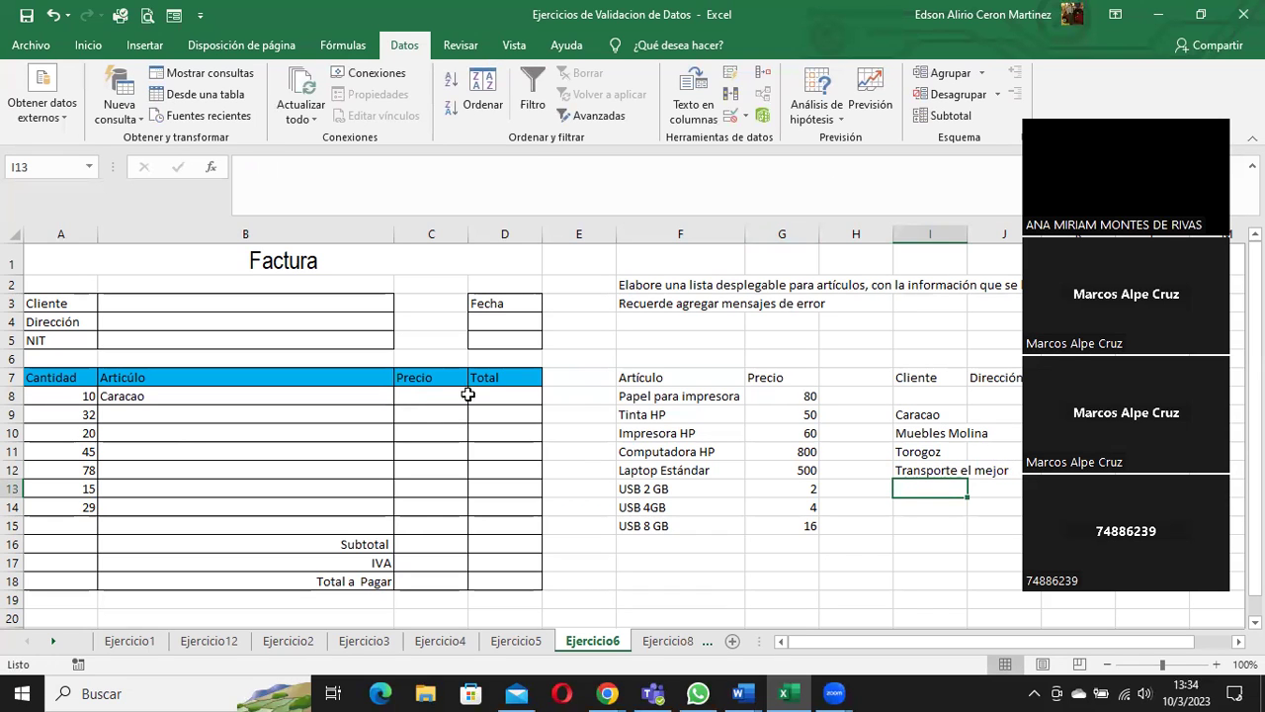
- Edit B8's validation source toward =$I$9:$I$12, then close the dialog without saving
{"action": "left_click", "coordinate": [362, 399]}
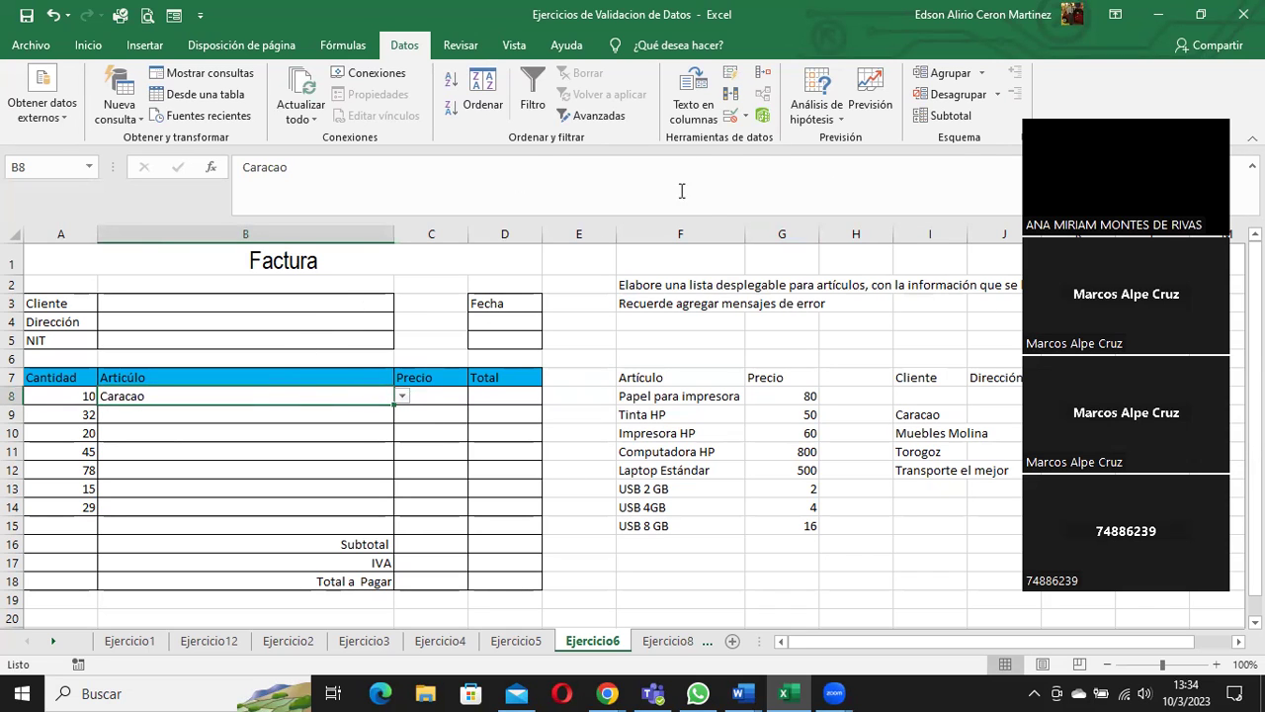
{"action": "left_click", "coordinate": [742, 117]}
{"action": "left_click", "coordinate": [766, 138]}
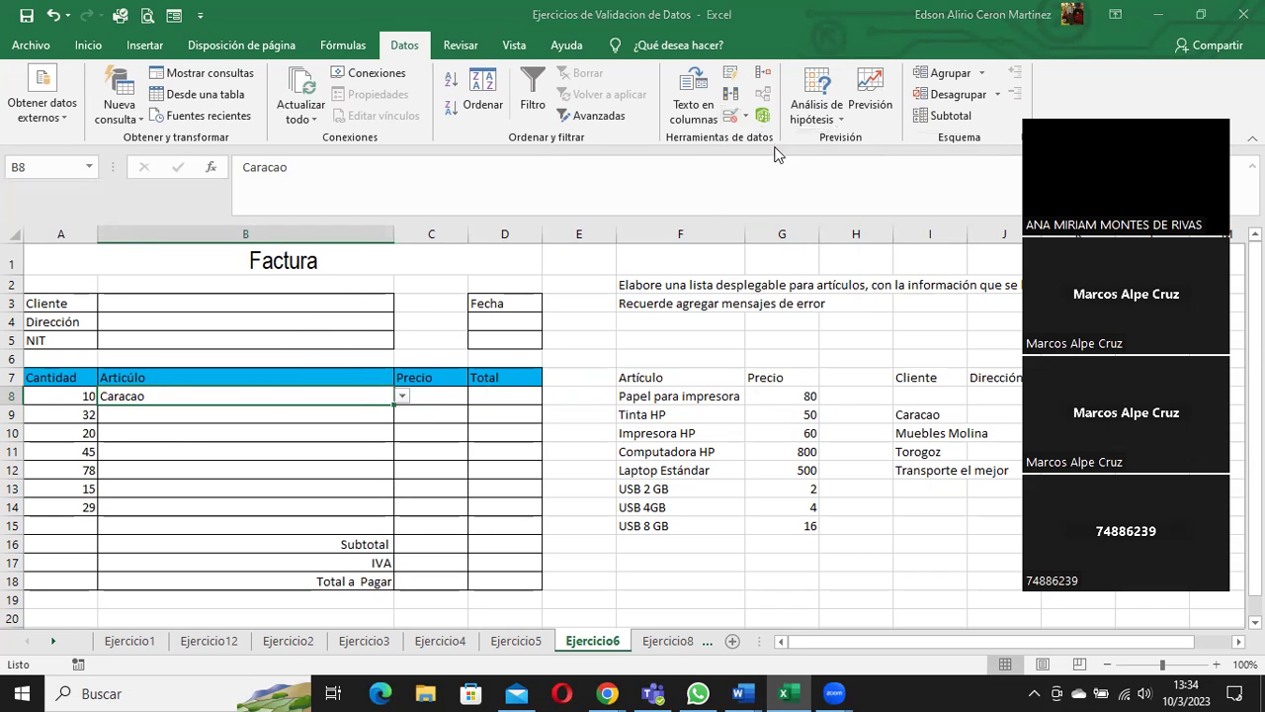
{"action": "left_click", "coordinate": [572, 335]}
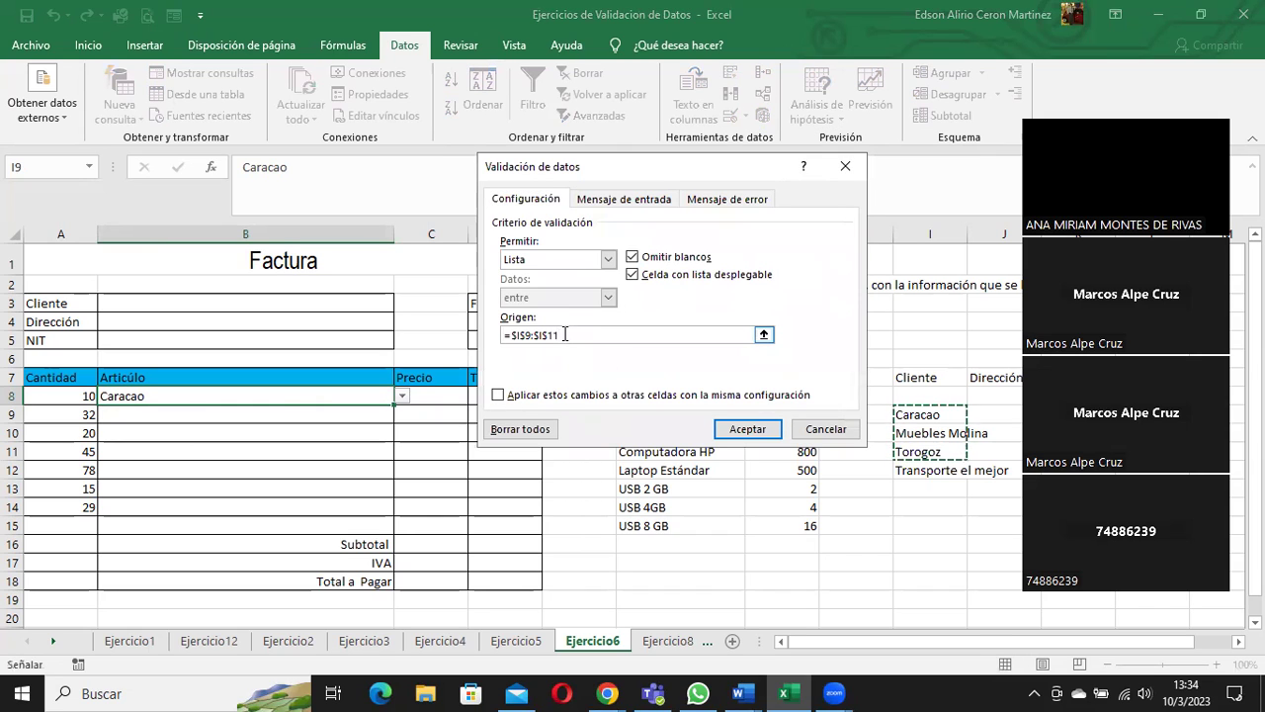
{"action": "key", "text": "BackSpace"}
{"action": "type", "text": "2"}
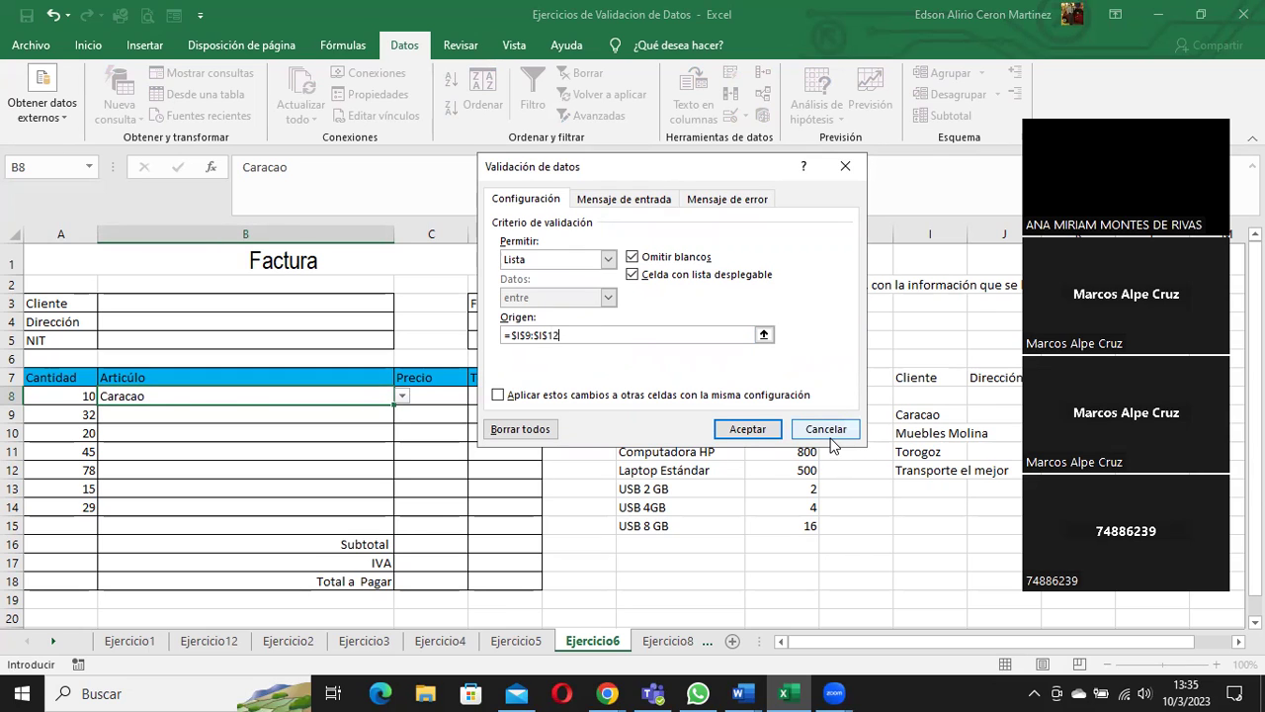
{"action": "left_click", "coordinate": [843, 166]}
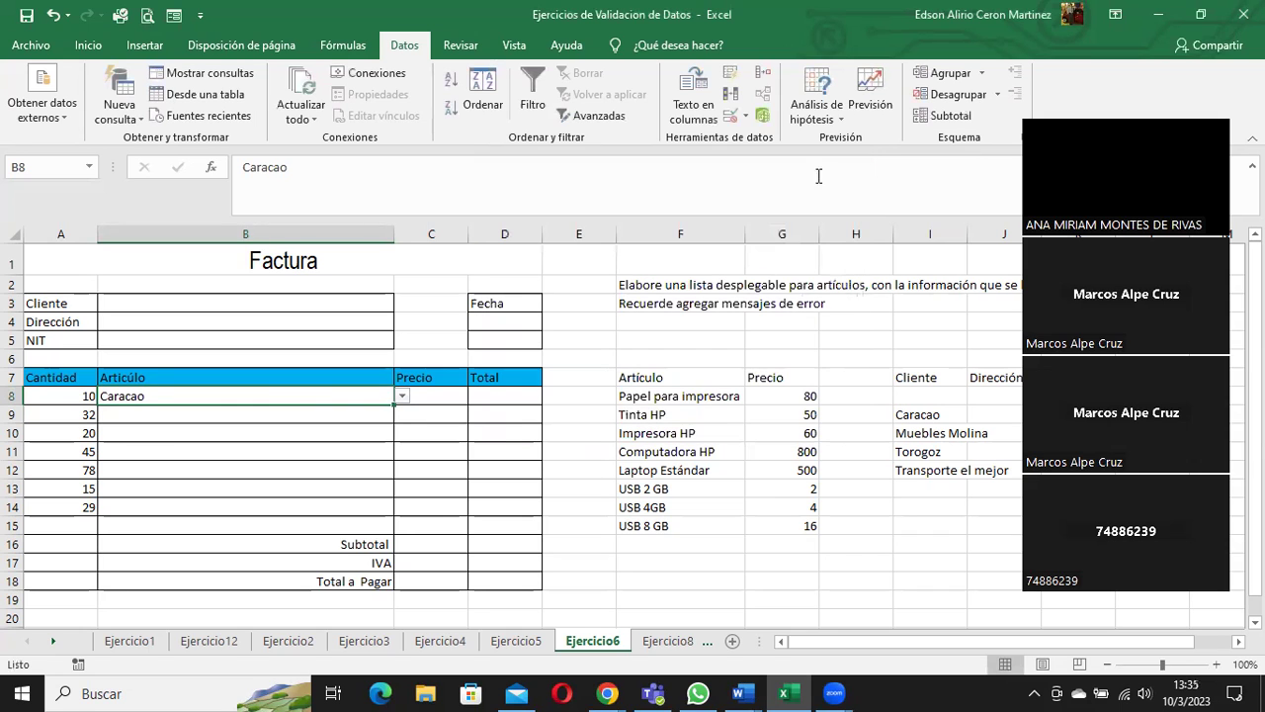
{"action": "left_click", "coordinate": [914, 487]}
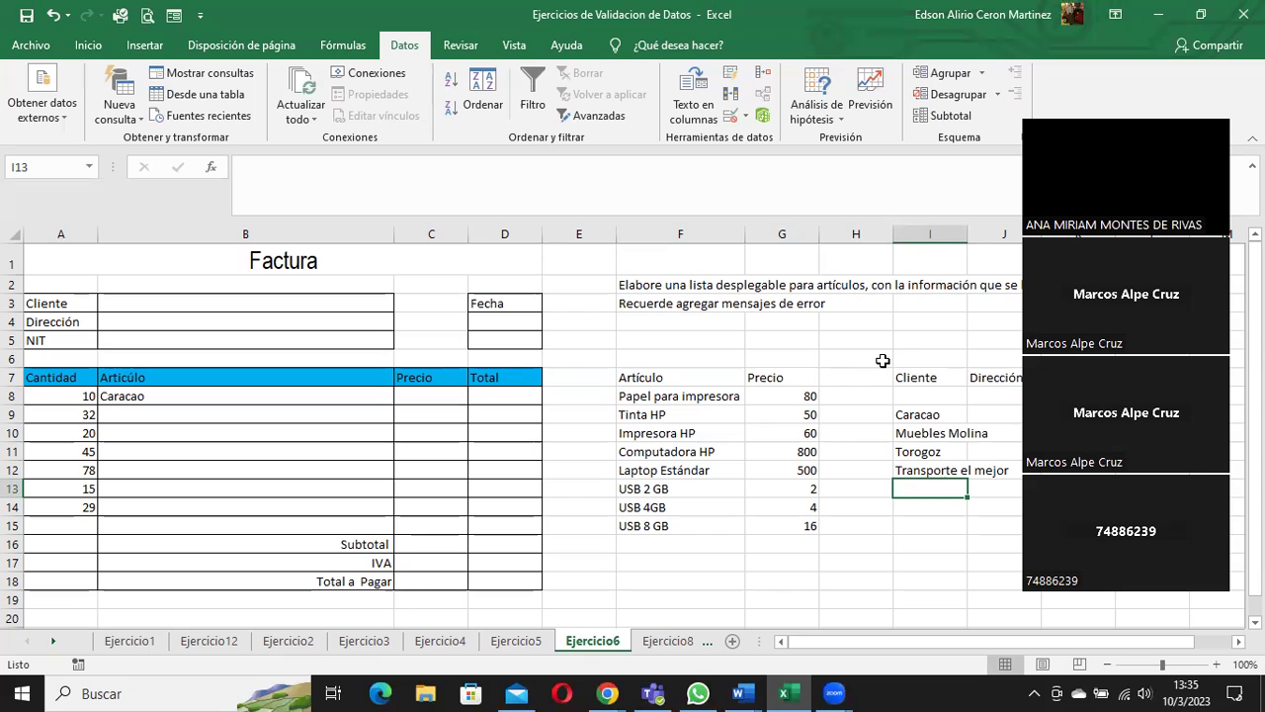
{"action": "left_click", "coordinate": [902, 377]}
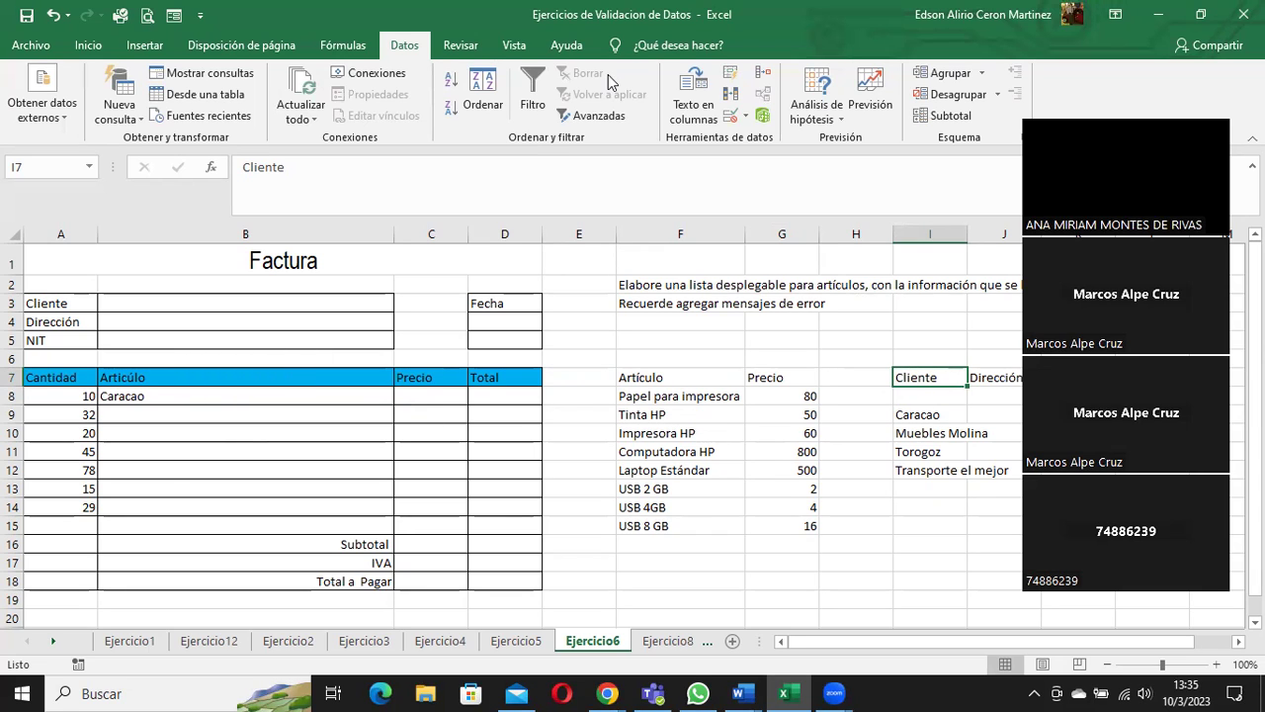
{"action": "key", "text": "alt+Tab"}
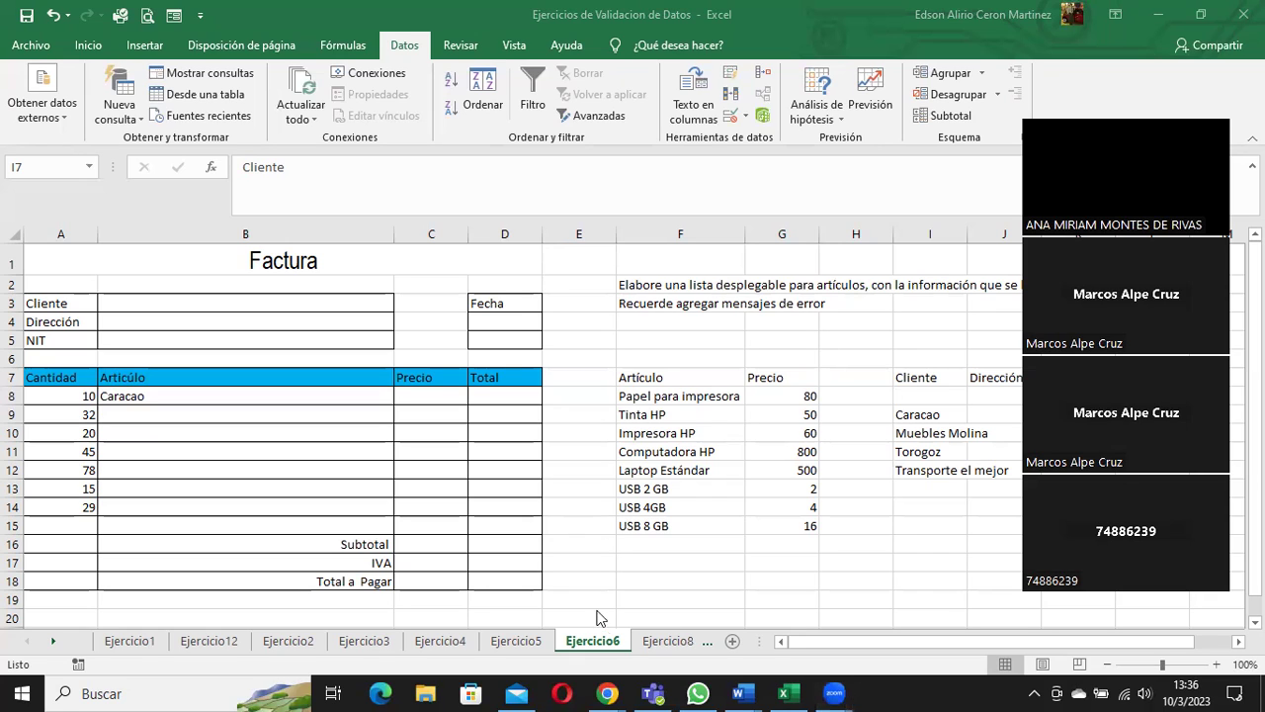
{"action": "left_click", "coordinate": [648, 643]}
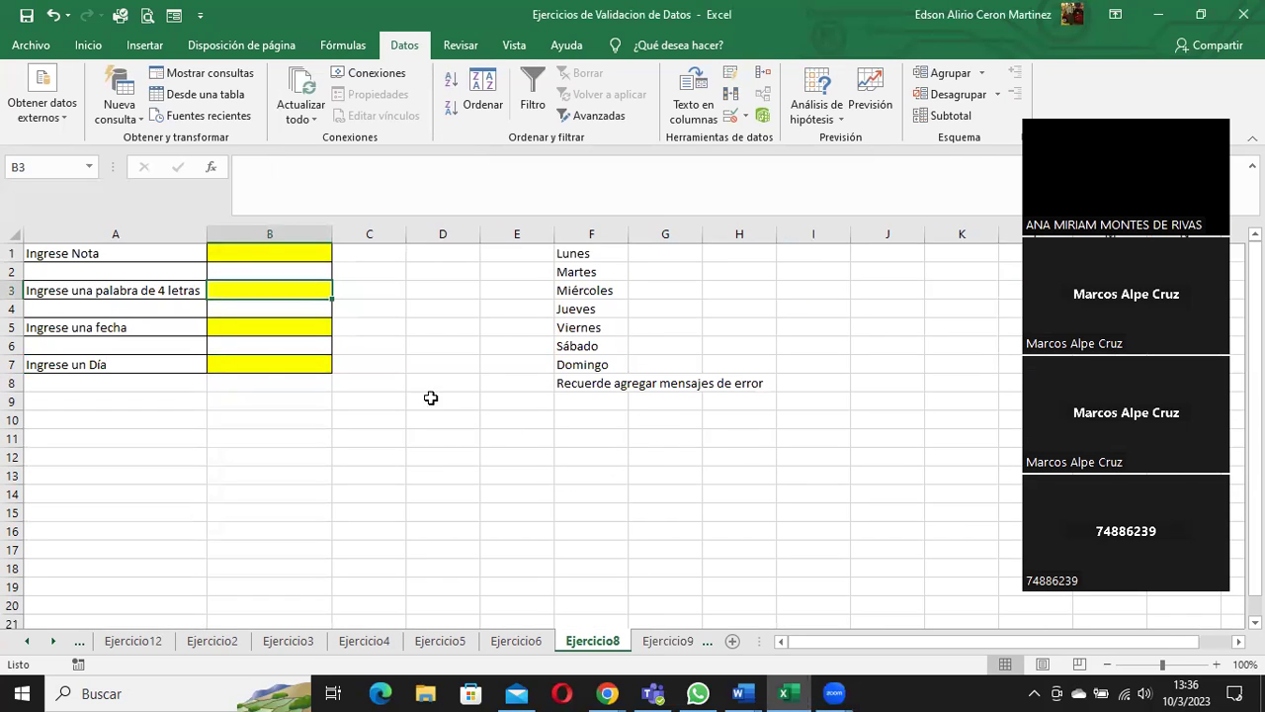
{"action": "left_click", "coordinate": [532, 644]}
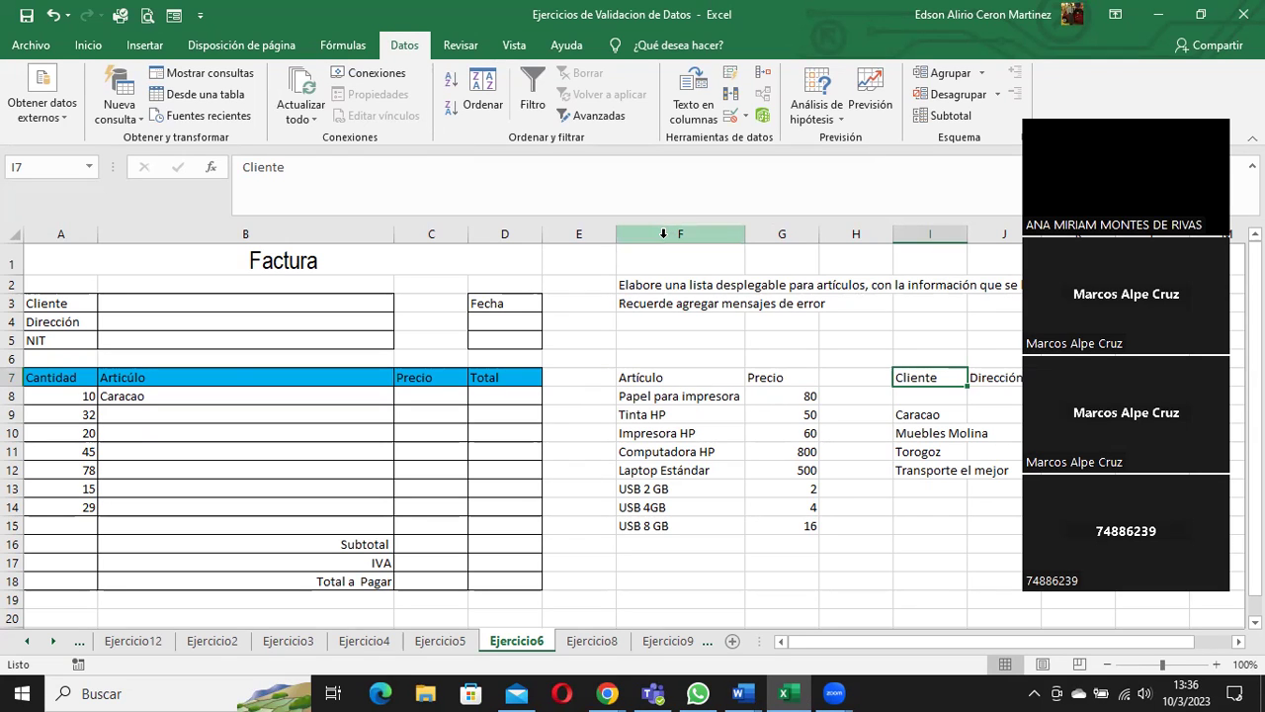
- Return from the video call to Excel and show the Ejercicio8 sheet
{"action": "left_click", "coordinate": [669, 37]}
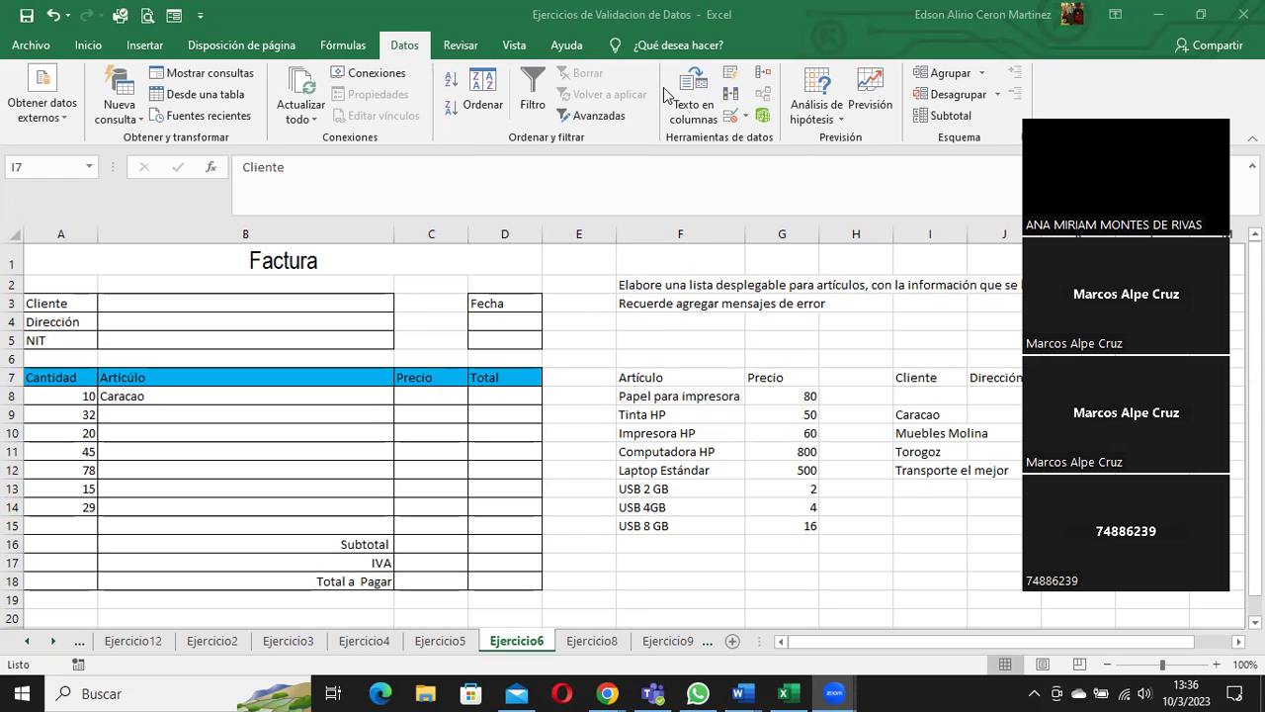
{"action": "left_click", "coordinate": [591, 644]}
{"action": "left_click", "coordinate": [598, 642]}
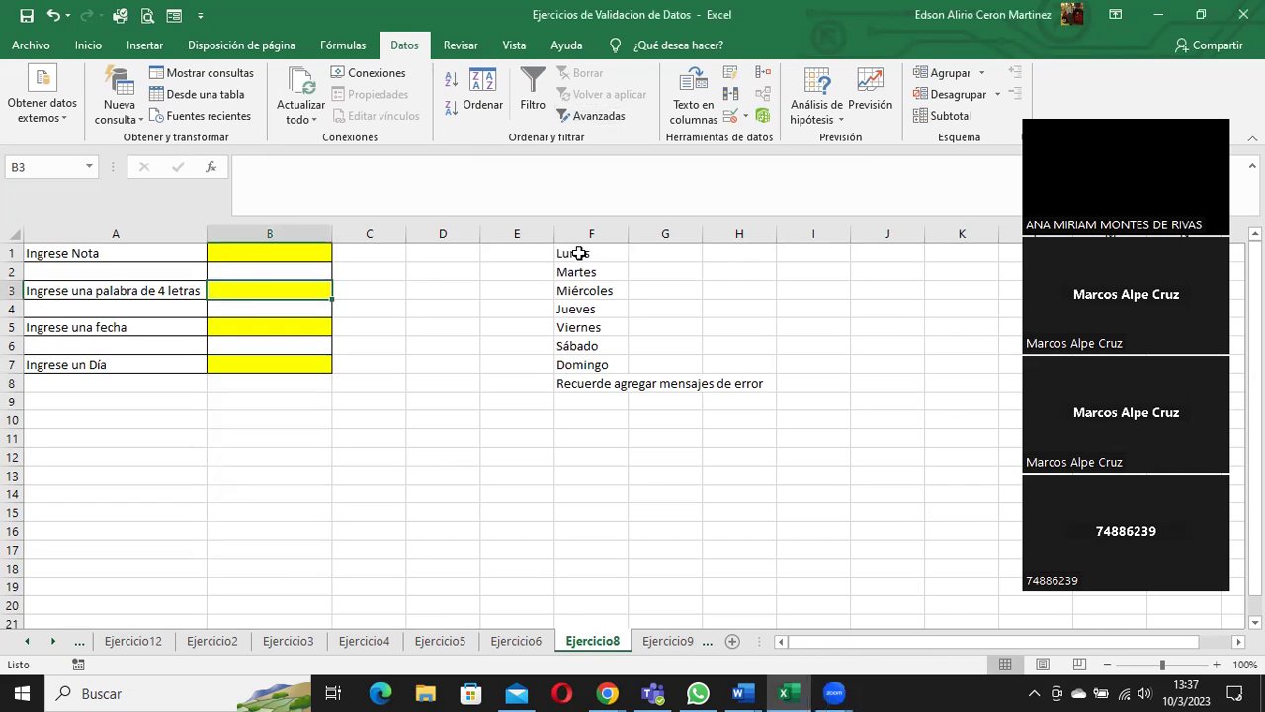
- Give B7 a List validation sourced from the weekdays in =$F$1:$F$7
{"action": "left_click", "coordinate": [237, 365]}
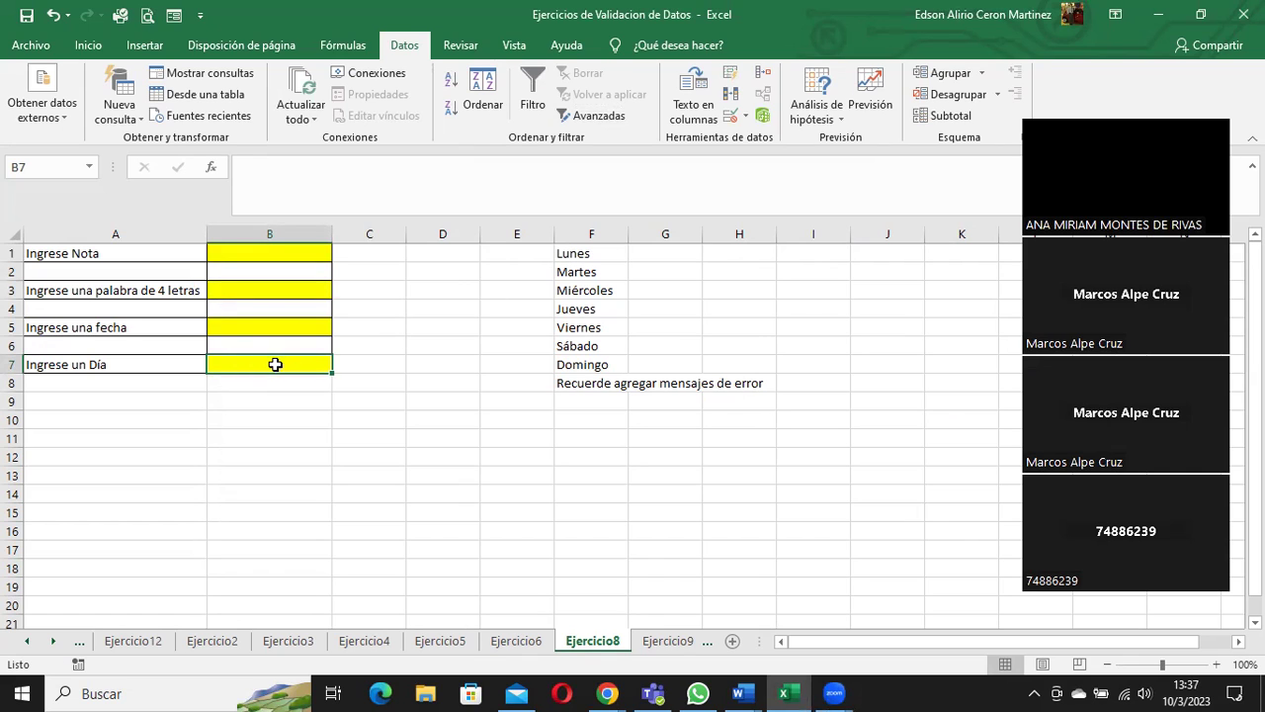
{"action": "left_click", "coordinate": [745, 116]}
{"action": "left_click", "coordinate": [753, 138]}
{"action": "left_click", "coordinate": [608, 259]}
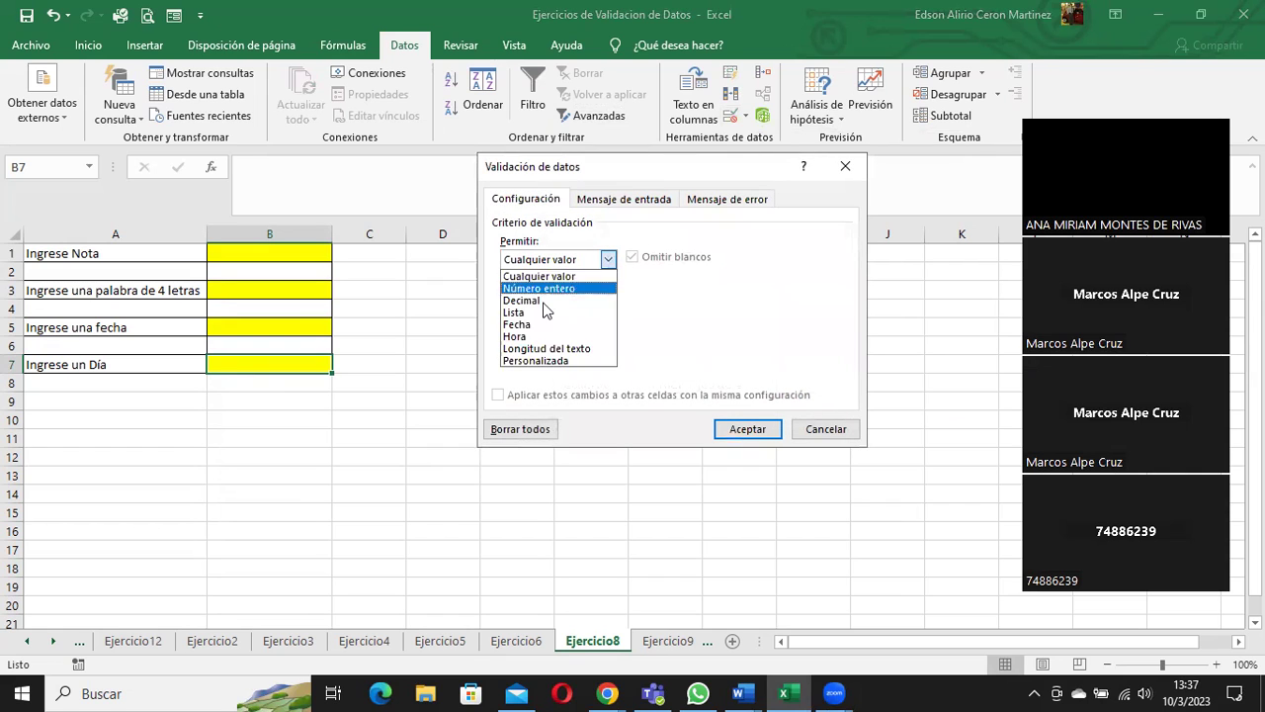
{"action": "left_click", "coordinate": [542, 312]}
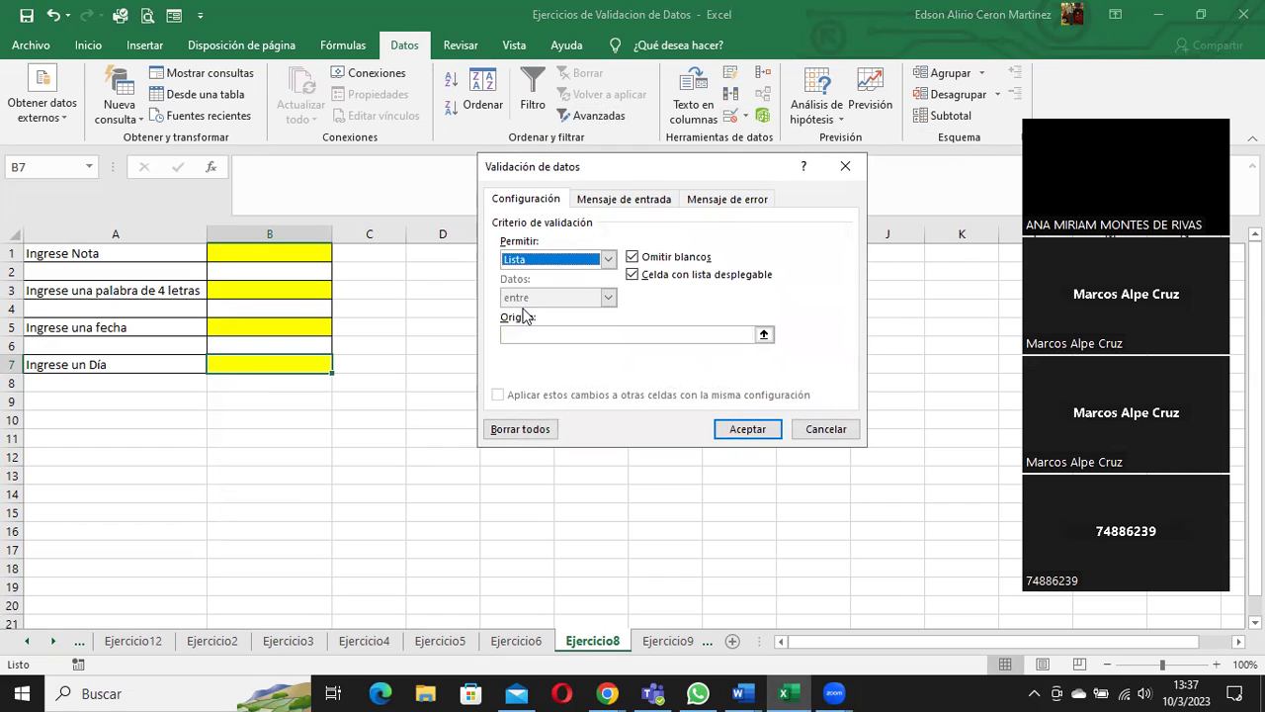
{"action": "left_click", "coordinate": [765, 335]}
{"action": "left_click_drag", "start_coordinate": [580, 259], "coordinate": [591, 368]}
{"action": "left_click", "coordinate": [855, 190]}
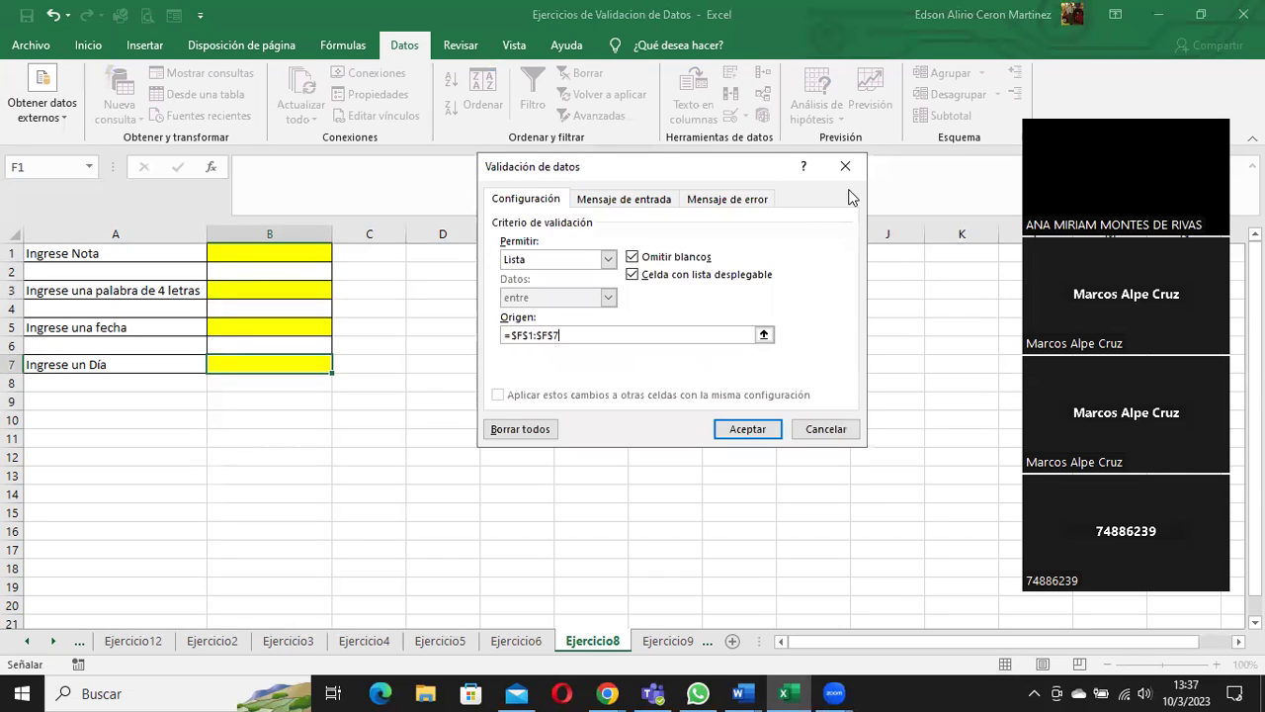
{"action": "left_click", "coordinate": [743, 430]}
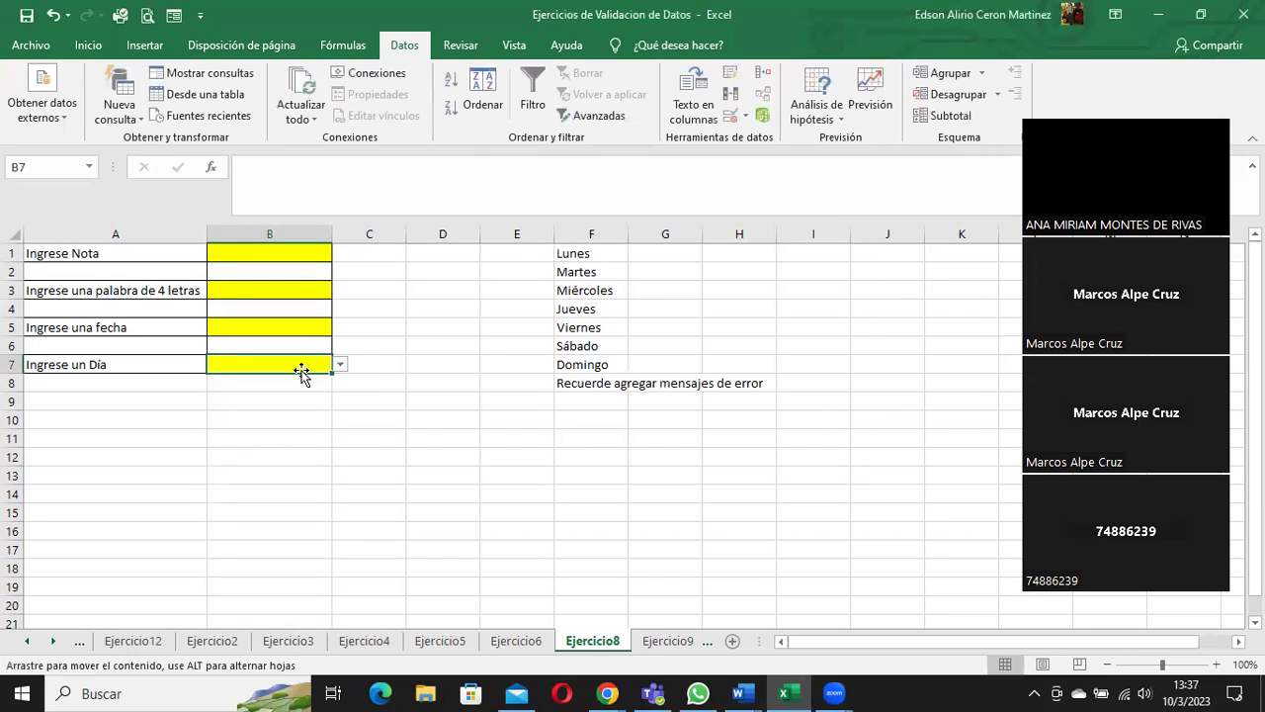
- Open and close B7's weekday drop-down to check it without choosing
{"action": "left_click", "coordinate": [340, 365]}
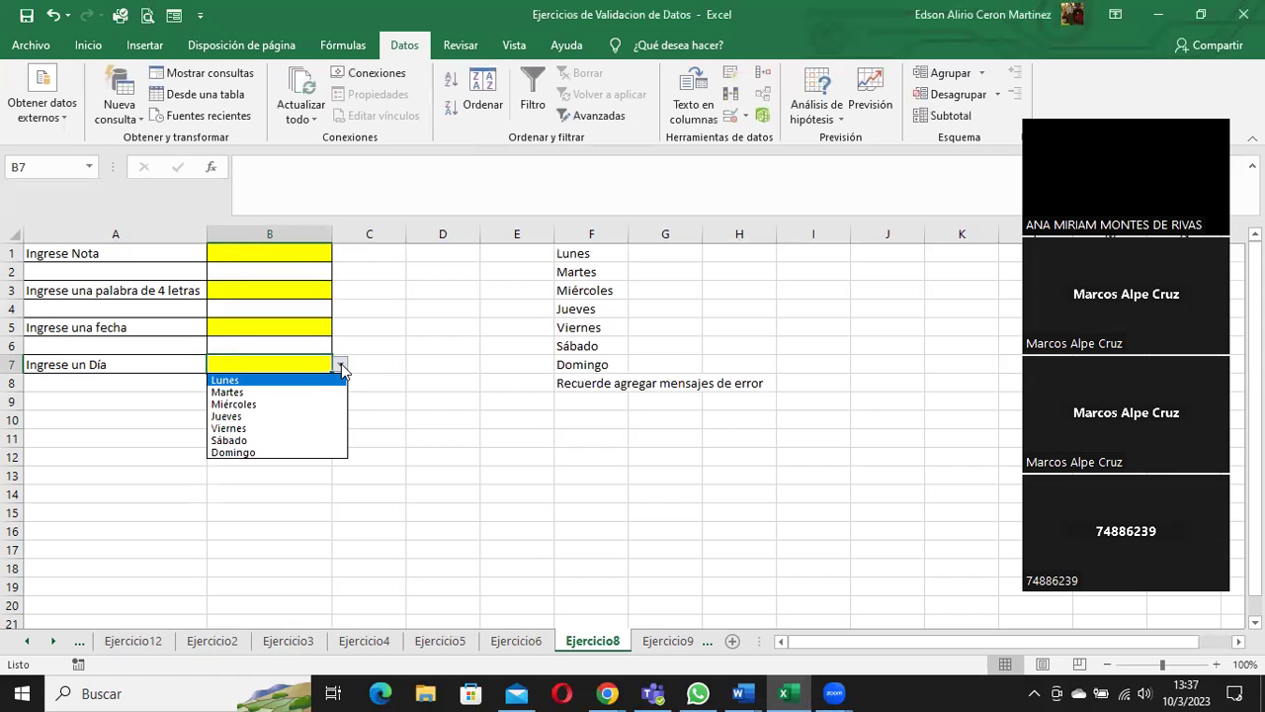
{"action": "left_click", "coordinate": [341, 364]}
{"action": "left_click", "coordinate": [744, 116]}
- Remove B7's validation with Borrar todos
{"action": "left_click", "coordinate": [761, 141]}
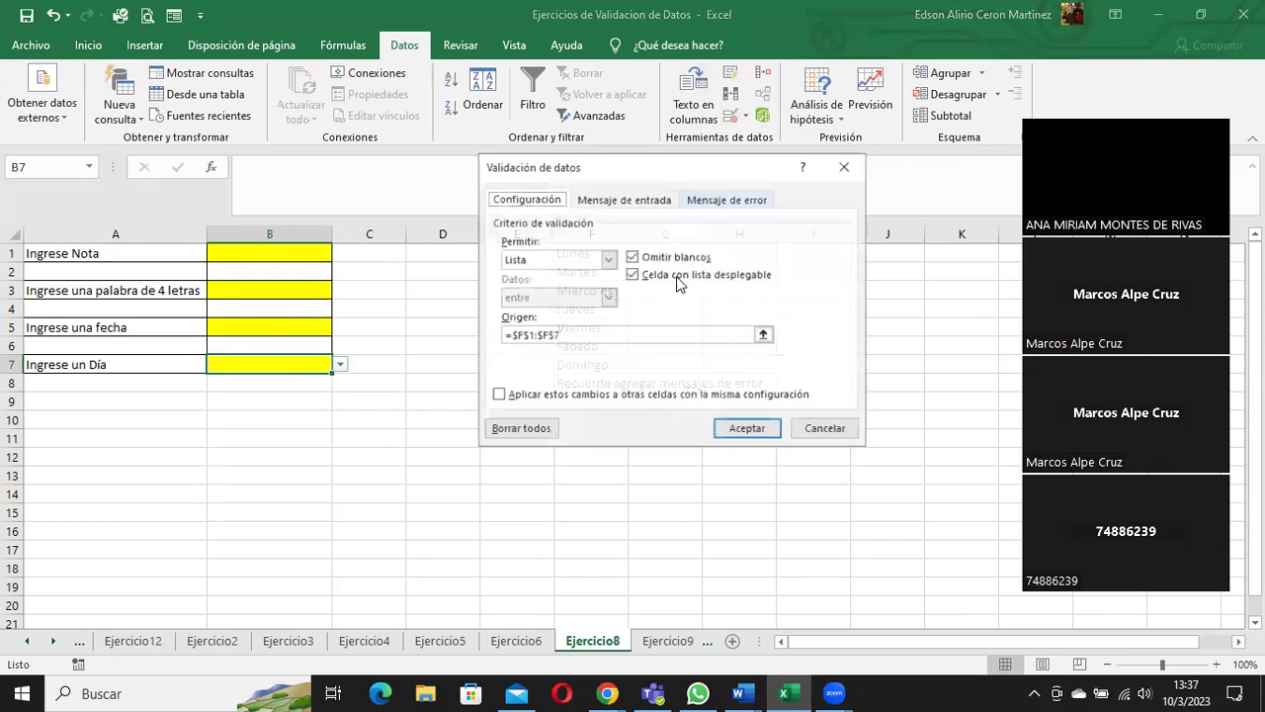
{"action": "left_click", "coordinate": [521, 429]}
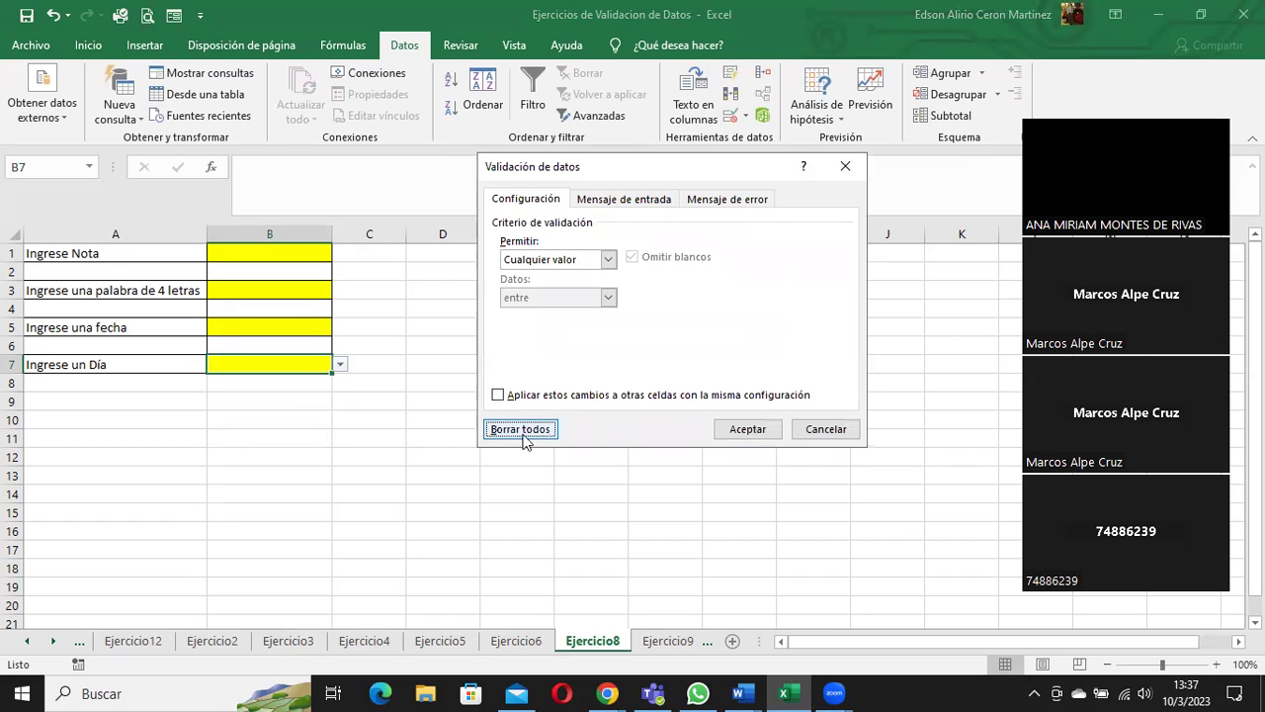
{"action": "left_click", "coordinate": [732, 435]}
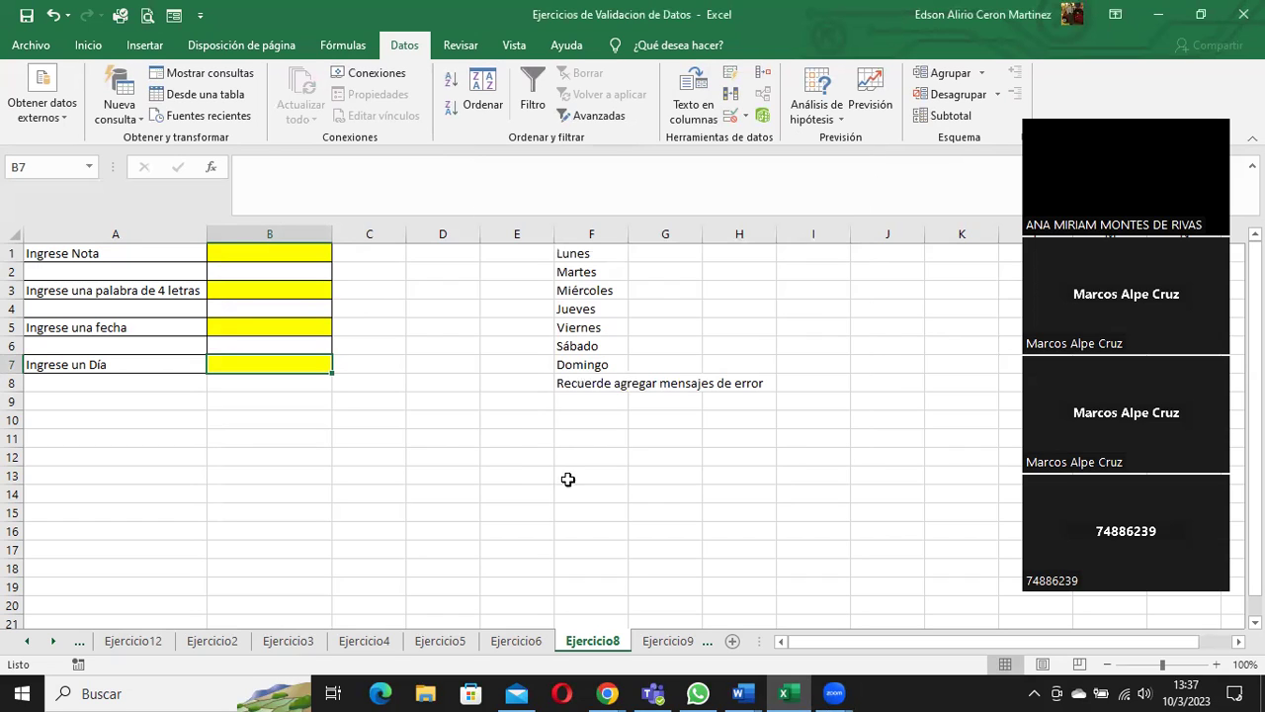
- Insert a blank worksheet Hoja1 and move it between Ejercicio8 and Ejercicio9
{"action": "left_click", "coordinate": [655, 644]}
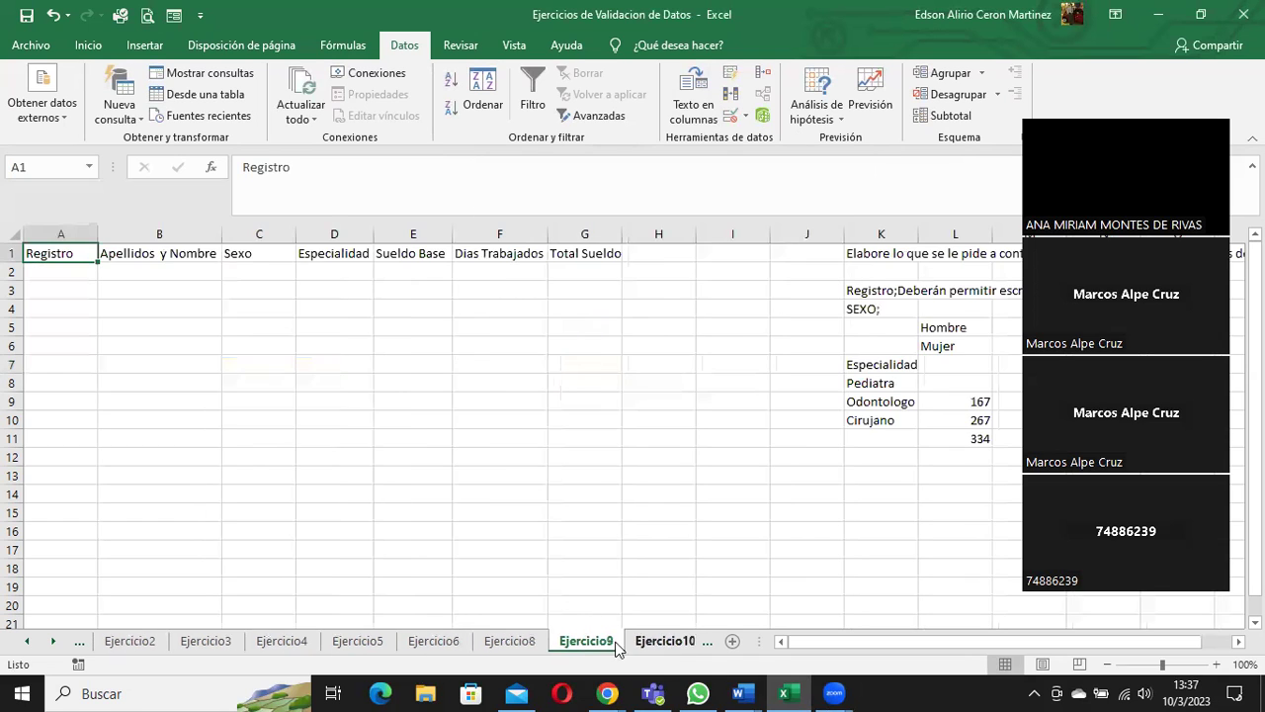
{"action": "left_click", "coordinate": [524, 645]}
{"action": "right_click", "coordinate": [523, 645]}
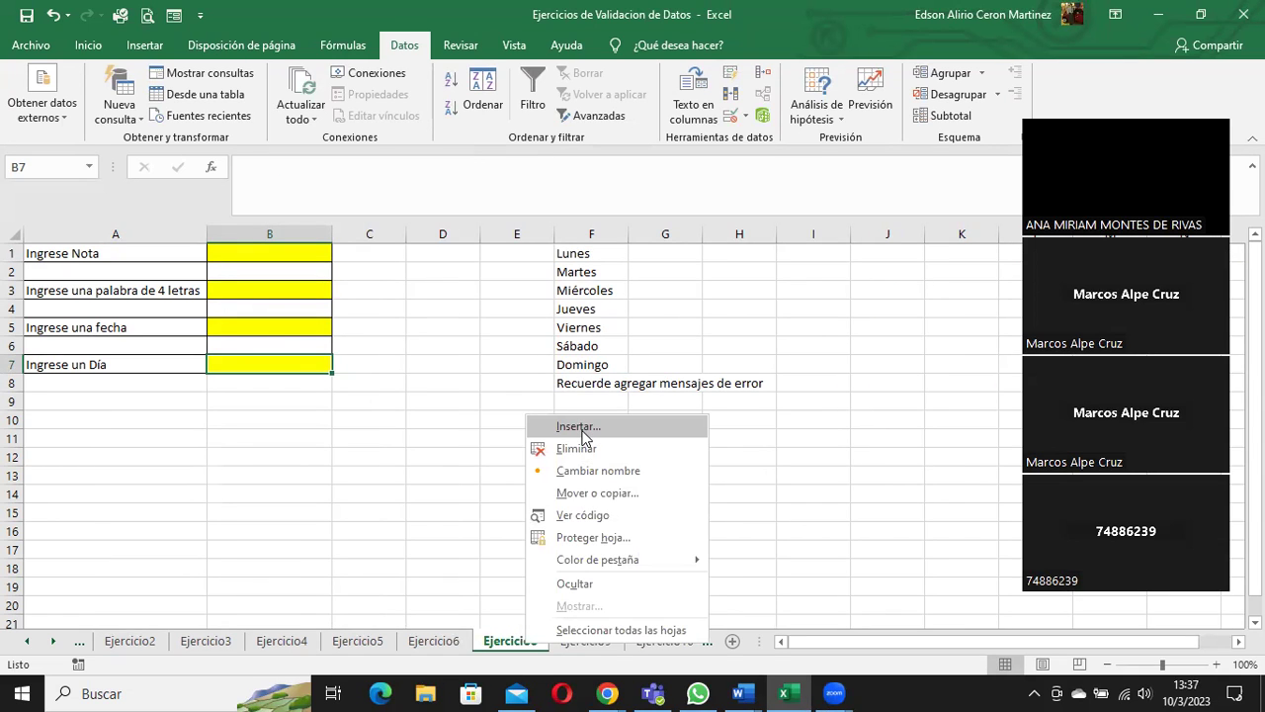
{"action": "left_click", "coordinate": [583, 427]}
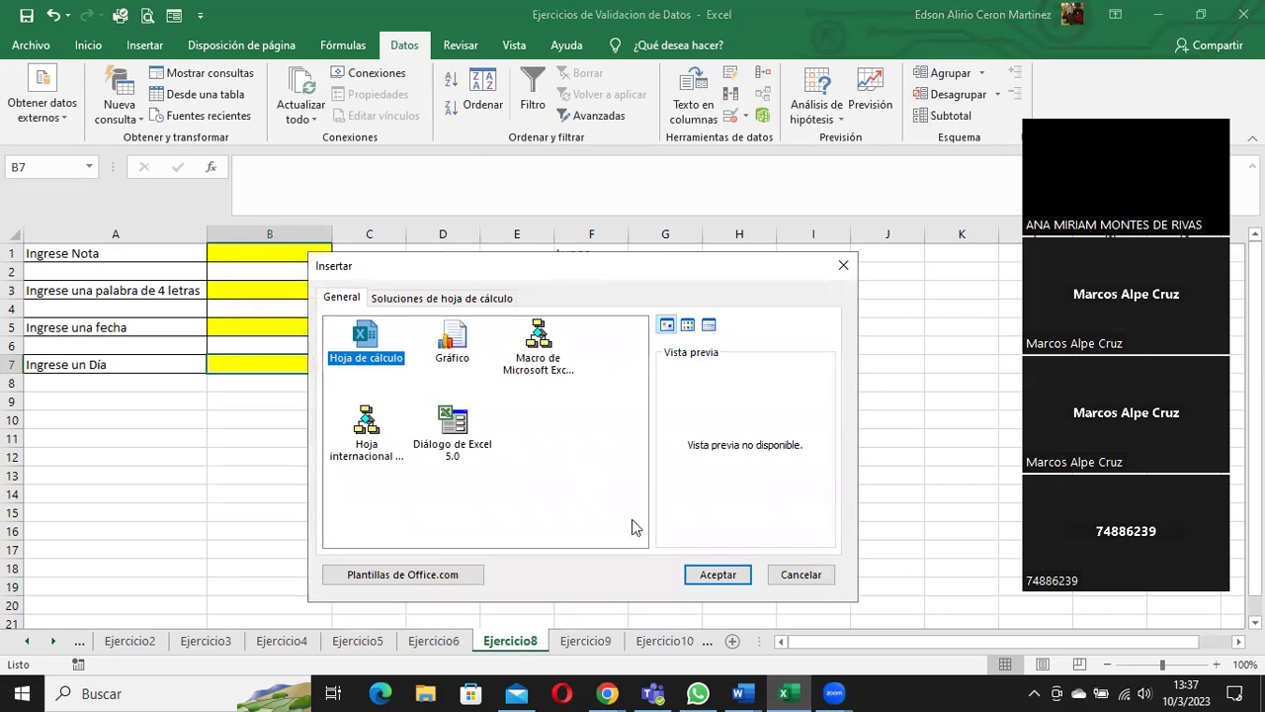
{"action": "left_click", "coordinate": [712, 573]}
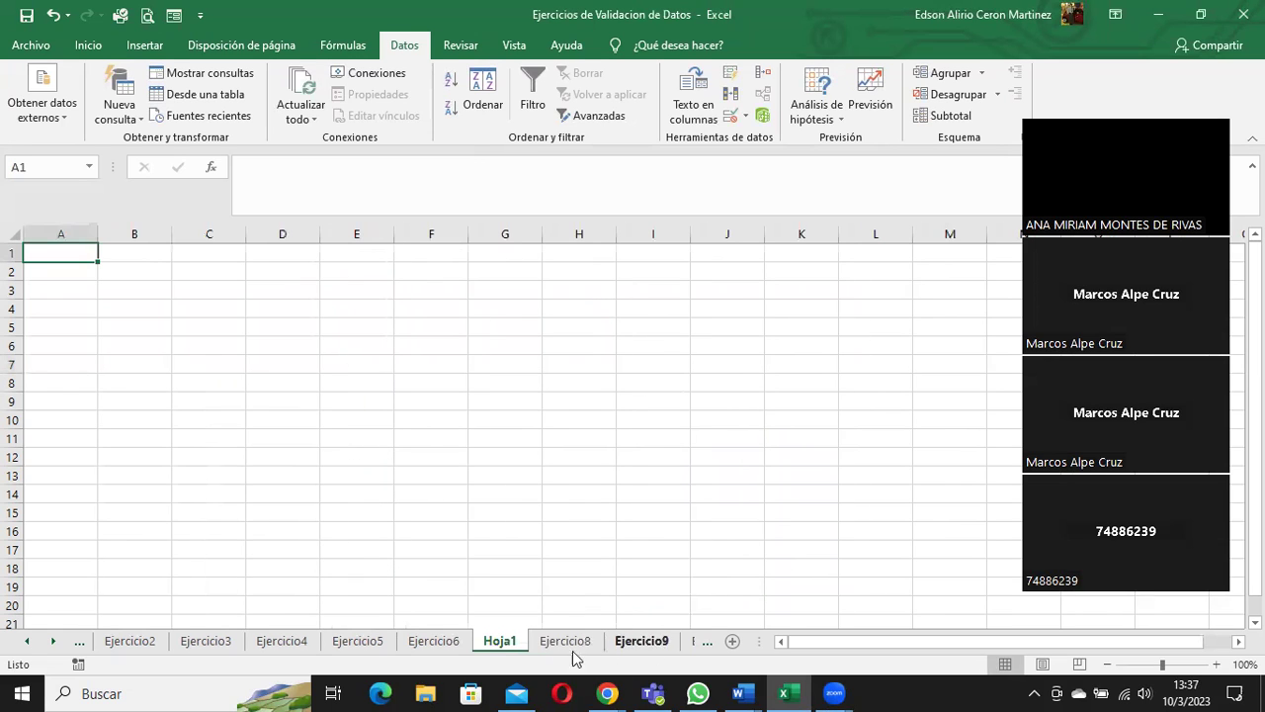
{"action": "left_click_drag", "start_coordinate": [499, 648], "coordinate": [621, 637]}
- Copy the weekday list F1:F7 from Ejercicio8 and paste it at G1 on Hoja1
{"action": "left_click", "coordinate": [510, 641]}
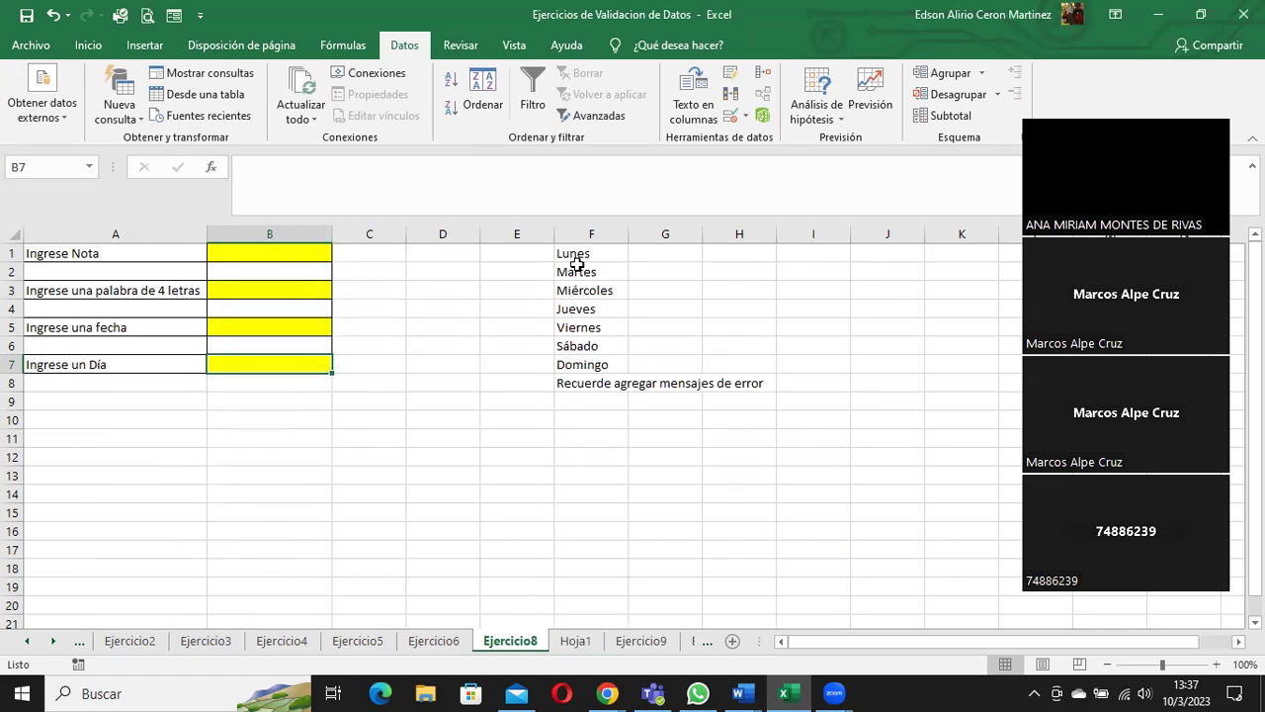
{"action": "left_click_drag", "start_coordinate": [576, 255], "coordinate": [577, 366]}
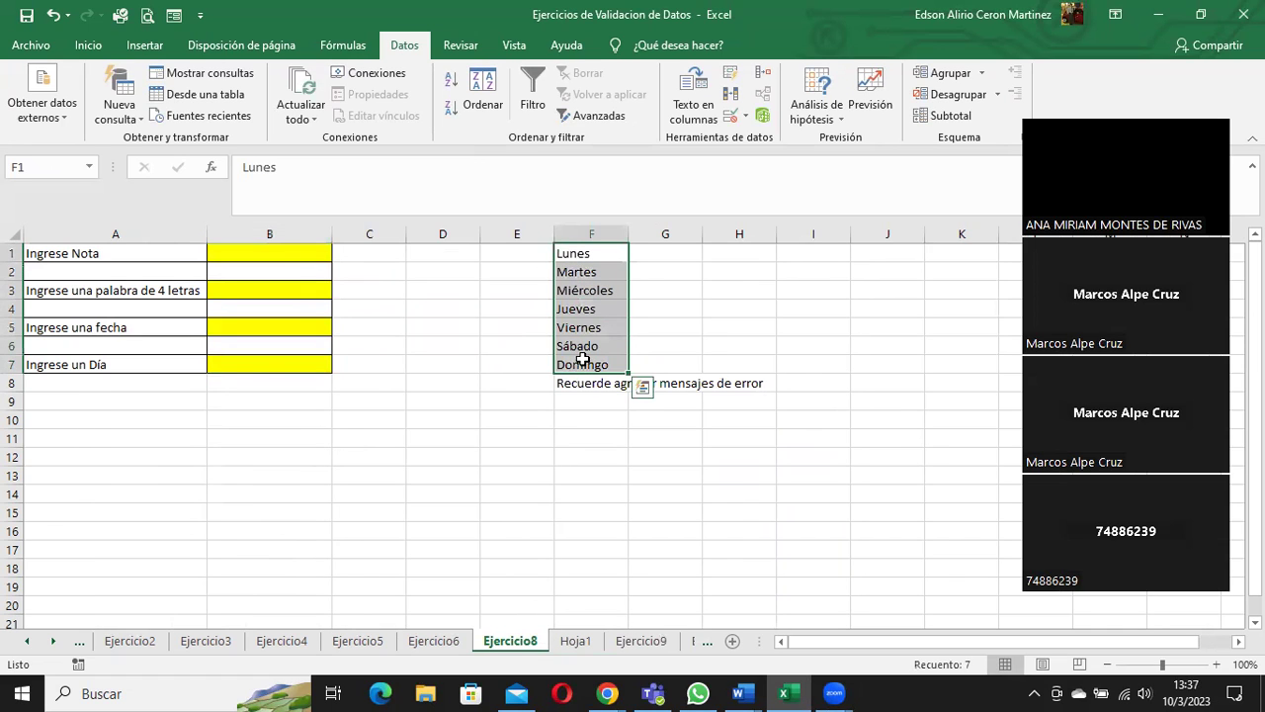
{"action": "key", "text": "ctrl+c"}
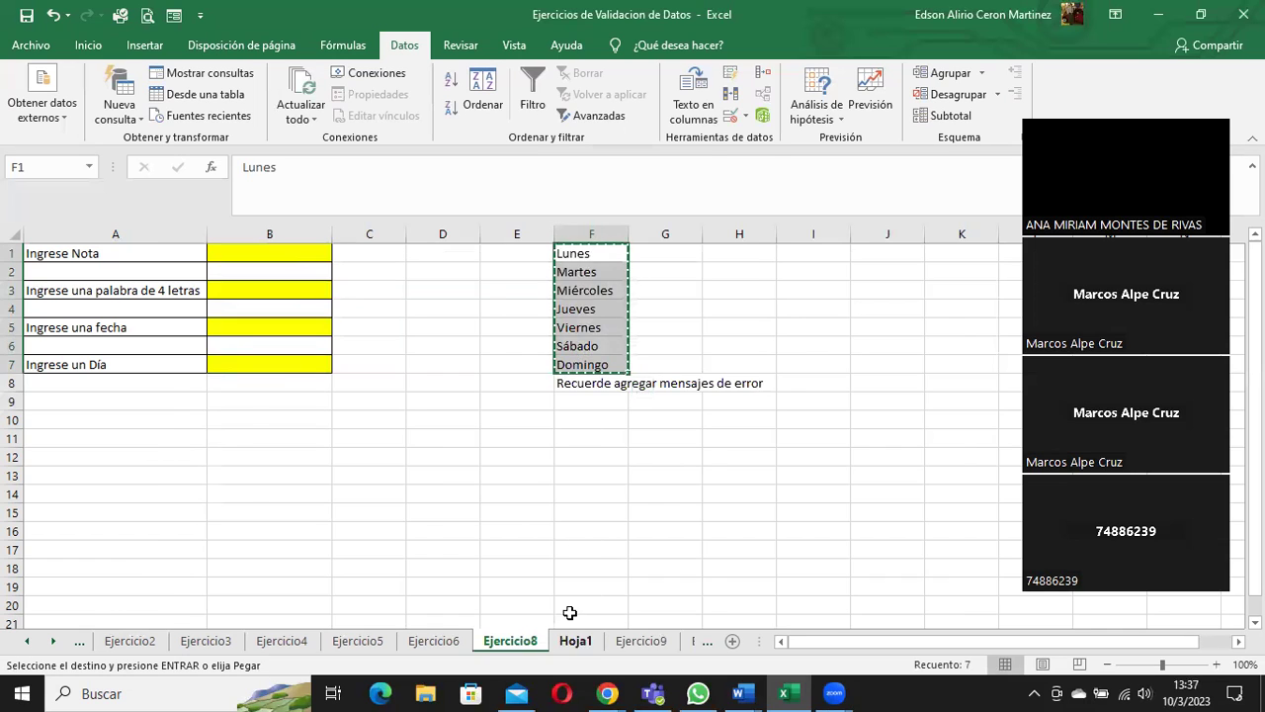
{"action": "left_click", "coordinate": [575, 640]}
{"action": "left_click", "coordinate": [503, 255]}
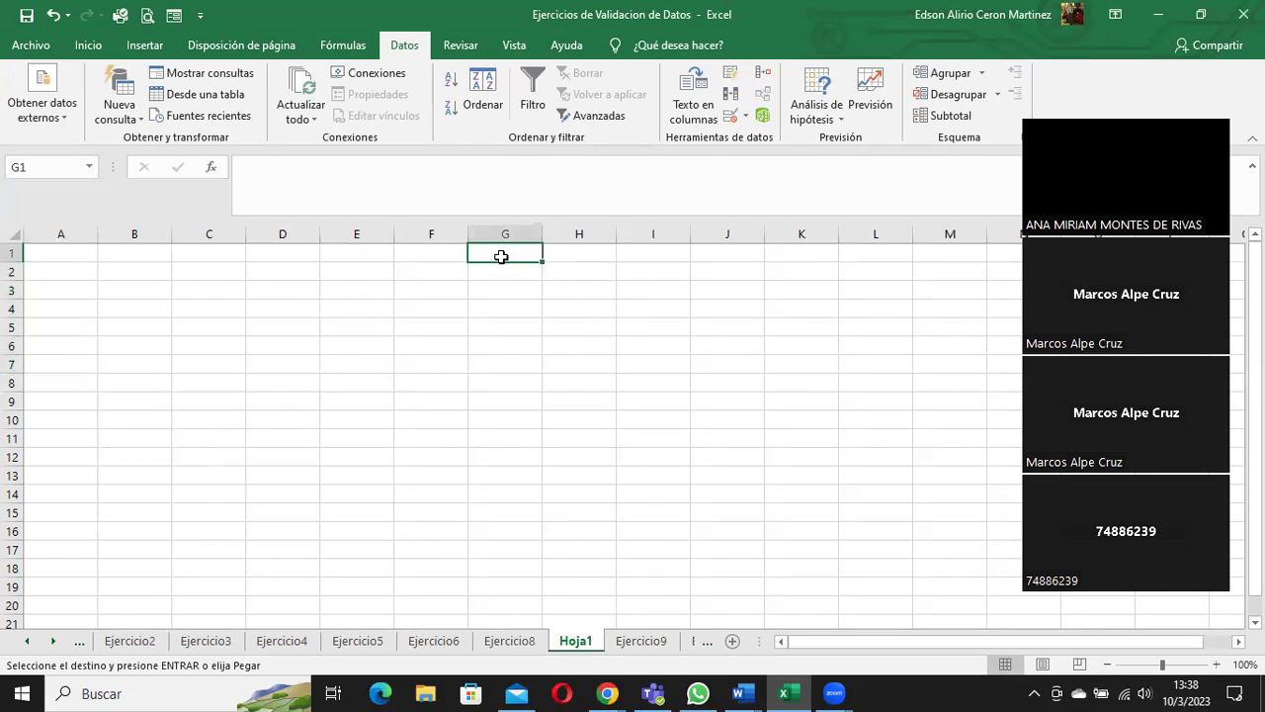
{"action": "key", "text": "ctrl+v"}
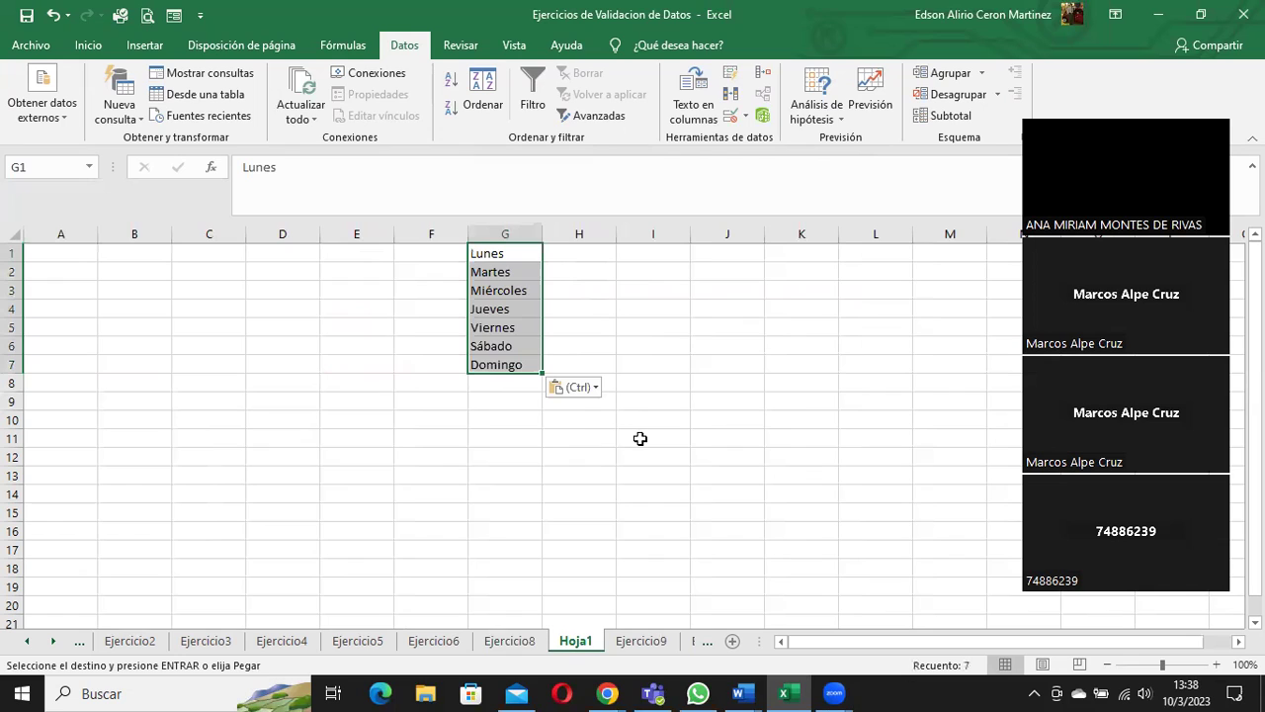
{"action": "left_click", "coordinate": [83, 251]}
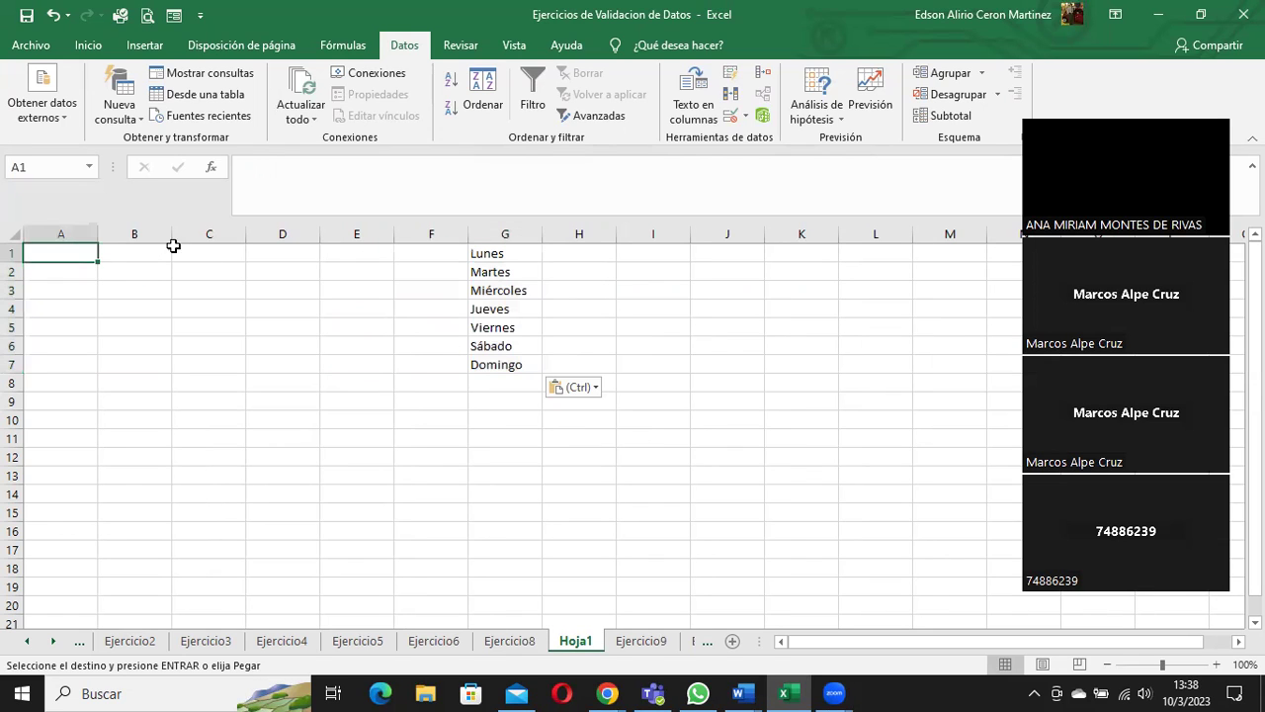
{"action": "left_click", "coordinate": [210, 249]}
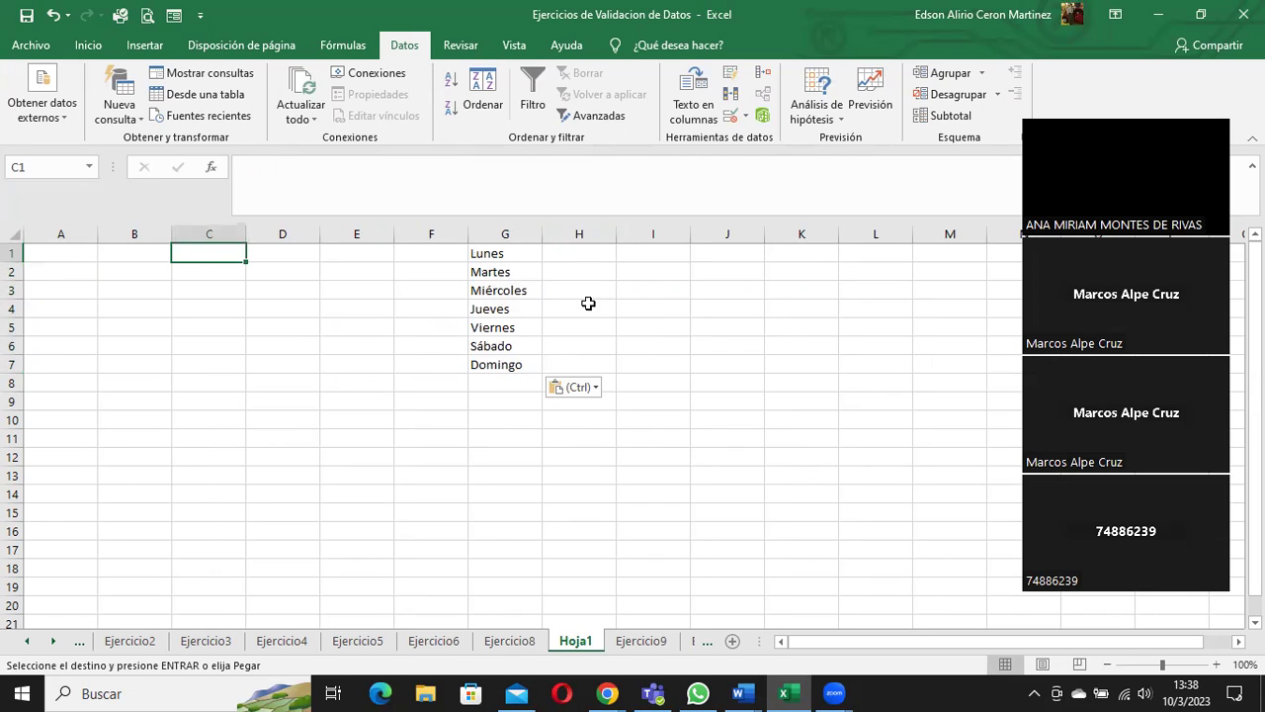
{"action": "left_click", "coordinate": [488, 253]}
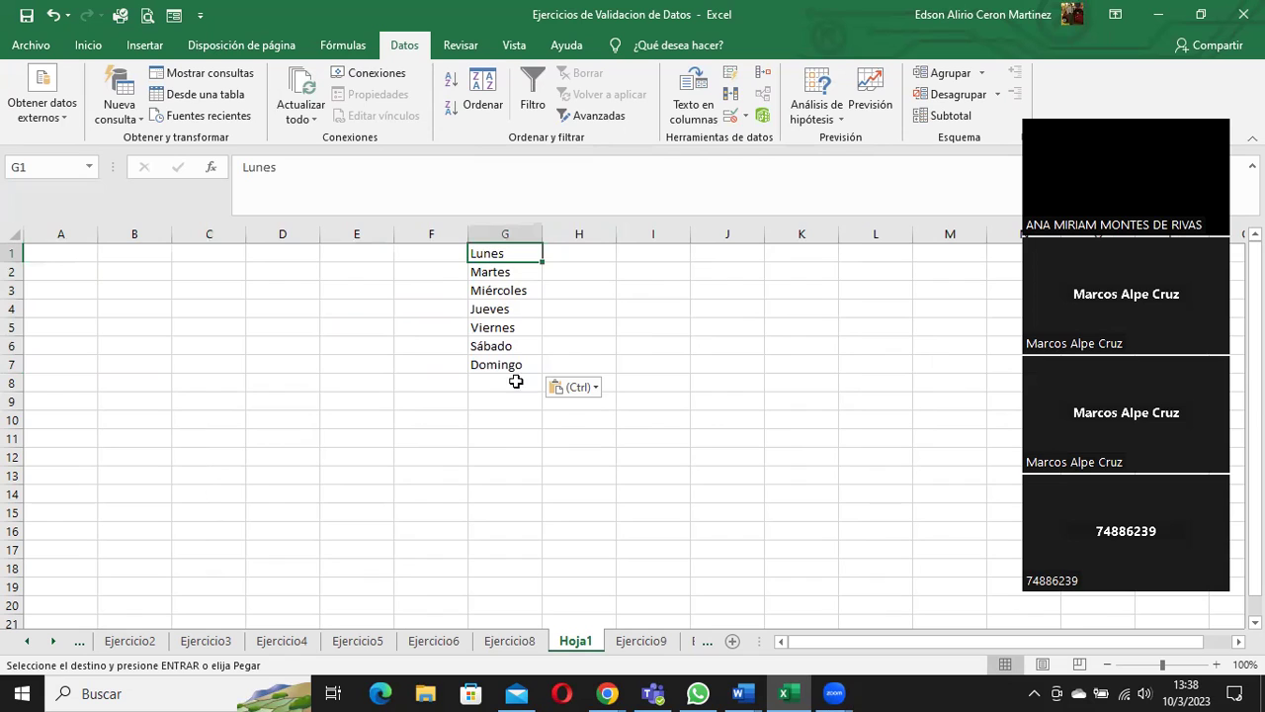
- Delete the old day list and reminder note in F1:F8 on Ejercicio8
{"action": "left_click", "coordinate": [528, 643]}
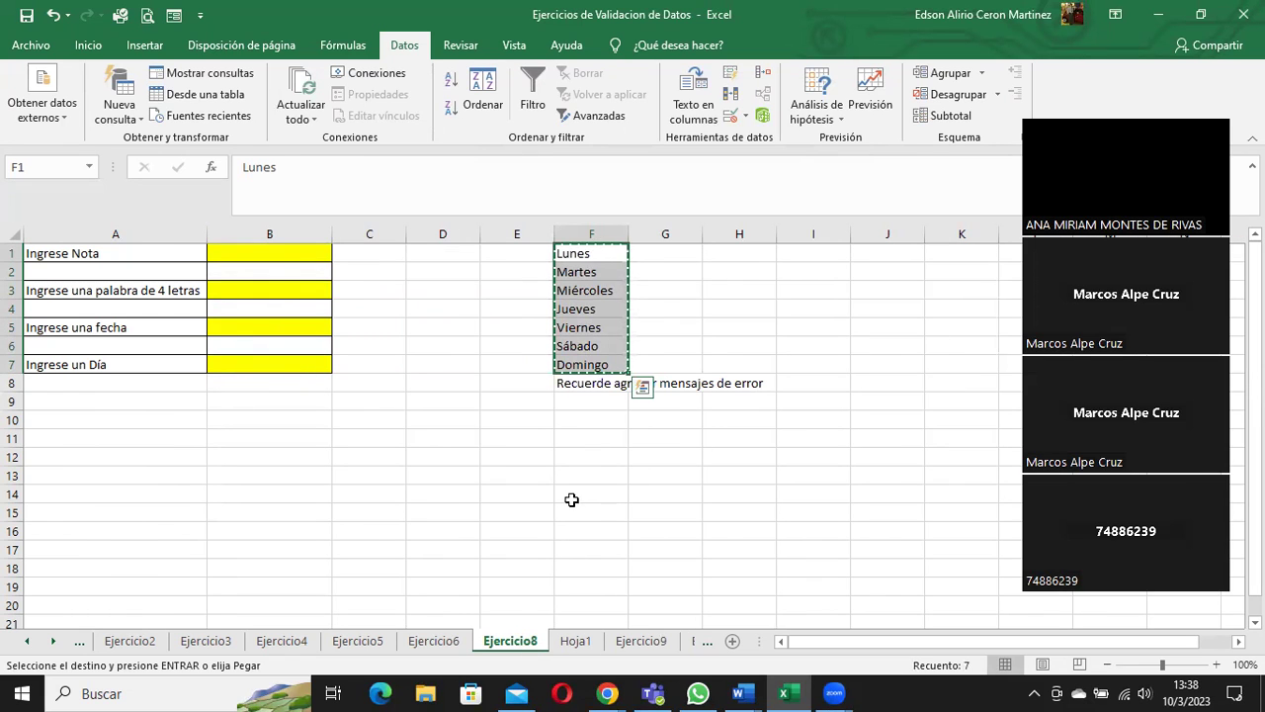
{"action": "key", "text": "Escape"}
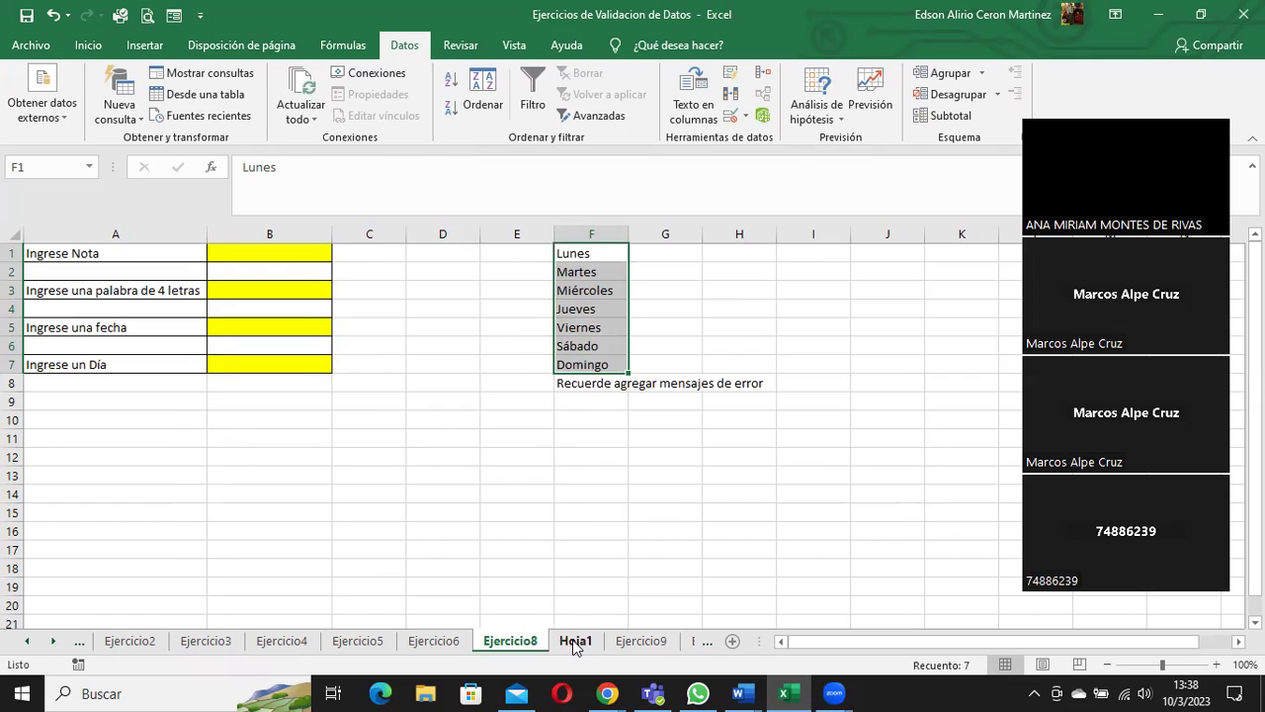
{"action": "left_click", "coordinate": [575, 640]}
{"action": "left_click_drag", "start_coordinate": [504, 253], "coordinate": [503, 366]}
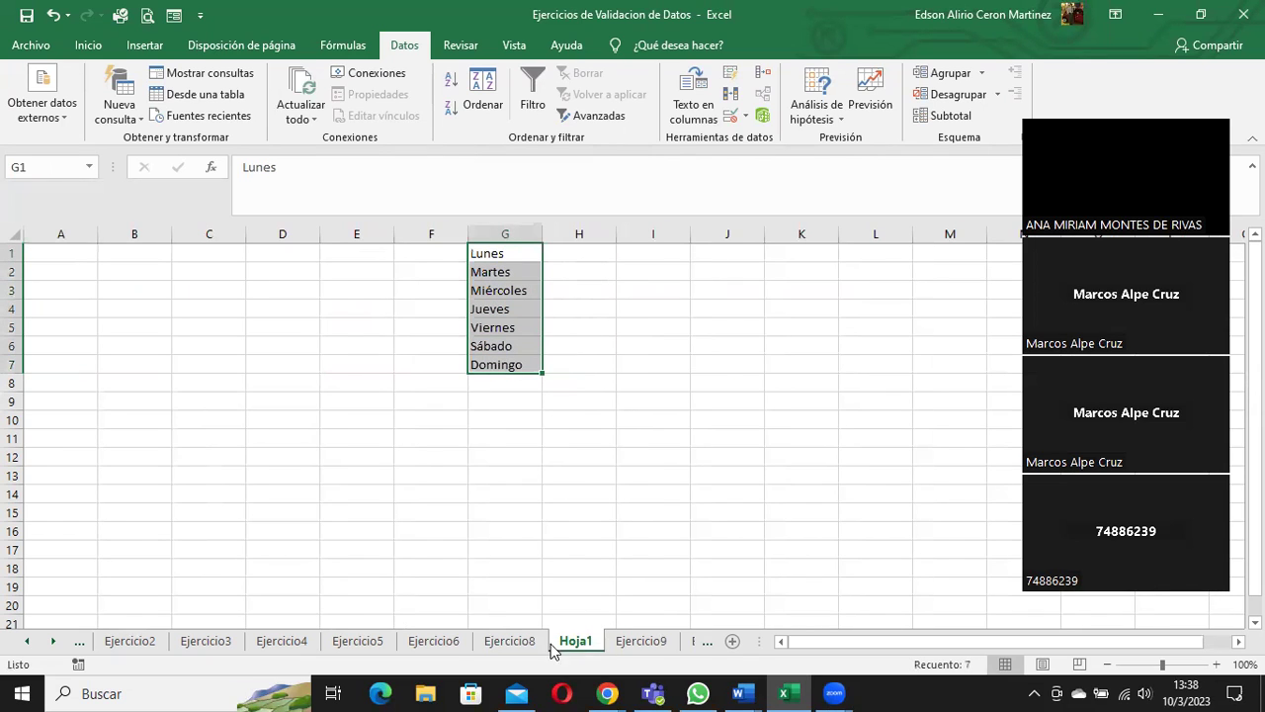
{"action": "left_click", "coordinate": [509, 641]}
{"action": "left_click", "coordinate": [252, 365]}
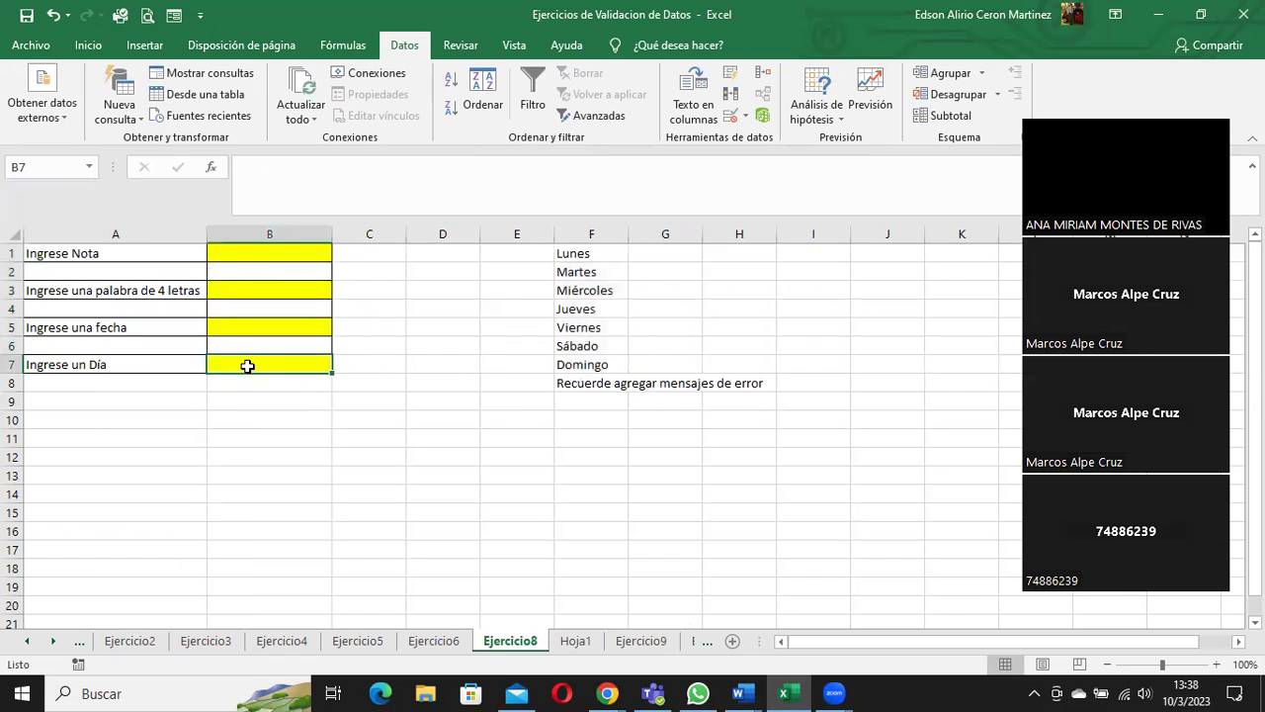
{"action": "left_click_drag", "start_coordinate": [578, 259], "coordinate": [585, 384]}
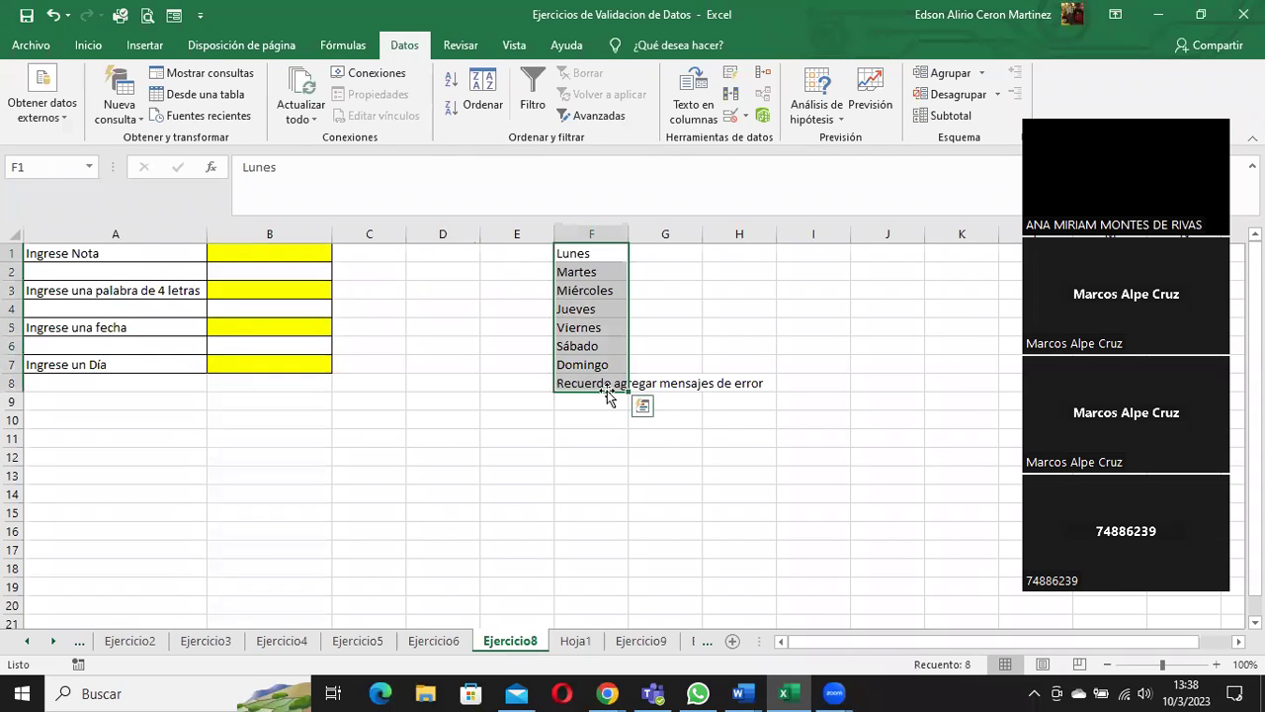
{"action": "key", "text": "Delete"}
{"action": "left_click", "coordinate": [528, 366]}
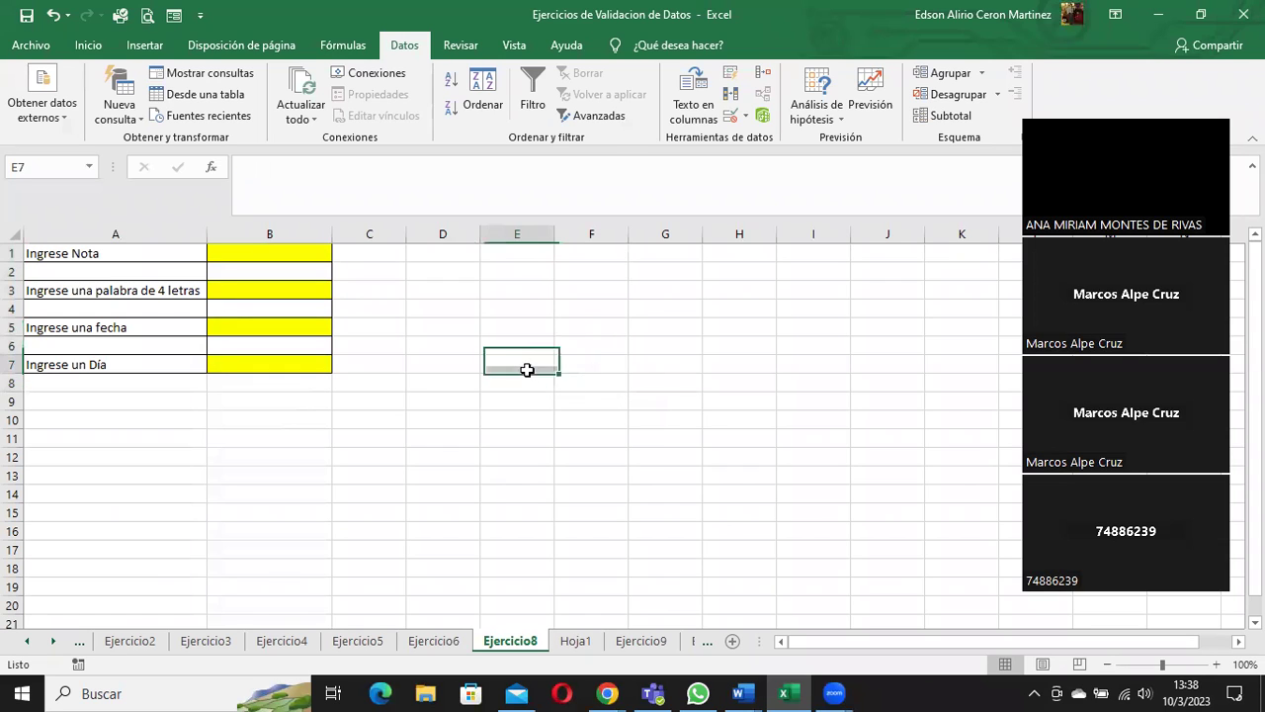
{"action": "left_click", "coordinate": [579, 362]}
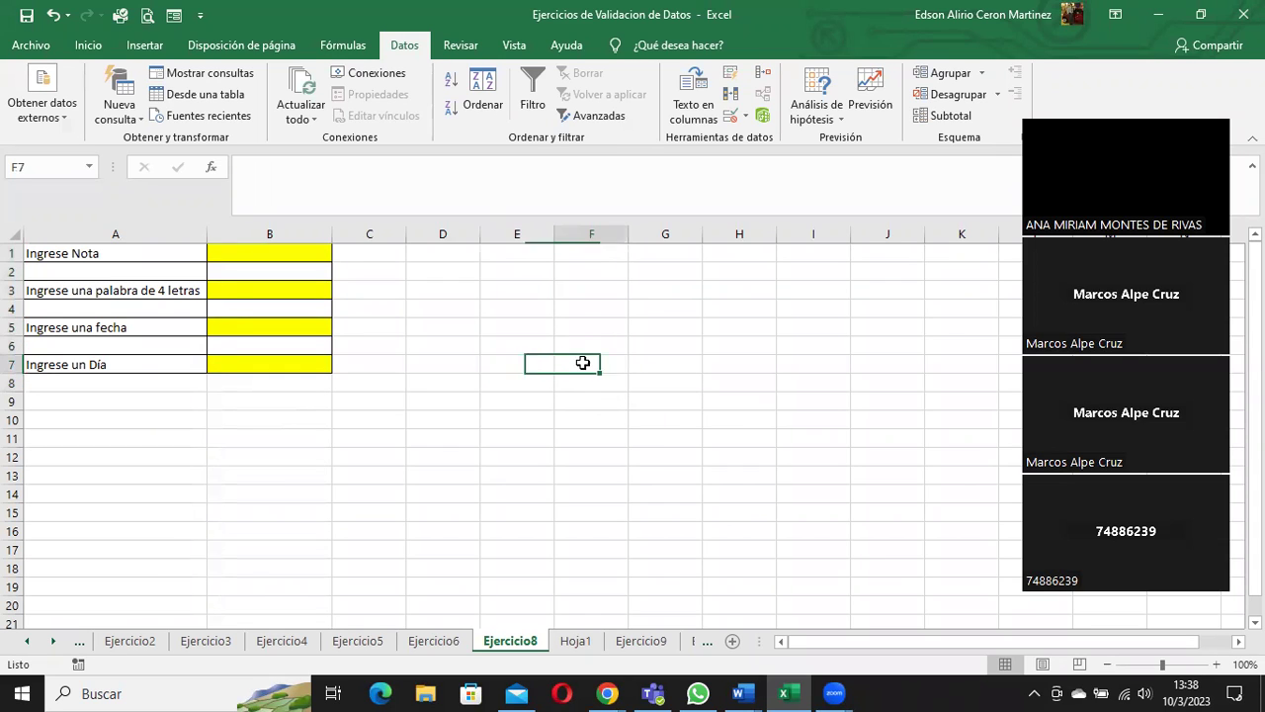
- Switch between Ejercicio8 and Hoja1 to verify the moved weekday list
{"action": "left_click", "coordinate": [295, 367]}
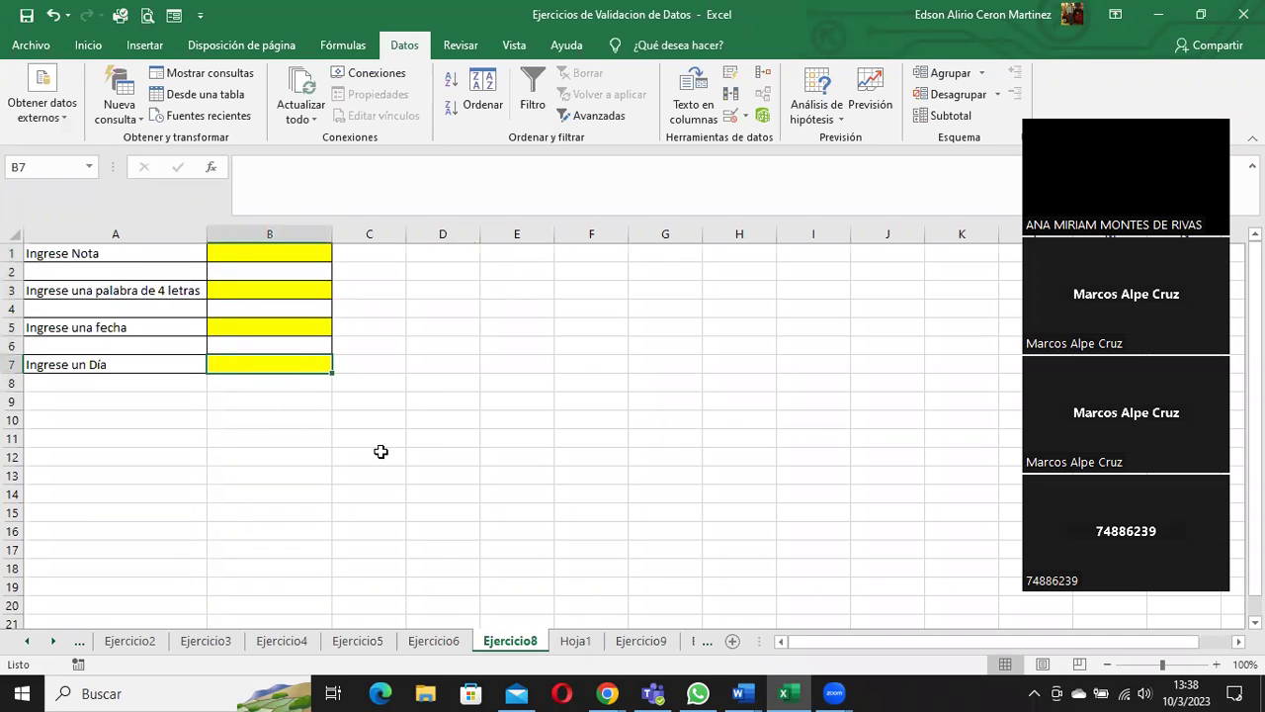
{"action": "left_click", "coordinate": [578, 641]}
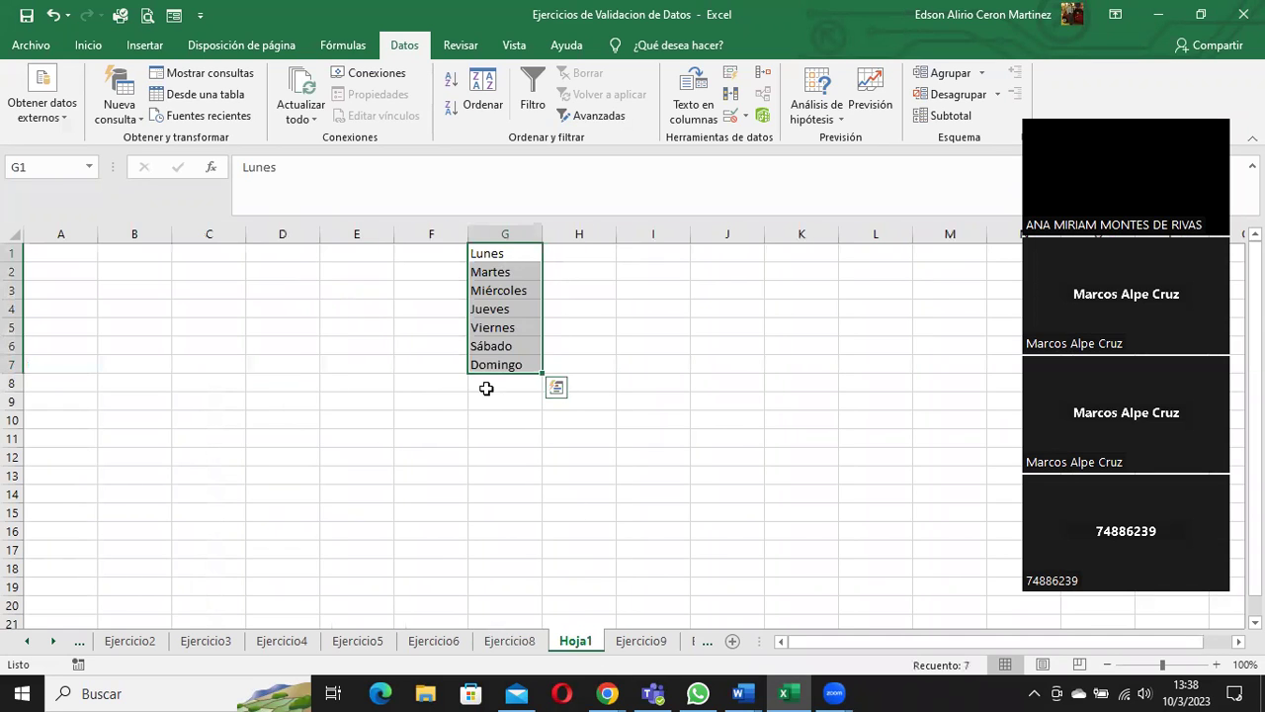
{"action": "left_click", "coordinate": [506, 642]}
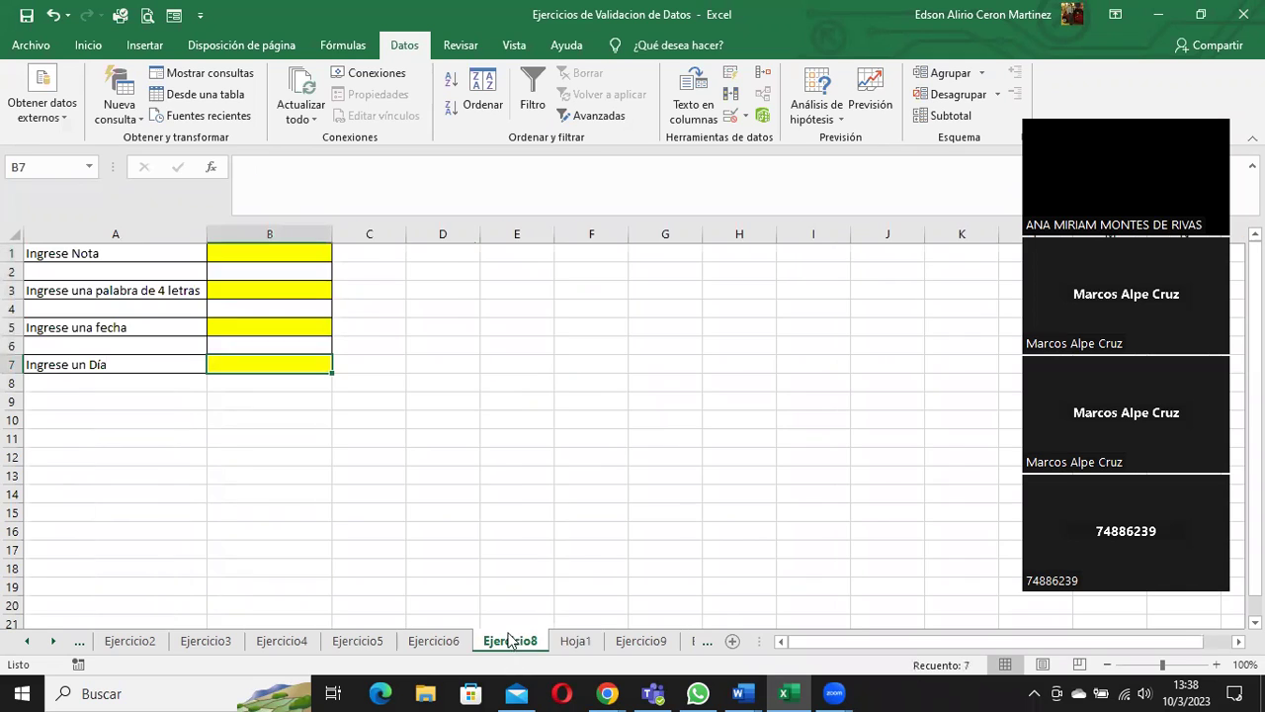
{"action": "left_click", "coordinate": [578, 641]}
{"action": "left_click", "coordinate": [516, 252]}
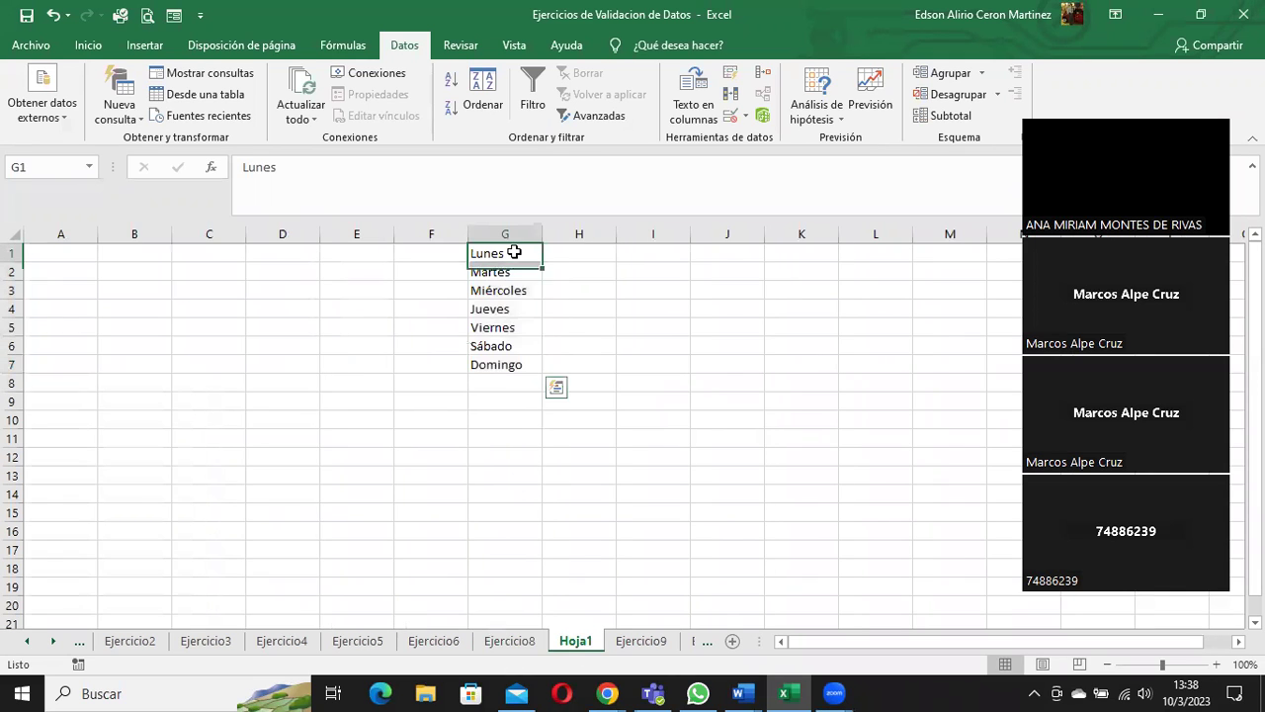
{"action": "left_click", "coordinate": [509, 642]}
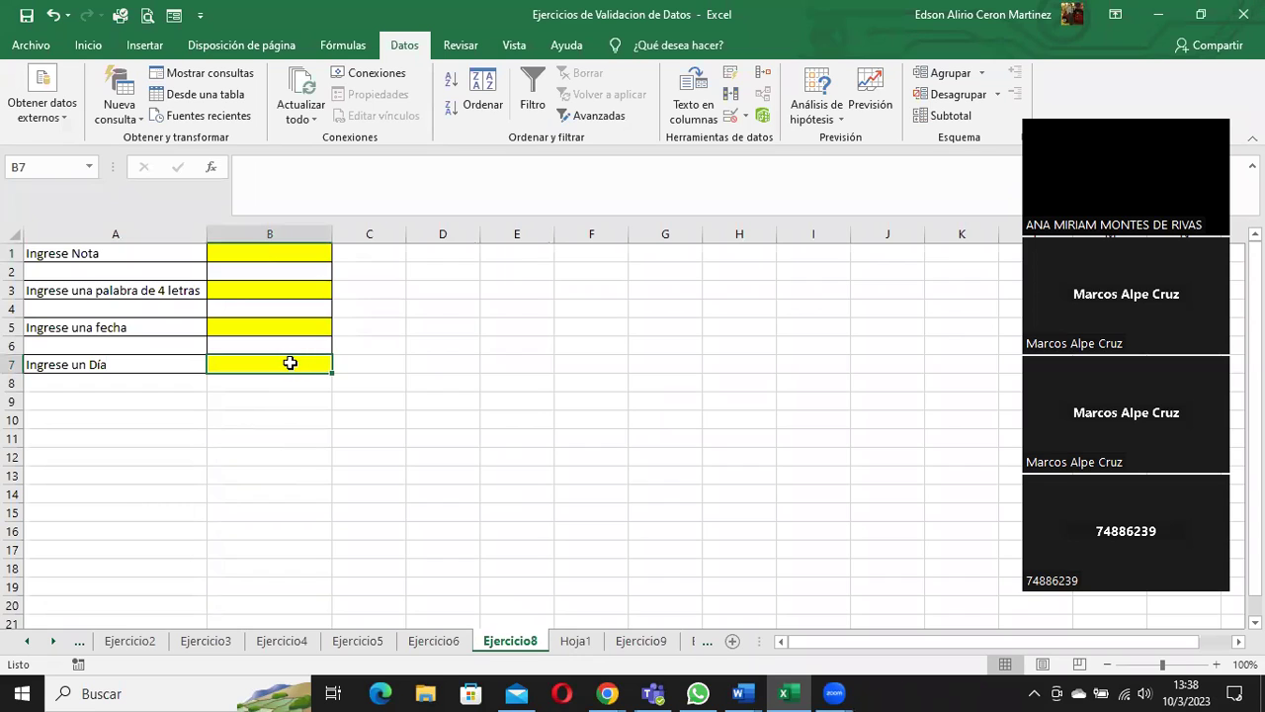
- Set B7's validation to a List sourced from =Hoja1!$G$1:$G$7
{"action": "left_click", "coordinate": [750, 116]}
{"action": "left_click", "coordinate": [786, 143]}
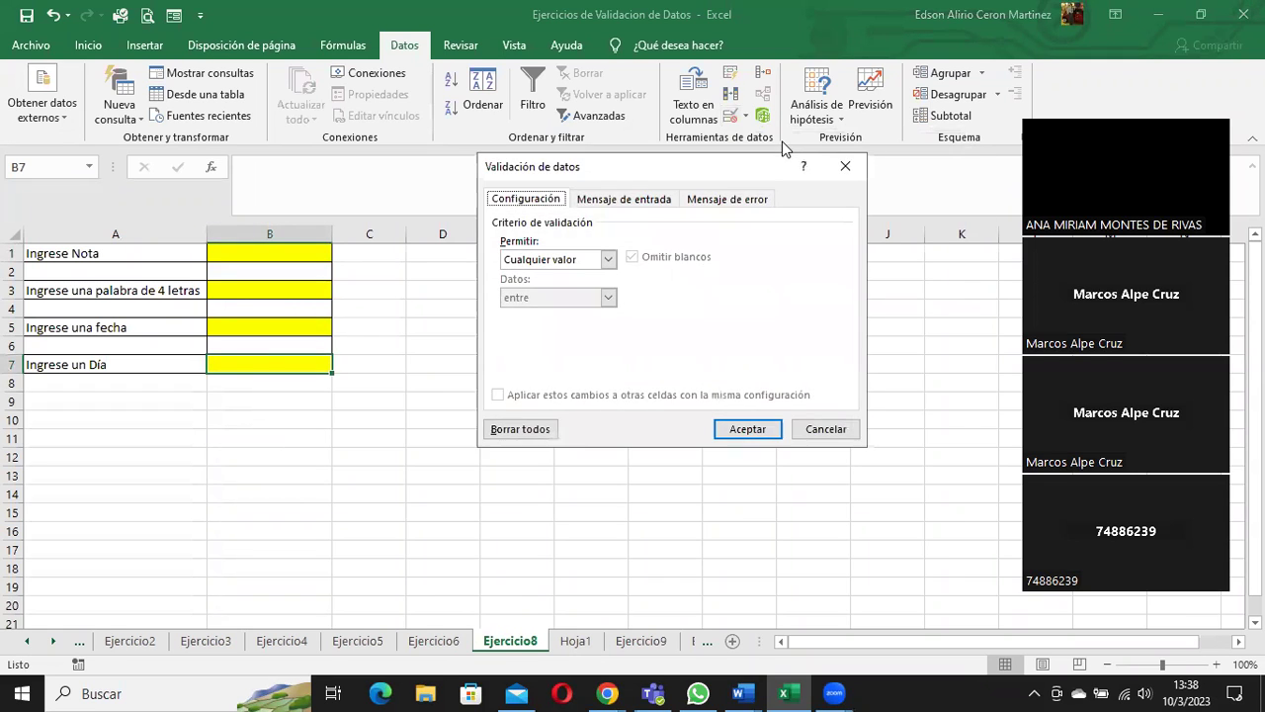
{"action": "left_click", "coordinate": [610, 259]}
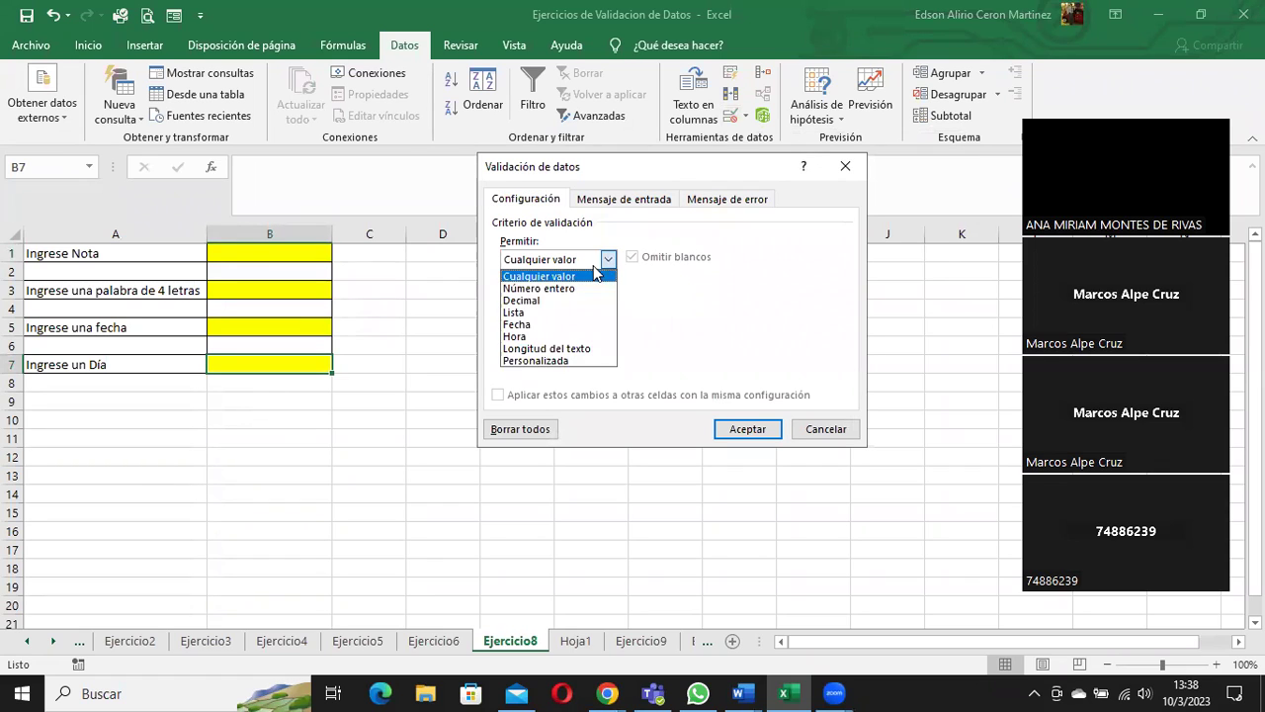
{"action": "left_click", "coordinate": [542, 309]}
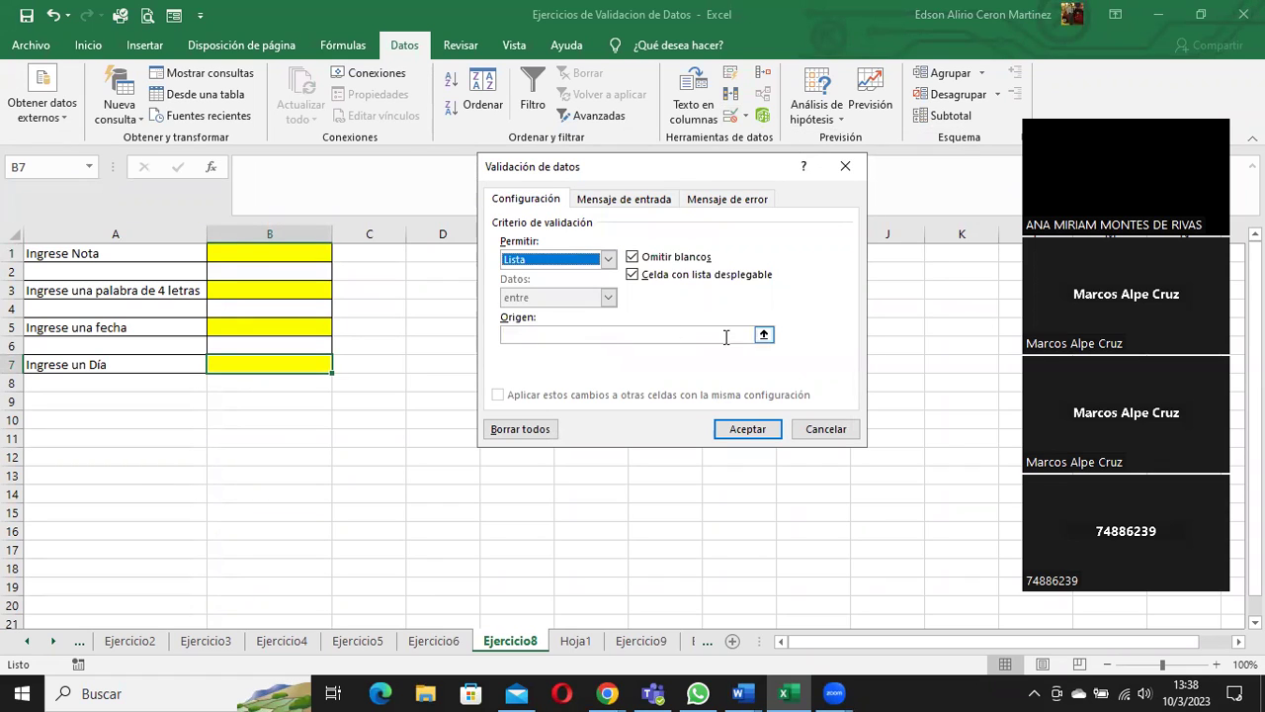
{"action": "left_click", "coordinate": [763, 334]}
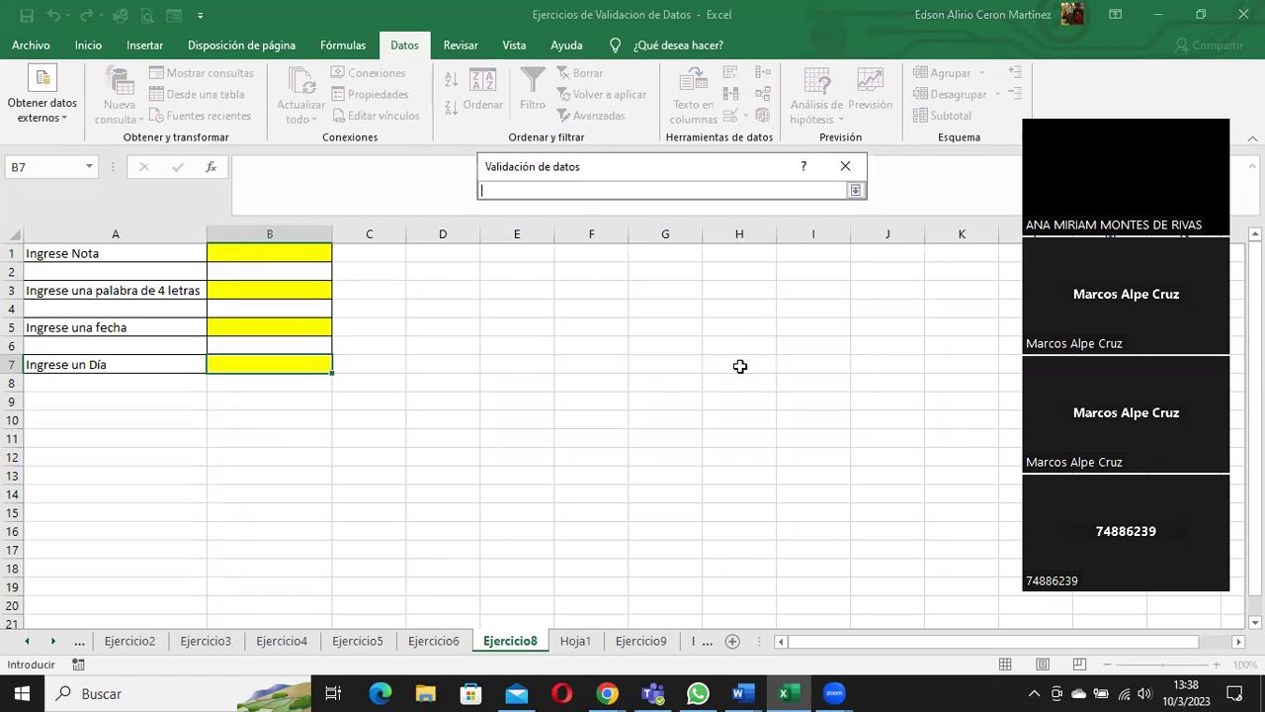
{"action": "left_click", "coordinate": [574, 641]}
{"action": "left_click_drag", "start_coordinate": [488, 255], "coordinate": [490, 364]}
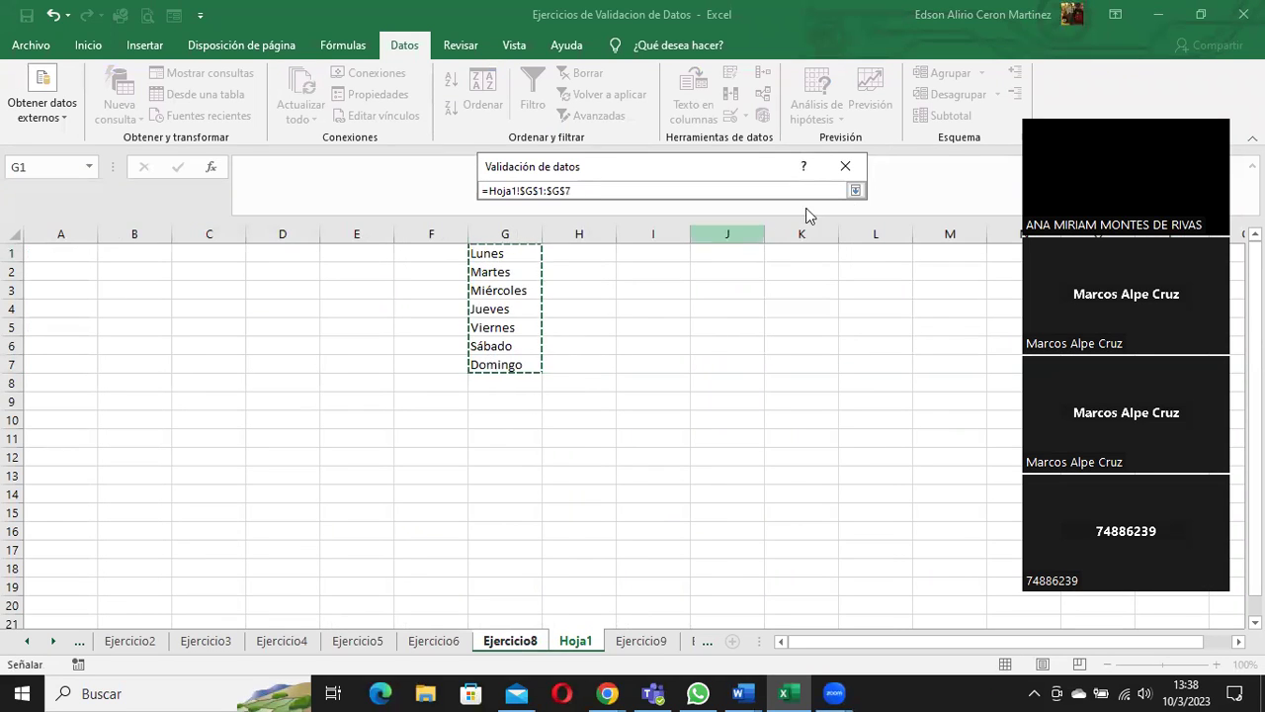
{"action": "left_click", "coordinate": [856, 190]}
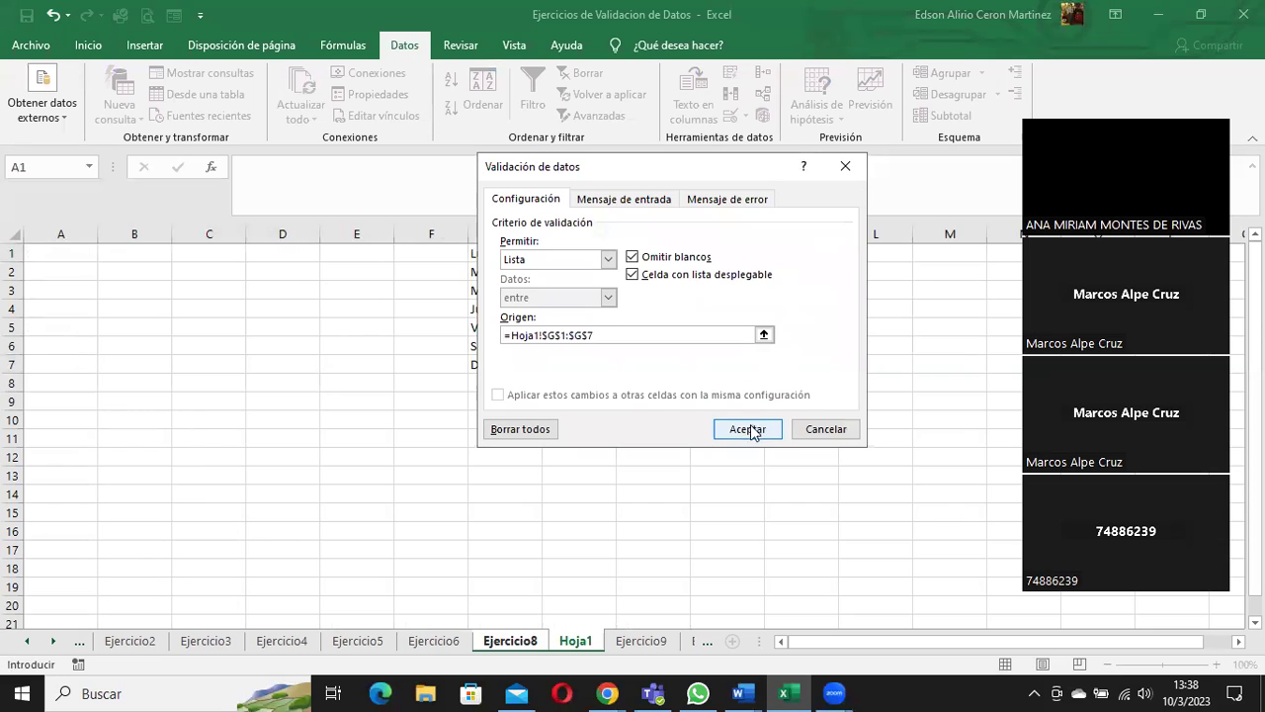
{"action": "left_click", "coordinate": [748, 429]}
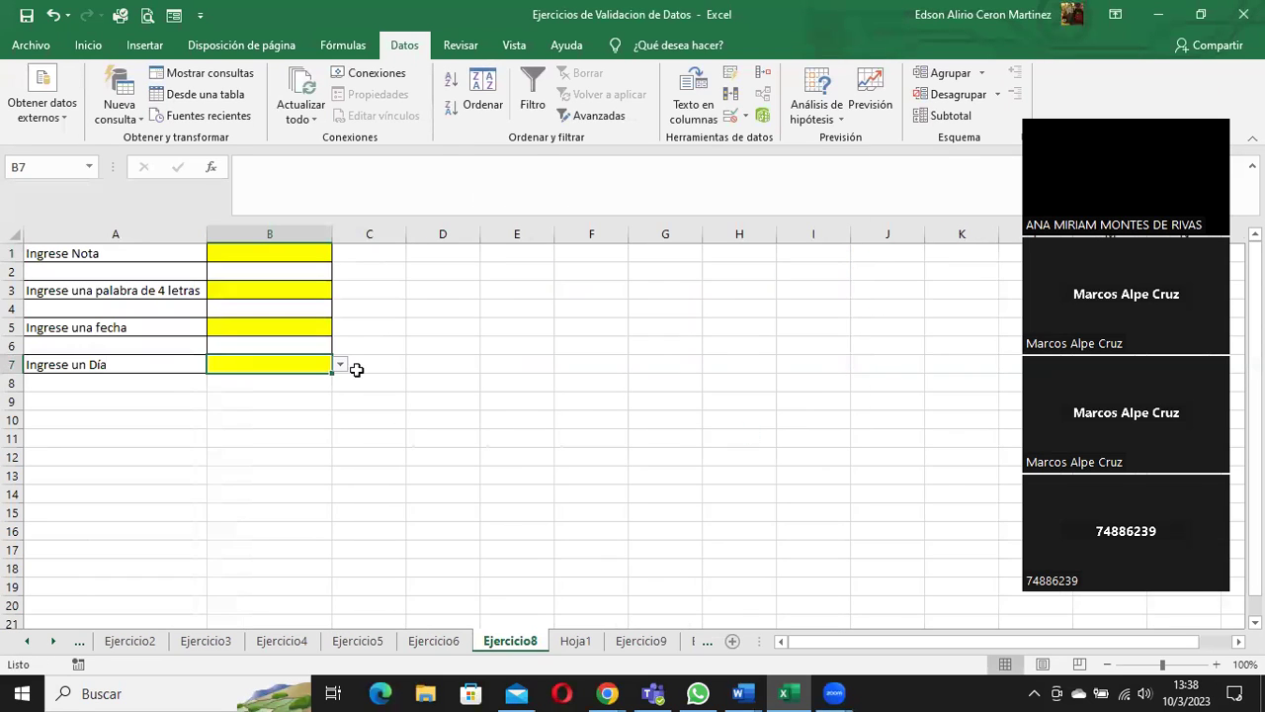
{"action": "left_click", "coordinate": [339, 366]}
{"action": "left_click", "coordinate": [276, 392]}
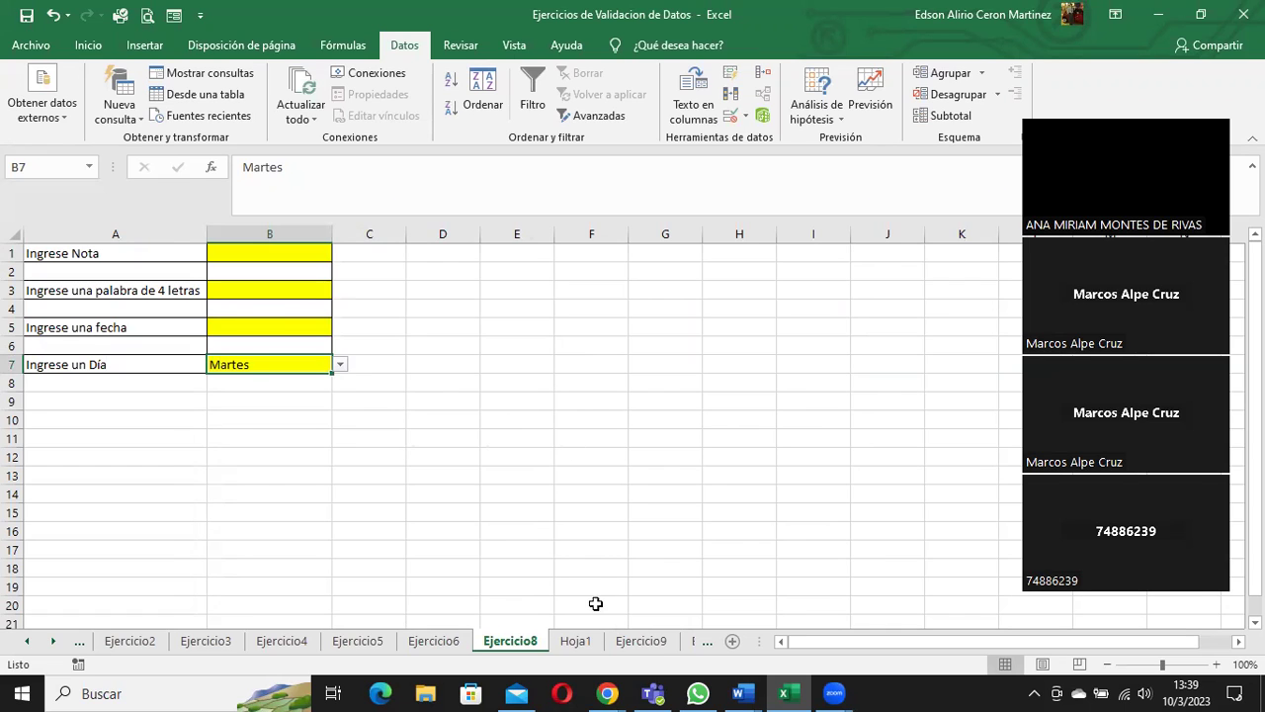
{"action": "left_click", "coordinate": [575, 641]}
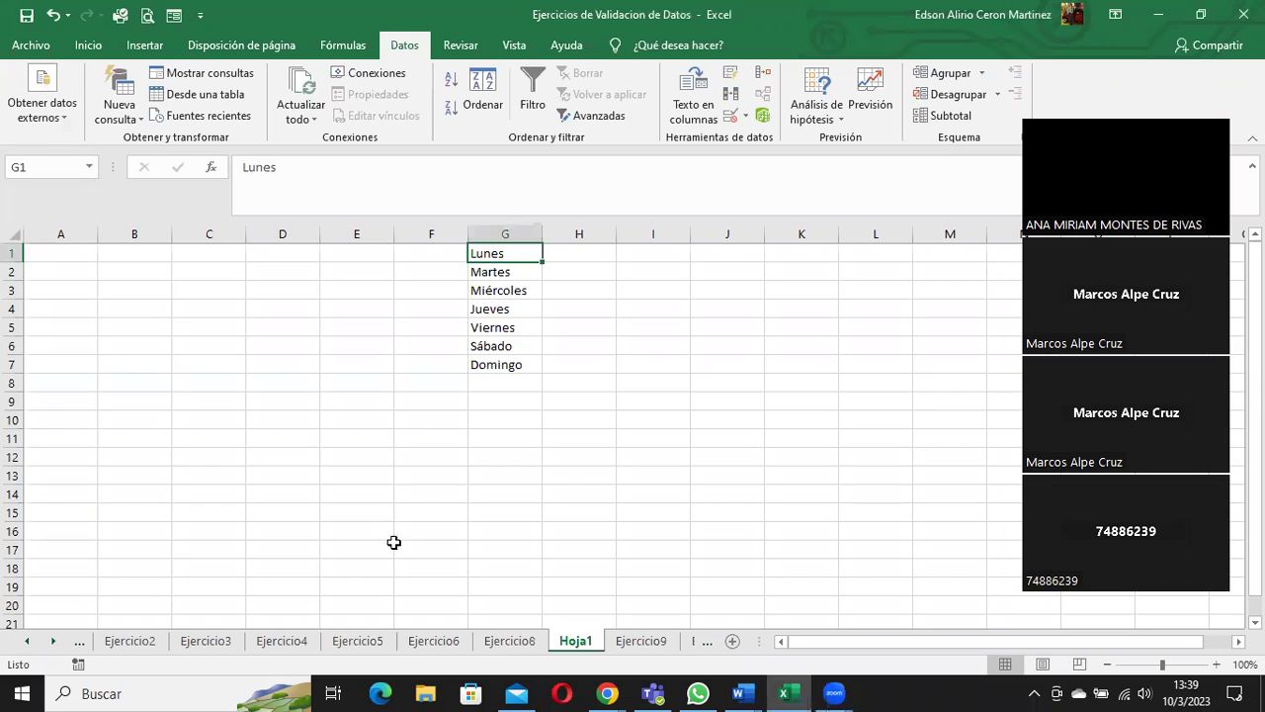
{"action": "left_click", "coordinate": [506, 641]}
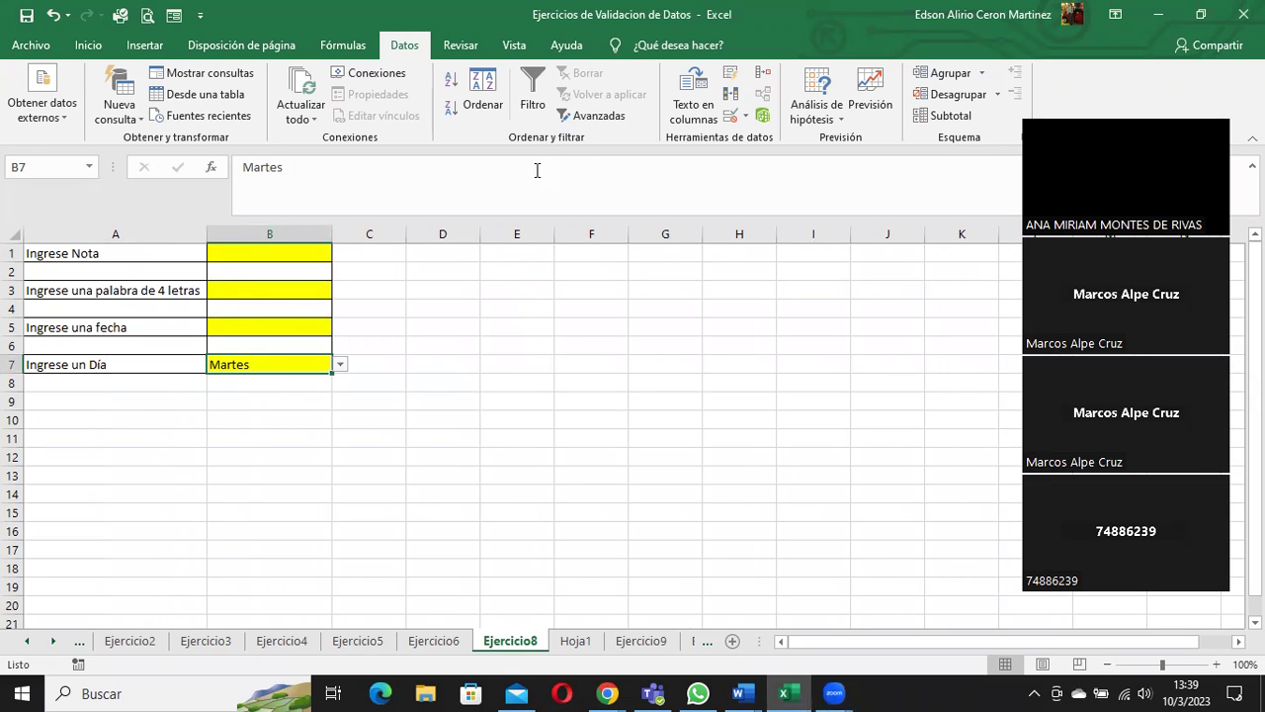
- Clear all data validation from B7 with Borrar todos
{"action": "left_click", "coordinate": [745, 116]}
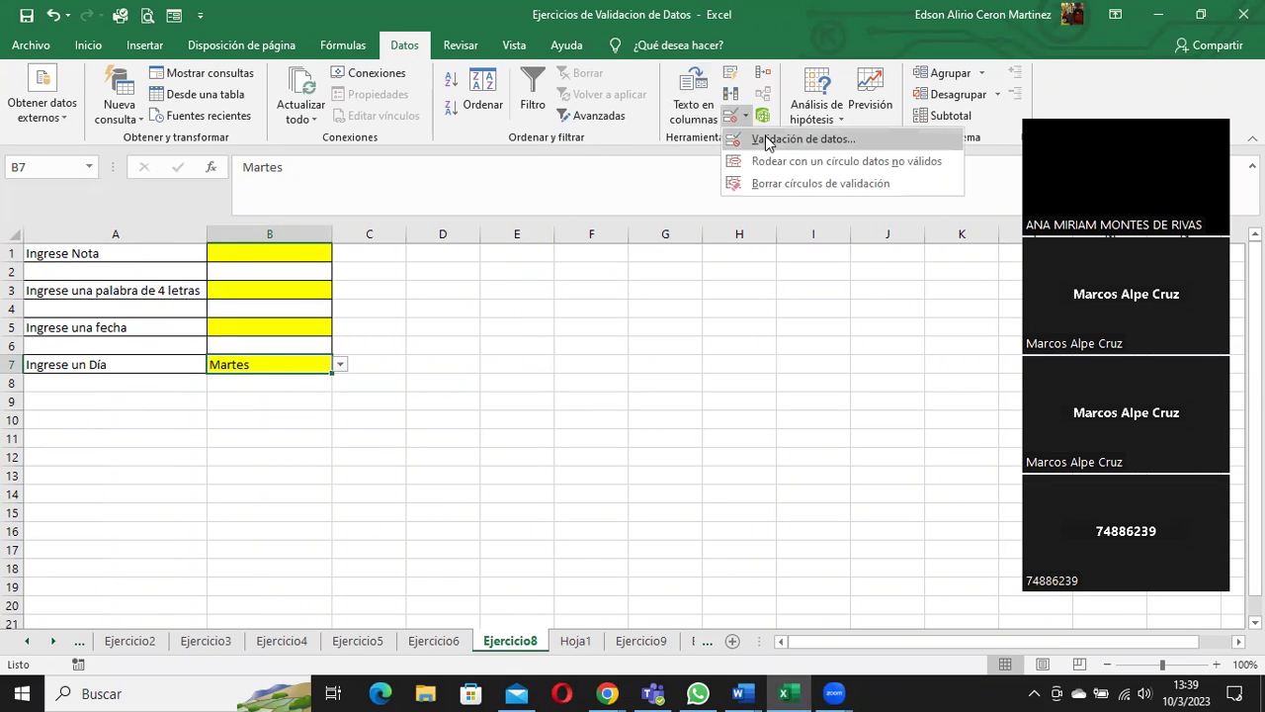
{"action": "left_click", "coordinate": [776, 131]}
{"action": "left_click", "coordinate": [520, 429]}
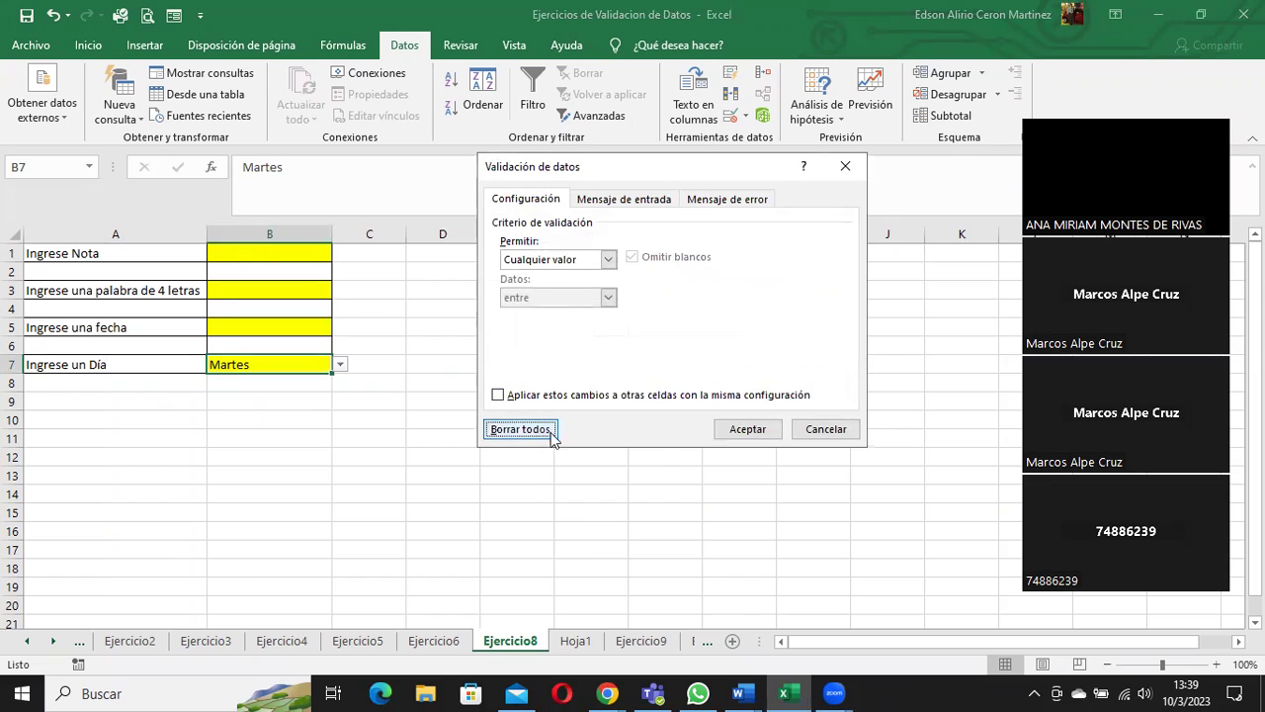
{"action": "left_click", "coordinate": [739, 428]}
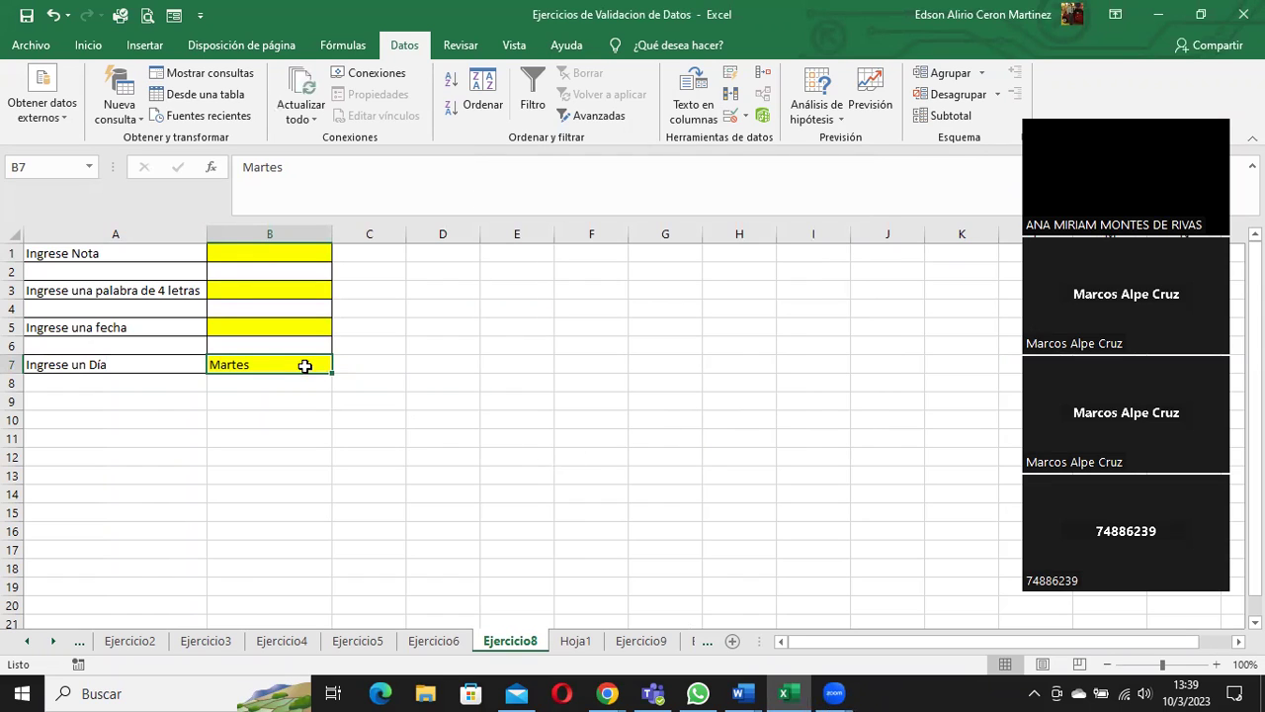
- Delete the Martes value from B7, then review E1:E7 and the Hoja1 day list
{"action": "left_click", "coordinate": [268, 384]}
{"action": "left_click", "coordinate": [264, 364]}
{"action": "key", "text": "Delete"}
{"action": "left_click_drag", "start_coordinate": [538, 257], "coordinate": [528, 363]}
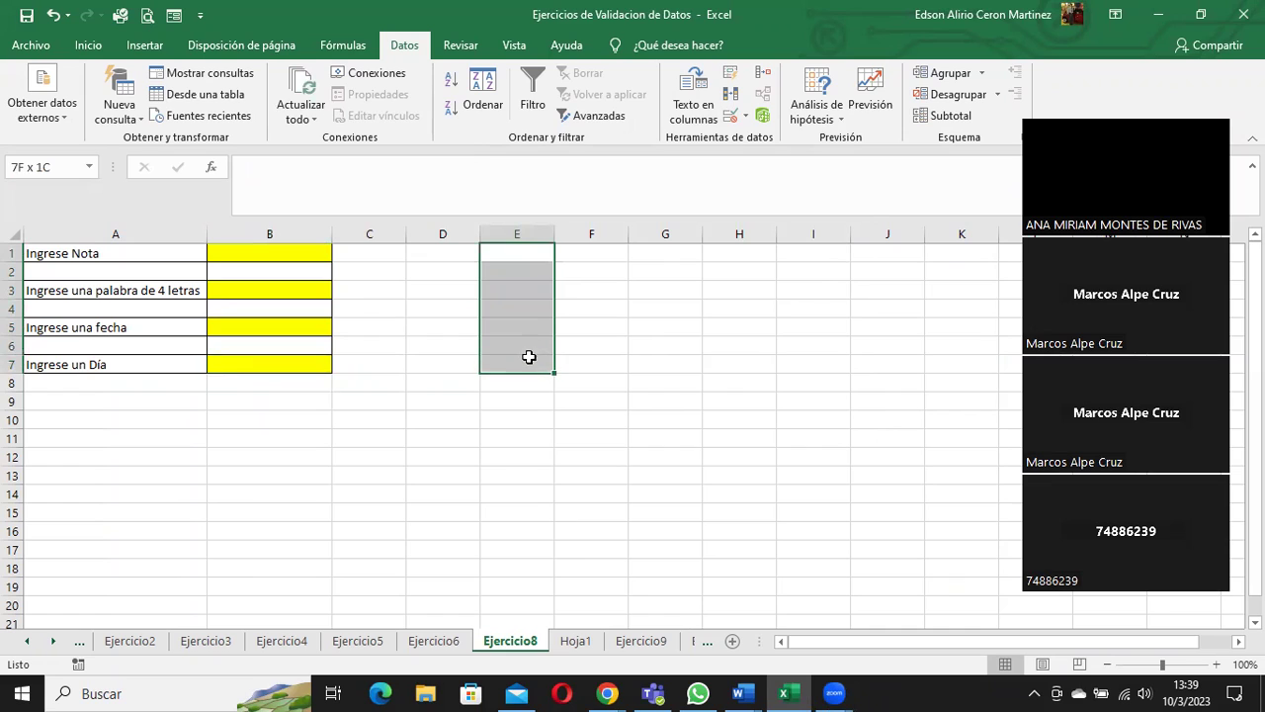
{"action": "left_click", "coordinate": [487, 271]}
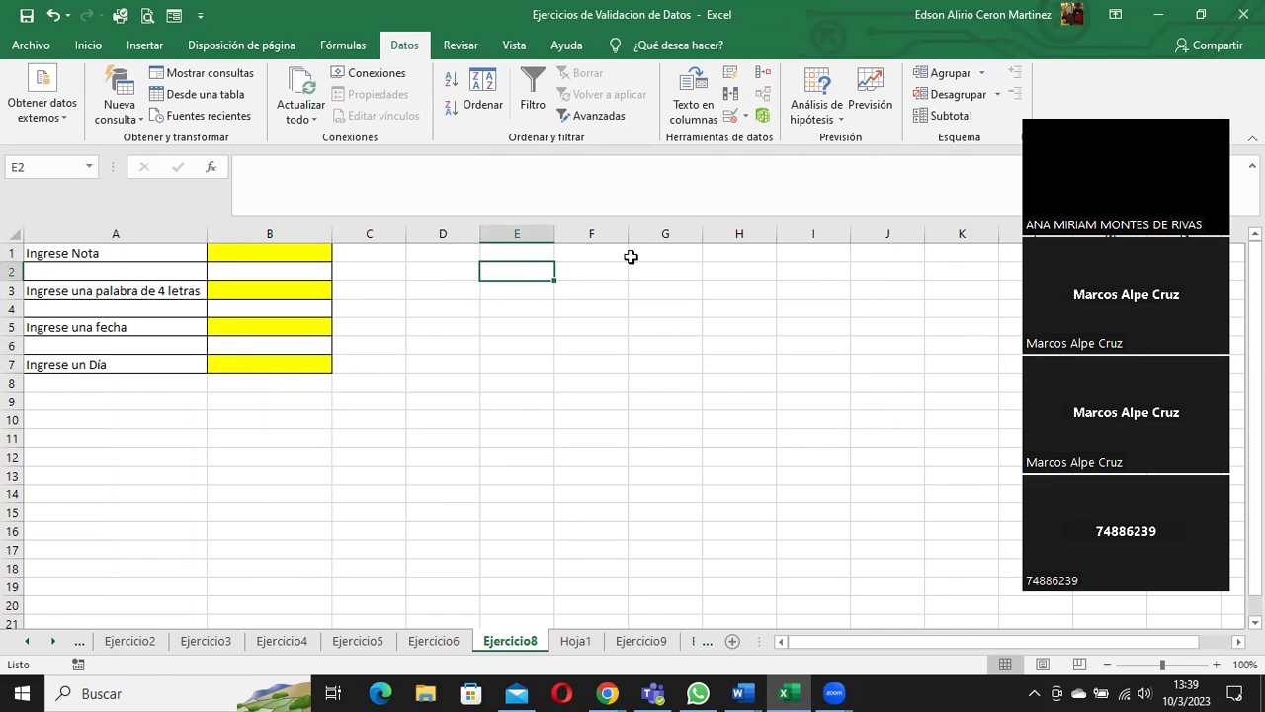
{"action": "left_click", "coordinate": [578, 640]}
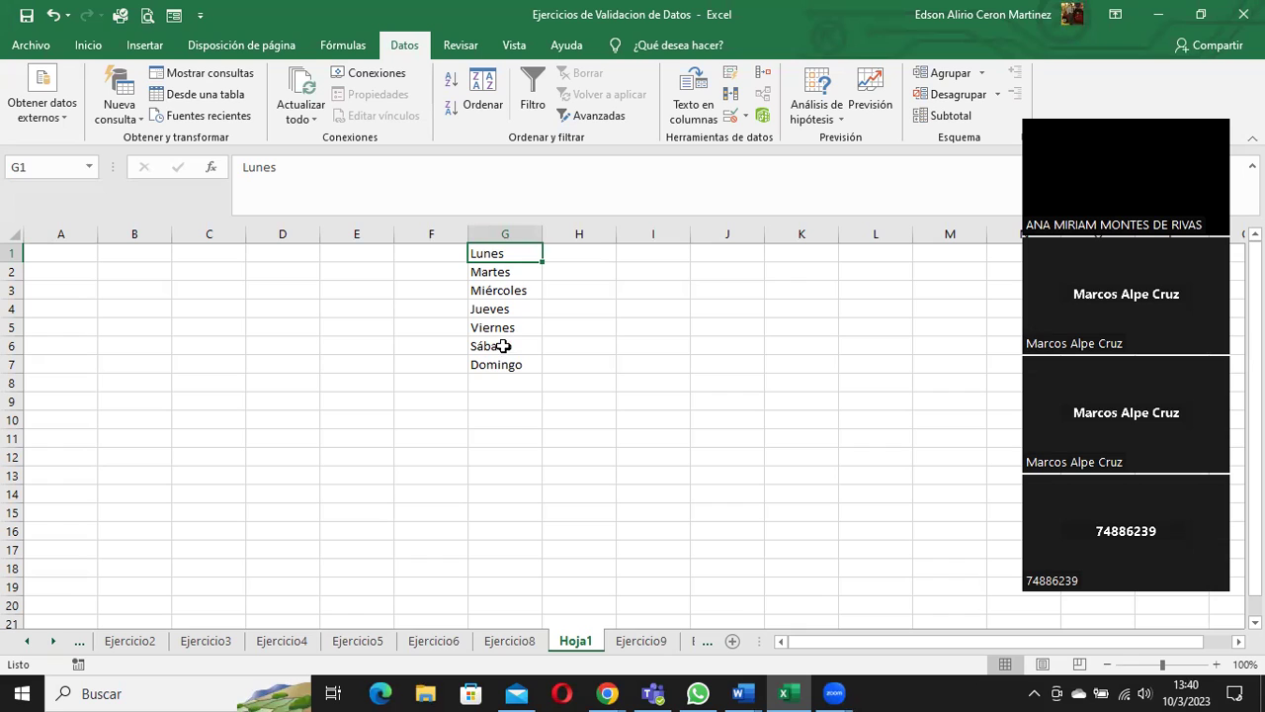
{"action": "left_click", "coordinate": [510, 641]}
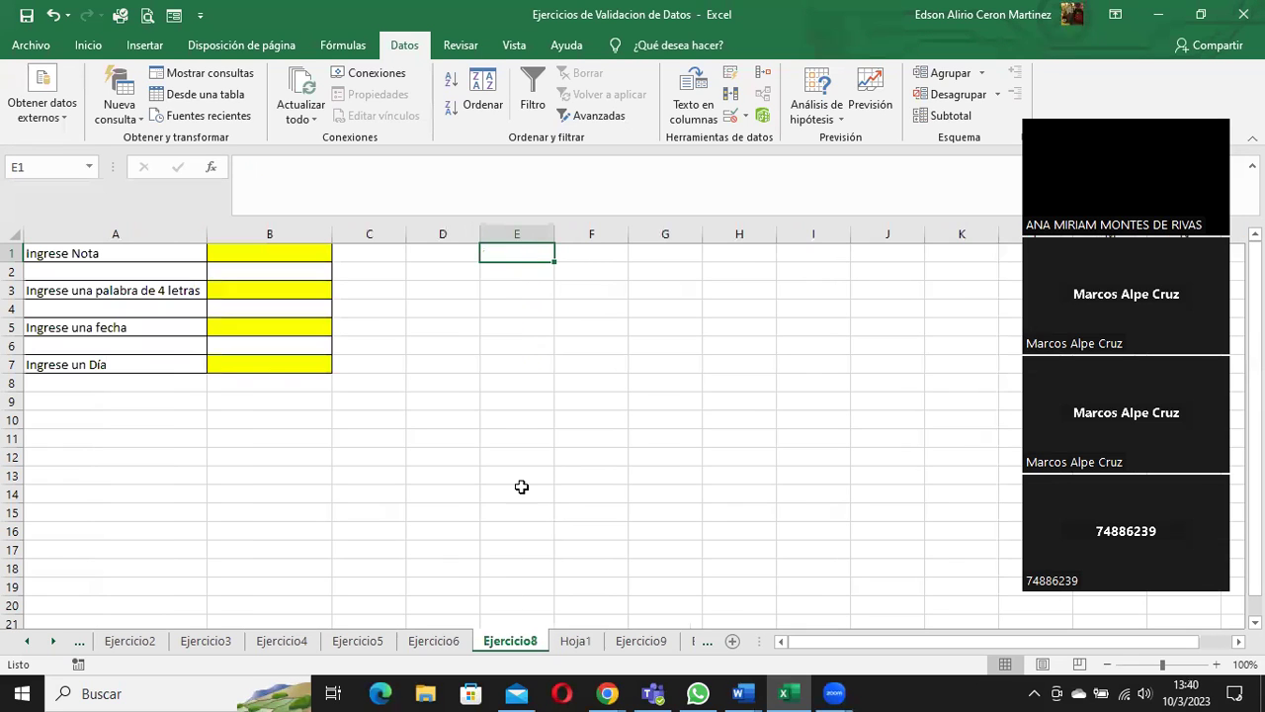
{"action": "left_click", "coordinate": [230, 364]}
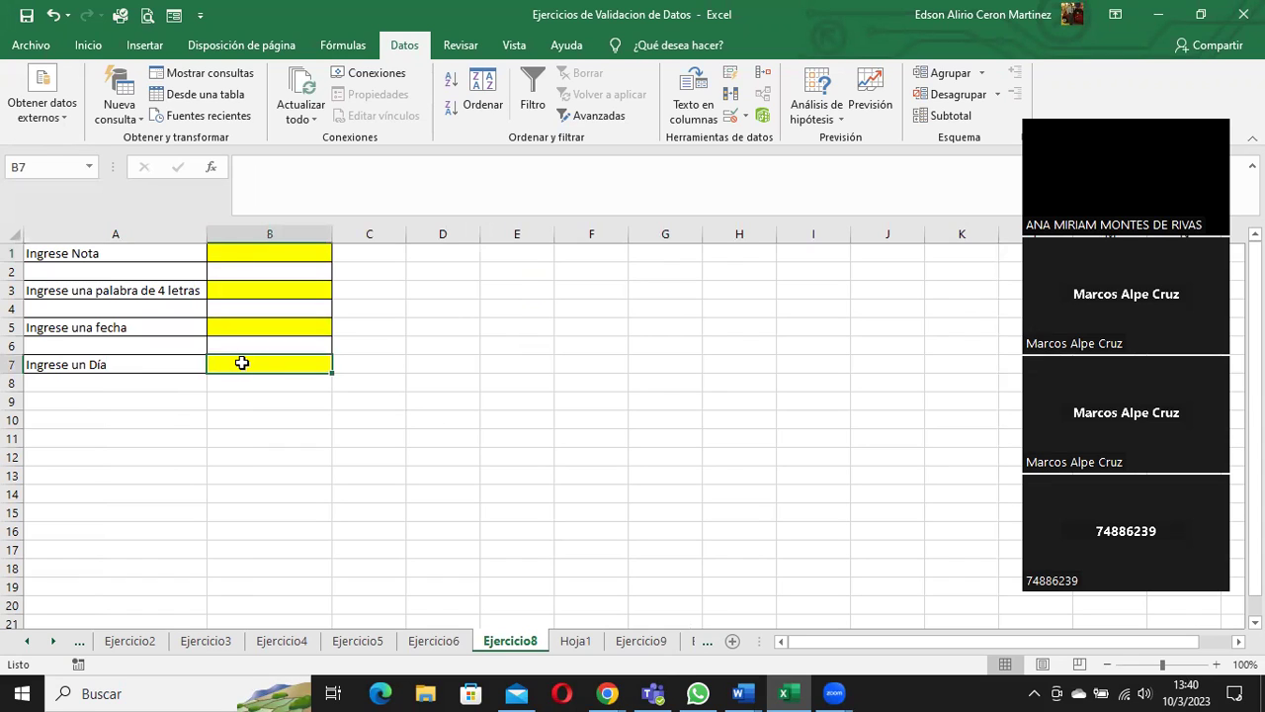
- Give B7 a list validation sourced from Hoja1!$G$1:$G$7, the Lunes–Domingo weekdays
{"action": "left_click", "coordinate": [748, 117]}
{"action": "left_click", "coordinate": [756, 134]}
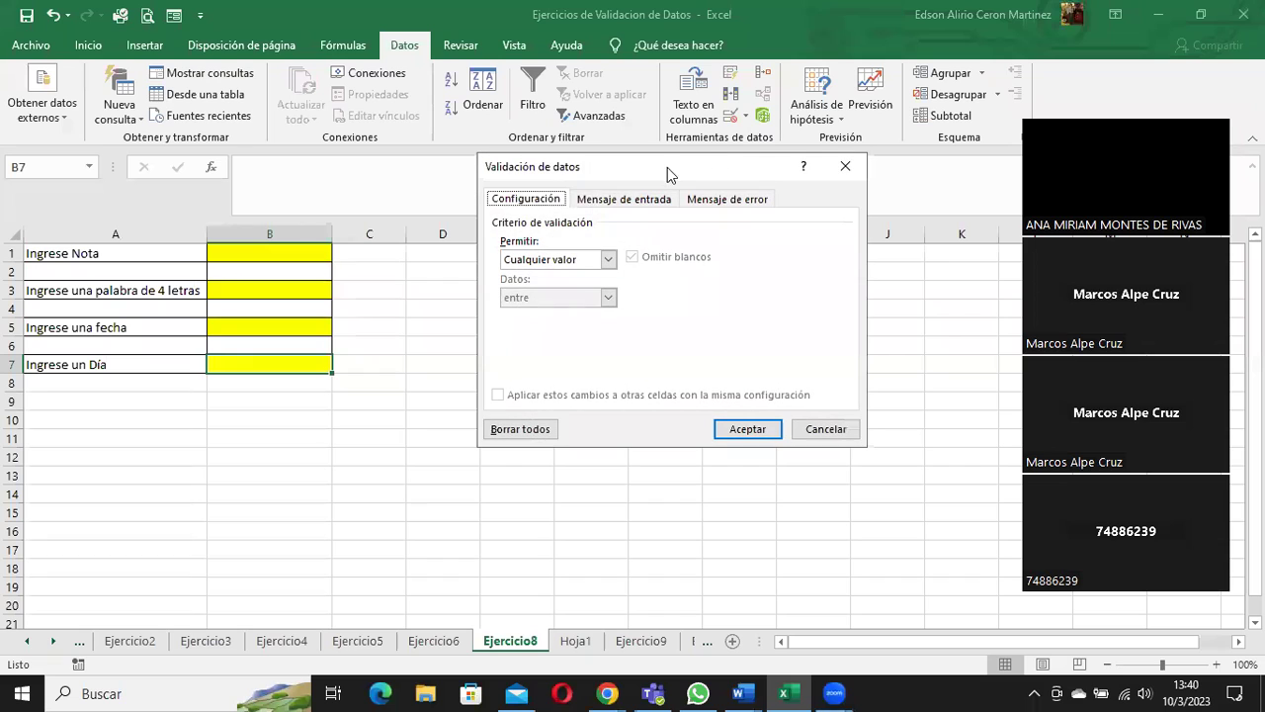
{"action": "left_click", "coordinate": [607, 259]}
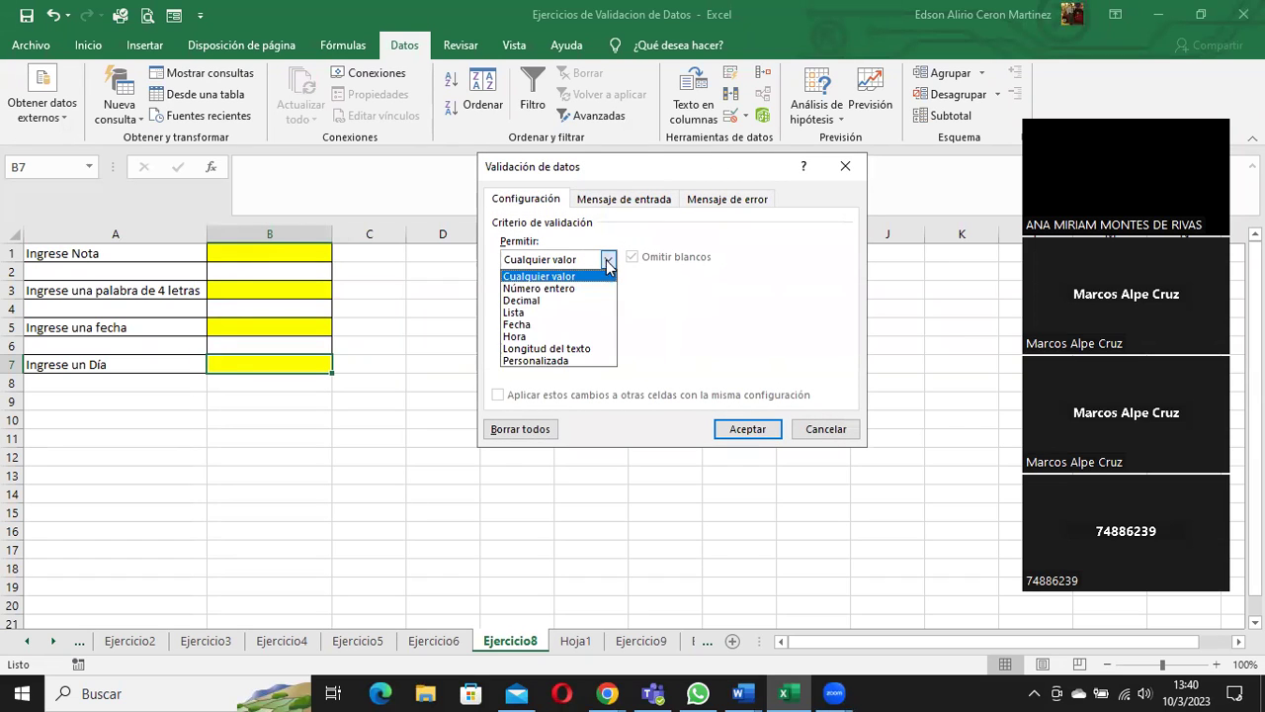
{"action": "left_click", "coordinate": [516, 313]}
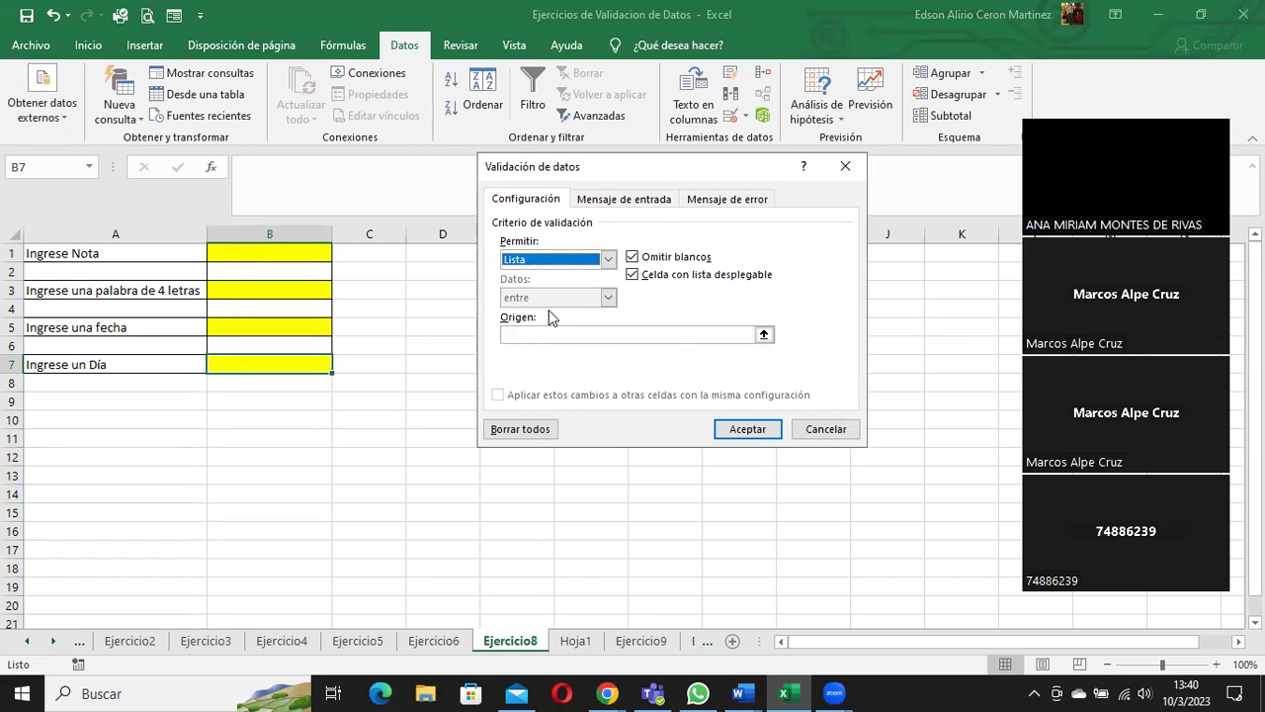
{"action": "left_click", "coordinate": [764, 336]}
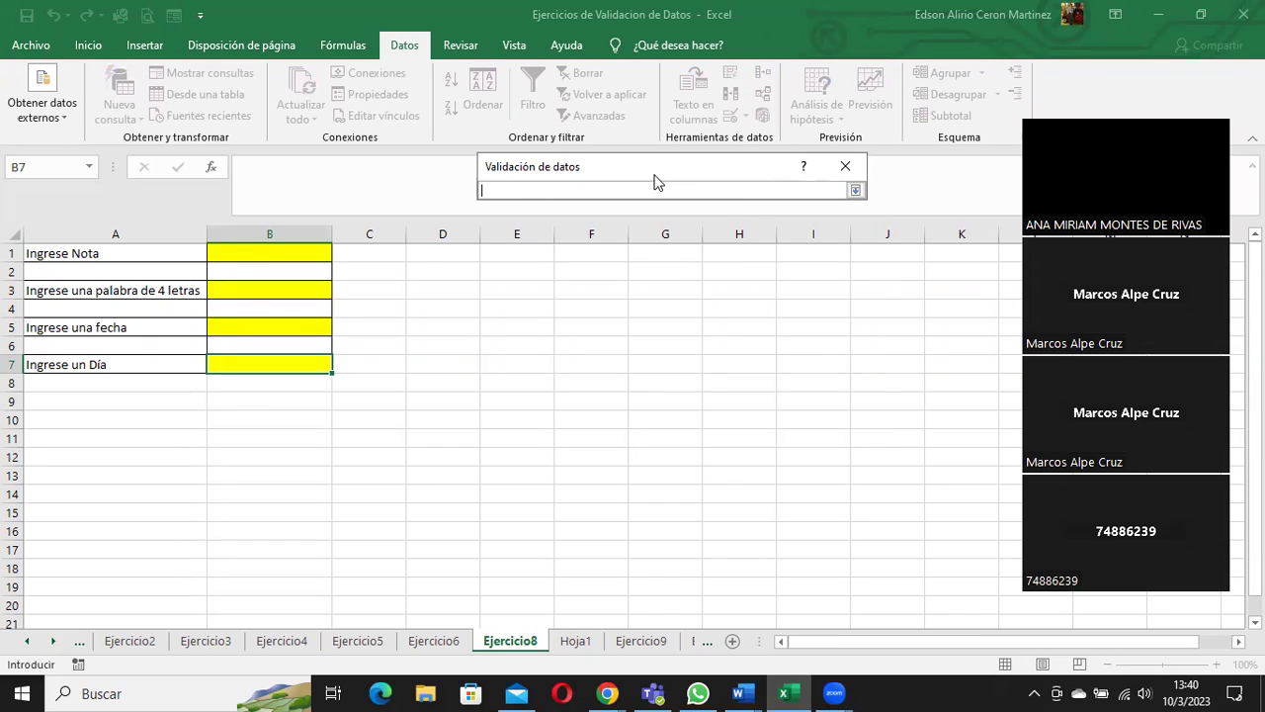
{"action": "left_click", "coordinate": [578, 643]}
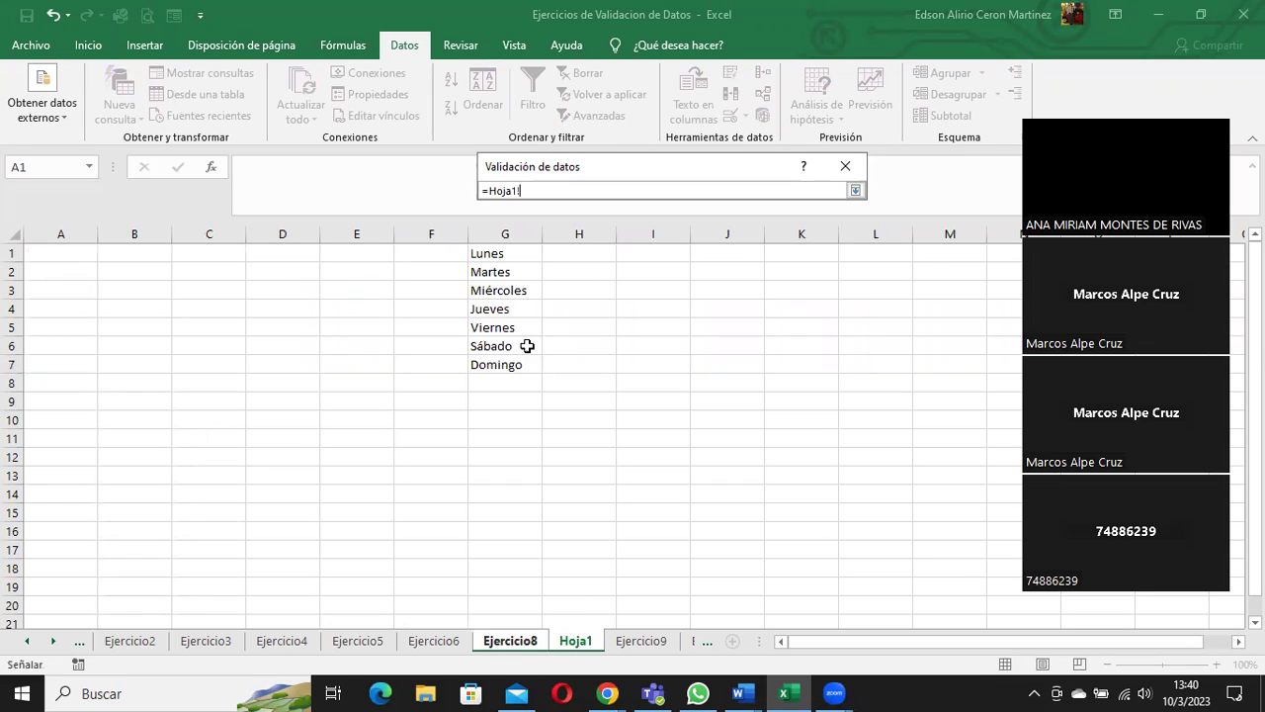
{"action": "left_click", "coordinate": [494, 254]}
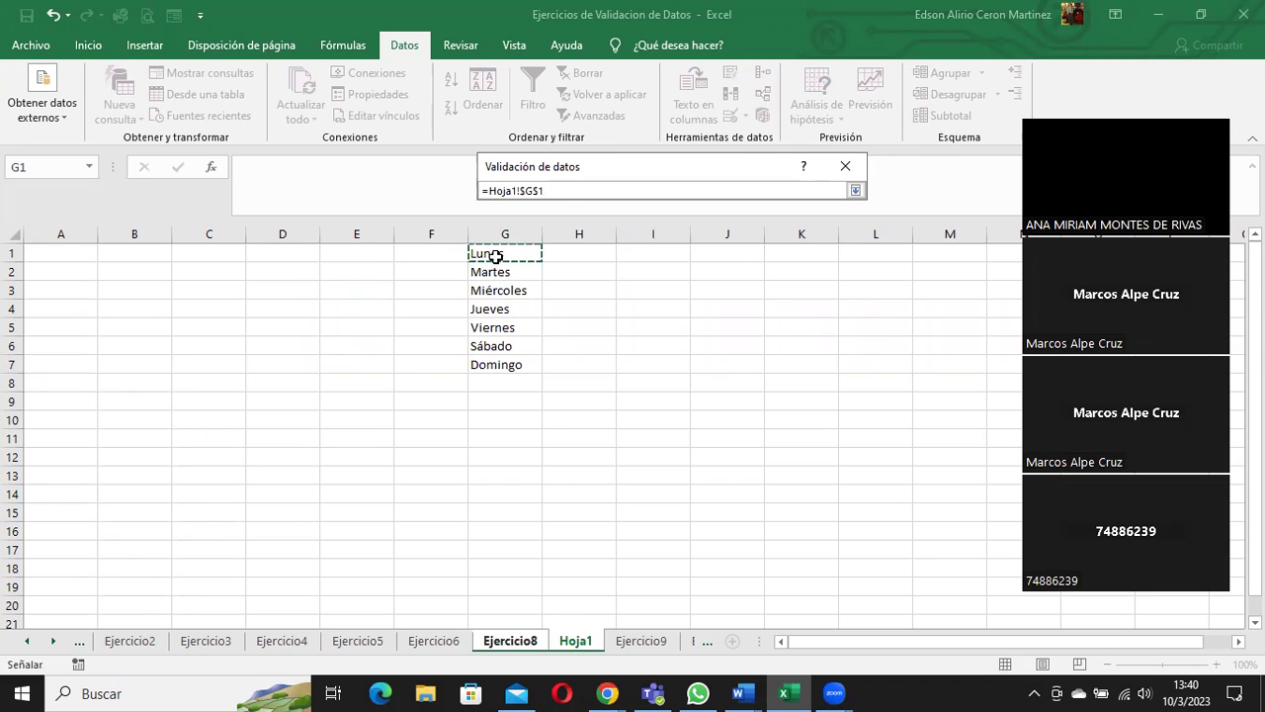
{"action": "left_click_drag", "start_coordinate": [495, 256], "coordinate": [495, 364]}
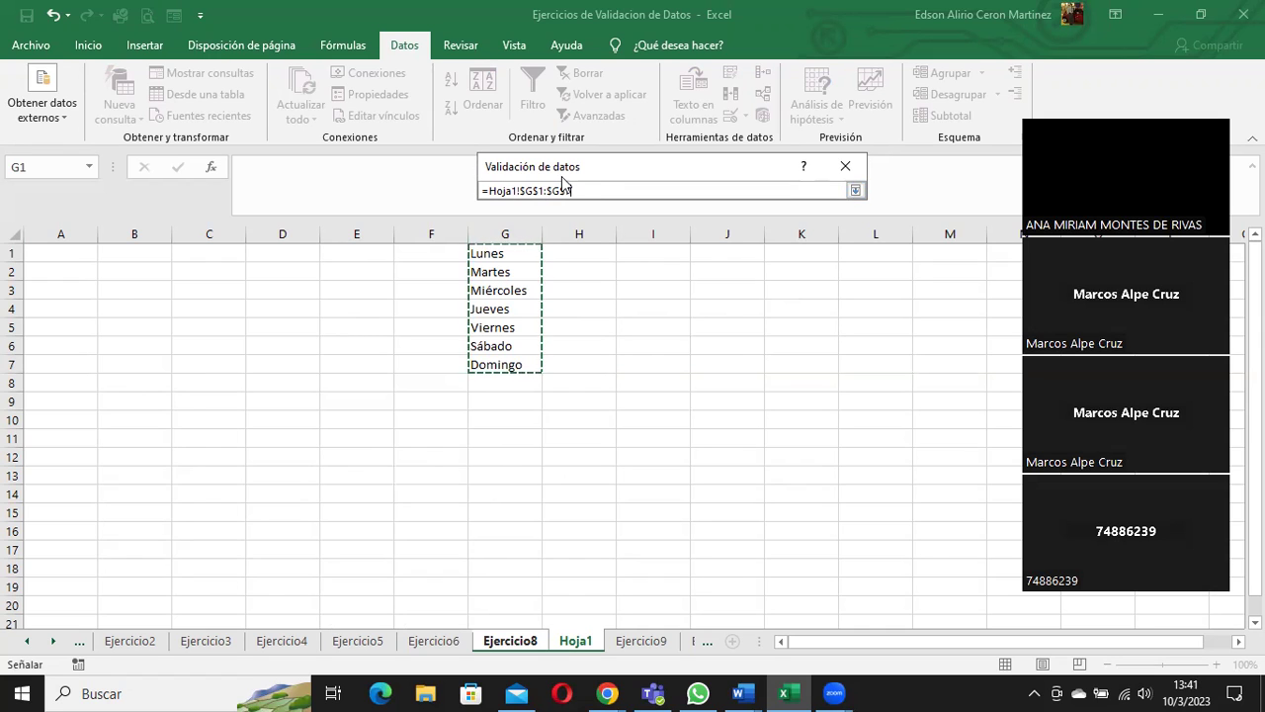
{"action": "left_click", "coordinate": [855, 191]}
{"action": "left_click", "coordinate": [753, 431]}
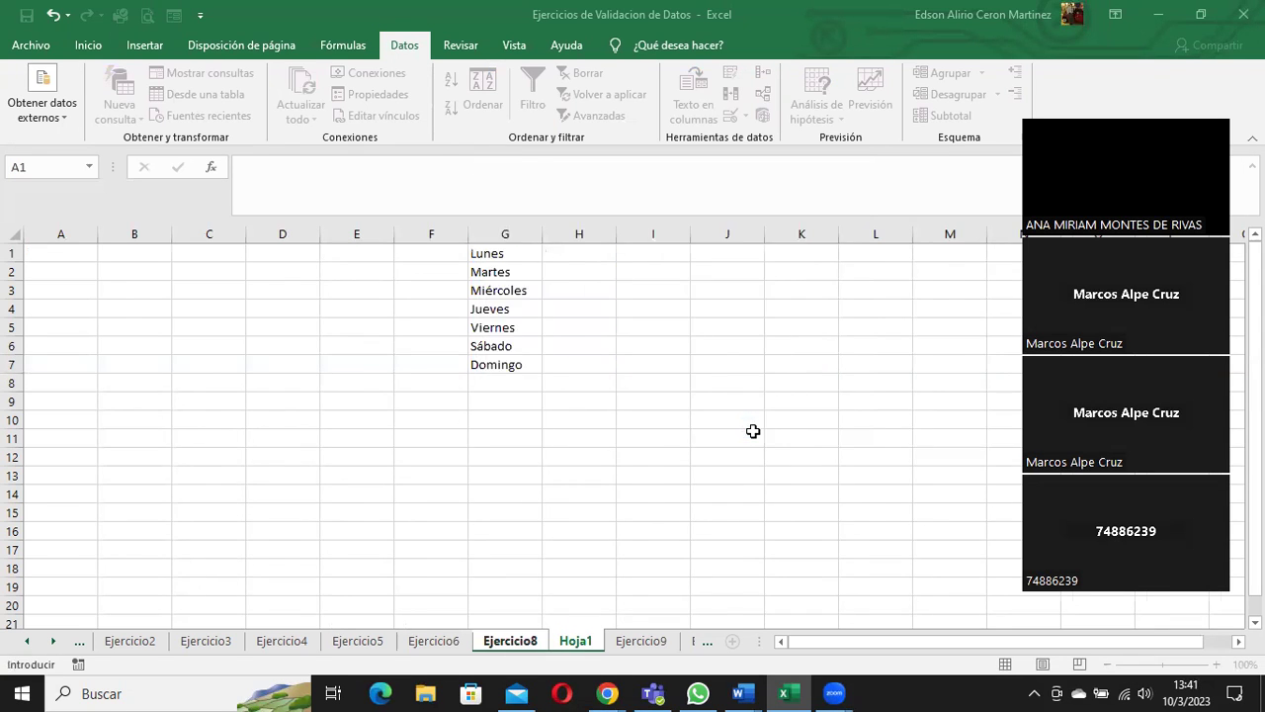
{"action": "key", "text": "ctrl+Page_Up"}
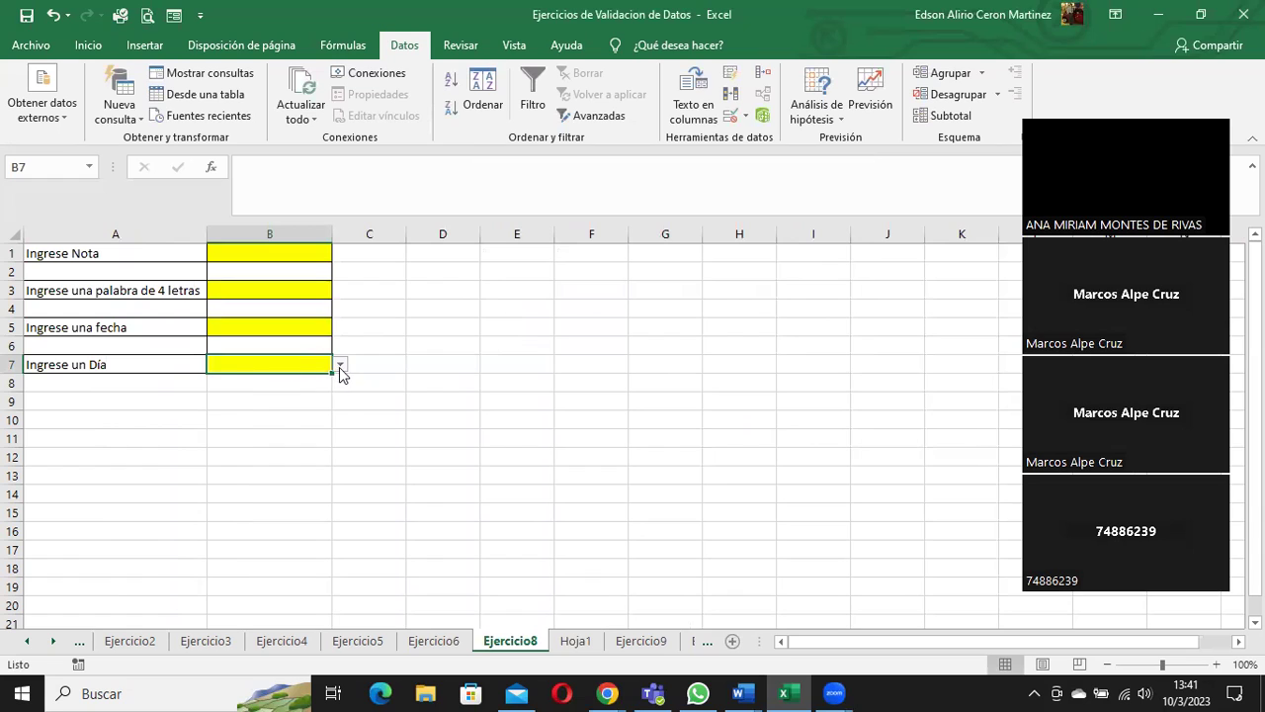
- Pick Miércoles for B7 from its weekday drop-down, after briefly choosing Martes
{"action": "left_click", "coordinate": [339, 367]}
{"action": "left_click", "coordinate": [302, 393]}
{"action": "left_click", "coordinate": [339, 367]}
{"action": "left_click", "coordinate": [297, 404]}
{"action": "left_click", "coordinate": [341, 366]}
{"action": "left_click", "coordinate": [312, 404]}
- Open the Ejercicios sesion 4 workbook, select B3:B12, and return to the validation exercises workbook
{"action": "left_click", "coordinate": [28, 45]}
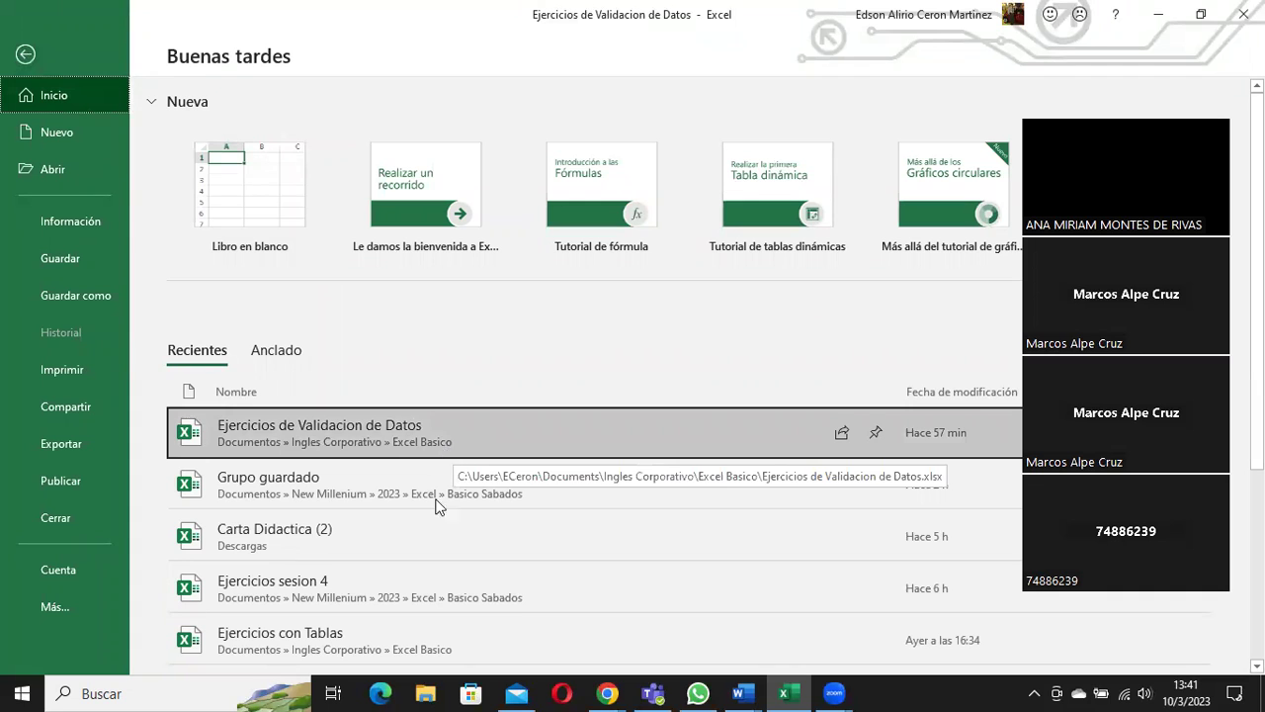
{"action": "left_click", "coordinate": [373, 593]}
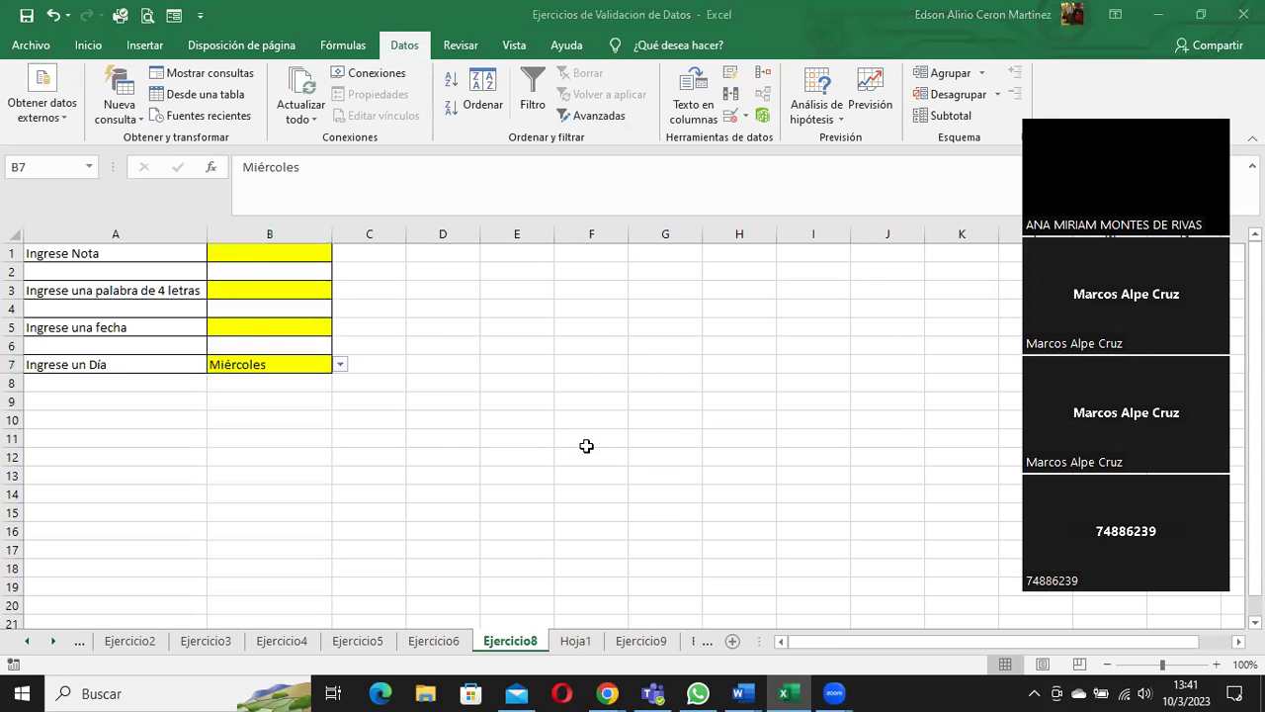
{"action": "left_click_drag", "start_coordinate": [110, 294], "coordinate": [135, 477]}
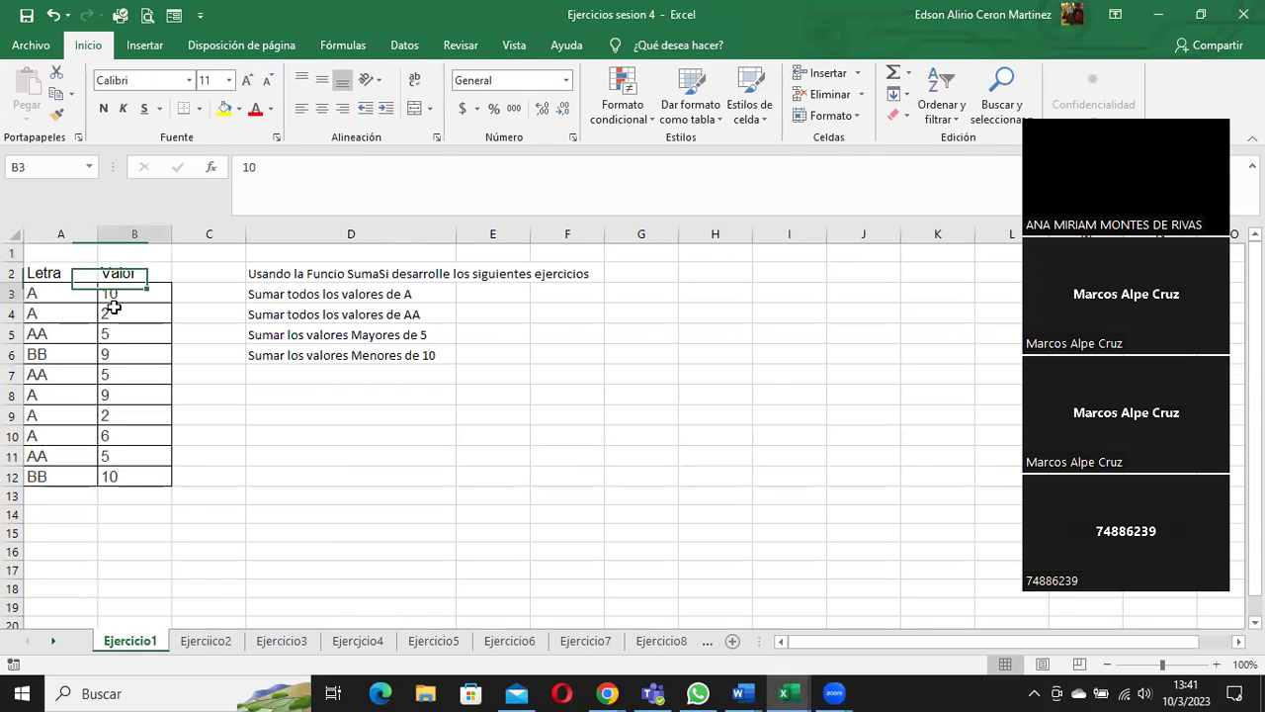
{"action": "left_click", "coordinate": [784, 693]}
{"action": "left_click", "coordinate": [695, 624]}
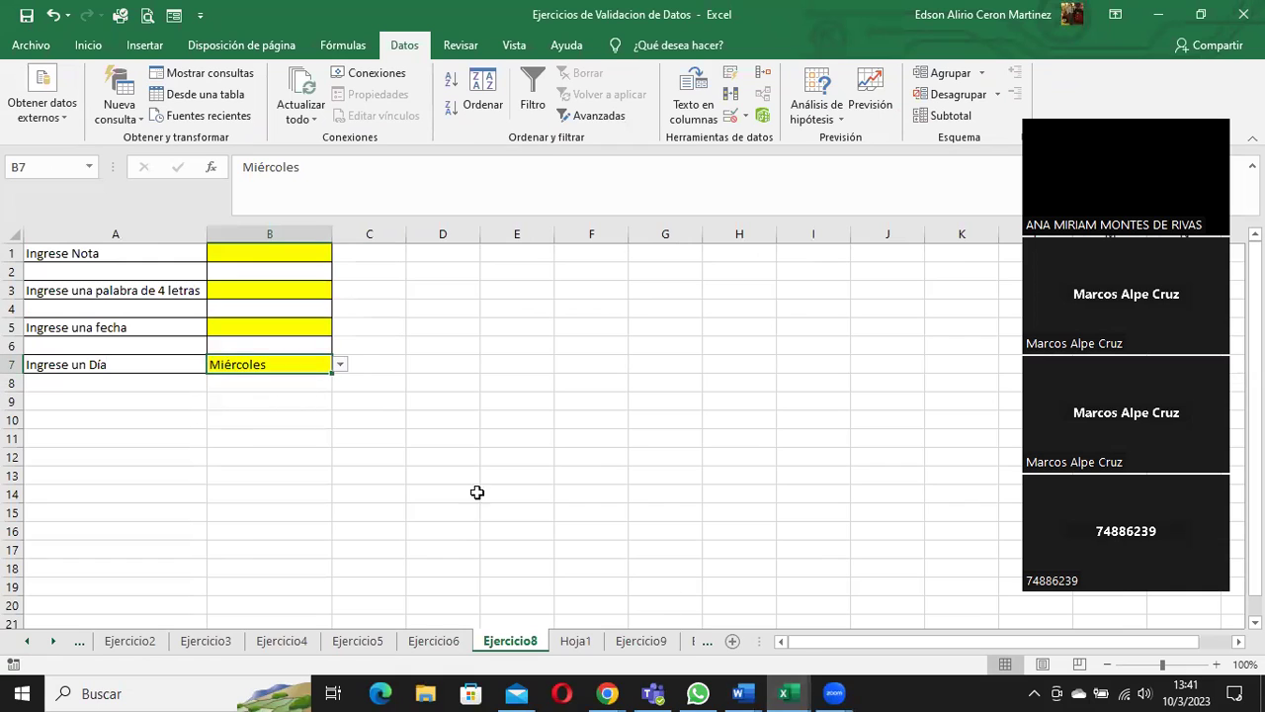
- Remove B7's drop-down validation rule and delete its Miércoles entry
{"action": "left_click", "coordinate": [339, 365]}
{"action": "left_click", "coordinate": [318, 362]}
{"action": "left_click", "coordinate": [745, 118]}
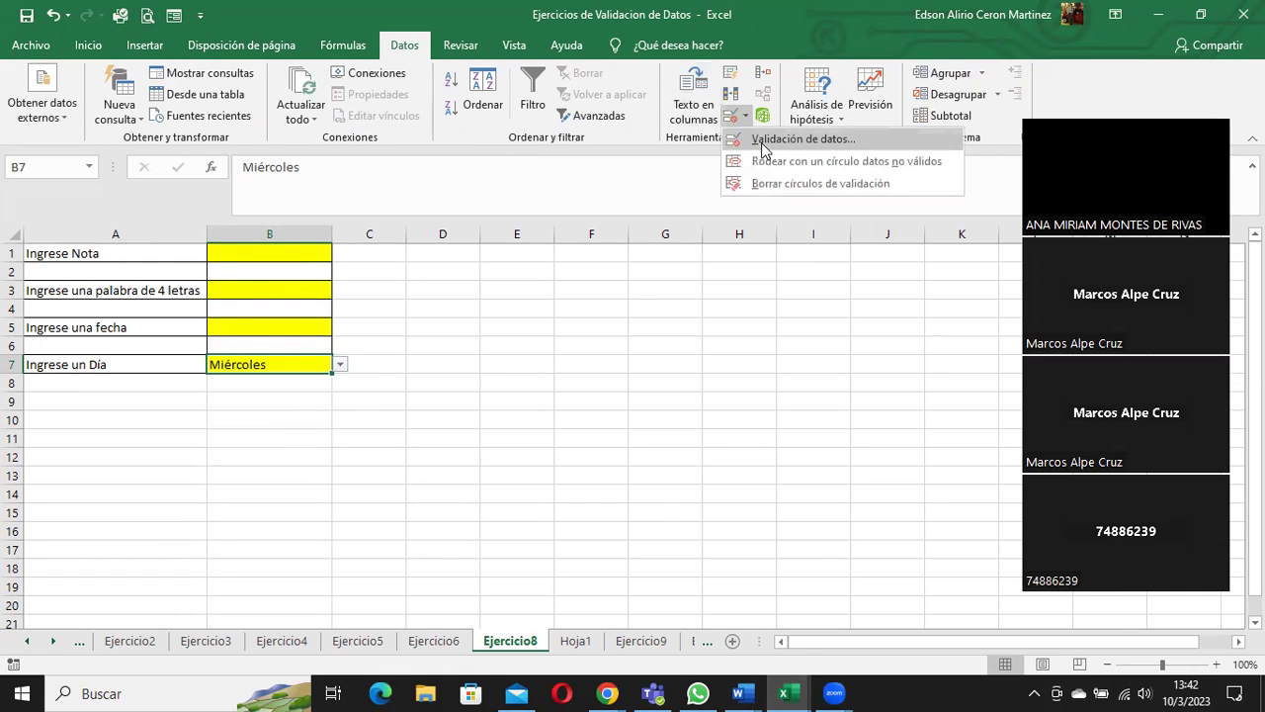
{"action": "left_click", "coordinate": [763, 139]}
{"action": "left_click", "coordinate": [539, 435]}
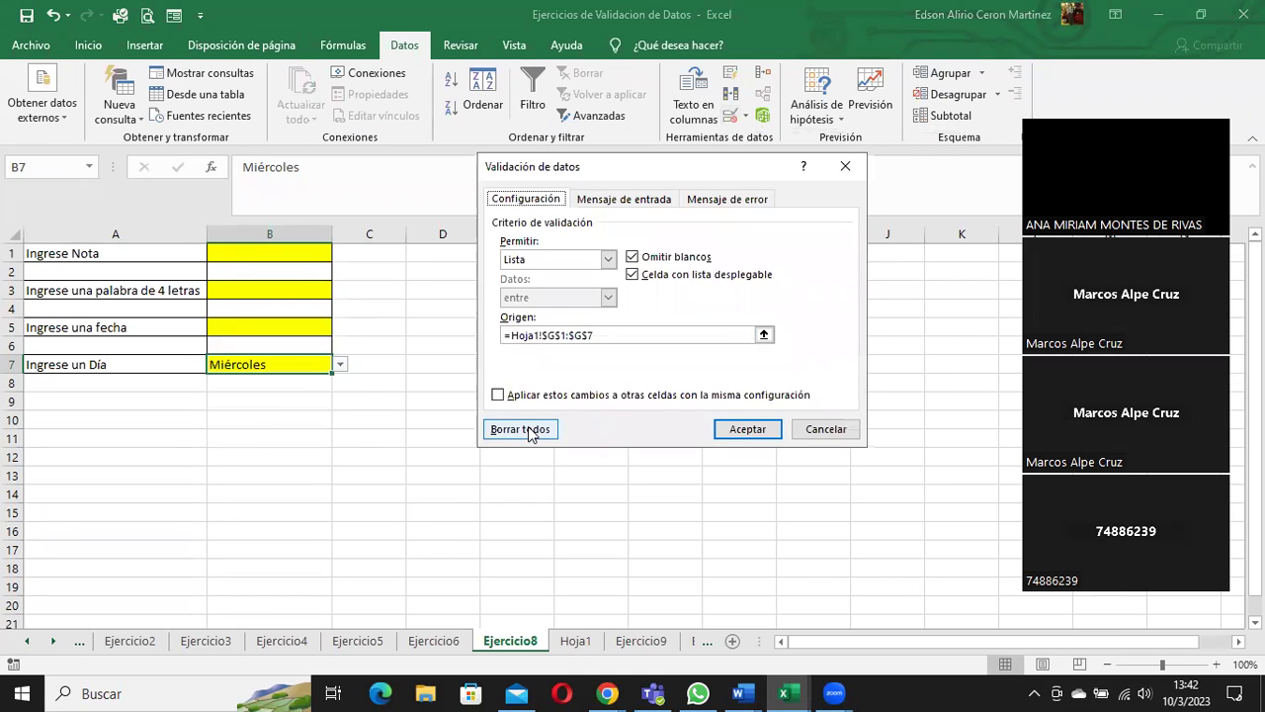
{"action": "left_click", "coordinate": [752, 429]}
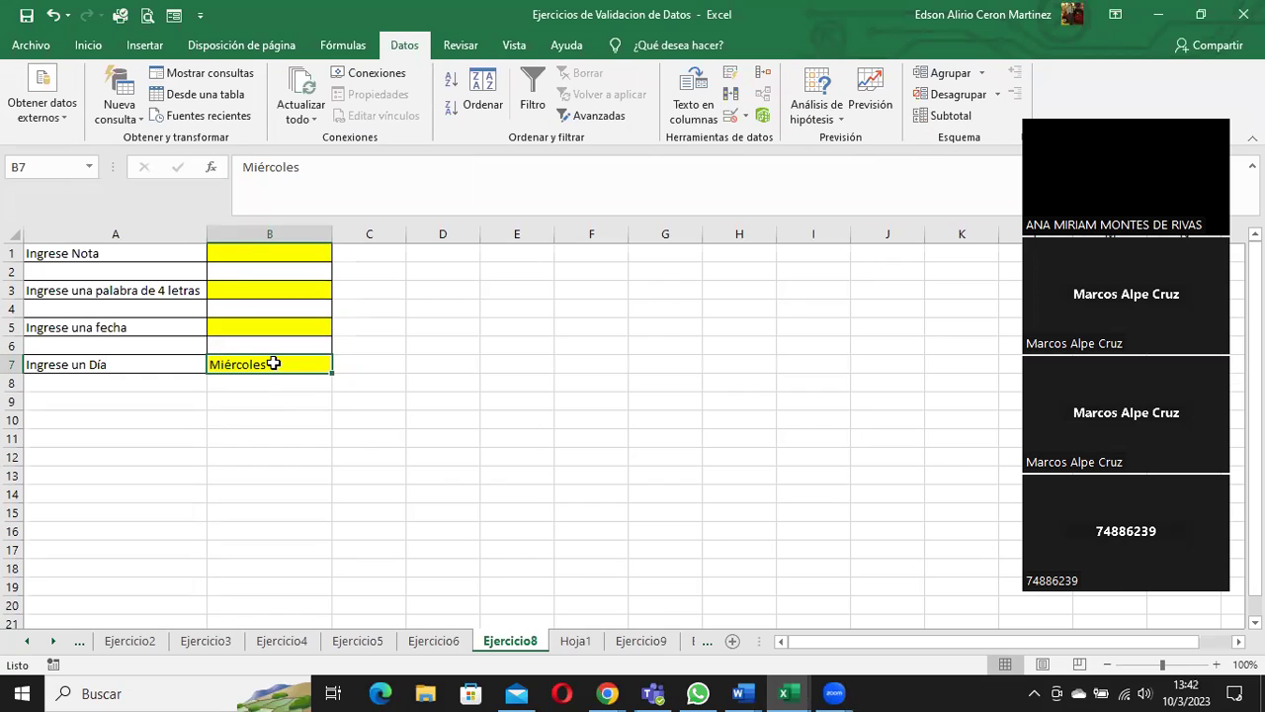
{"action": "key", "text": "Delete"}
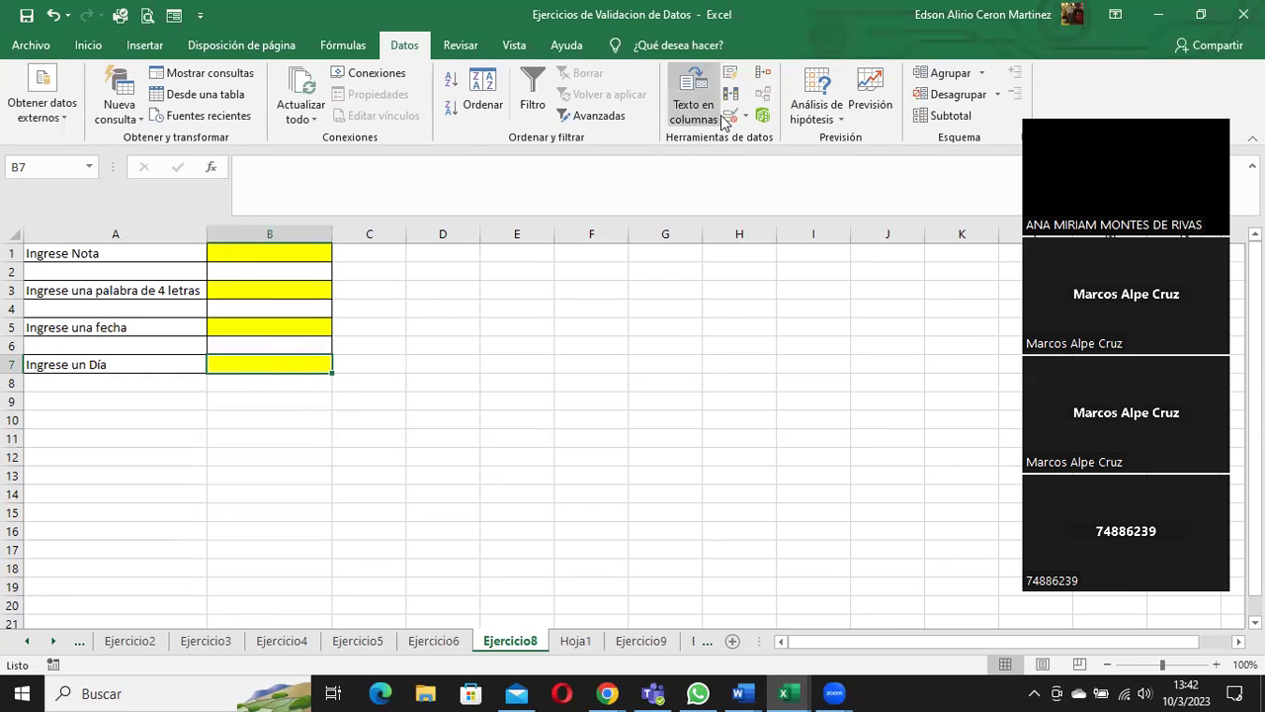
- Start a list validation for B7 with B3:B12 on Ejercicio1 of Ejercicios sesion 4 as source
{"action": "left_click", "coordinate": [748, 117]}
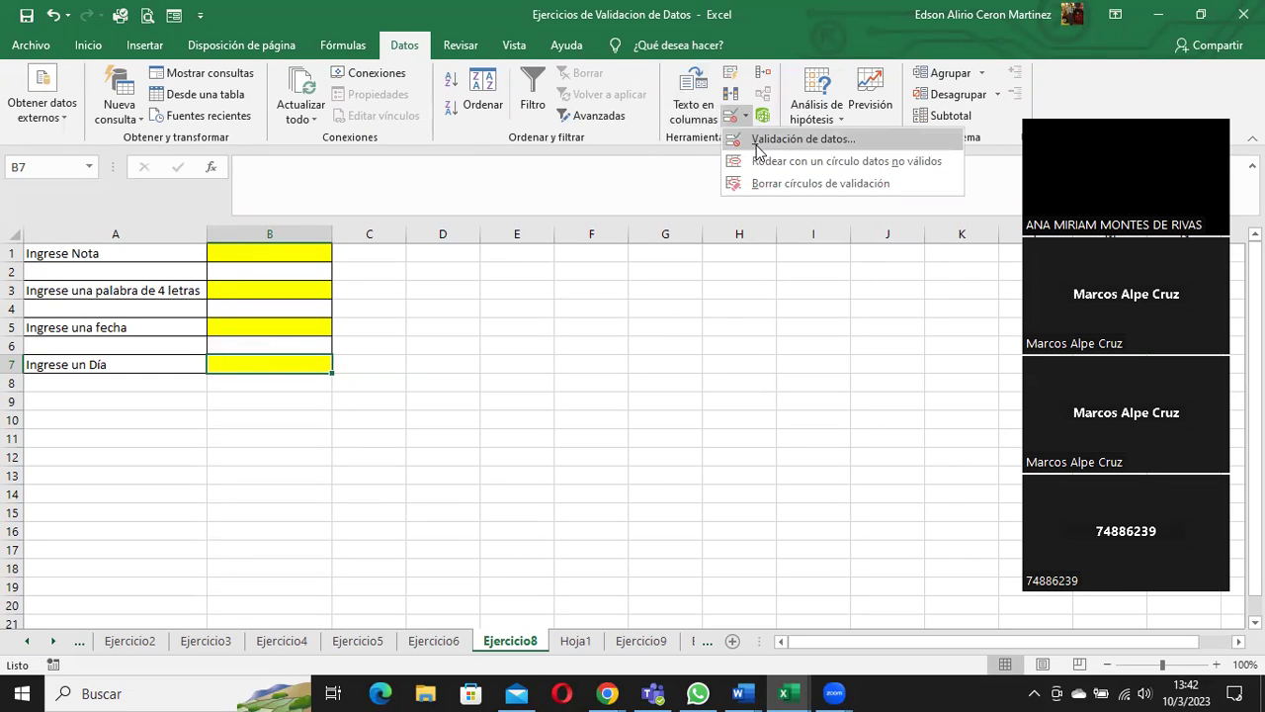
{"action": "left_click", "coordinate": [758, 143]}
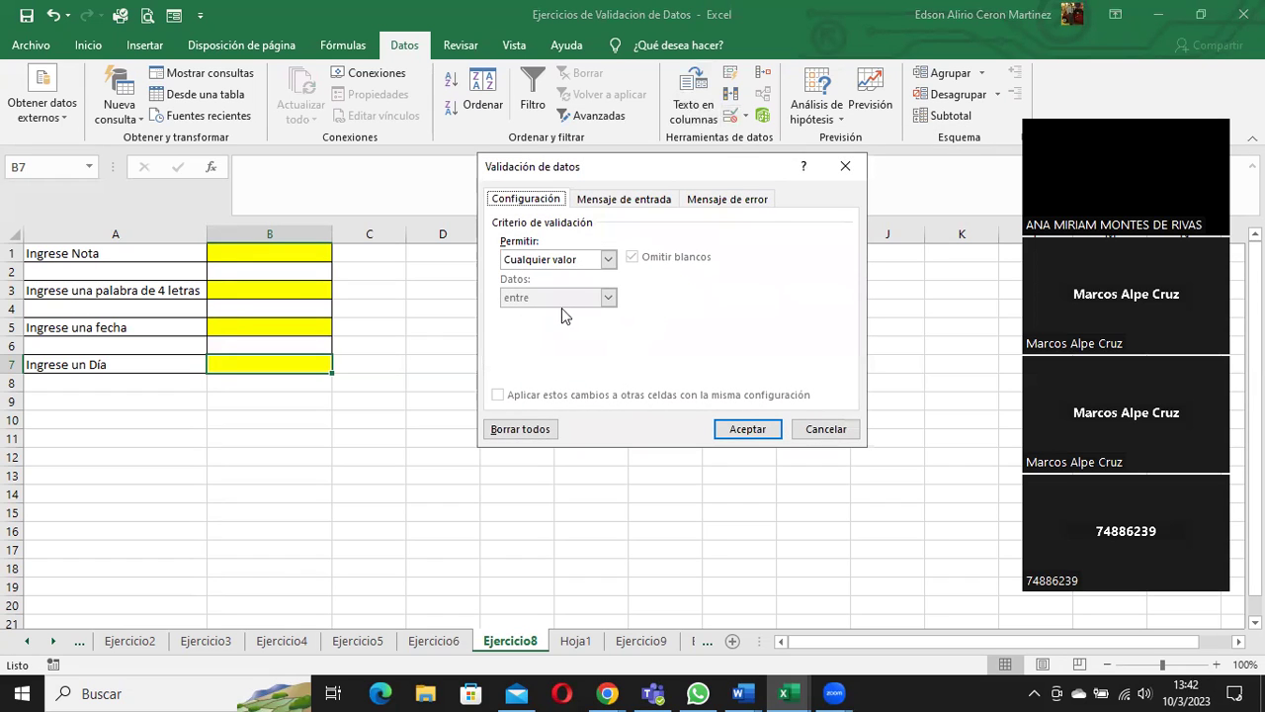
{"action": "left_click", "coordinate": [577, 259]}
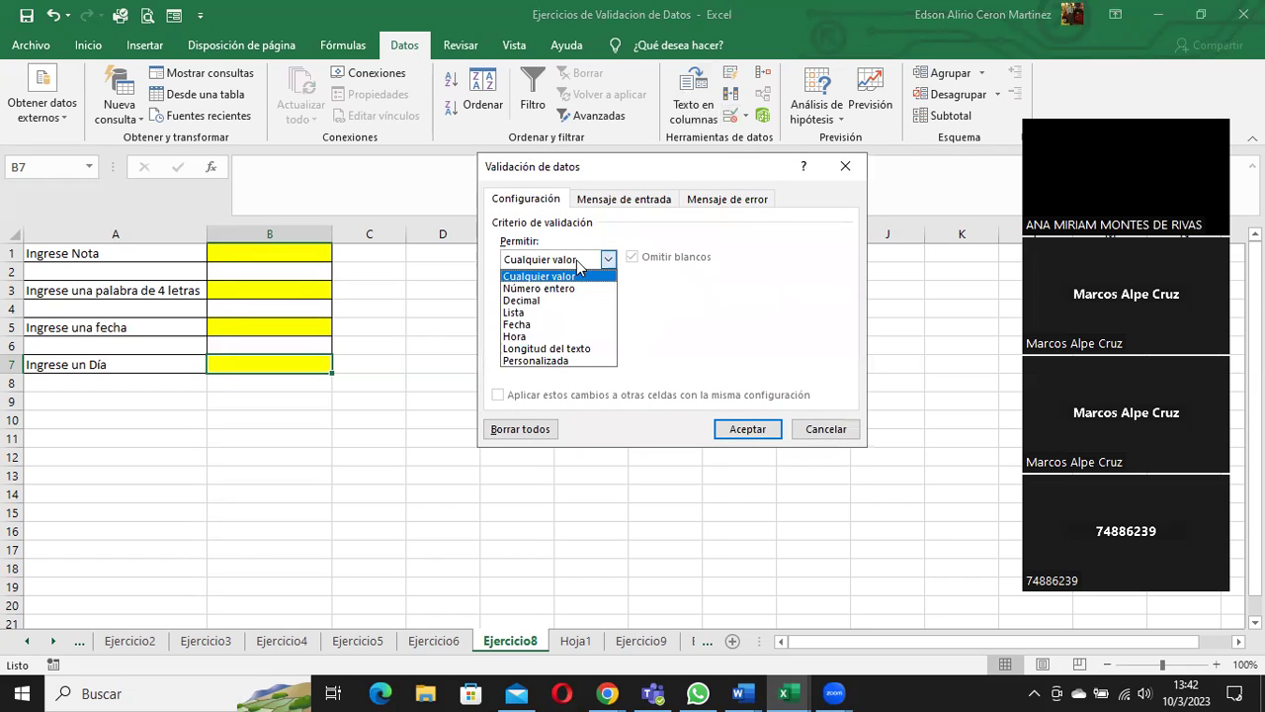
{"action": "left_click", "coordinate": [543, 312]}
{"action": "left_click", "coordinate": [601, 336]}
{"action": "left_click", "coordinate": [762, 335]}
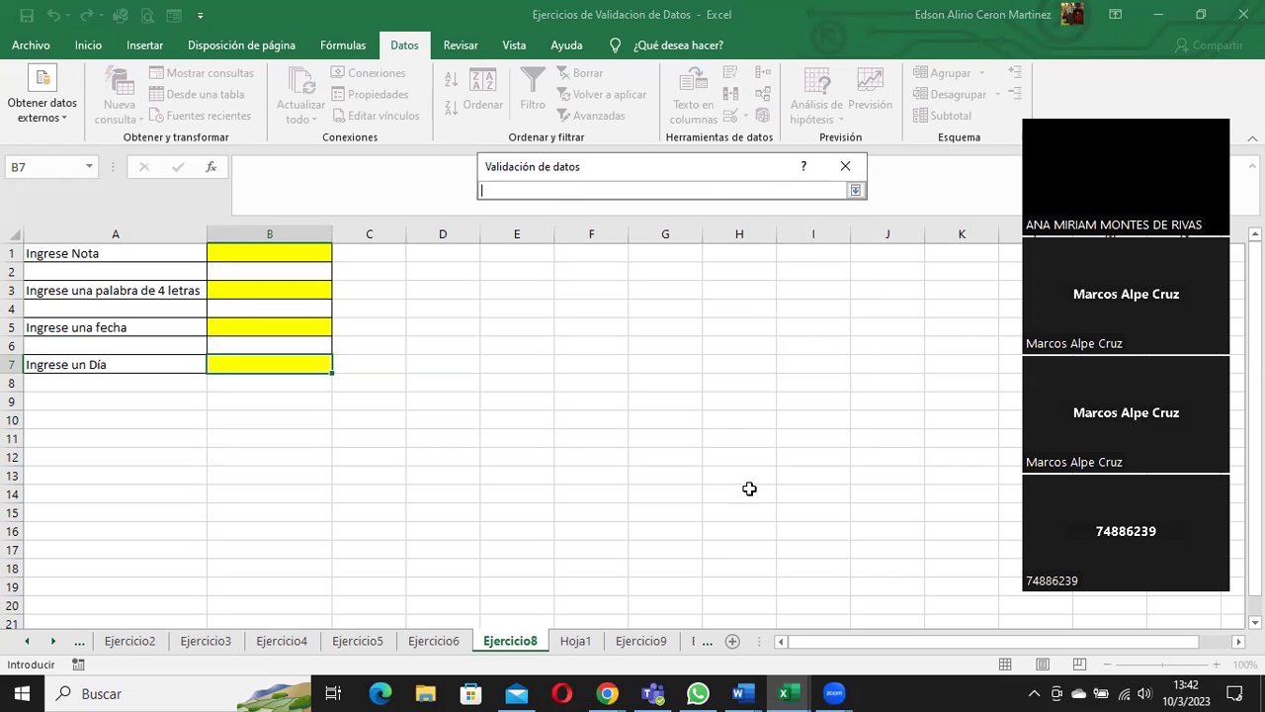
{"action": "left_click", "coordinate": [788, 691]}
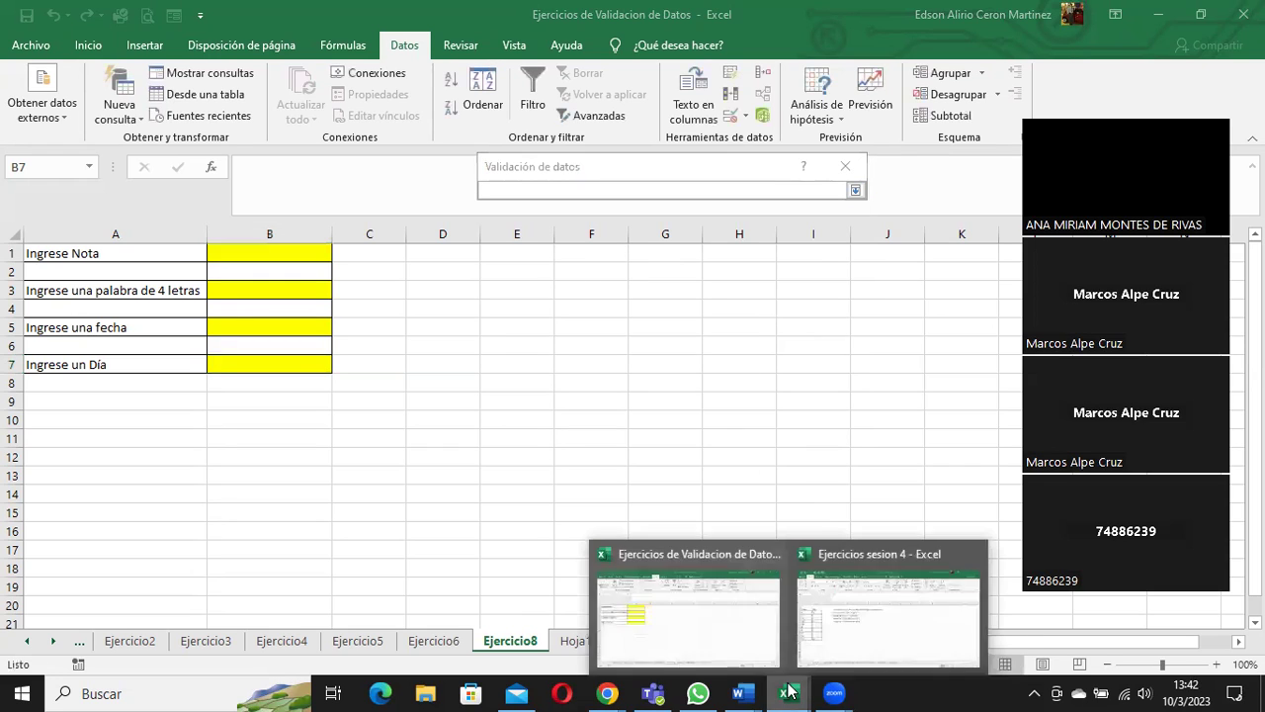
{"action": "left_click", "coordinate": [849, 614]}
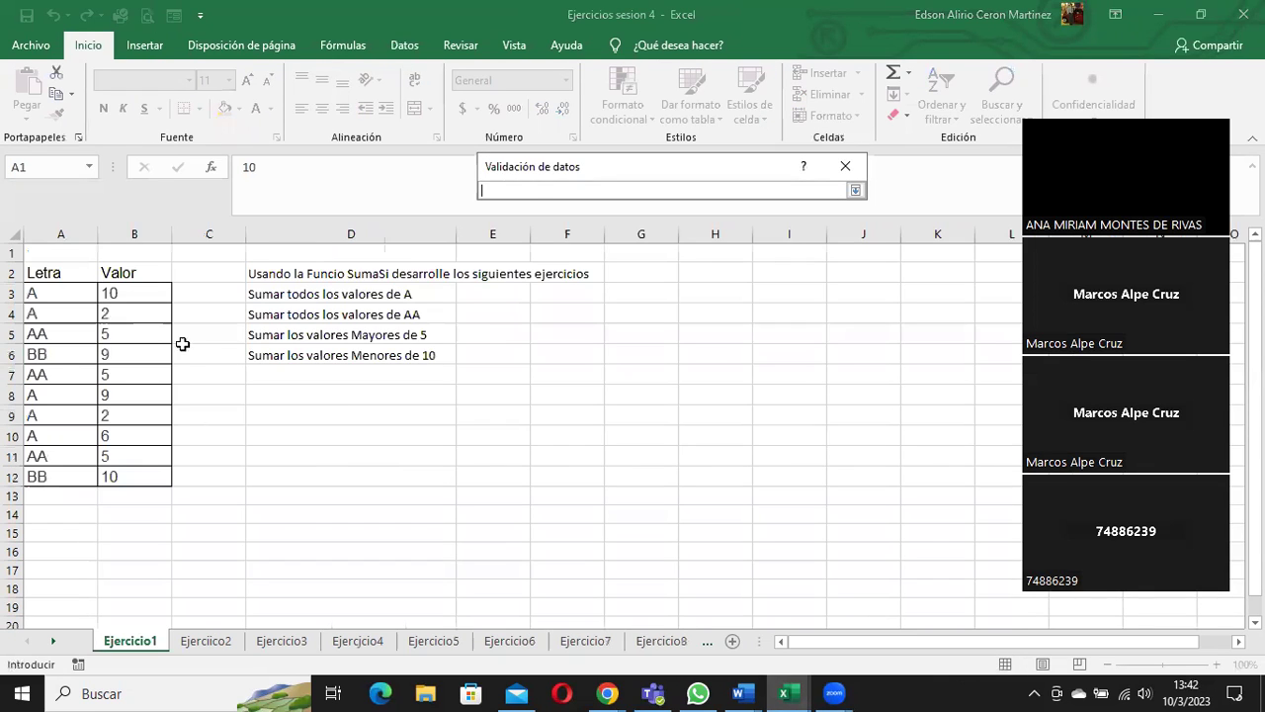
{"action": "left_click_drag", "start_coordinate": [118, 293], "coordinate": [126, 477]}
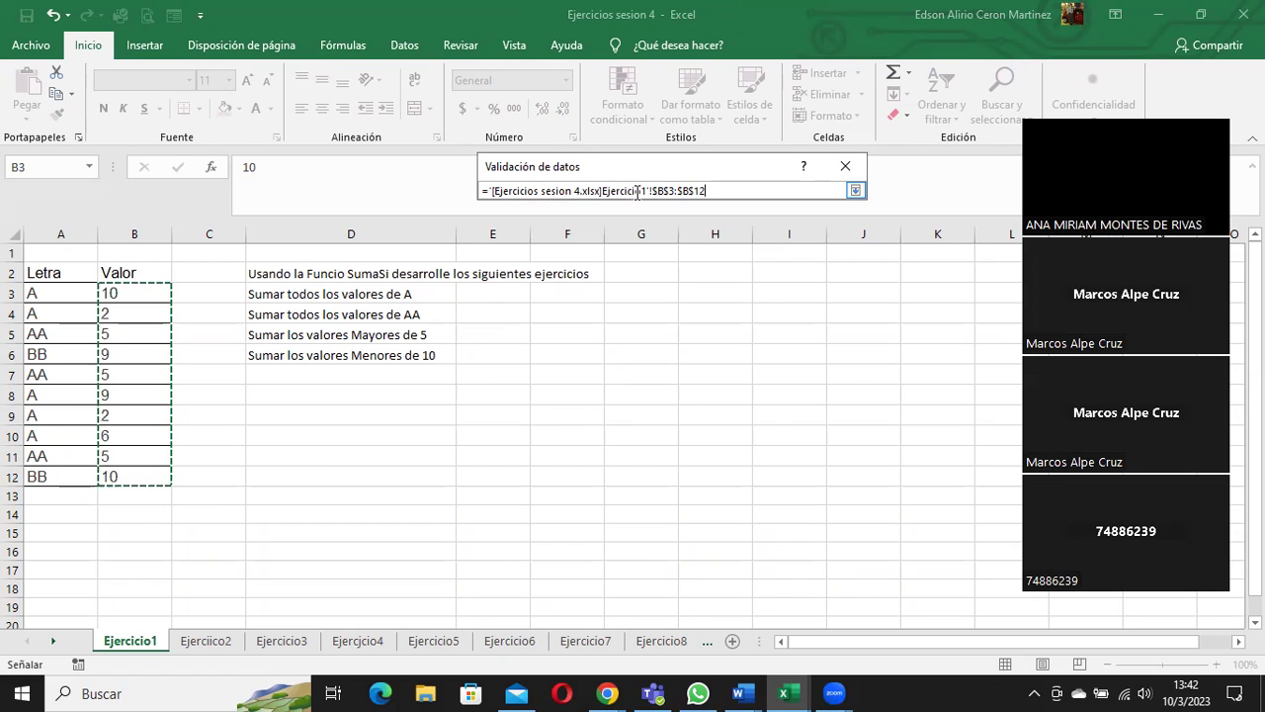
- Try applying the cross-workbook list, dismiss the invalid-reference errors twice, and cancel the validation
{"action": "left_click", "coordinate": [856, 190]}
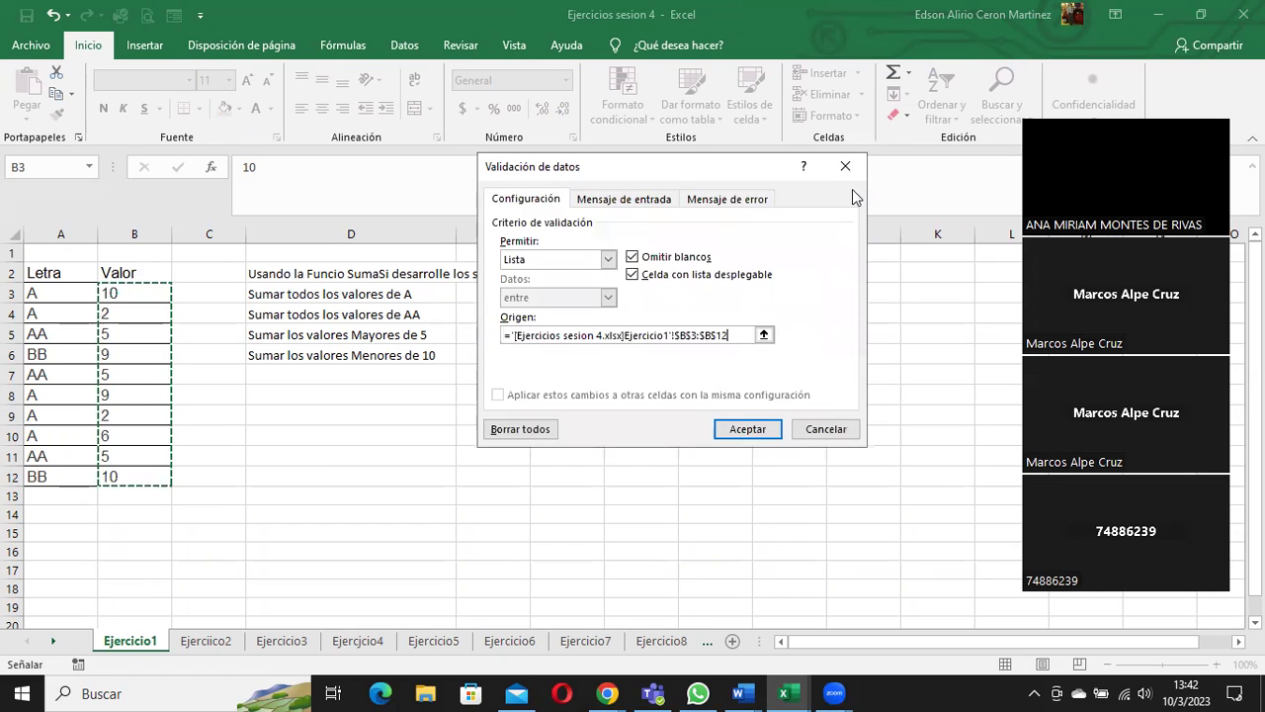
{"action": "left_click", "coordinate": [747, 429]}
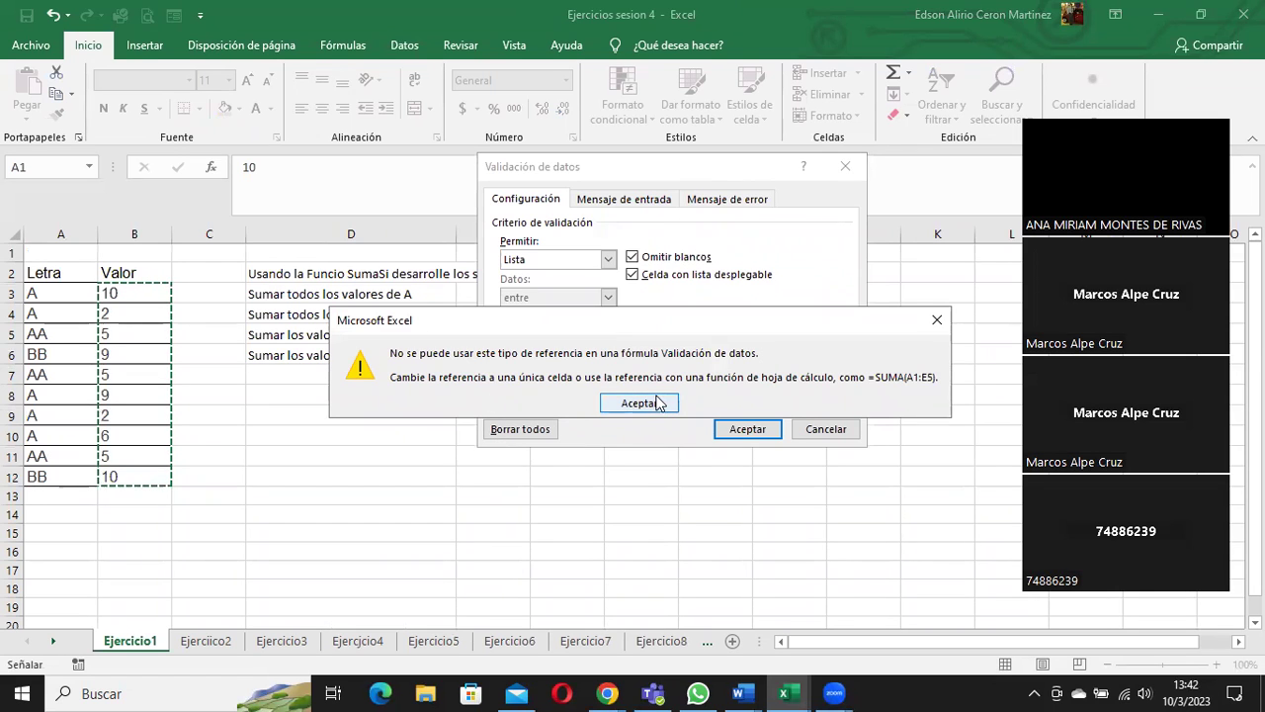
{"action": "left_click", "coordinate": [640, 403]}
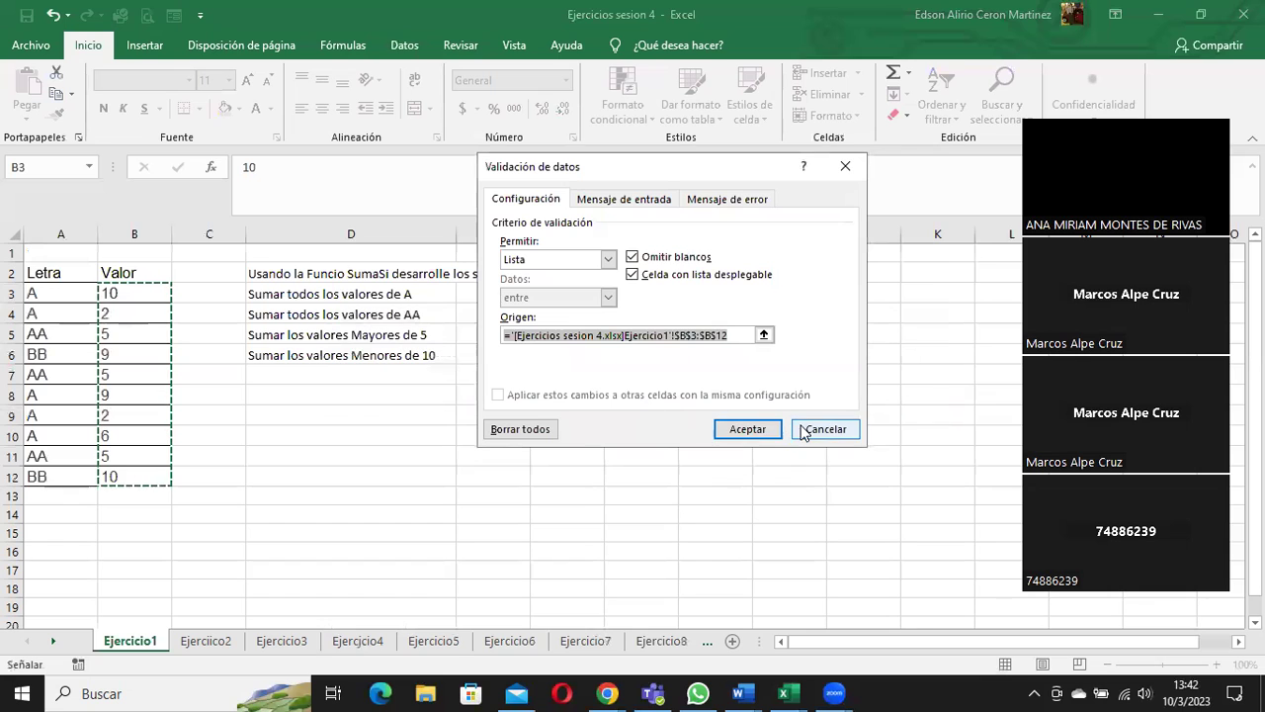
{"action": "left_click", "coordinate": [739, 431]}
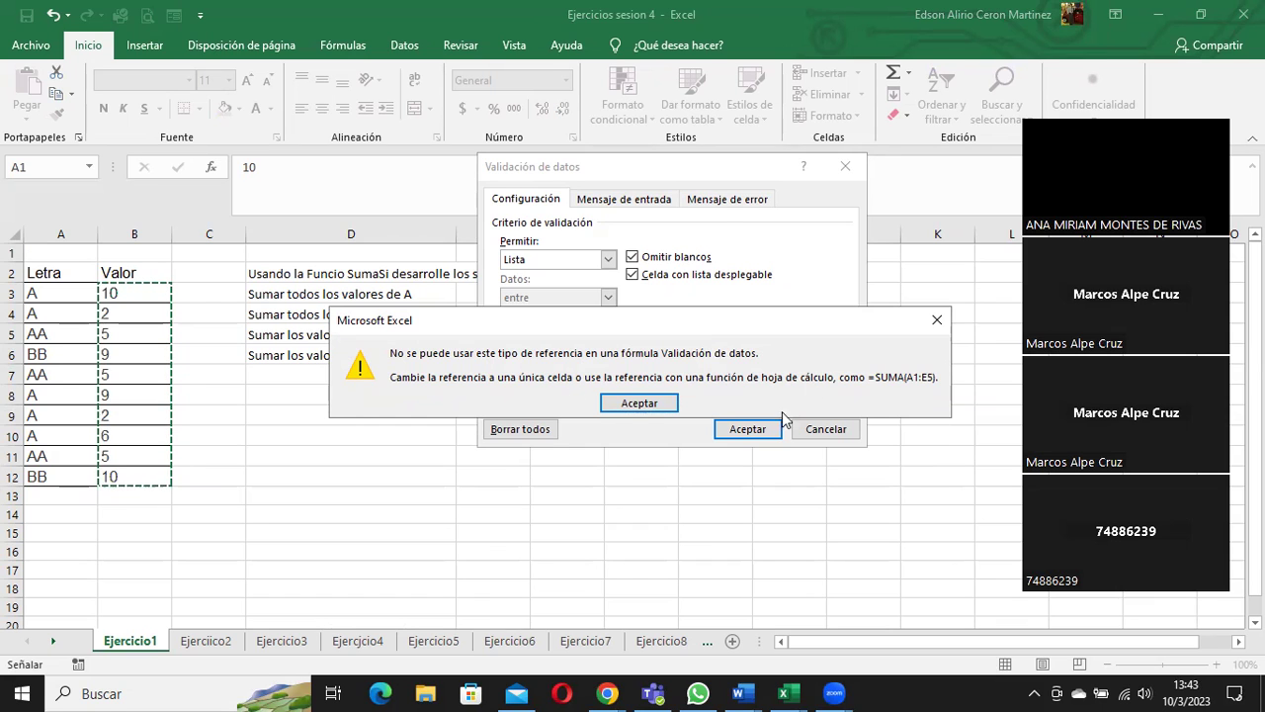
{"action": "left_click", "coordinate": [642, 403]}
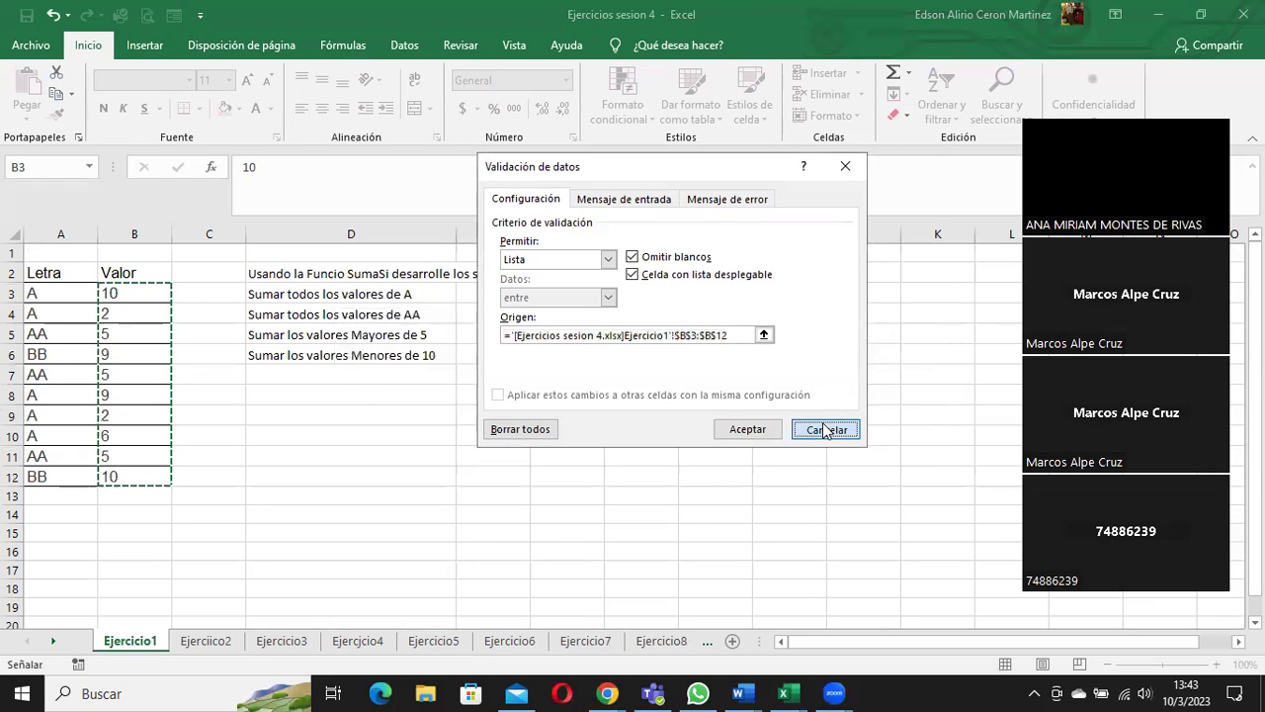
{"action": "left_click", "coordinate": [819, 429]}
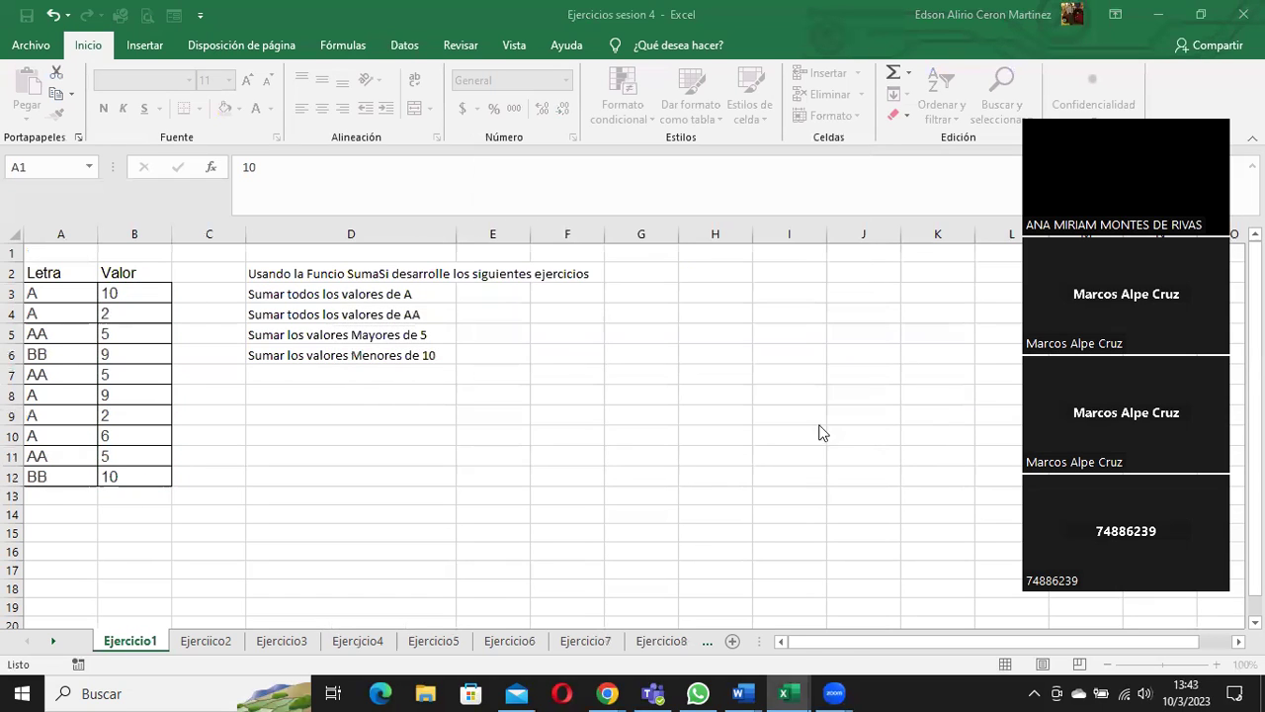
{"action": "left_click", "coordinate": [30, 45]}
- Close the Ejercicios sesion 4 workbook from the File menu
{"action": "left_click", "coordinate": [86, 514]}
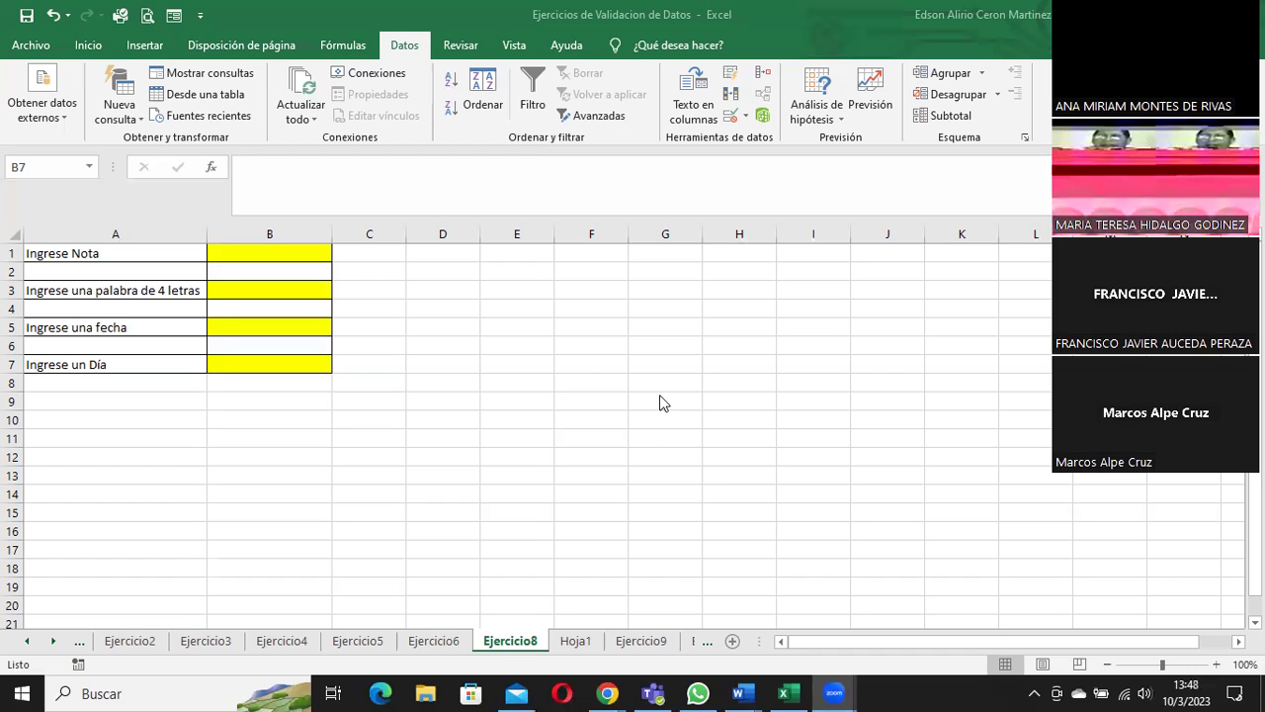
- Copy the Lunes–Domingo weekdays from Hoja1 G1:G7 into E1:E7 on Ejercicio8
{"action": "left_click", "coordinate": [583, 642]}
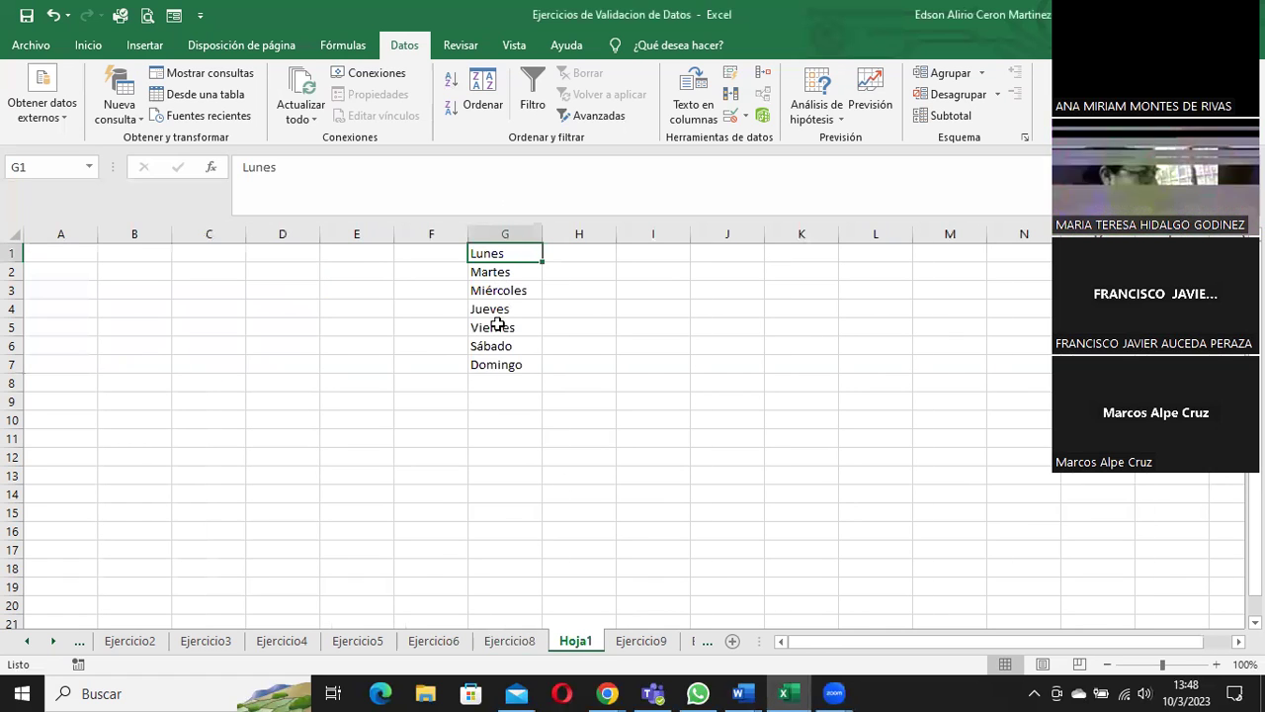
{"action": "left_click_drag", "start_coordinate": [487, 253], "coordinate": [485, 366]}
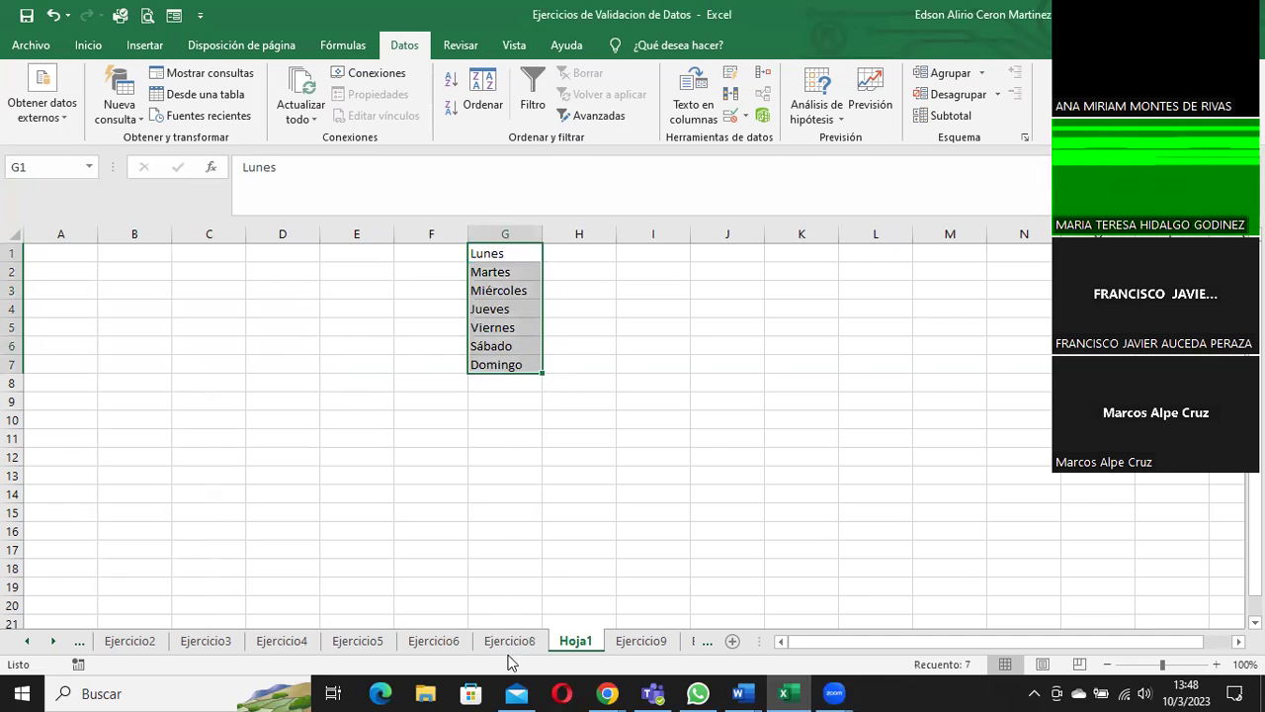
{"action": "left_click", "coordinate": [510, 641]}
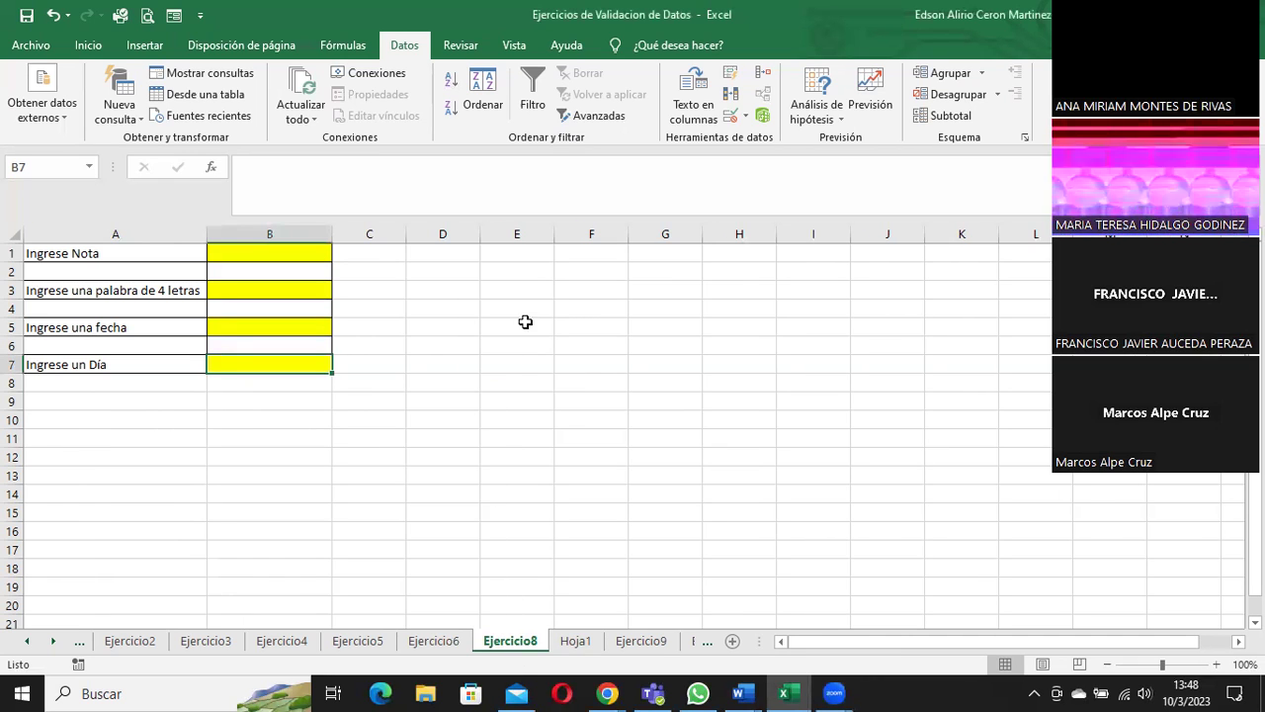
{"action": "left_click", "coordinate": [524, 255]}
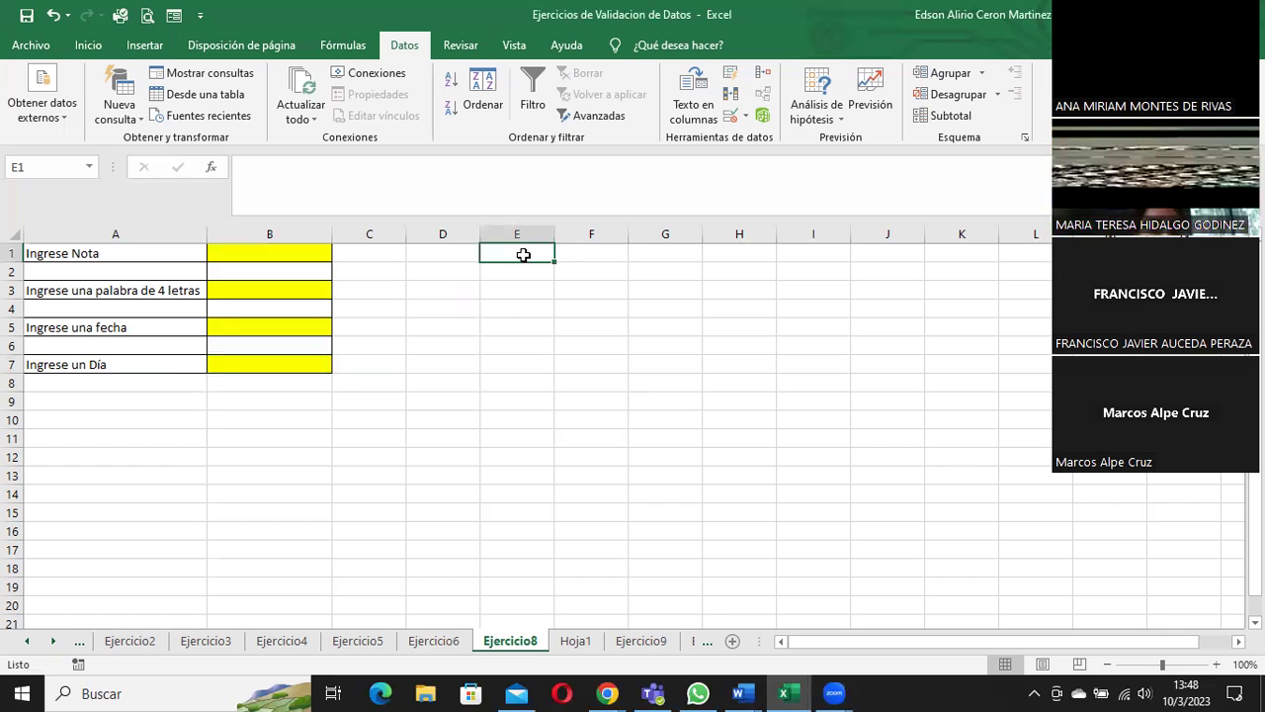
{"action": "left_click", "coordinate": [574, 641]}
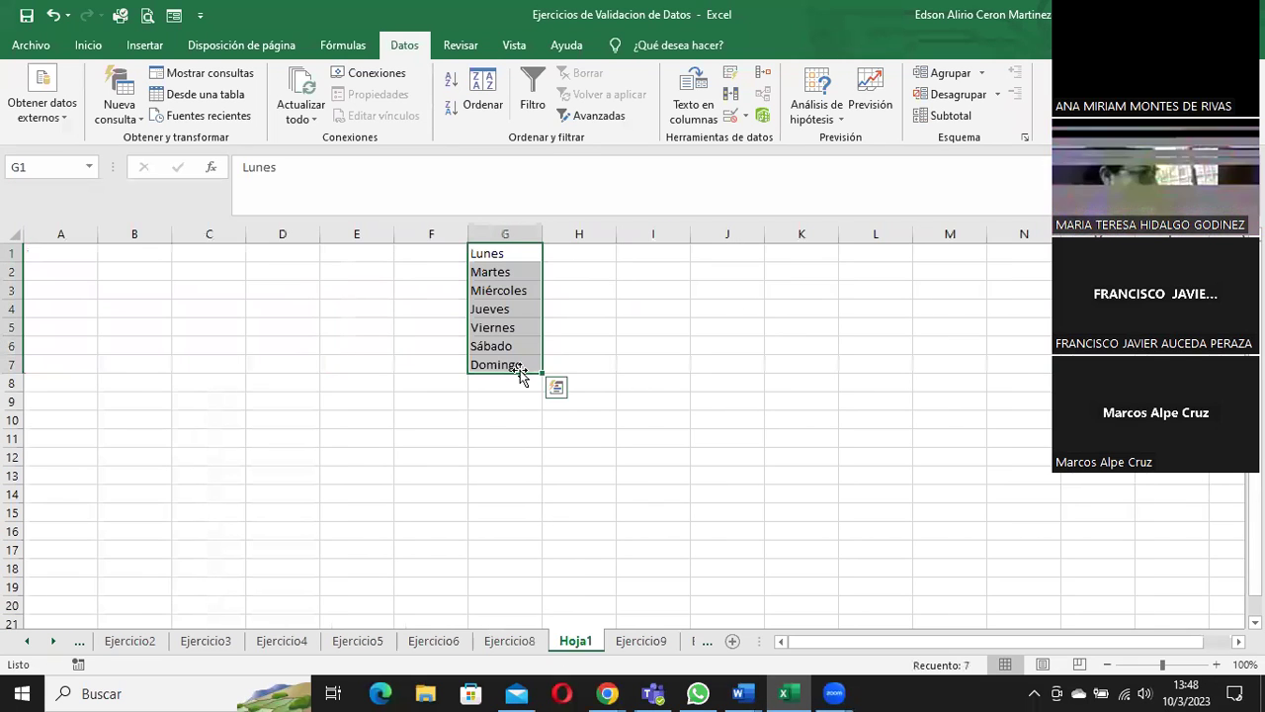
{"action": "key", "text": "ctrl+c"}
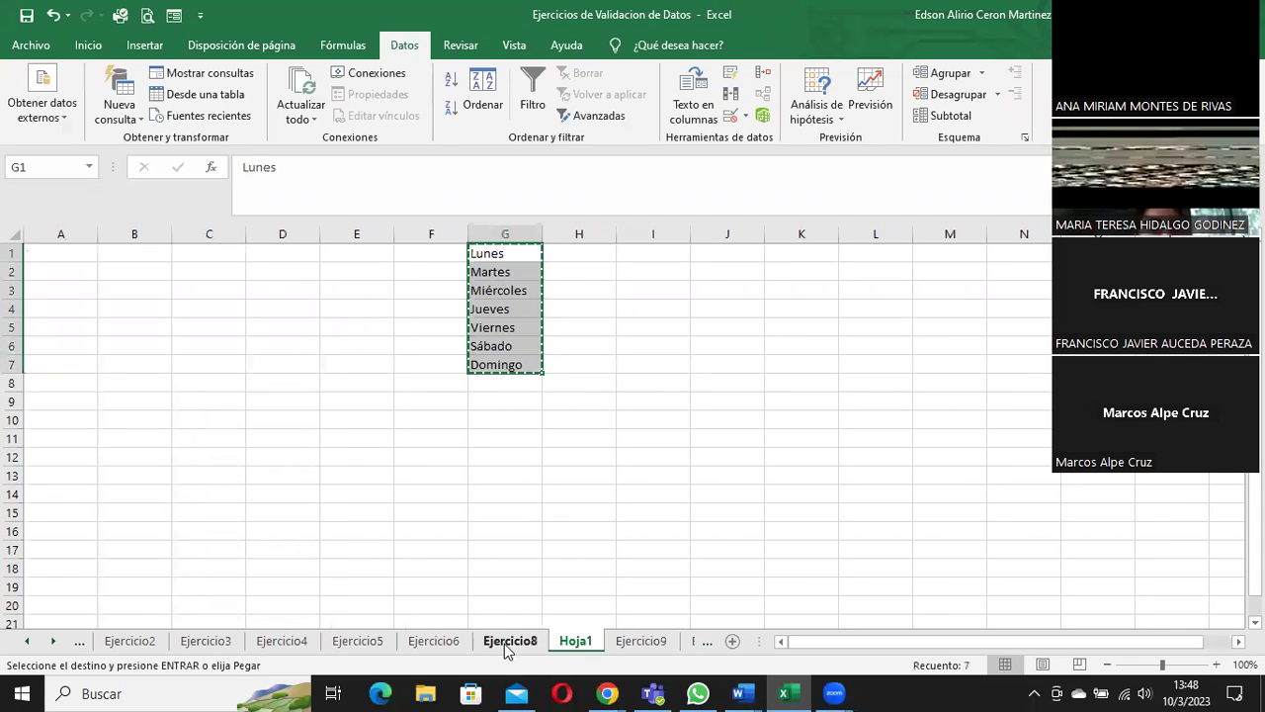
{"action": "left_click", "coordinate": [509, 642]}
{"action": "key", "text": "ctrl+v"}
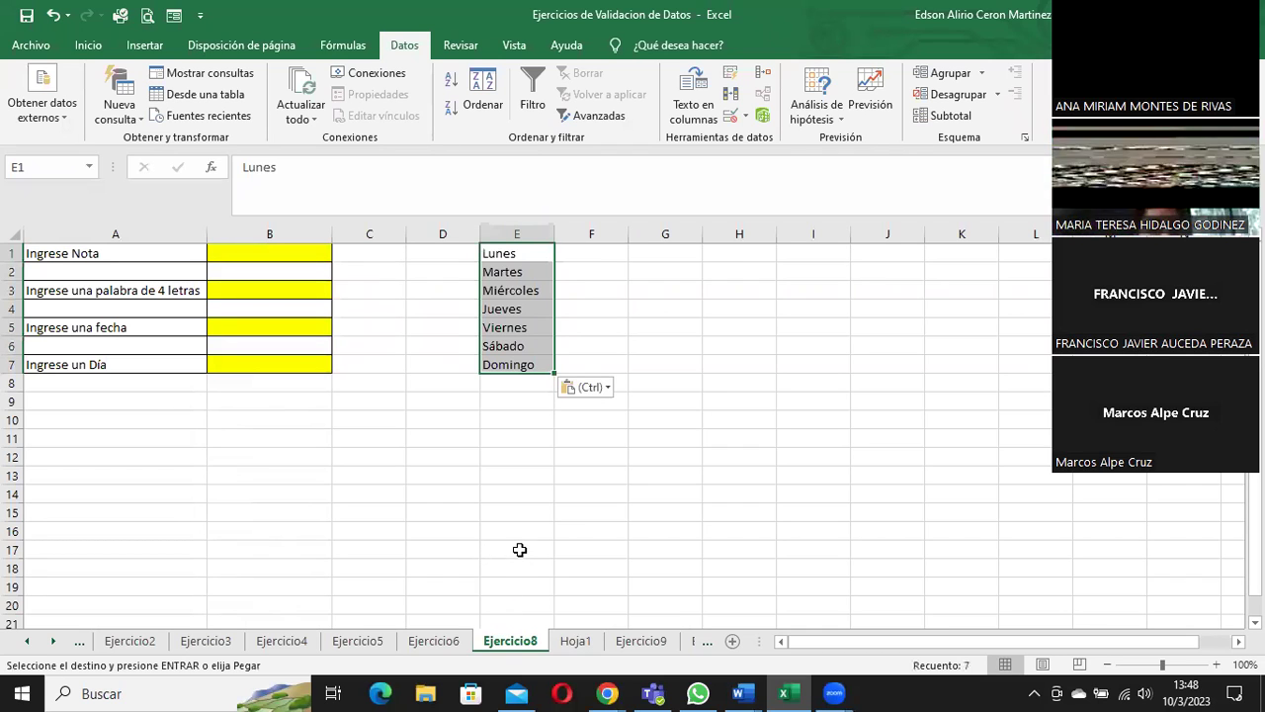
- Copy the pasted weekday list again and jump to the last row of column E
{"action": "key", "text": "ctrl+c"}
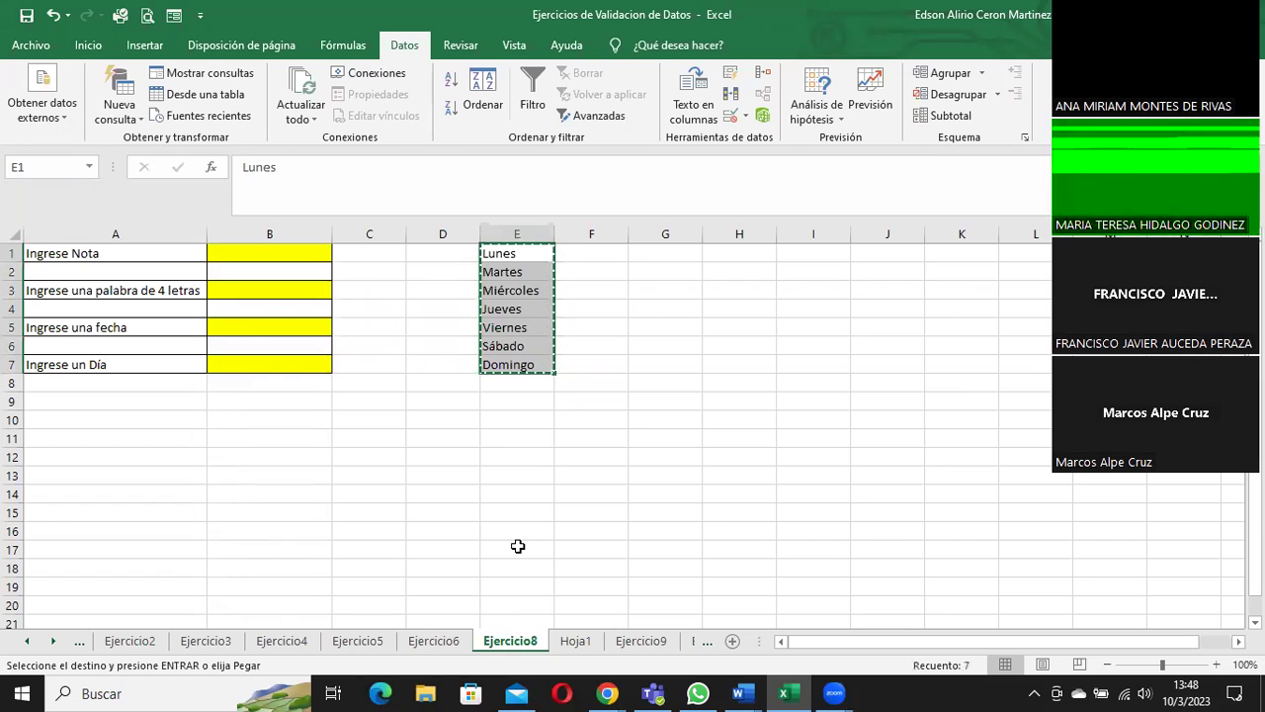
{"action": "key", "text": "ctrl+Down"}
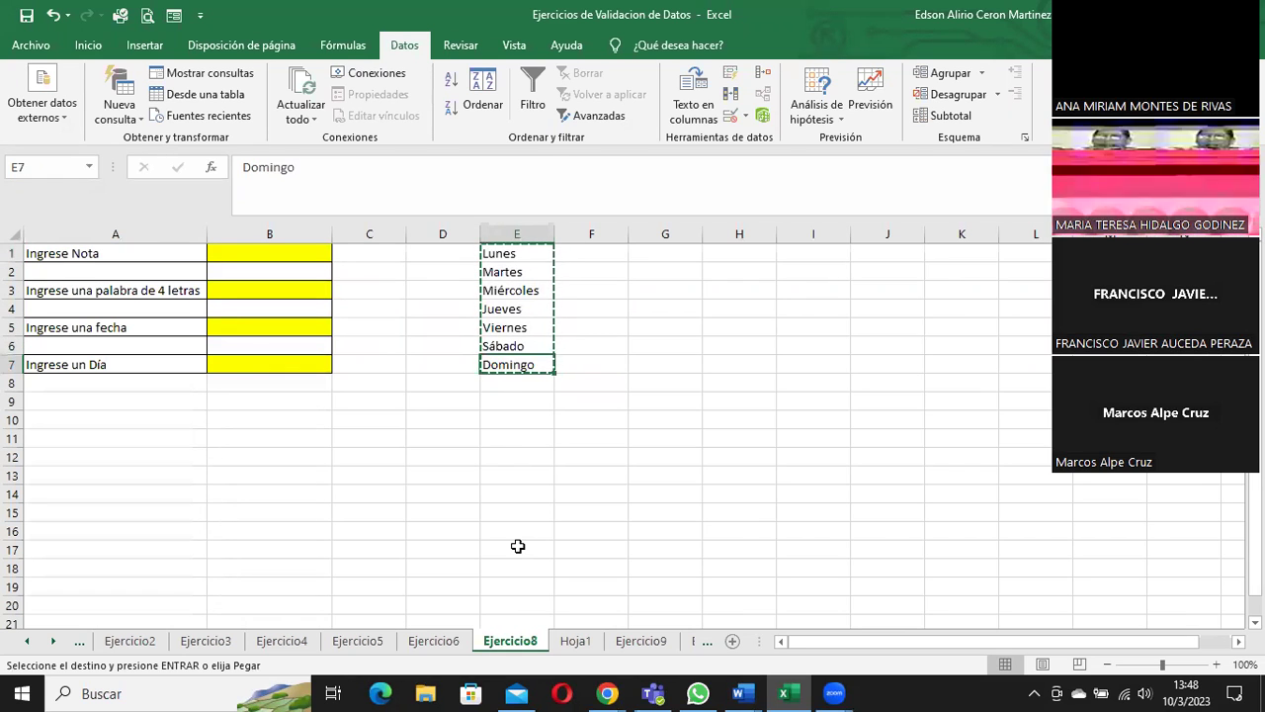
{"action": "key", "text": "Down"}
{"action": "key", "text": "Down"}
{"action": "key", "text": "Down"}
{"action": "key", "text": "ctrl+Down"}
- Paste the weekday list into E1048567:E1048573 at the bottom of column E, then return to the top
{"action": "key", "text": "Up"}
{"action": "key", "text": "Up"}
{"action": "key", "text": "Up"}
{"action": "key", "text": "Up"}
{"action": "key", "text": "Up"}
{"action": "key", "text": "Up"}
{"action": "key", "text": "Up"}
{"action": "key", "text": "Up"}
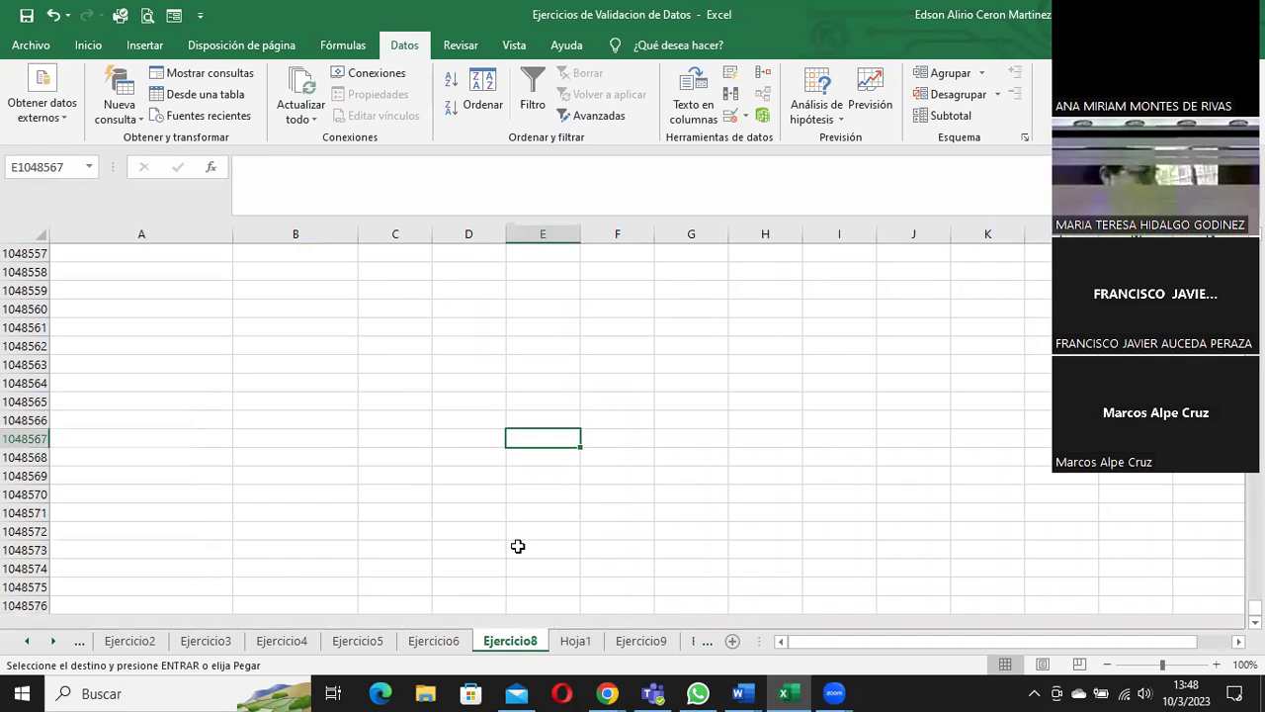
{"action": "key", "text": "ctrl+v"}
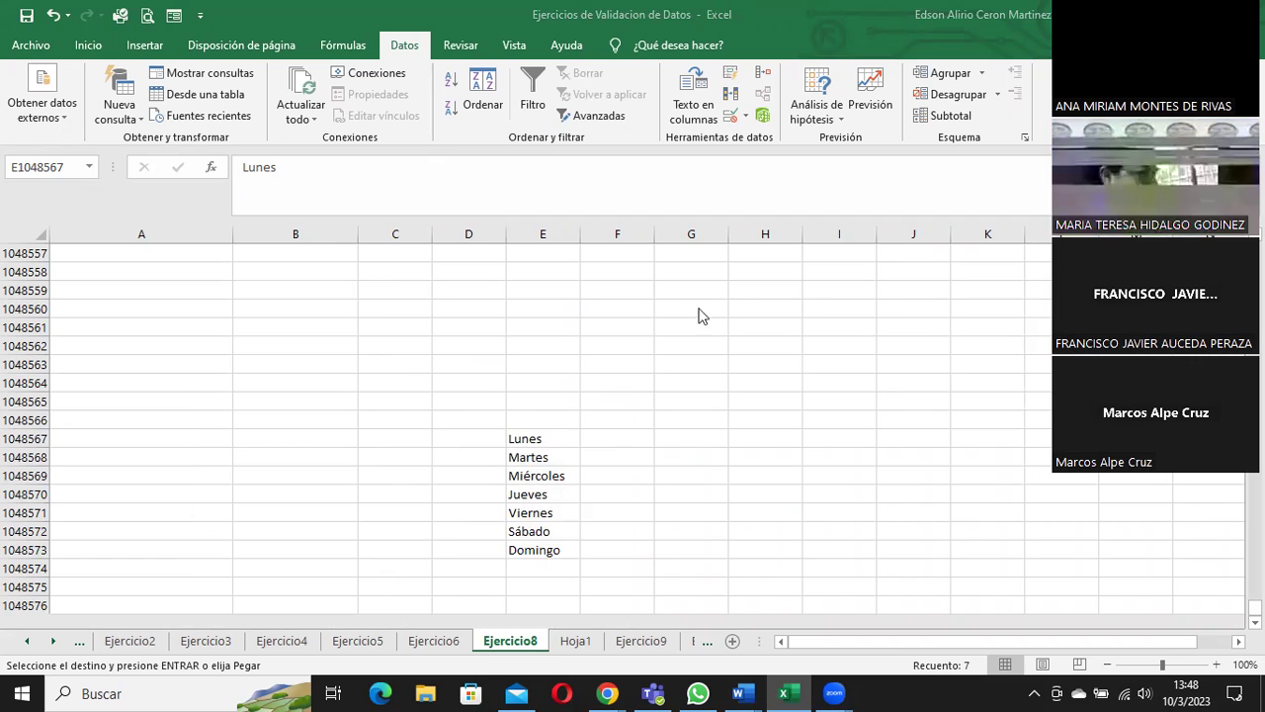
{"action": "scroll", "coordinate": [682, 364], "scroll_direction": "up", "scroll_amount": 1}
{"action": "scroll", "coordinate": [611, 389], "scroll_direction": "up", "scroll_amount": 1}
{"action": "key", "text": "ctrl+v"}
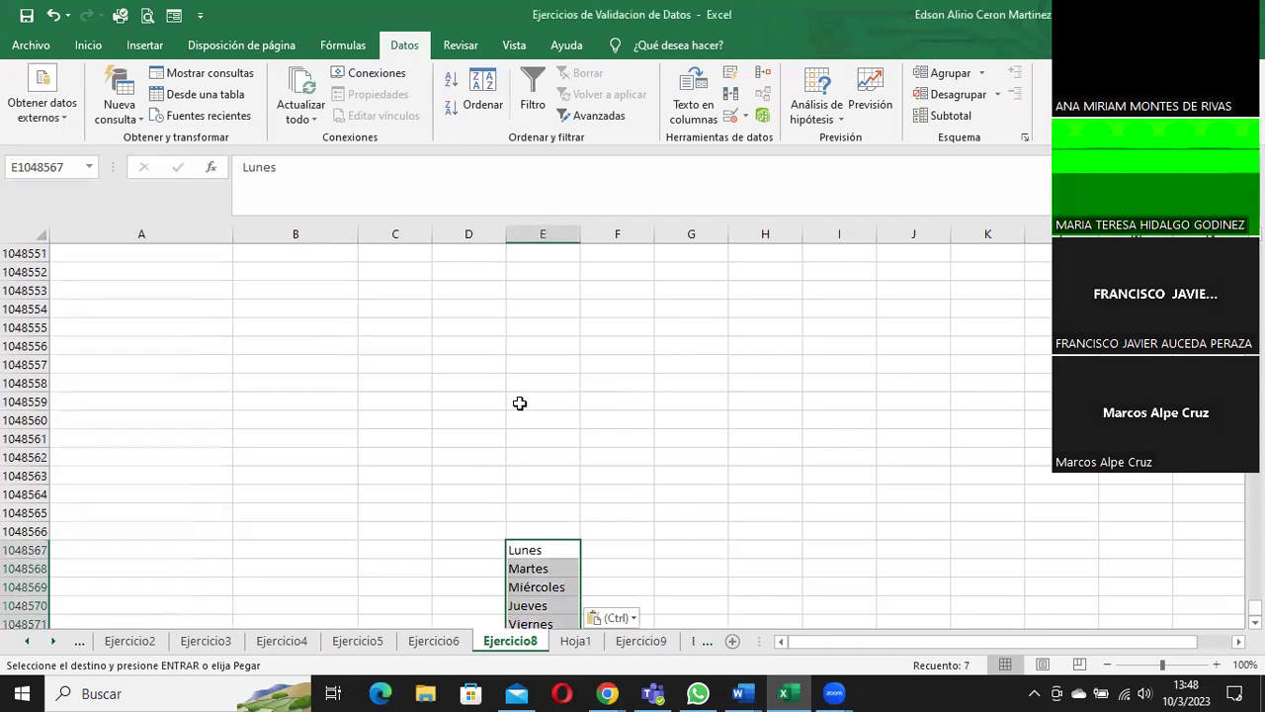
{"action": "left_click", "coordinate": [524, 402]}
{"action": "key", "text": "ctrl+Up"}
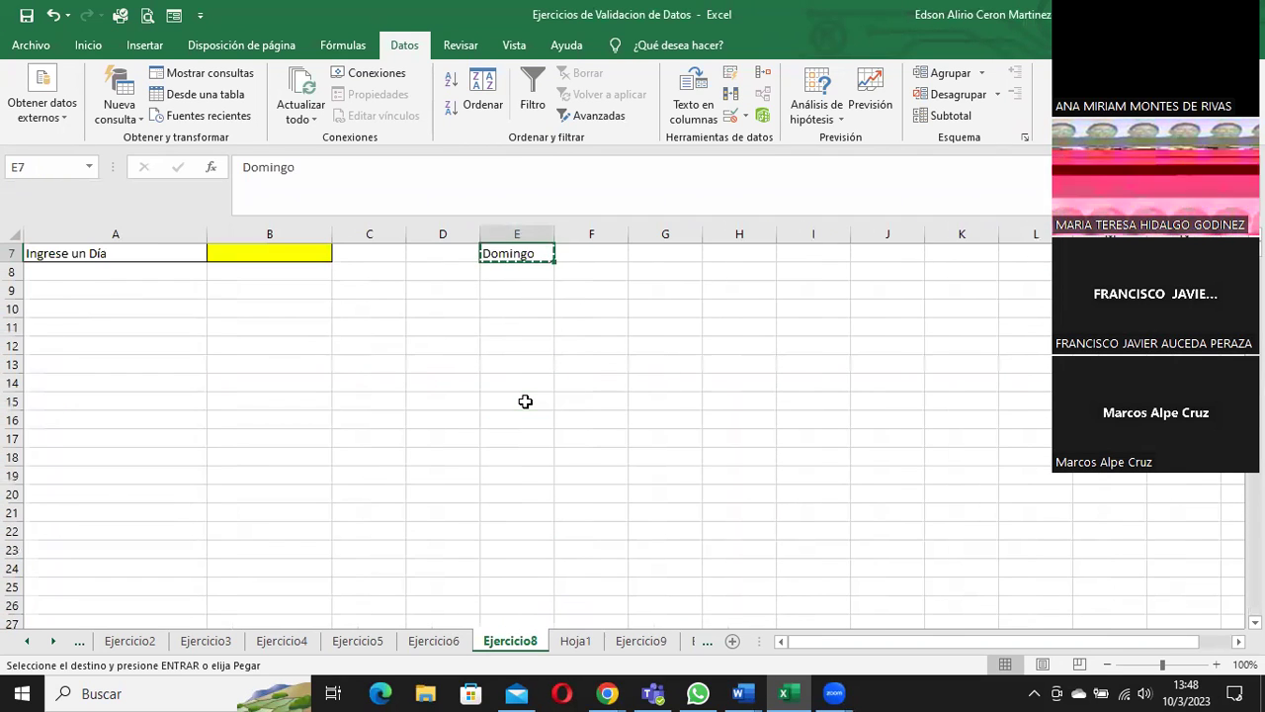
{"action": "key", "text": "ctrl+Up"}
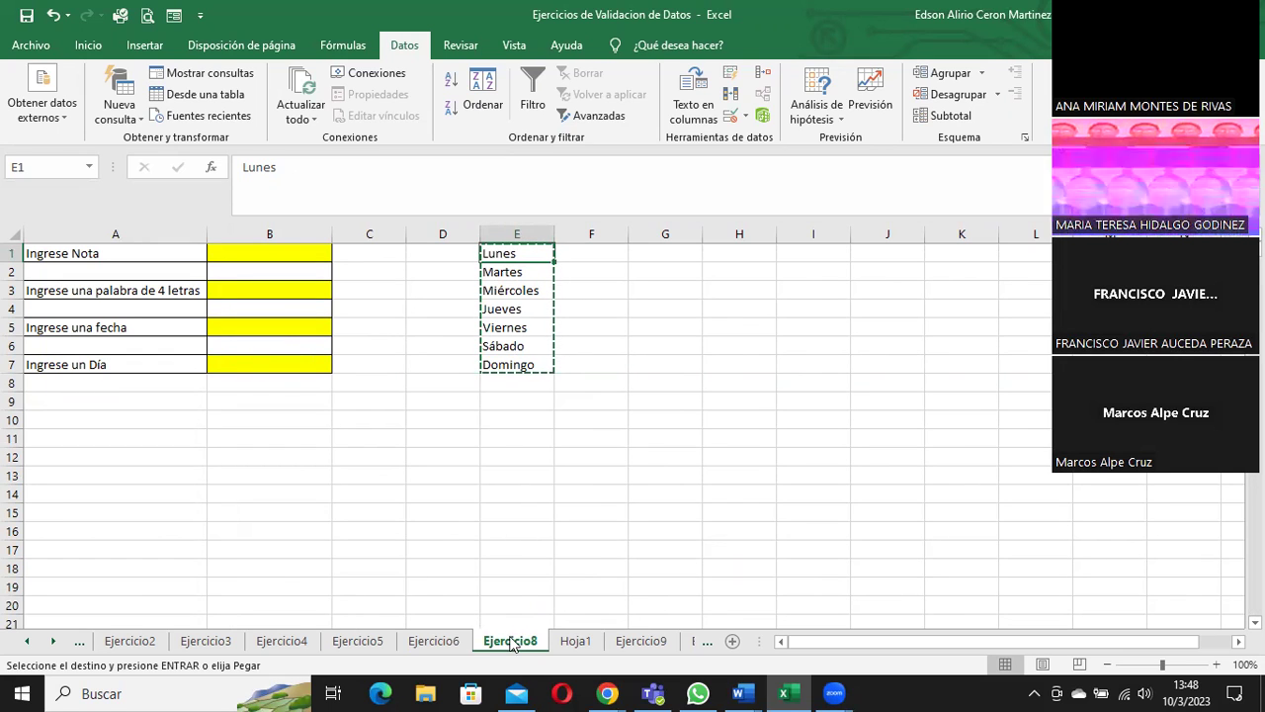
{"action": "left_click", "coordinate": [569, 643]}
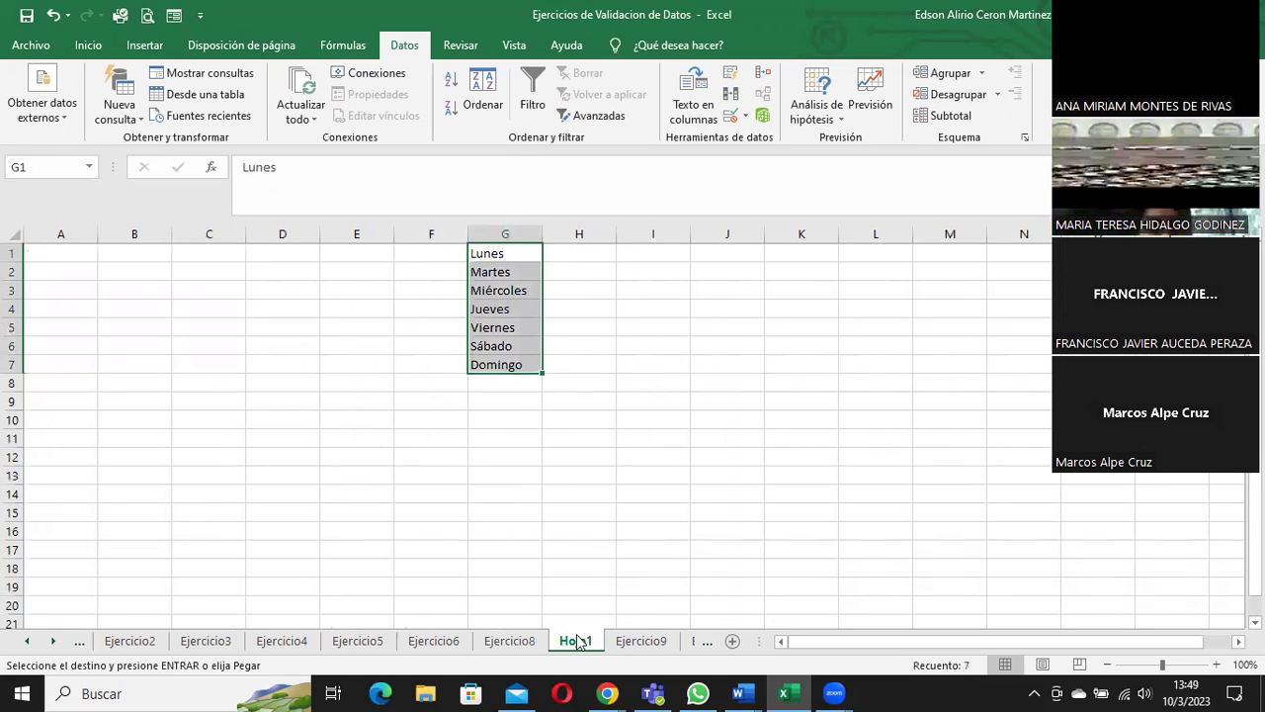
- Paste the weekday list into Hoja1 G1:G7, then select B7 on Ejercicio8
{"action": "left_click", "coordinate": [522, 643]}
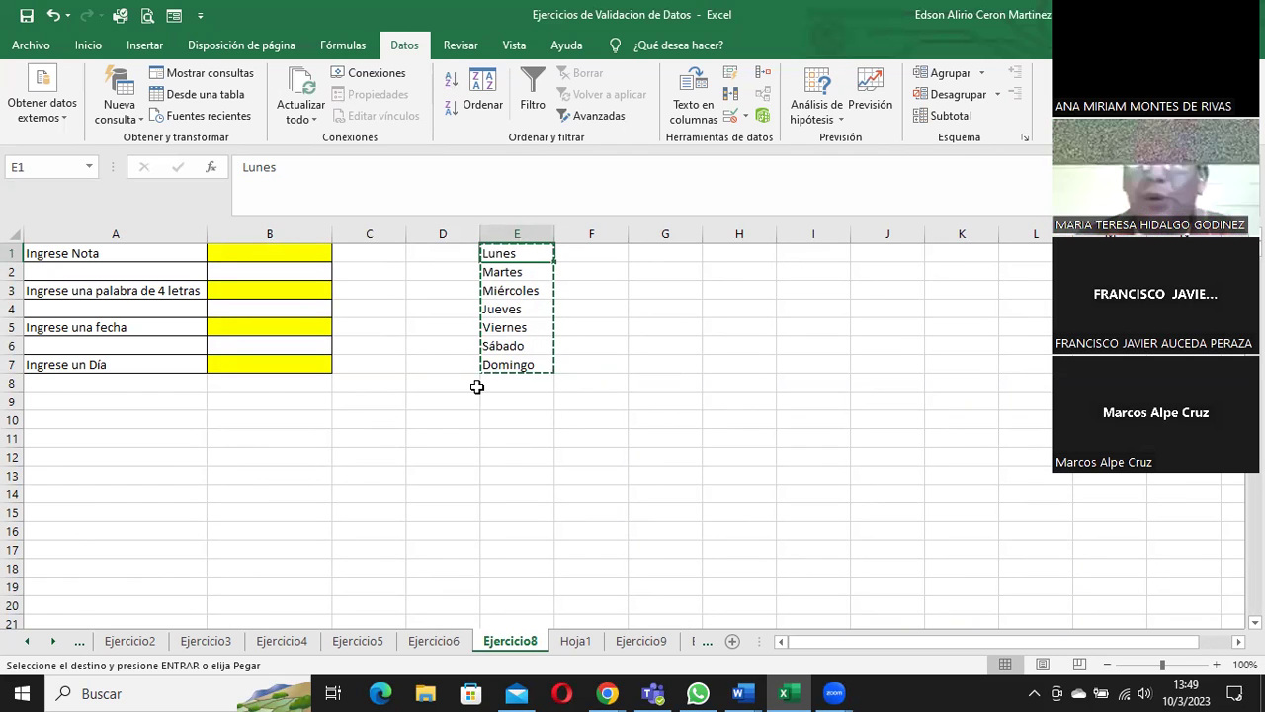
{"action": "left_click", "coordinate": [575, 640]}
{"action": "key", "text": "ctrl+v"}
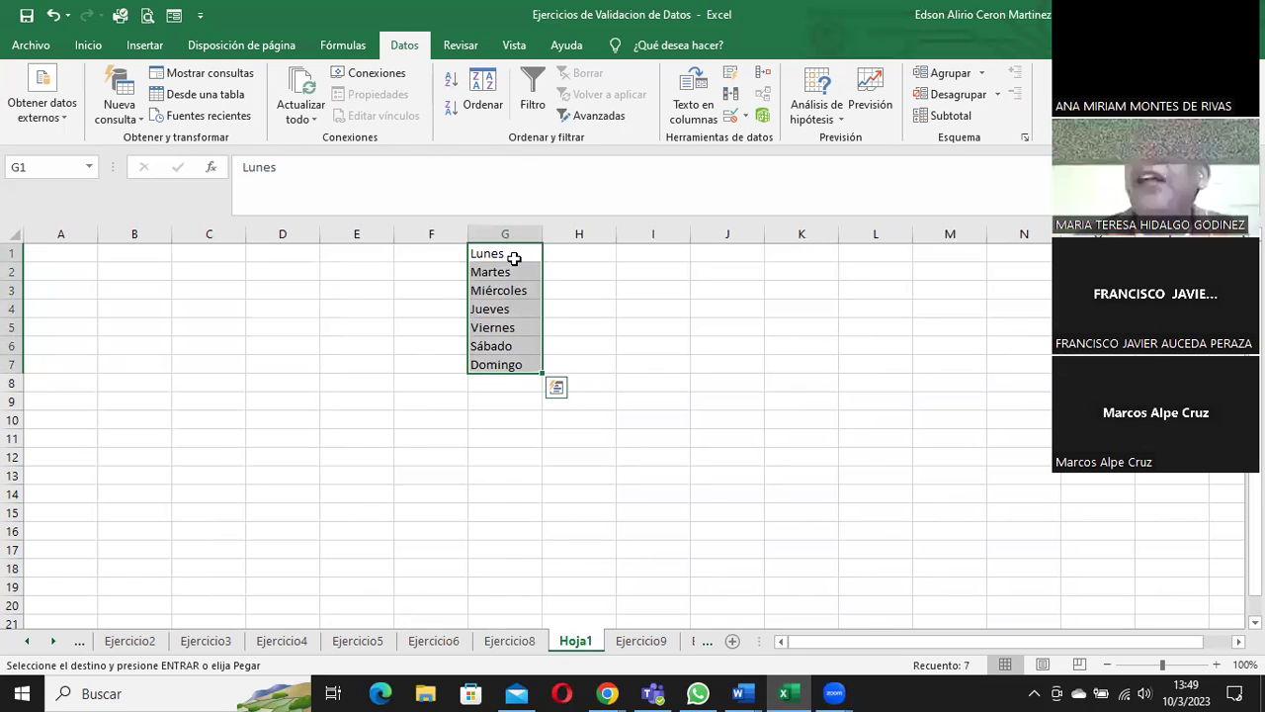
{"action": "left_click", "coordinate": [509, 640]}
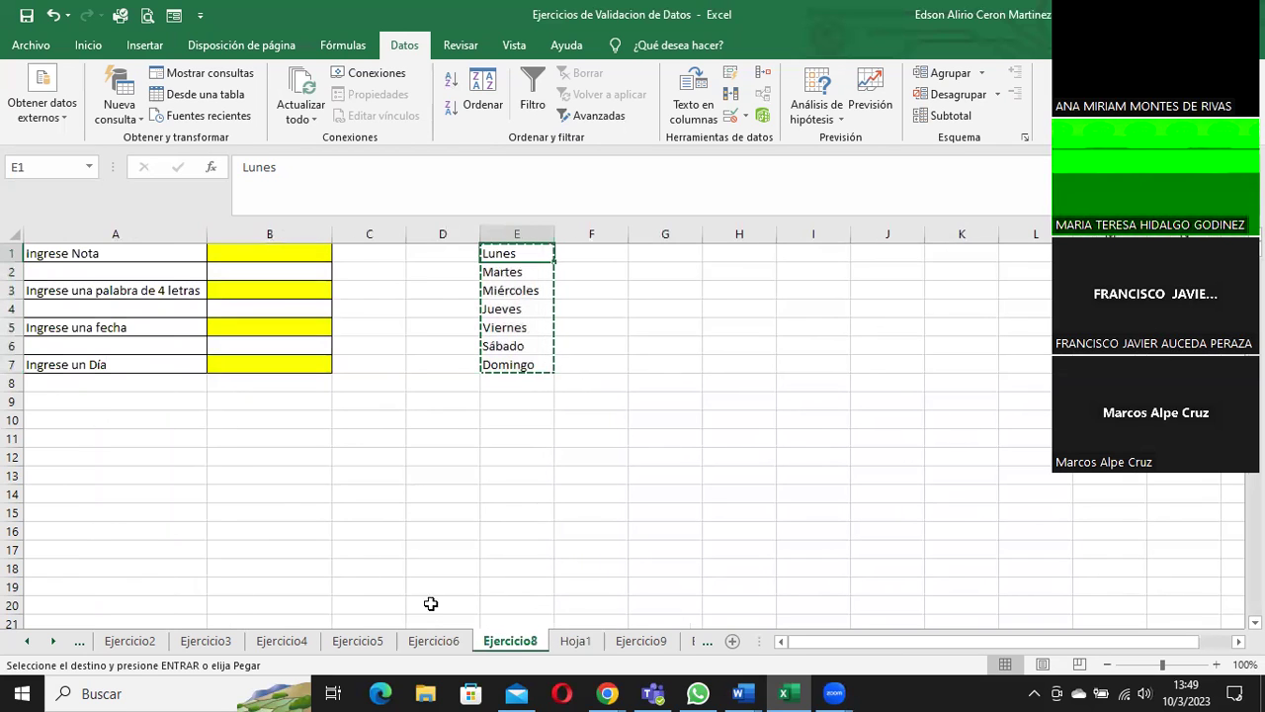
{"action": "left_click", "coordinate": [263, 362]}
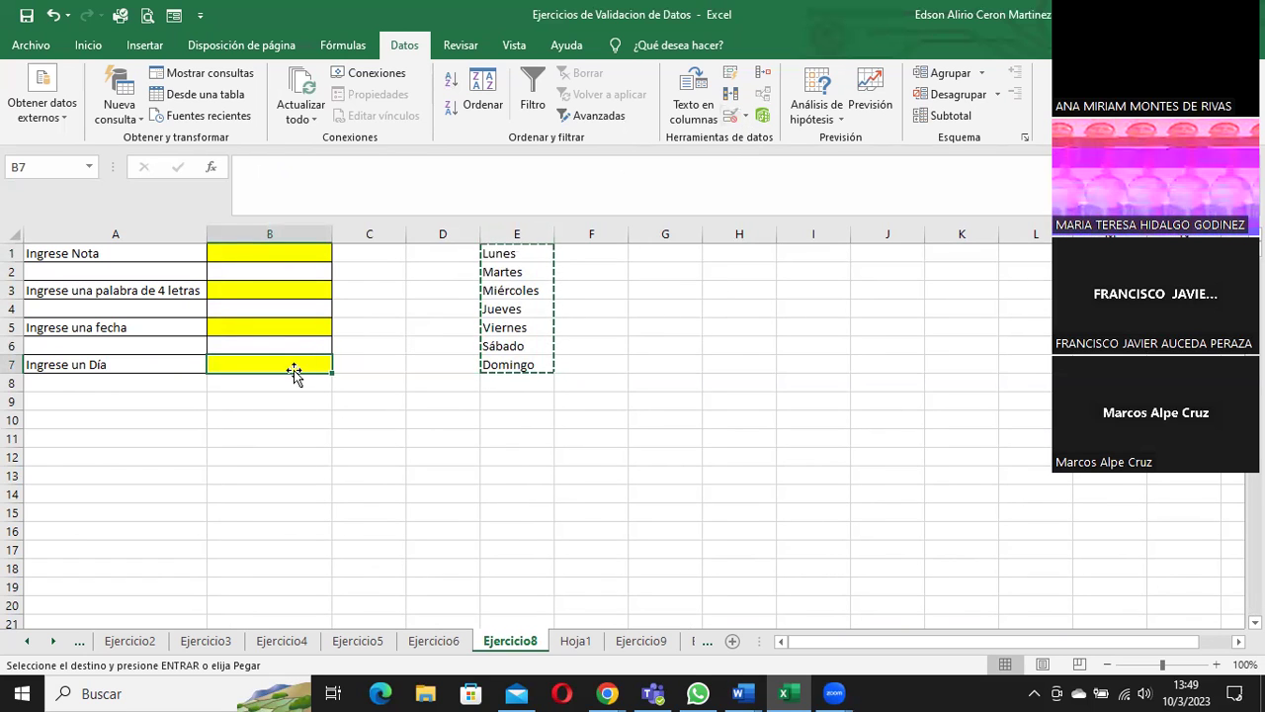
- Give B7 a list validation with source =Hoja1!$G$1:$G$7
{"action": "left_click", "coordinate": [745, 115]}
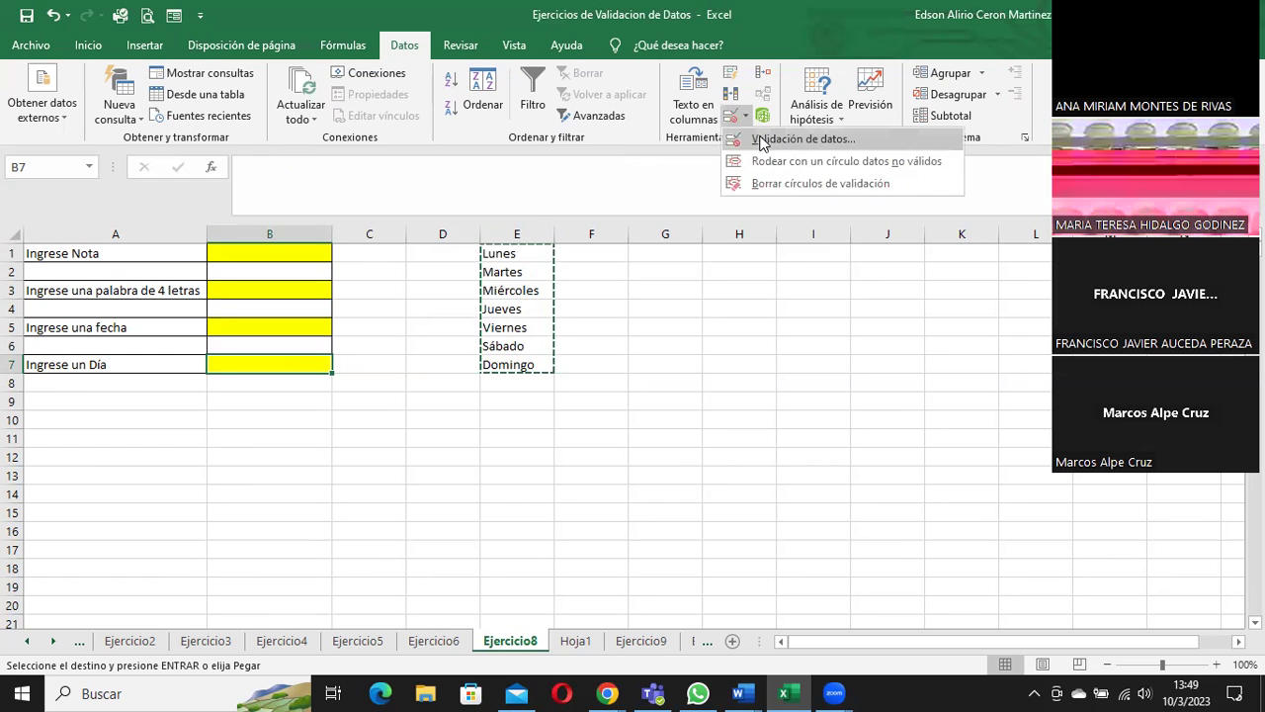
{"action": "left_click", "coordinate": [766, 145]}
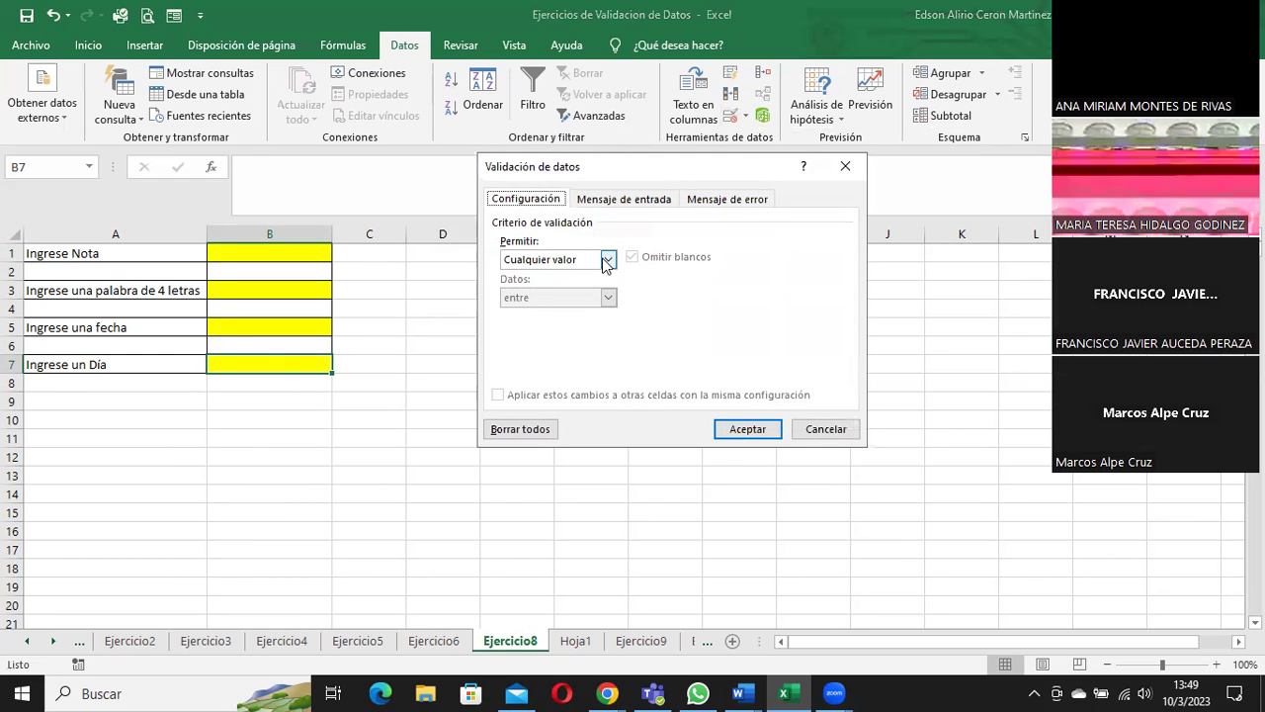
{"action": "left_click", "coordinate": [608, 259]}
{"action": "left_click", "coordinate": [553, 315]}
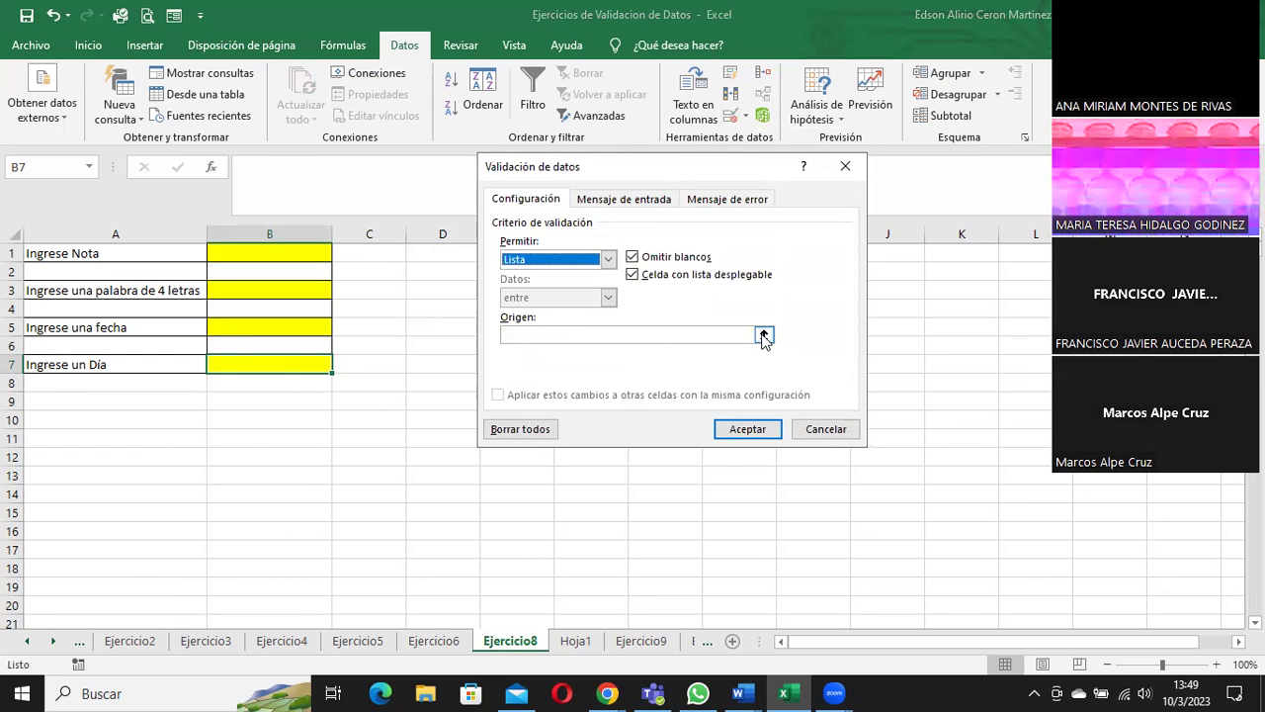
{"action": "left_click", "coordinate": [762, 336]}
{"action": "left_click", "coordinate": [575, 640]}
{"action": "left_click", "coordinate": [498, 259]}
{"action": "left_click_drag", "start_coordinate": [501, 279], "coordinate": [499, 364]}
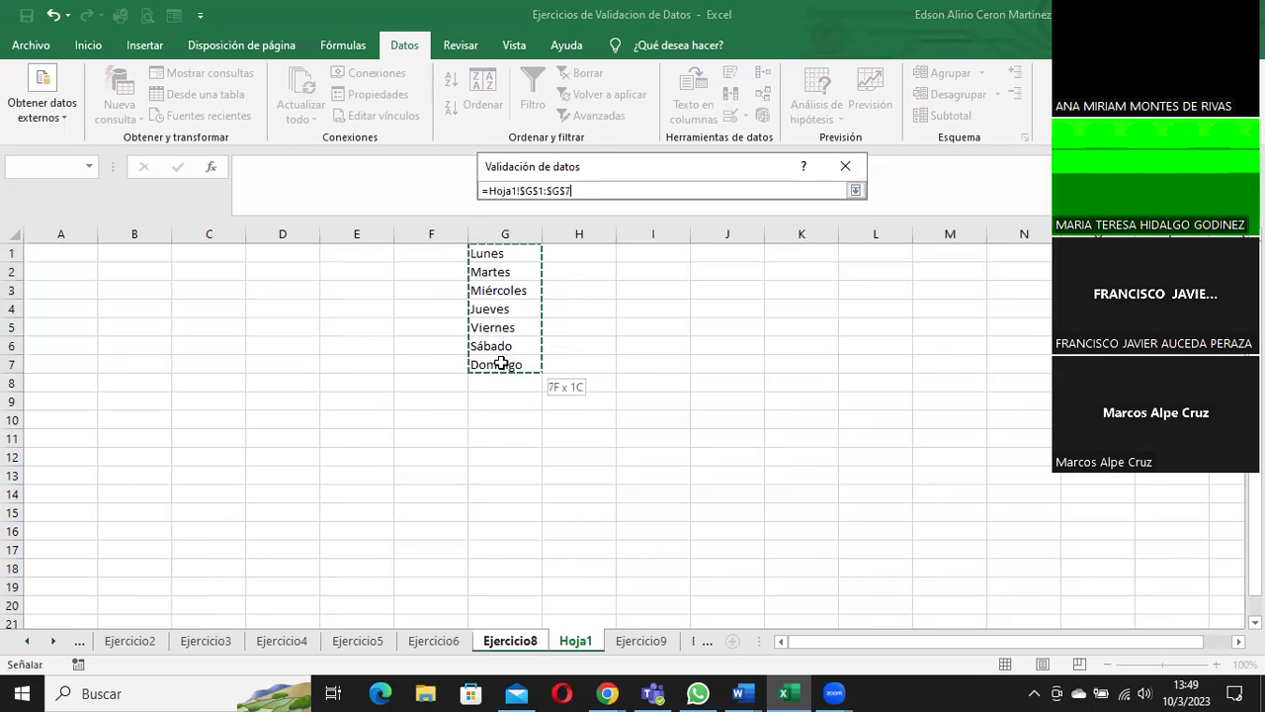
{"action": "left_click", "coordinate": [856, 189]}
{"action": "left_click", "coordinate": [741, 429]}
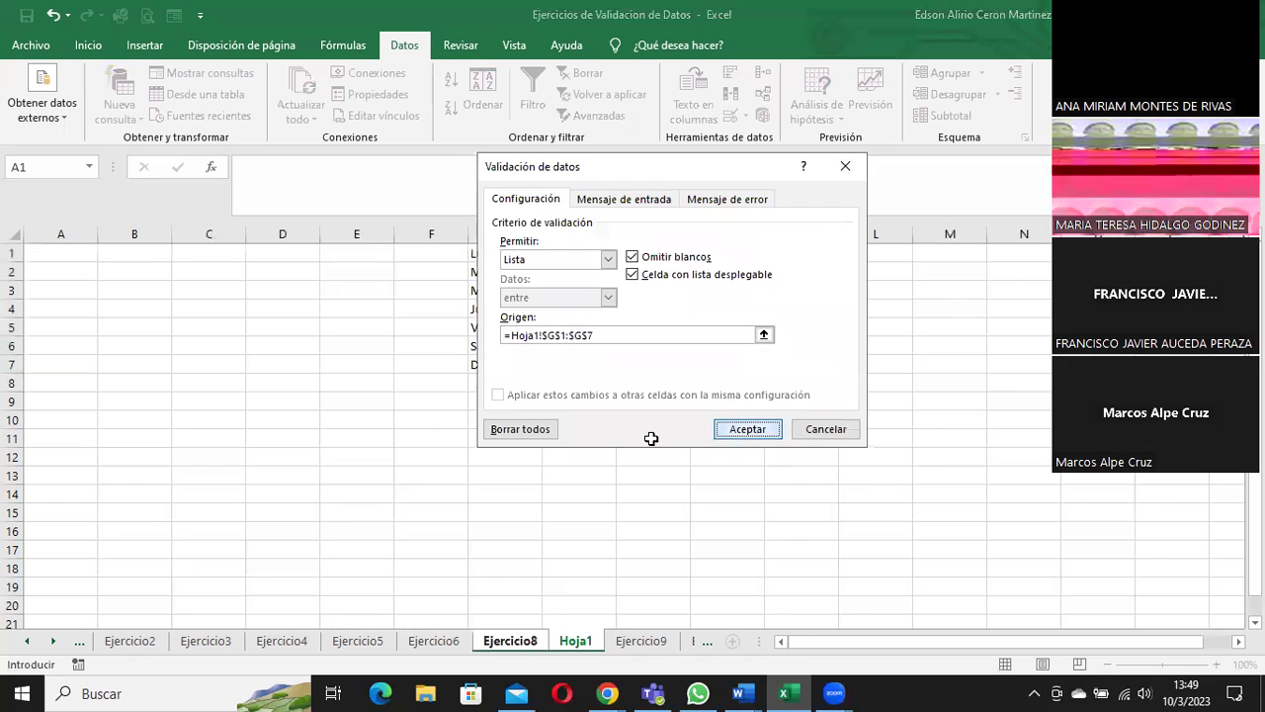
- Choose Jueves from B7's weekday drop-down
{"action": "left_click", "coordinate": [339, 365]}
{"action": "left_click", "coordinate": [256, 396]}
{"action": "left_click", "coordinate": [340, 366]}
{"action": "left_click", "coordinate": [259, 415]}
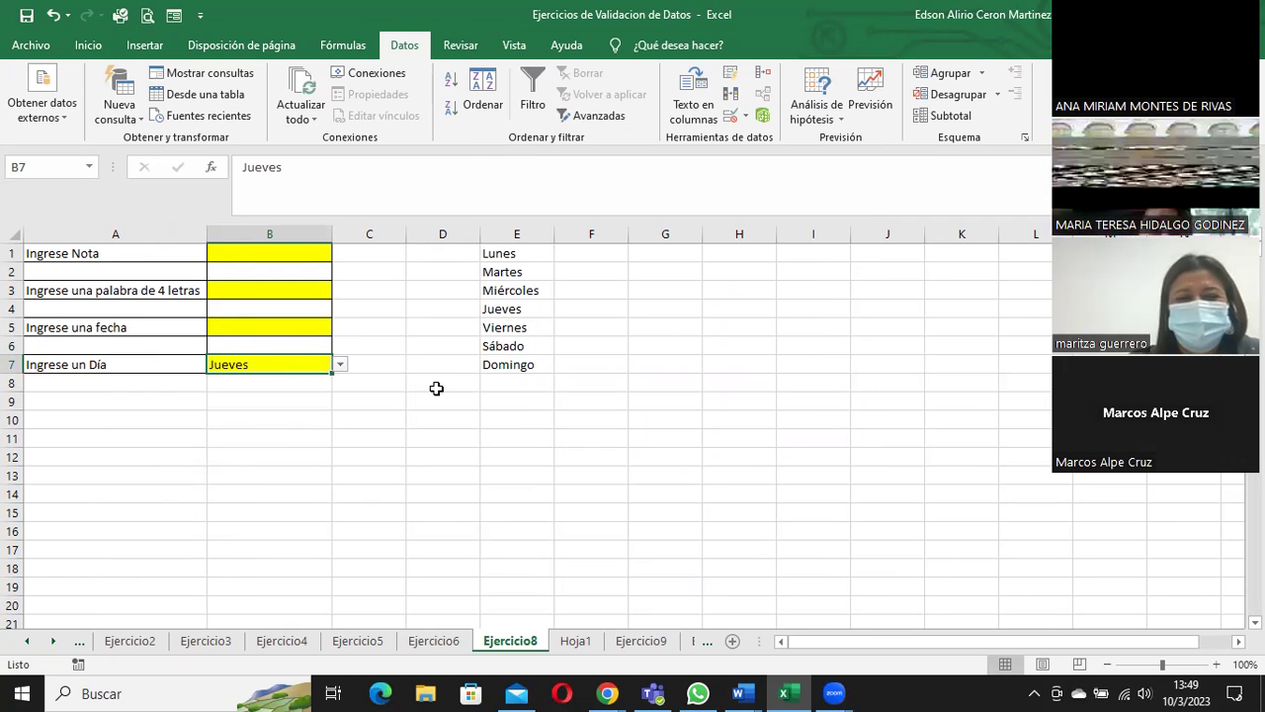
{"action": "left_click", "coordinate": [572, 641]}
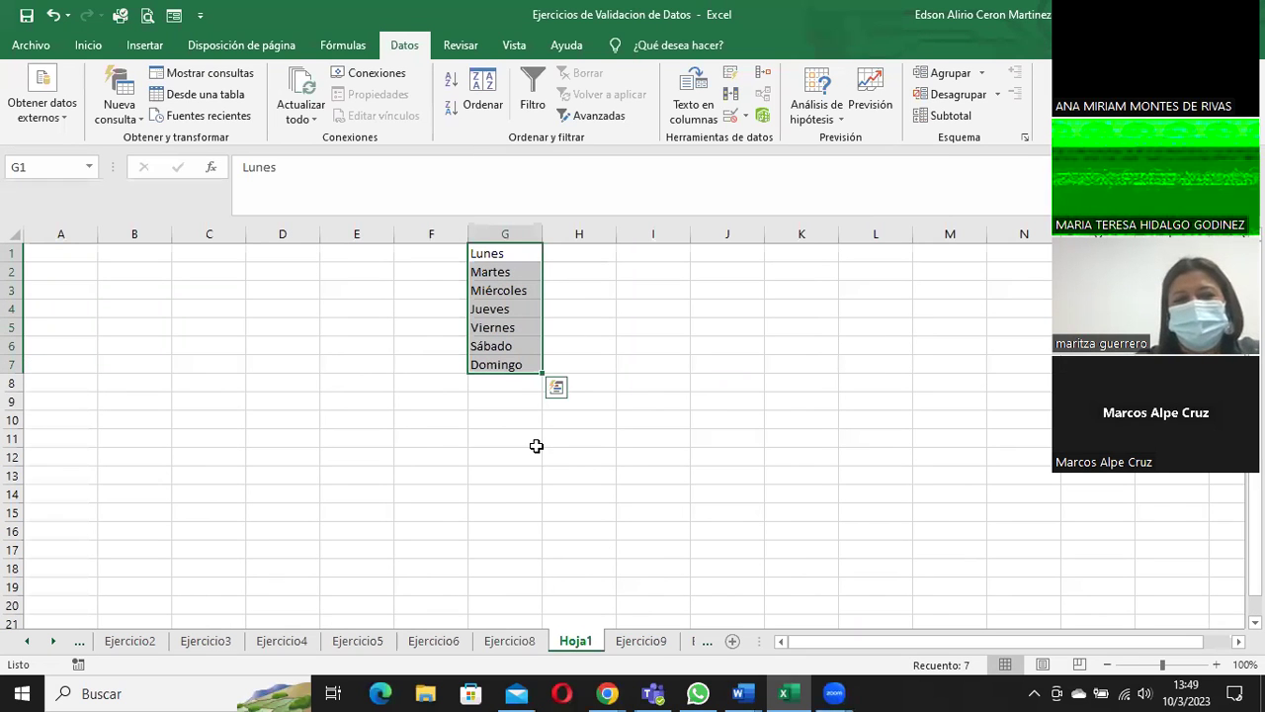
- Delete the Hoja1 sheet, confirming the prompt, and go back to Ejercicio8
{"action": "right_click", "coordinate": [575, 639]}
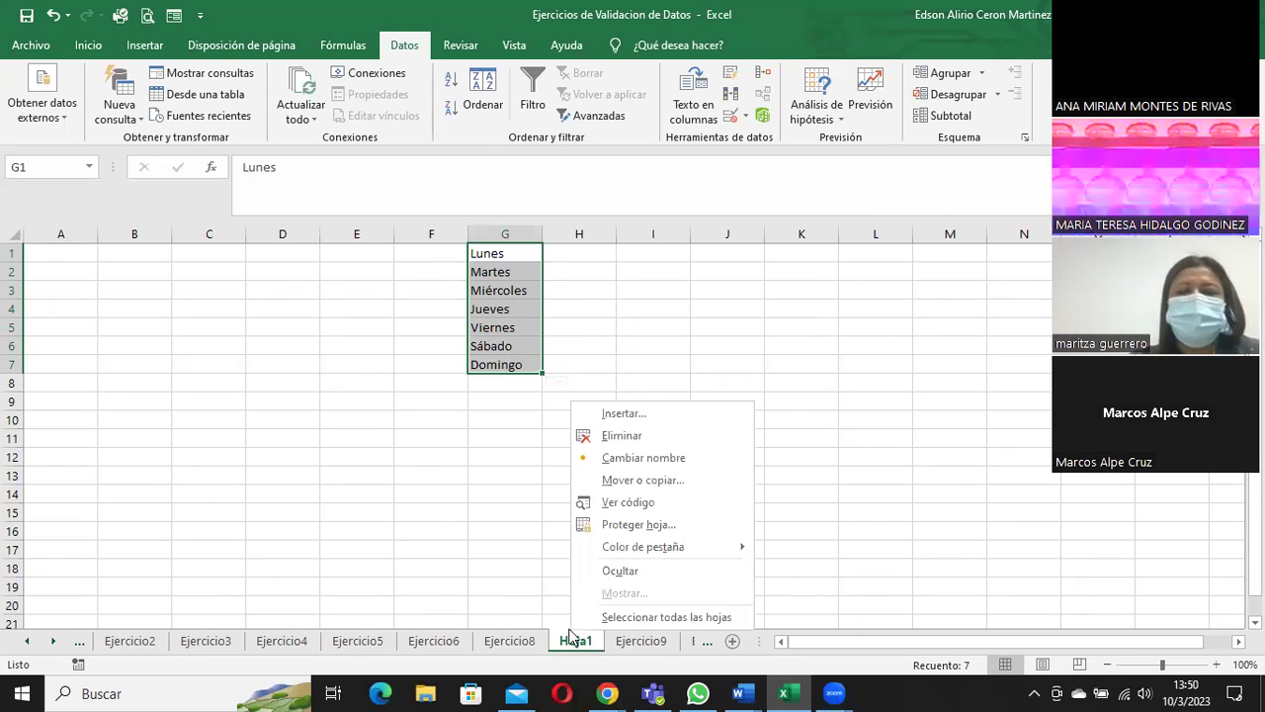
{"action": "left_click", "coordinate": [624, 437]}
{"action": "left_click", "coordinate": [595, 399]}
{"action": "left_click", "coordinate": [514, 640]}
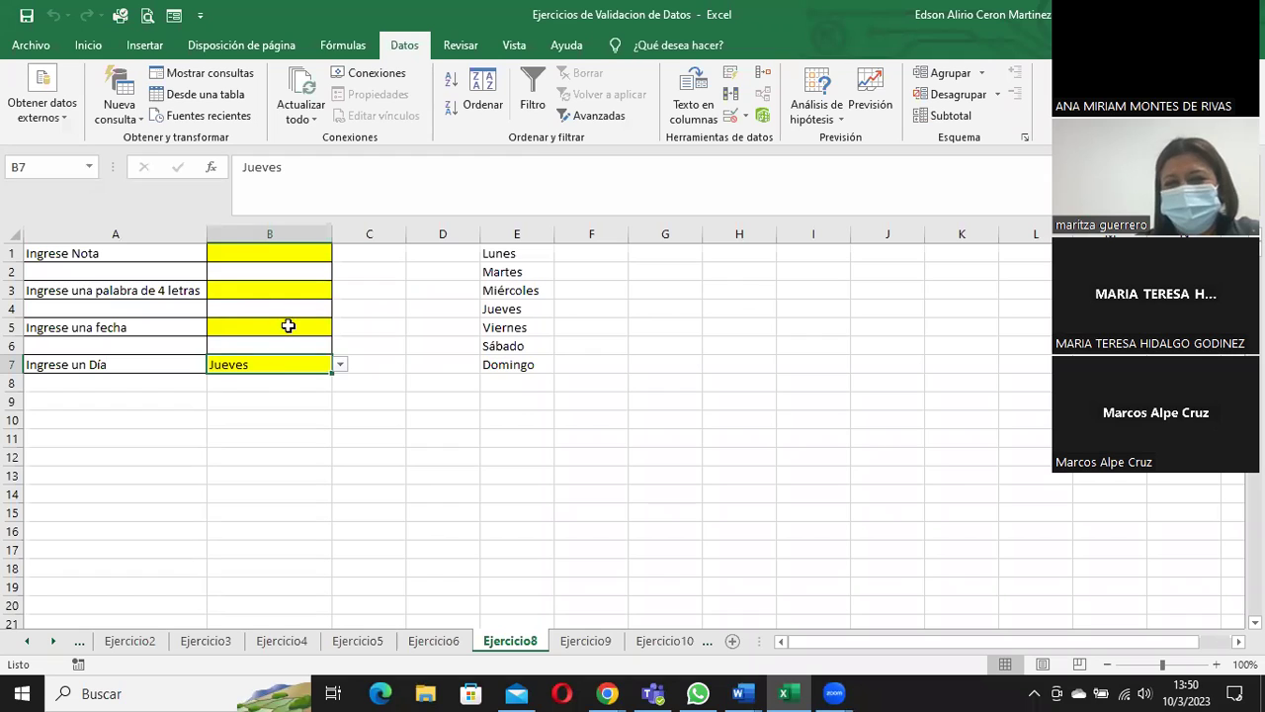
- Check E1:E7, then jump down to the Lunes–Domingo list at E1048567:E1048573
{"action": "left_click_drag", "start_coordinate": [498, 251], "coordinate": [504, 351]}
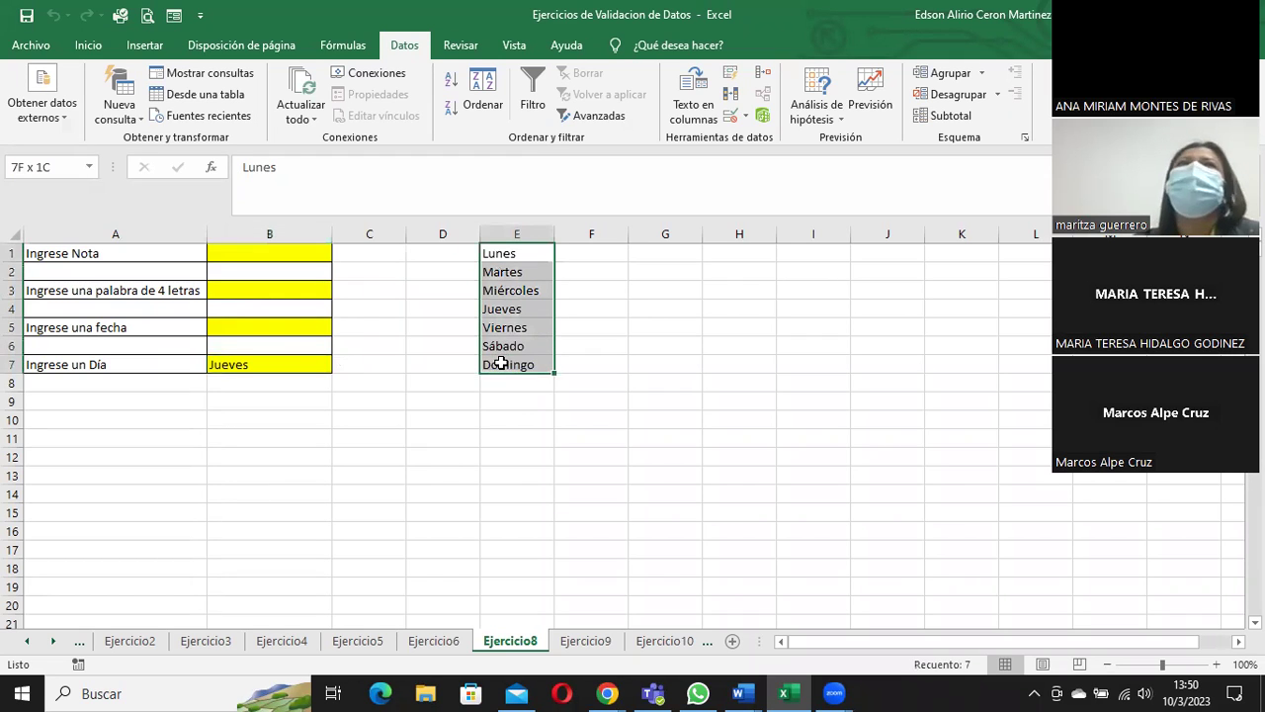
{"action": "left_click_drag", "start_coordinate": [502, 255], "coordinate": [503, 367]}
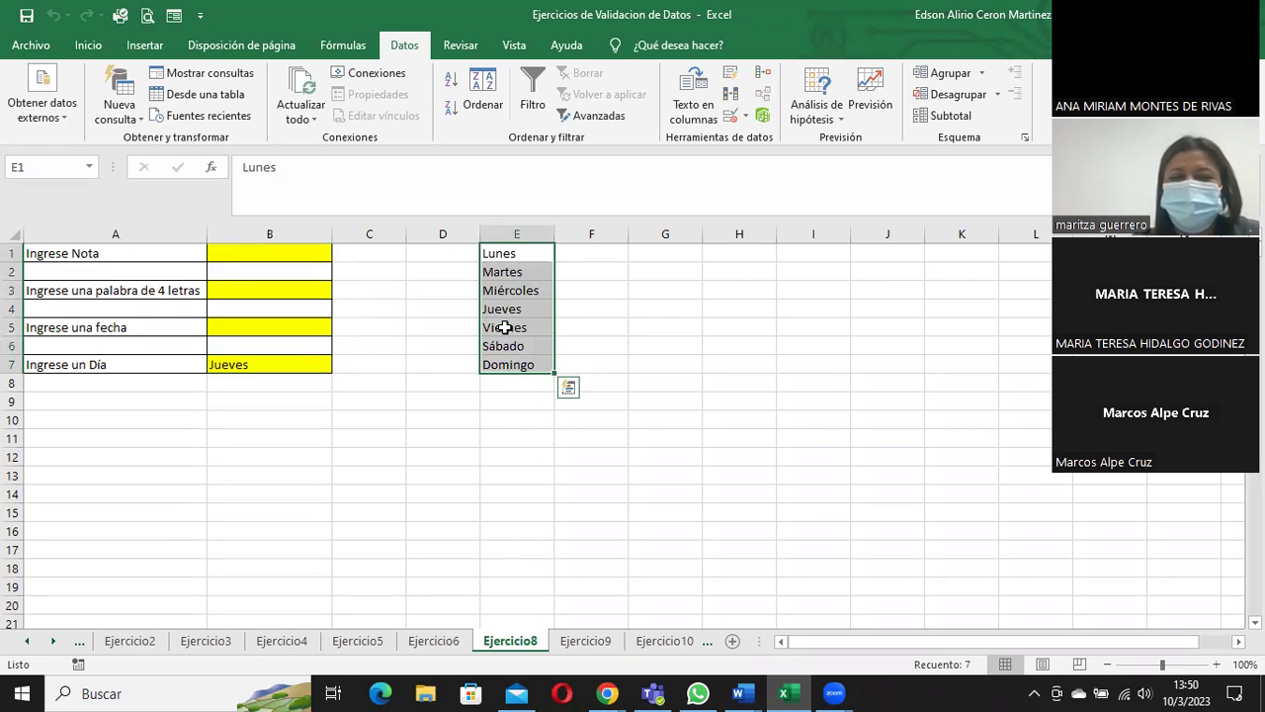
{"action": "left_click", "coordinate": [513, 437]}
{"action": "key", "text": "ctrl+Down"}
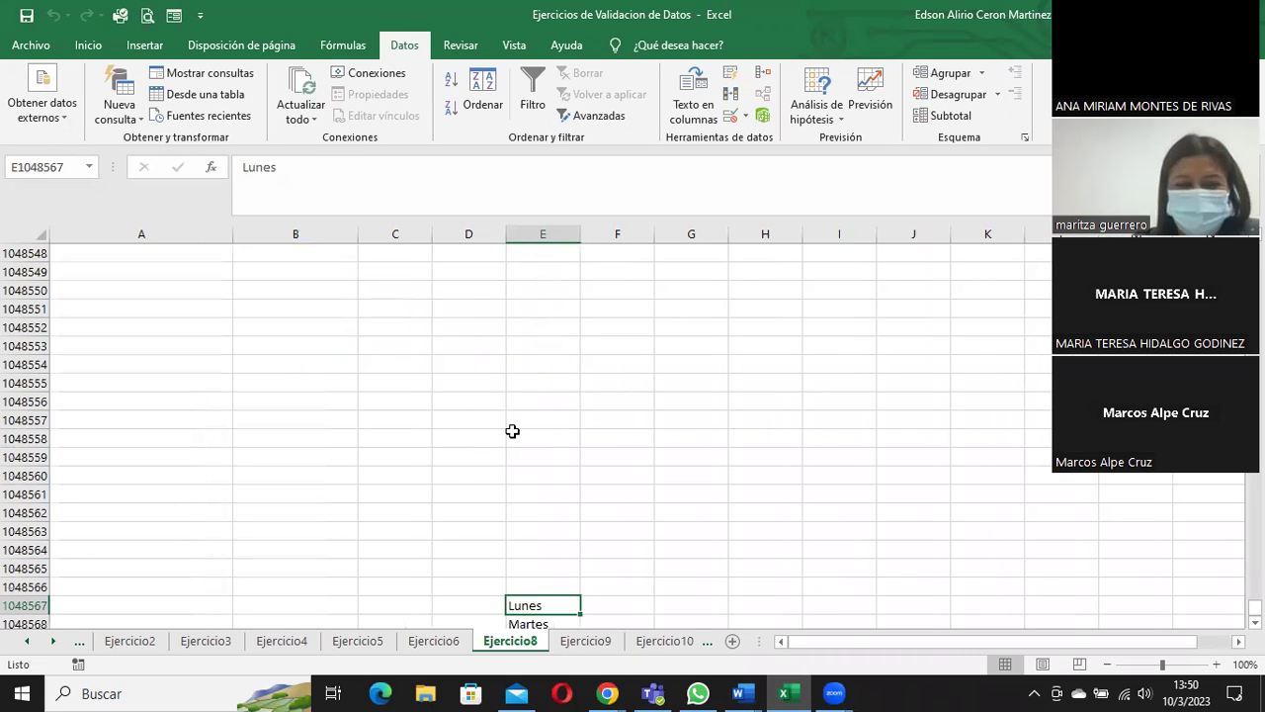
{"action": "key", "text": "Down"}
{"action": "key", "text": "Down"}
{"action": "key", "text": "Down"}
{"action": "key", "text": "Down"}
{"action": "key", "text": "Down"}
{"action": "key", "text": "Down"}
{"action": "key", "text": "Down"}
{"action": "key", "text": "Down"}
{"action": "key", "text": "Down"}
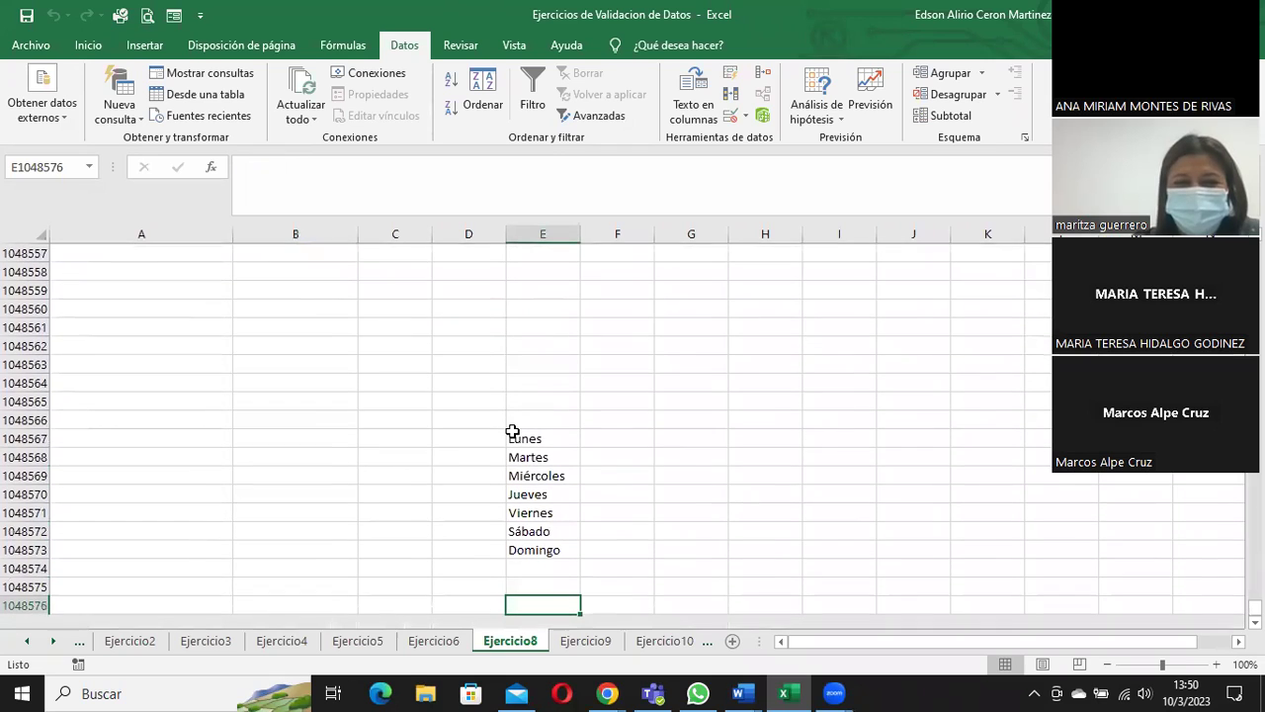
{"action": "key", "text": "Up"}
{"action": "key", "text": "Up"}
{"action": "key", "text": "Up"}
{"action": "key", "text": "Up"}
{"action": "key", "text": "Up"}
{"action": "key", "text": "Up"}
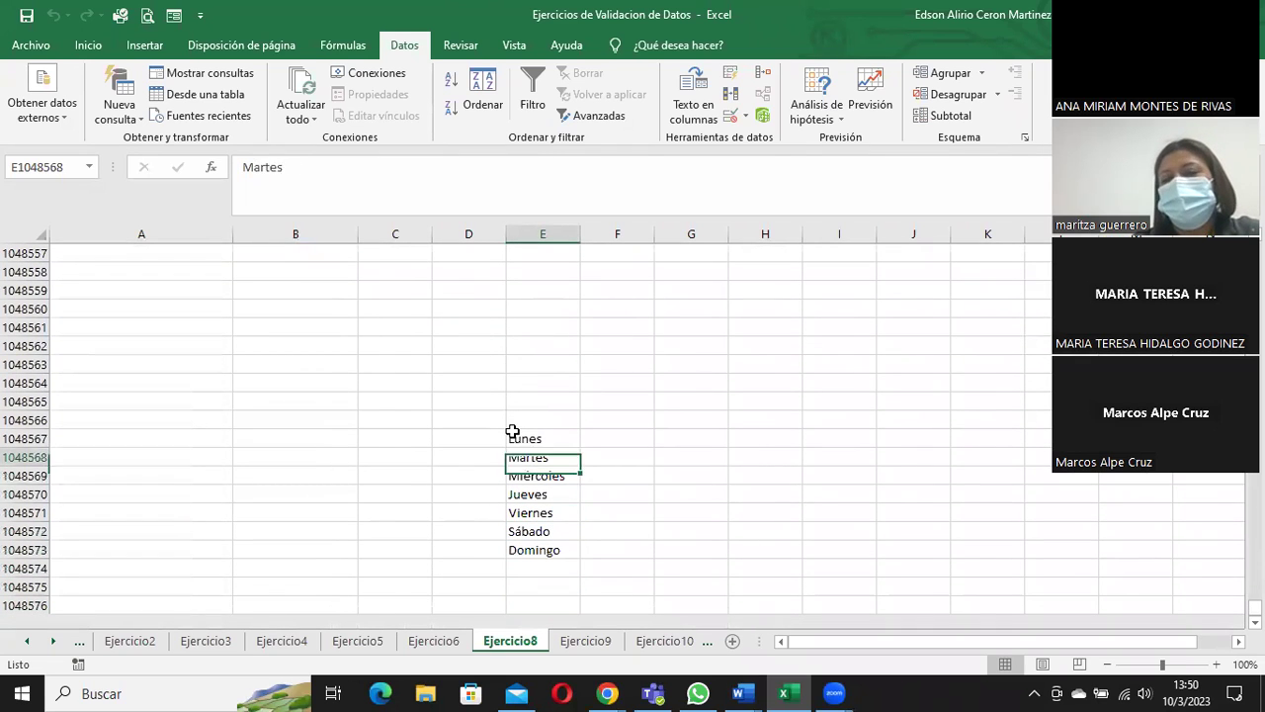
{"action": "key", "text": "Up"}
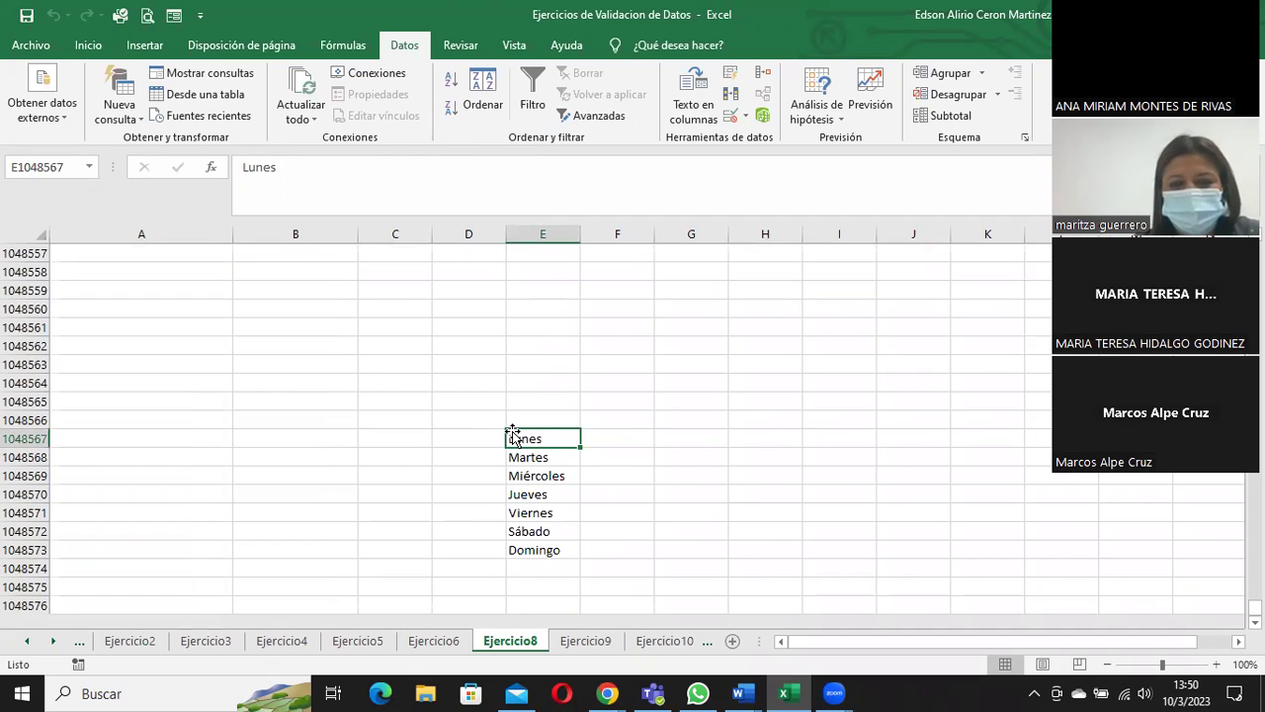
{"action": "left_click", "coordinate": [512, 520]}
{"action": "left_click", "coordinate": [526, 605]}
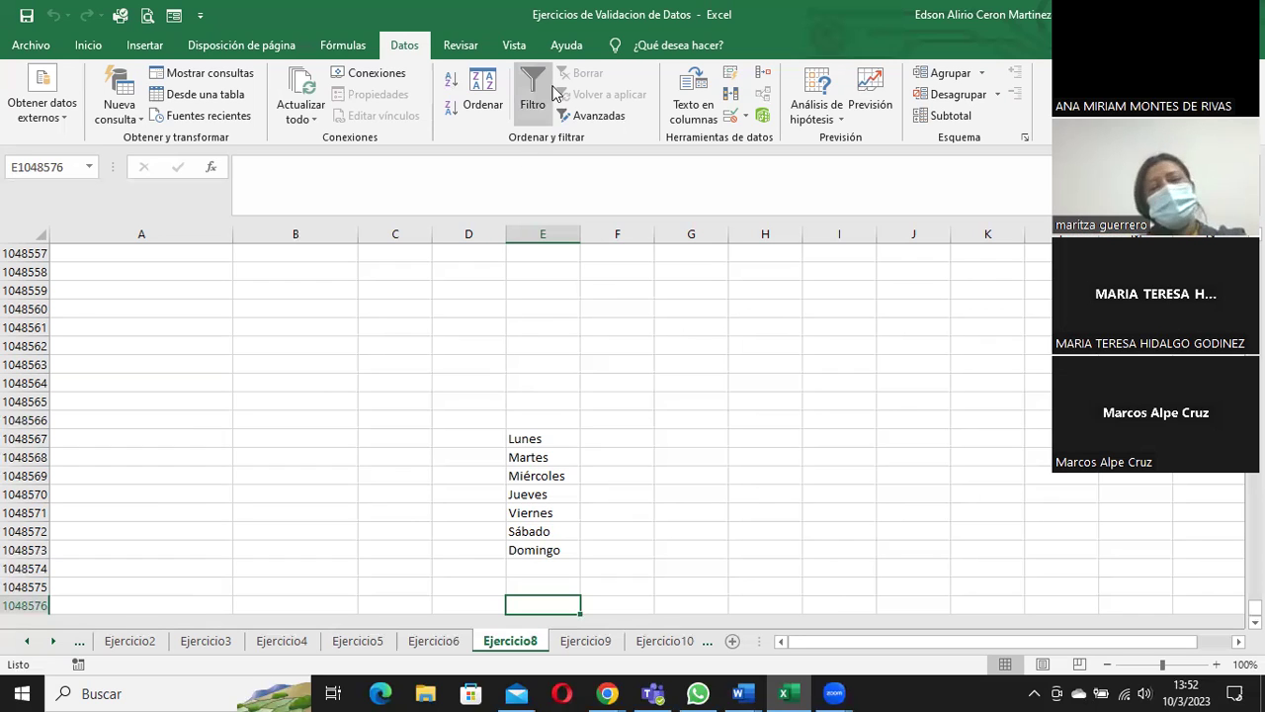
{"action": "left_click", "coordinate": [554, 89]}
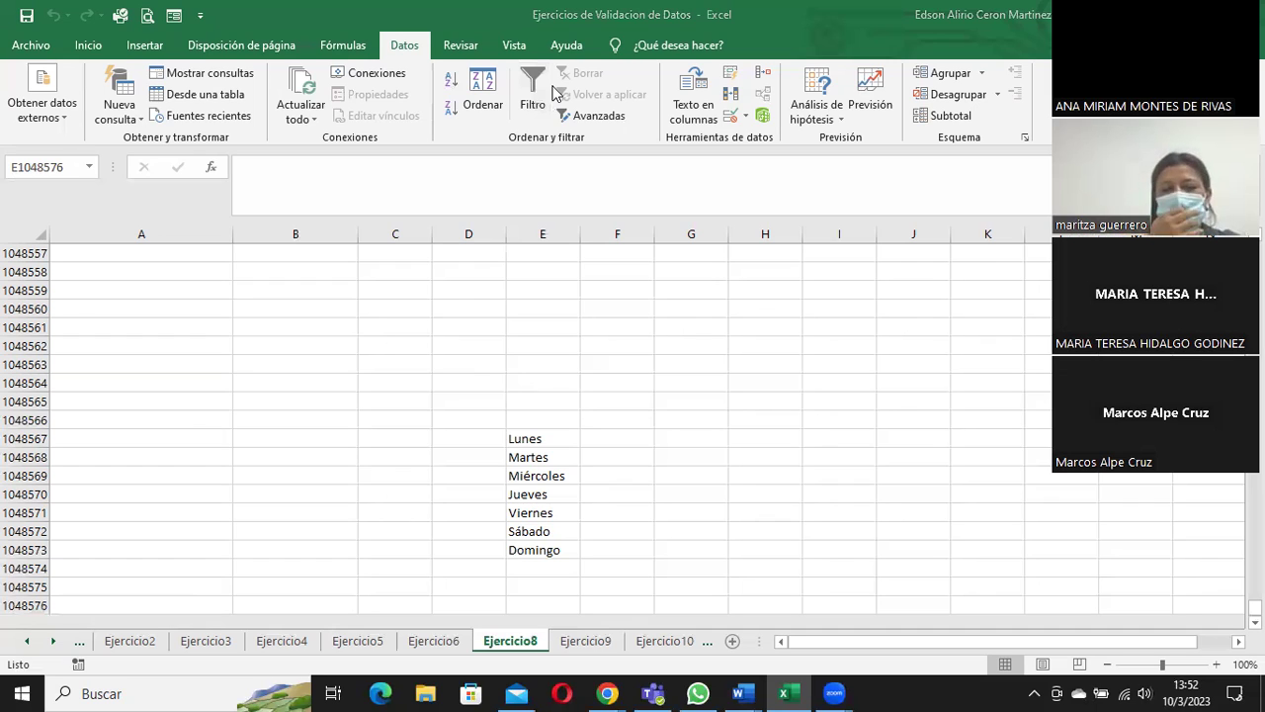
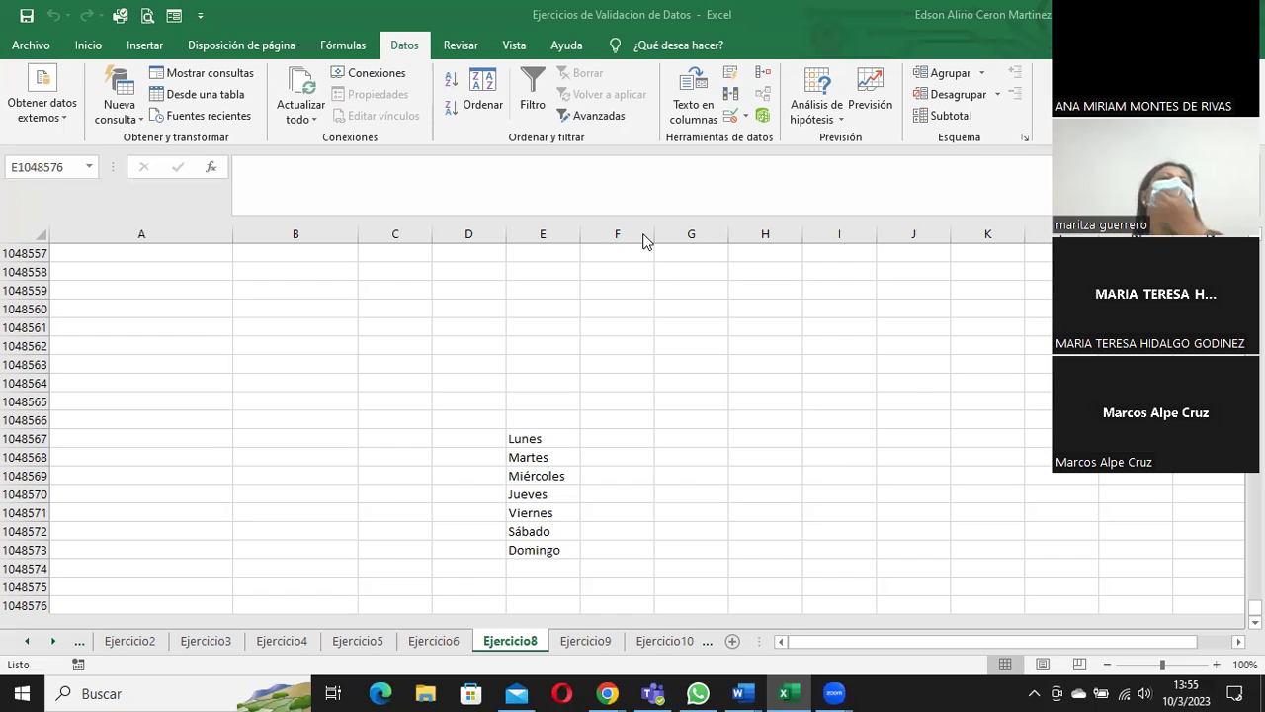
- Jump from the bottom weekday list back to the top of the Ejercicio8 sheet with Ctrl+Up
{"action": "left_click", "coordinate": [542, 457]}
{"action": "key", "text": "ctrl+Up"}
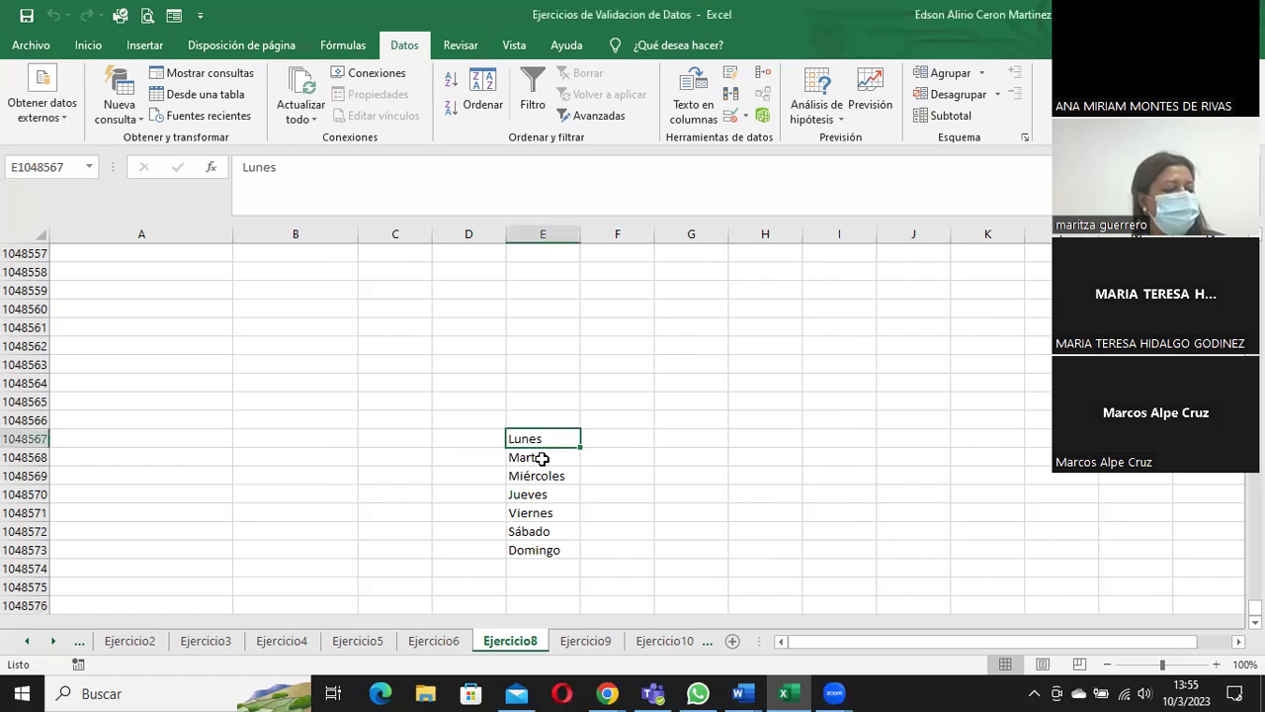
{"action": "key", "text": "ctrl+Up"}
{"action": "key", "text": "ctrl+Up"}
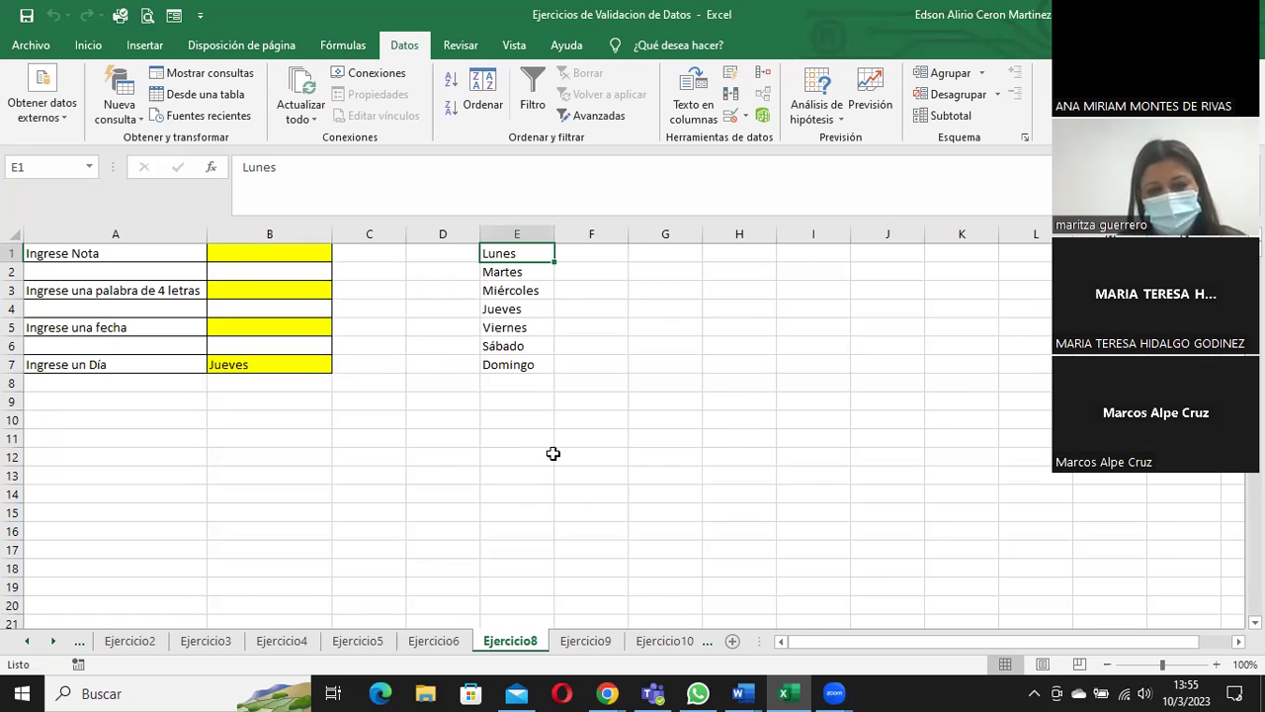
- Clear all data validation rules from the Jueves cell B7
{"action": "left_click", "coordinate": [269, 364]}
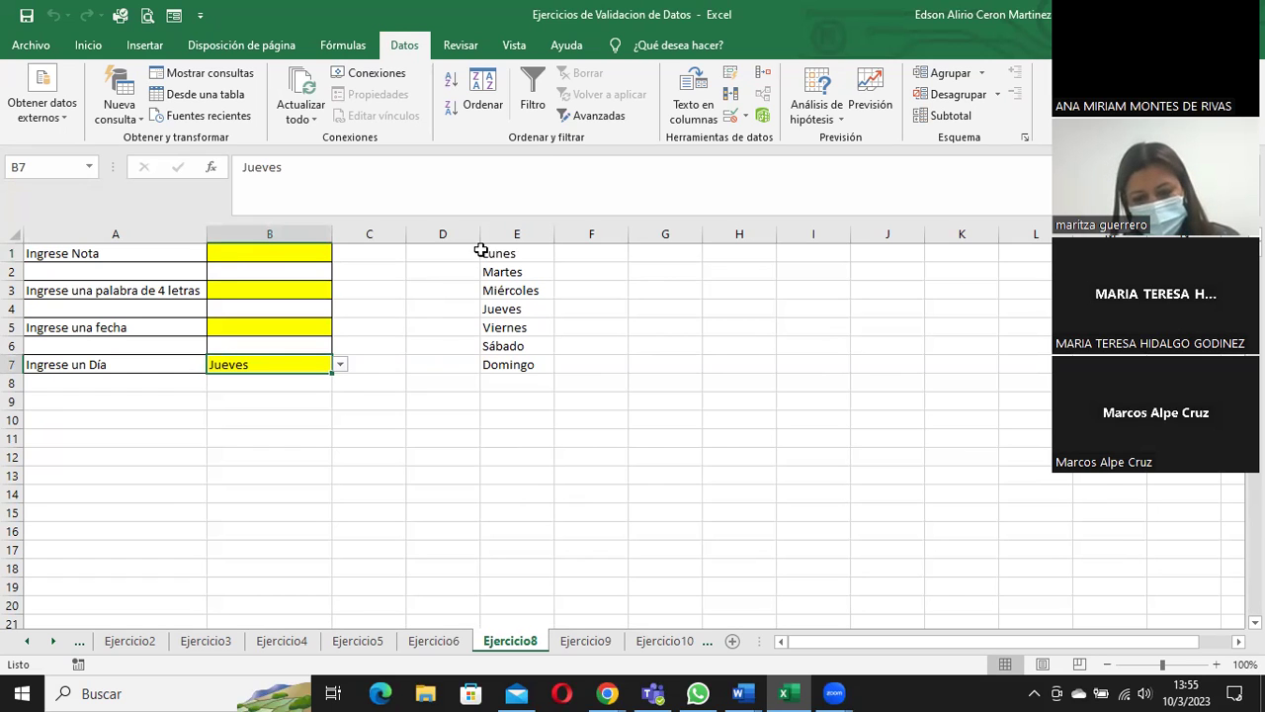
{"action": "left_click", "coordinate": [746, 116]}
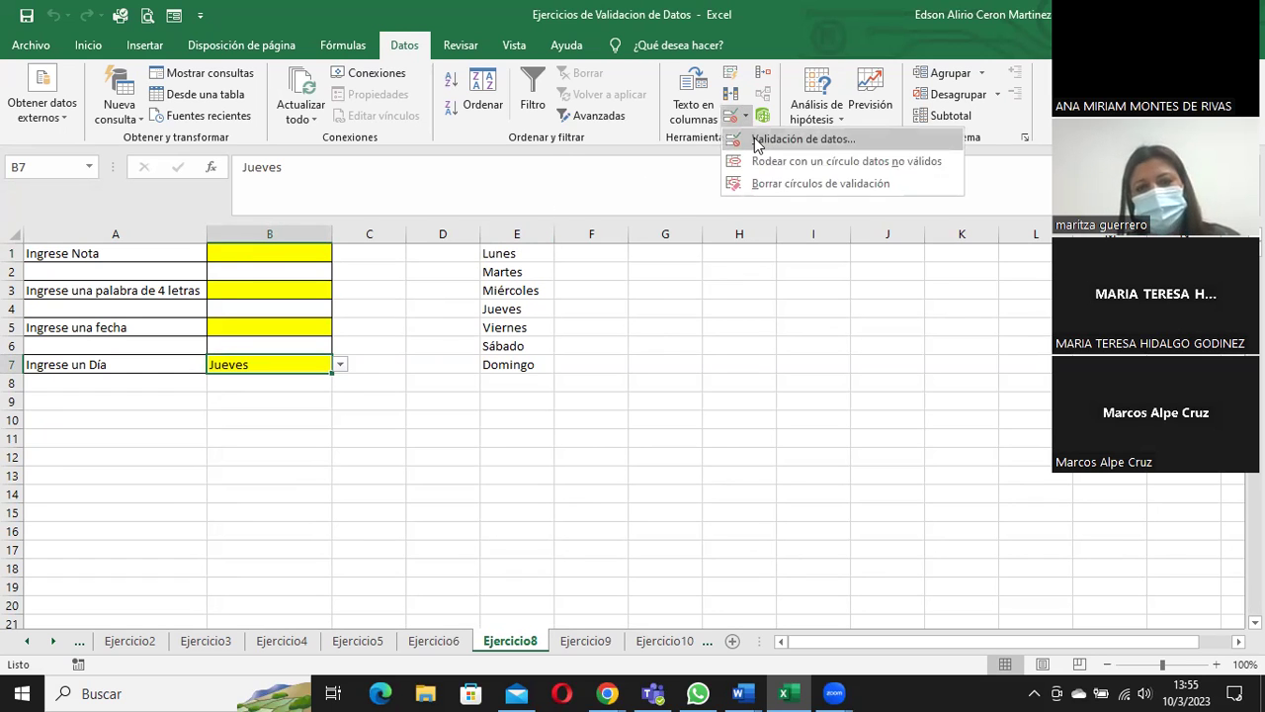
{"action": "left_click", "coordinate": [758, 142]}
{"action": "left_click", "coordinate": [524, 431]}
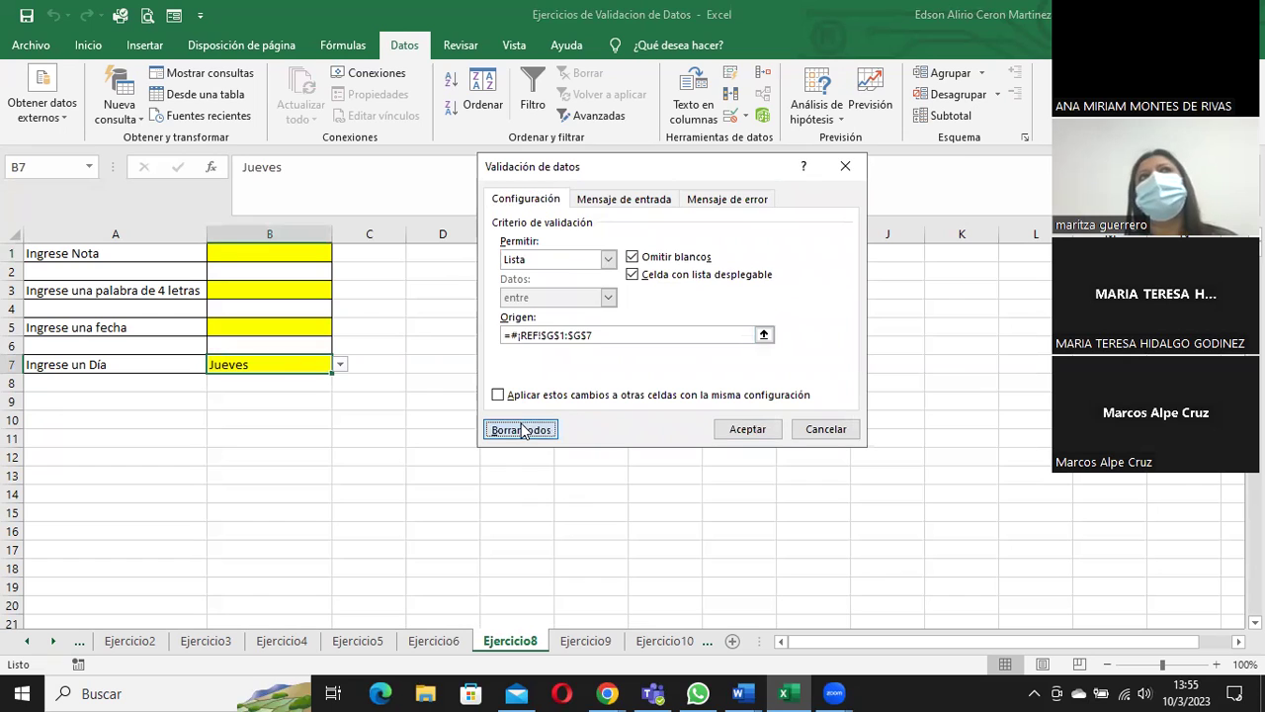
{"action": "left_click", "coordinate": [743, 431]}
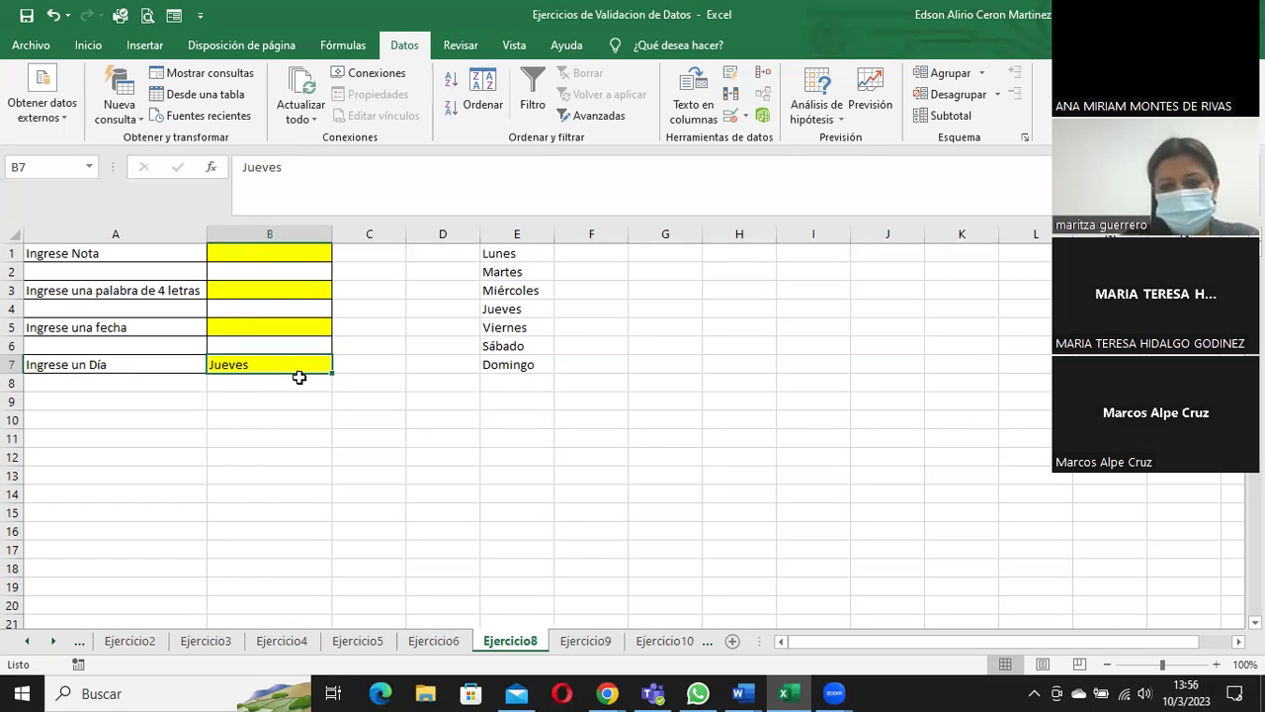
- On Ejercicio9, move Hombre/Mujer up to L4:L5 and the salaries 167, 267, 334 to L8:L10
{"action": "left_click", "coordinate": [587, 642]}
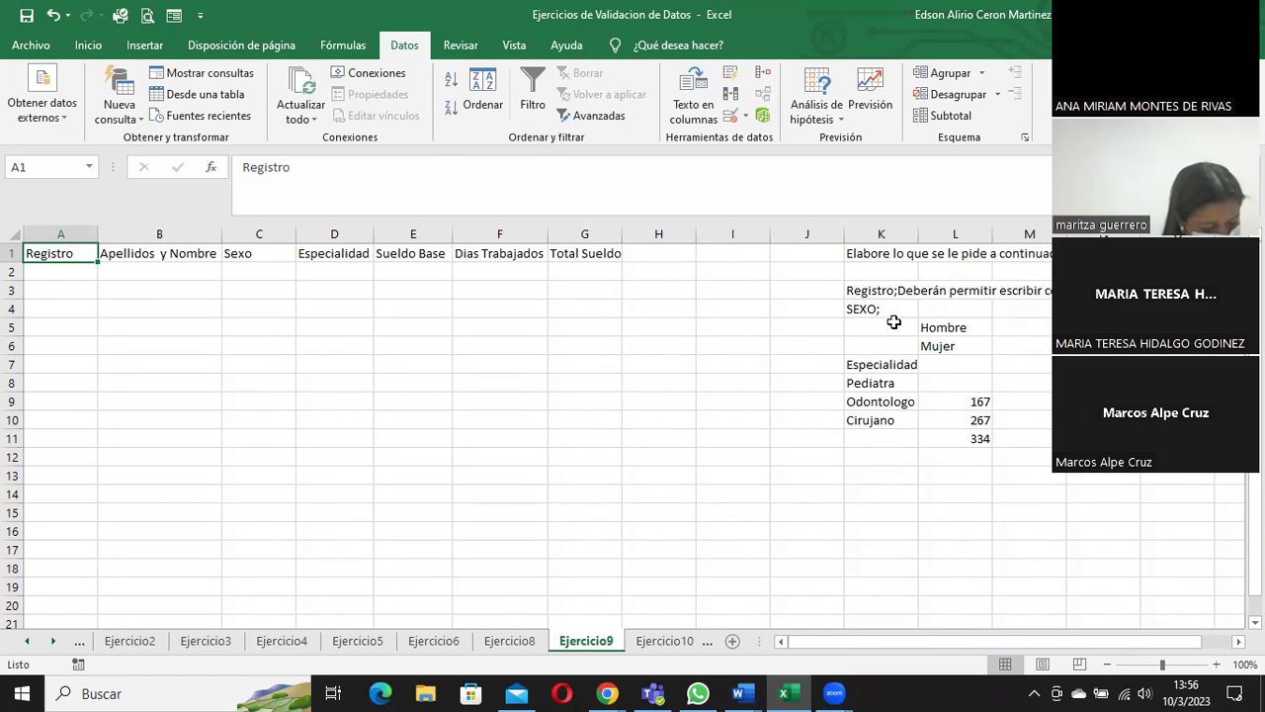
{"action": "mouse_move", "coordinate": [957, 327]}
{"action": "left_mouse_down"}
{"action": "mouse_move", "coordinate": [955, 348]}
{"action": "mouse_move", "coordinate": [948, 302]}
{"action": "left_mouse_up"}
{"action": "left_click", "coordinate": [946, 363]}
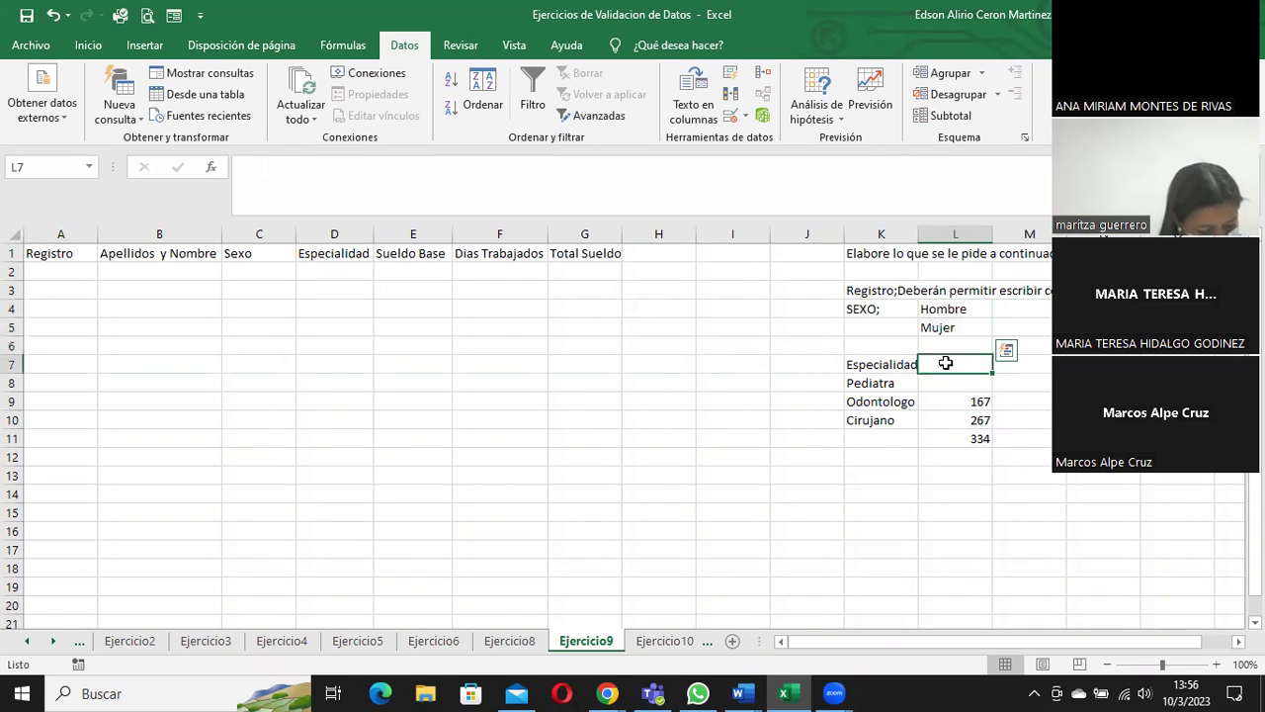
{"action": "left_click", "coordinate": [893, 382]}
{"action": "left_click", "coordinate": [889, 419]}
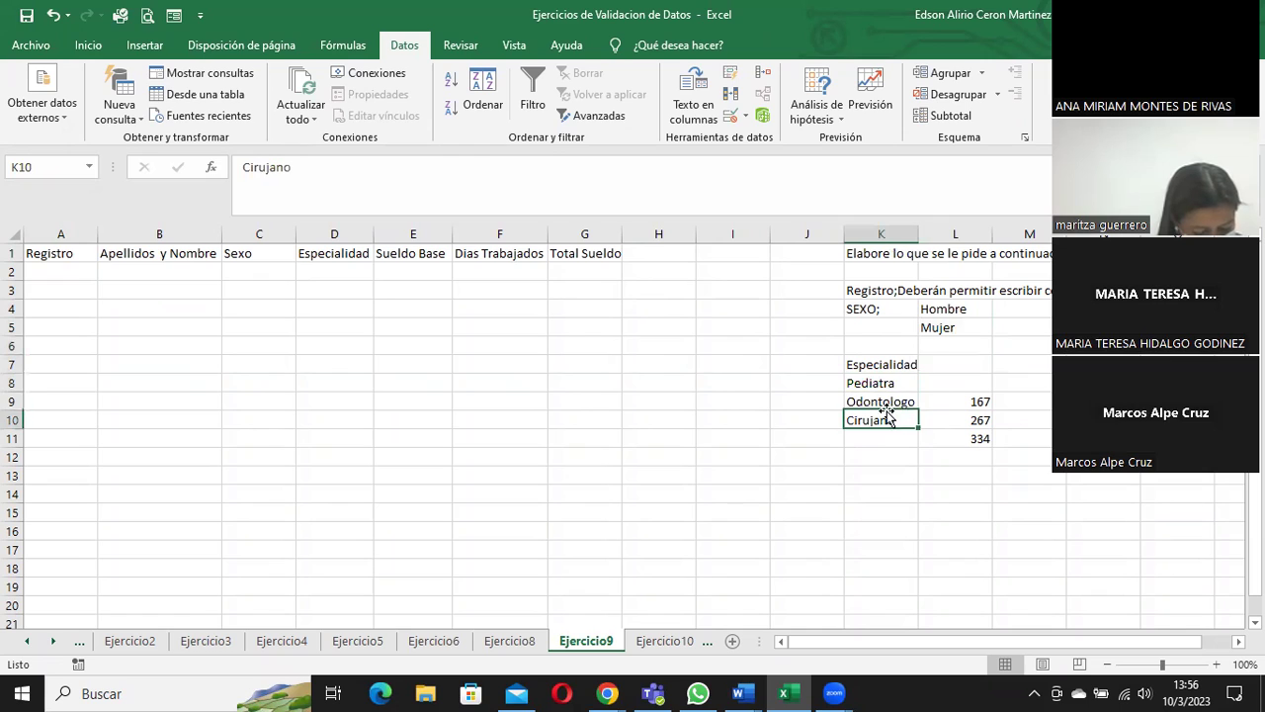
{"action": "mouse_move", "coordinate": [949, 400]}
{"action": "left_mouse_down"}
{"action": "mouse_move", "coordinate": [953, 431]}
{"action": "mouse_move", "coordinate": [945, 382]}
{"action": "left_mouse_up"}
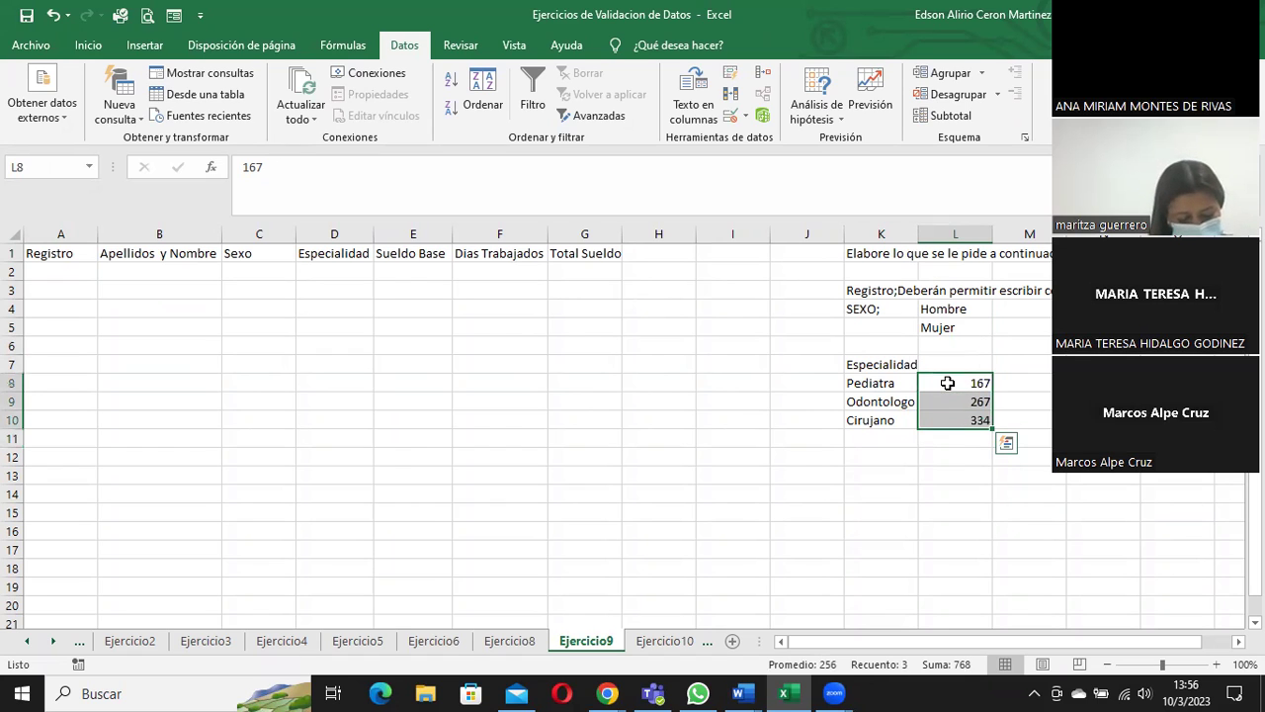
{"action": "left_click", "coordinate": [425, 259]}
- Enter the heading 'Sueldo Base' in L7 above the salaries
{"action": "left_click", "coordinate": [974, 382]}
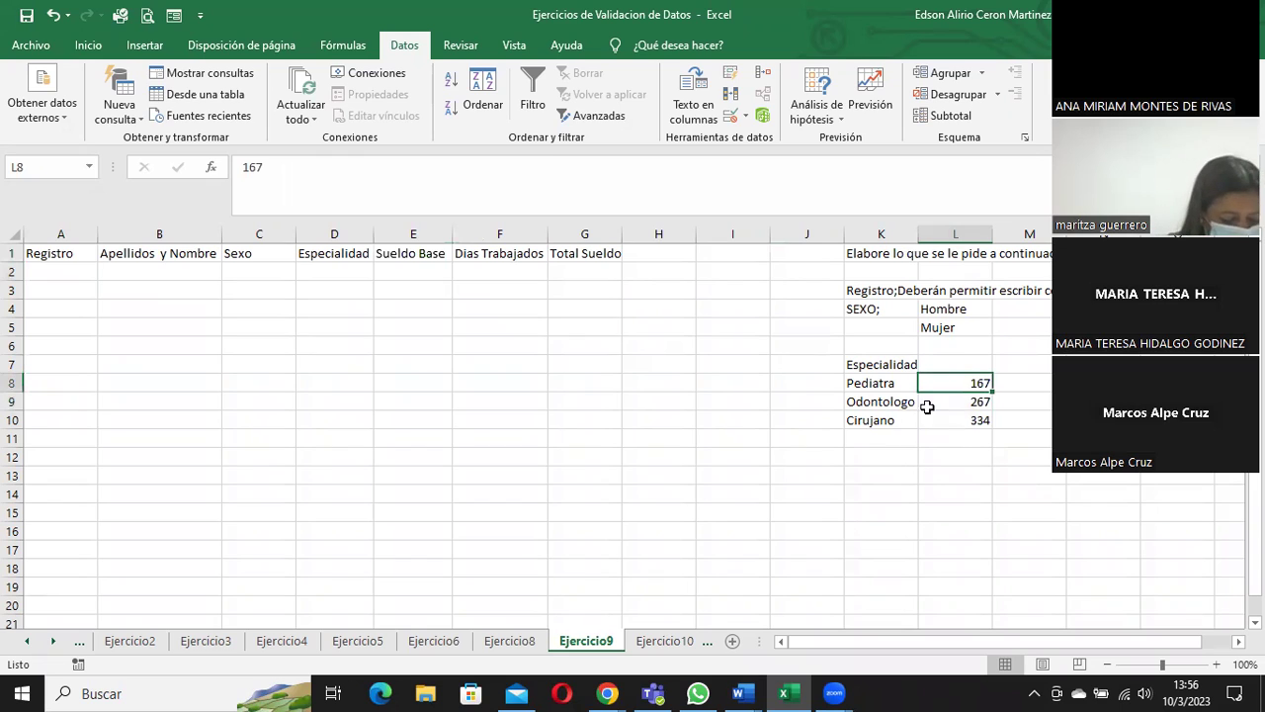
{"action": "left_click", "coordinate": [953, 364]}
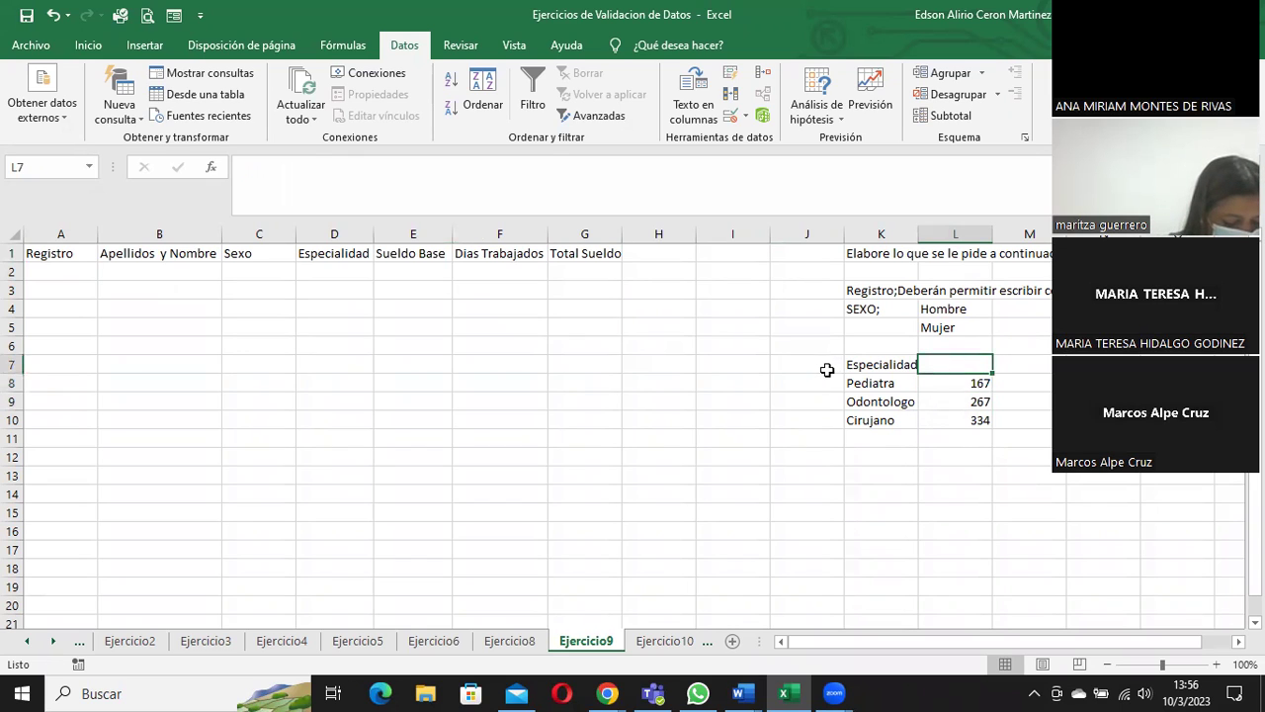
{"action": "type", "text": "Sueldo Ba"}
{"action": "key", "text": "BackSpace"}
{"action": "type", "text": "ase"}
{"action": "key", "text": "Return"}
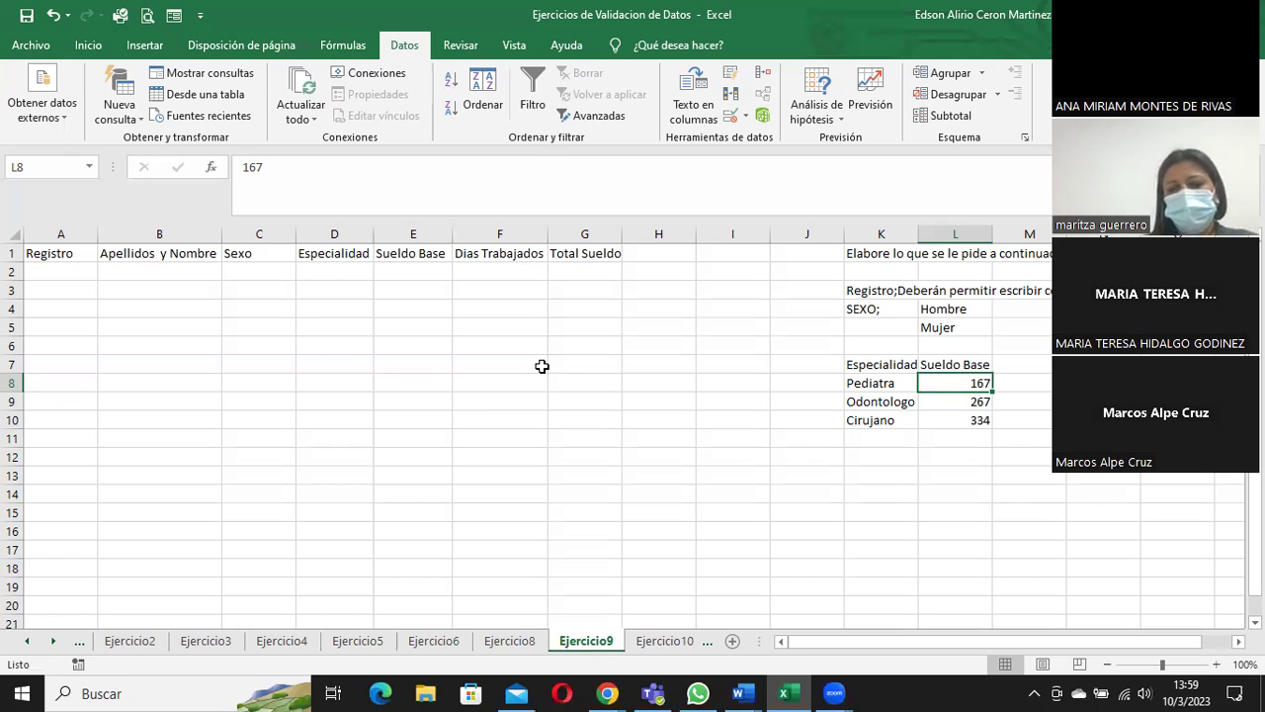
{"action": "left_click", "coordinate": [263, 255]}
{"action": "left_click", "coordinate": [341, 269]}
{"action": "left_click", "coordinate": [425, 269]}
{"action": "left_click", "coordinate": [492, 268]}
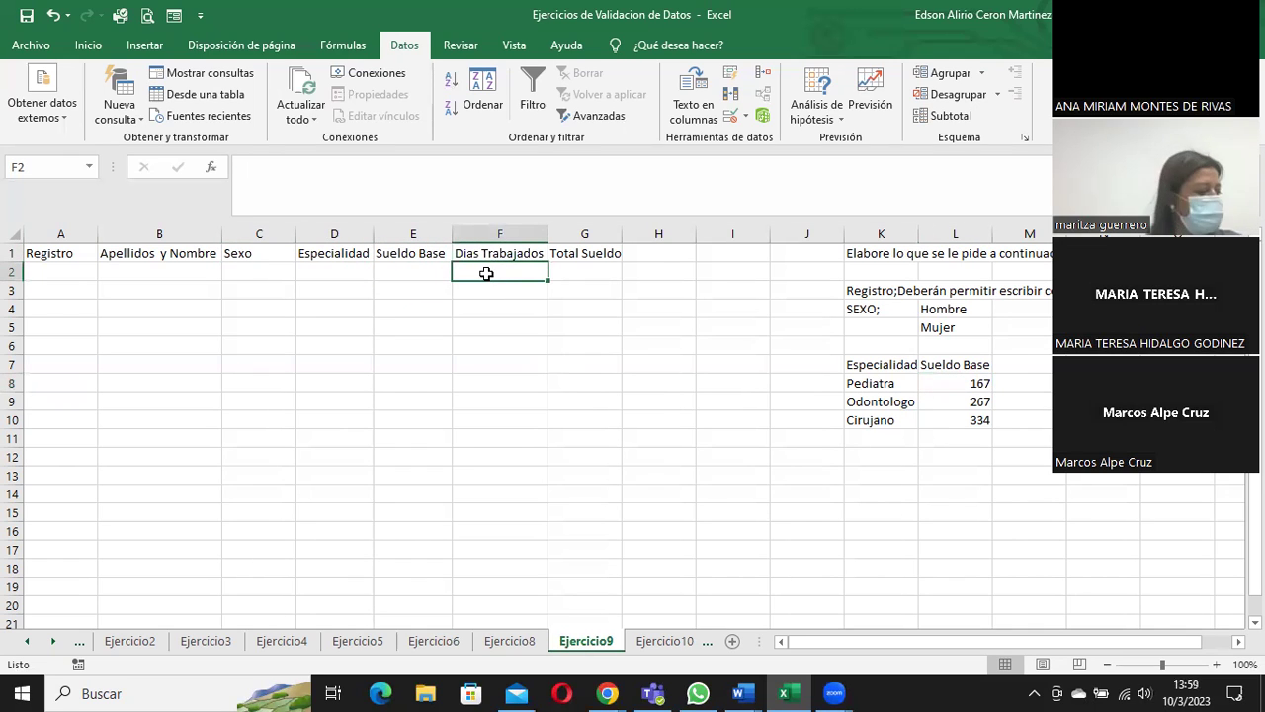
{"action": "left_click_drag", "start_coordinate": [488, 274], "coordinate": [490, 346]}
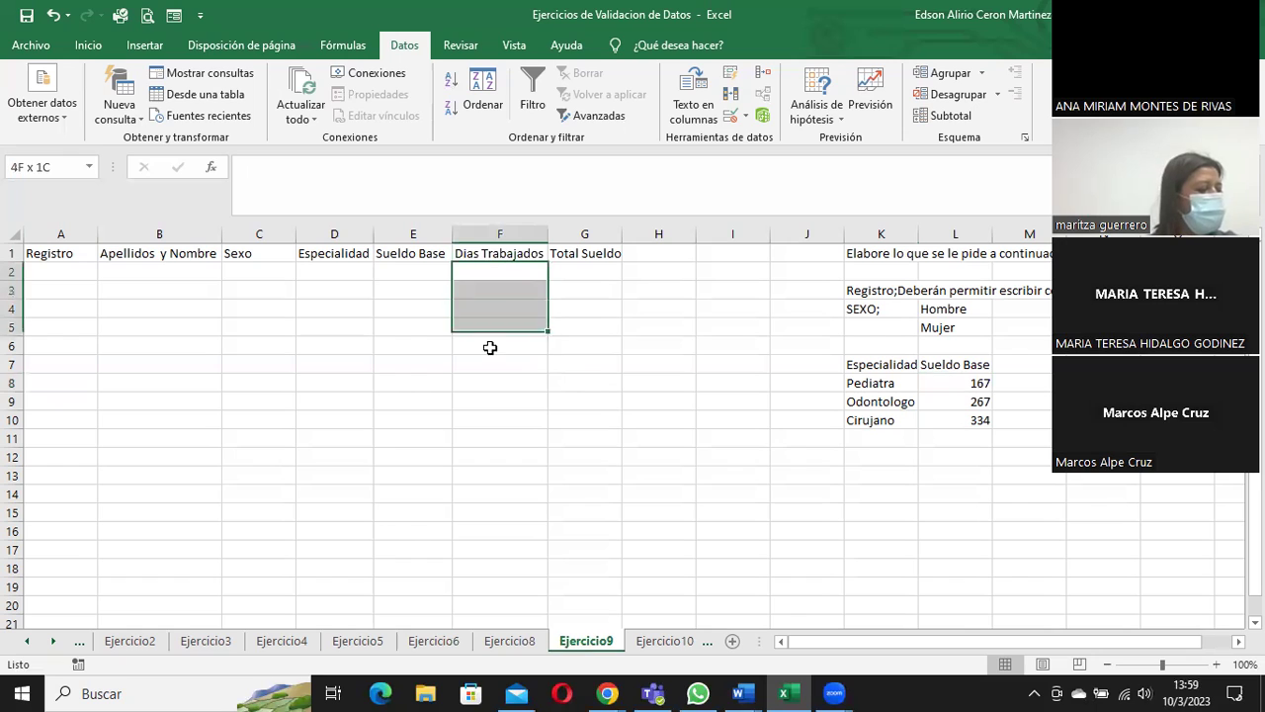
{"action": "left_click", "coordinate": [569, 270]}
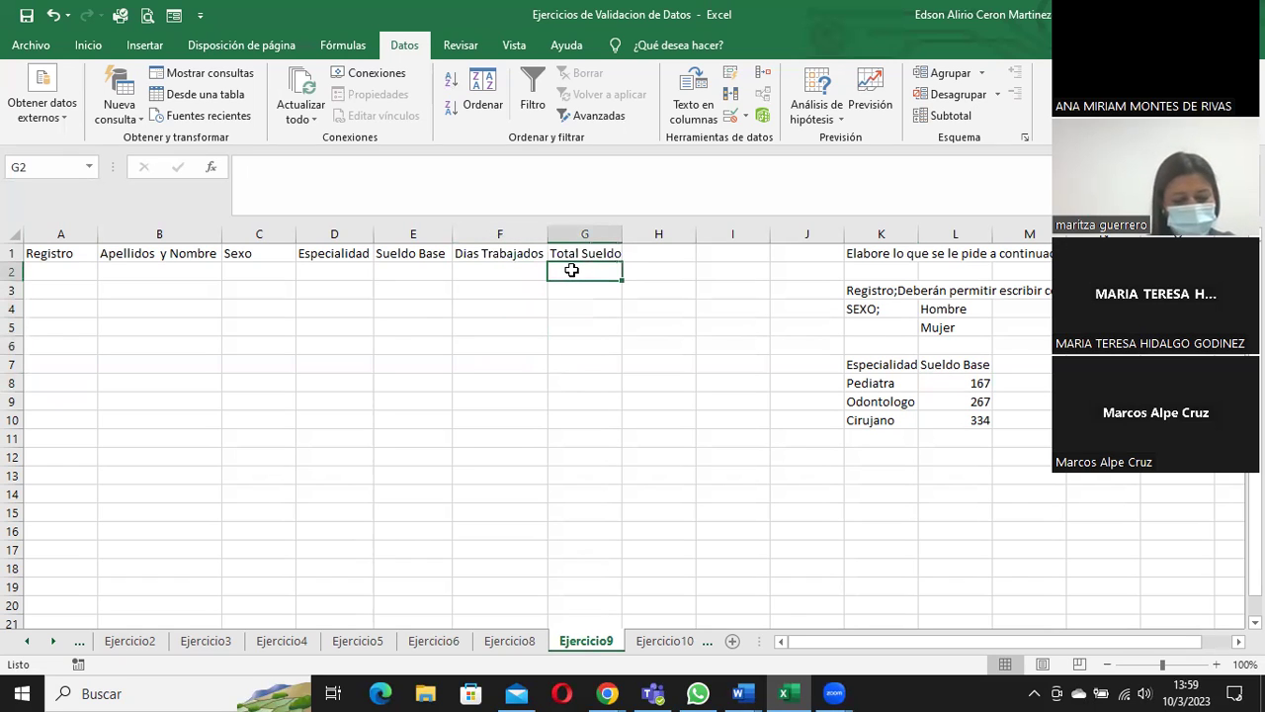
{"action": "left_click", "coordinate": [499, 270]}
{"action": "left_click", "coordinate": [412, 271]}
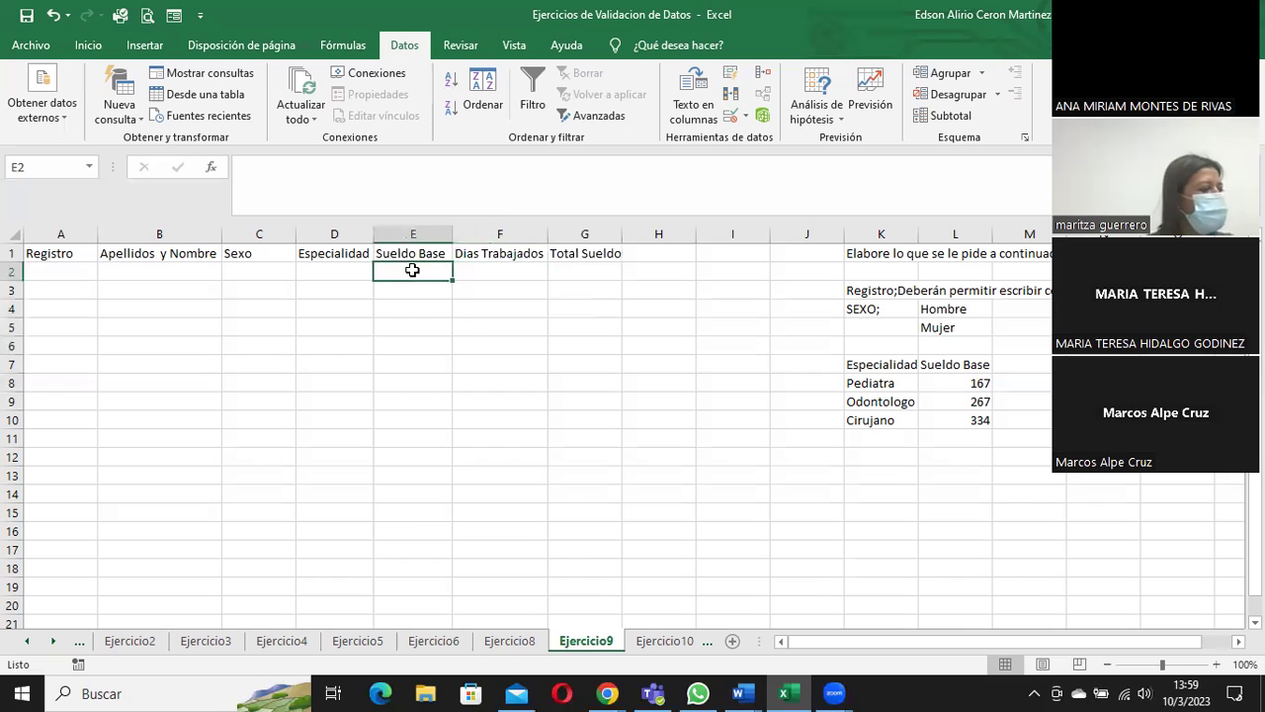
{"action": "left_click", "coordinate": [578, 269]}
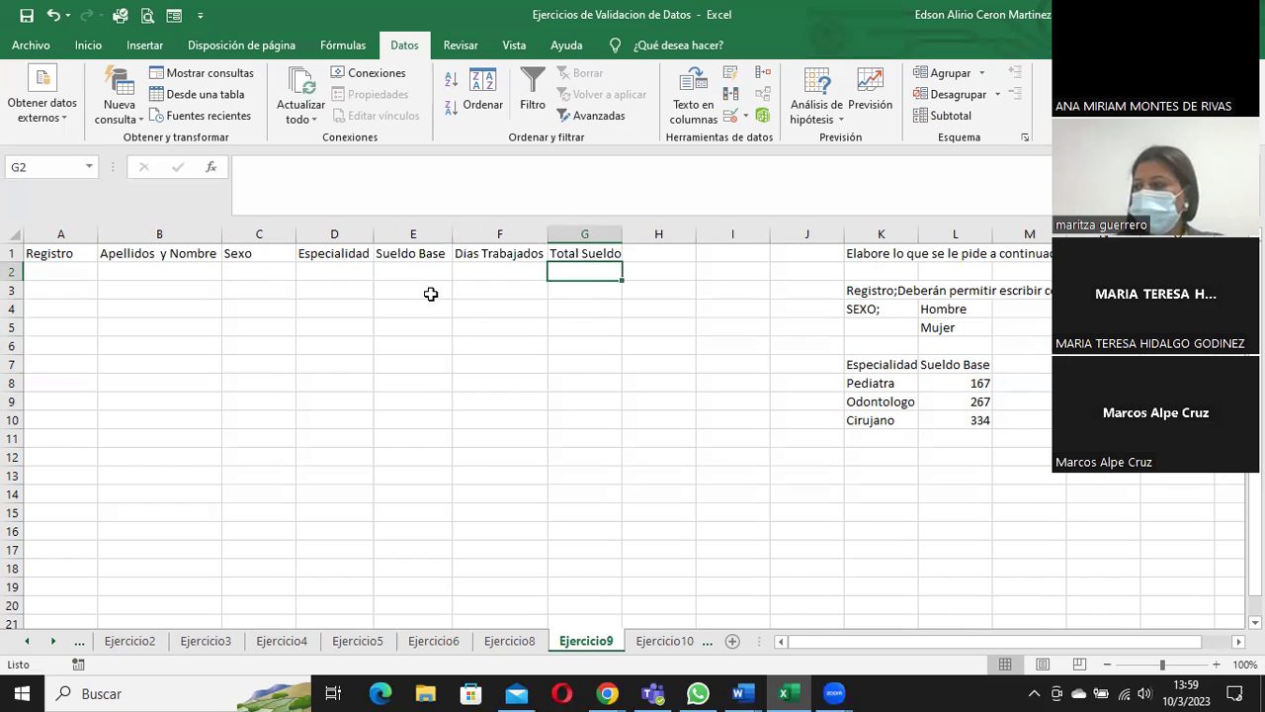
- Give Sexo cells C2:C6 a Lista validation with source =$L$4:$L$5 (Hombre, Mujer)
{"action": "left_click_drag", "start_coordinate": [251, 269], "coordinate": [254, 346]}
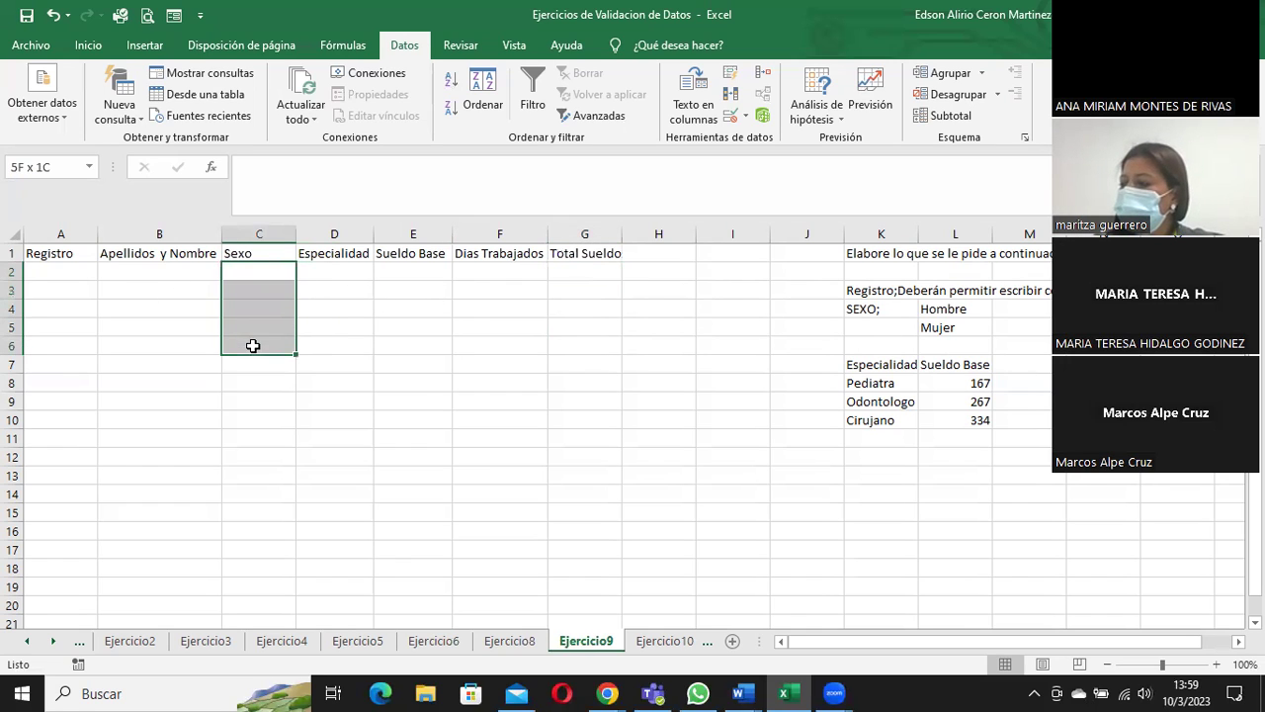
{"action": "left_click", "coordinate": [748, 118]}
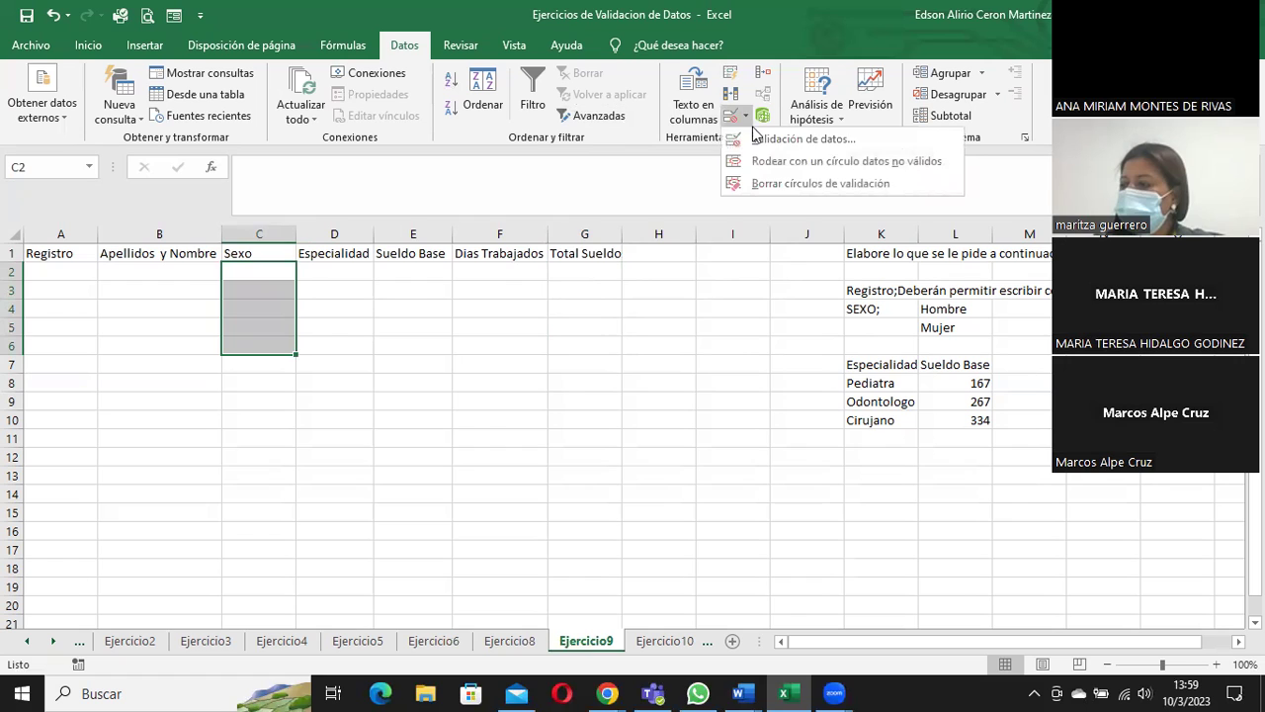
{"action": "left_click", "coordinate": [766, 136]}
{"action": "left_click", "coordinate": [608, 259]}
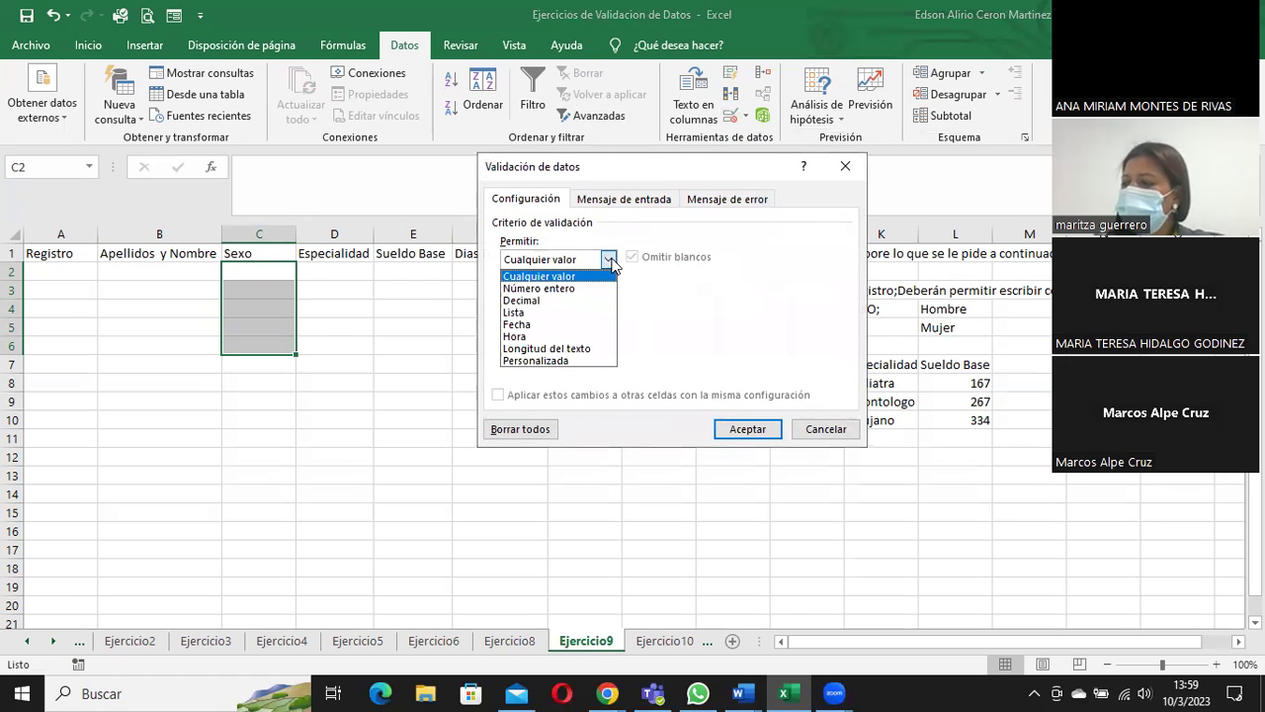
{"action": "left_click", "coordinate": [555, 309]}
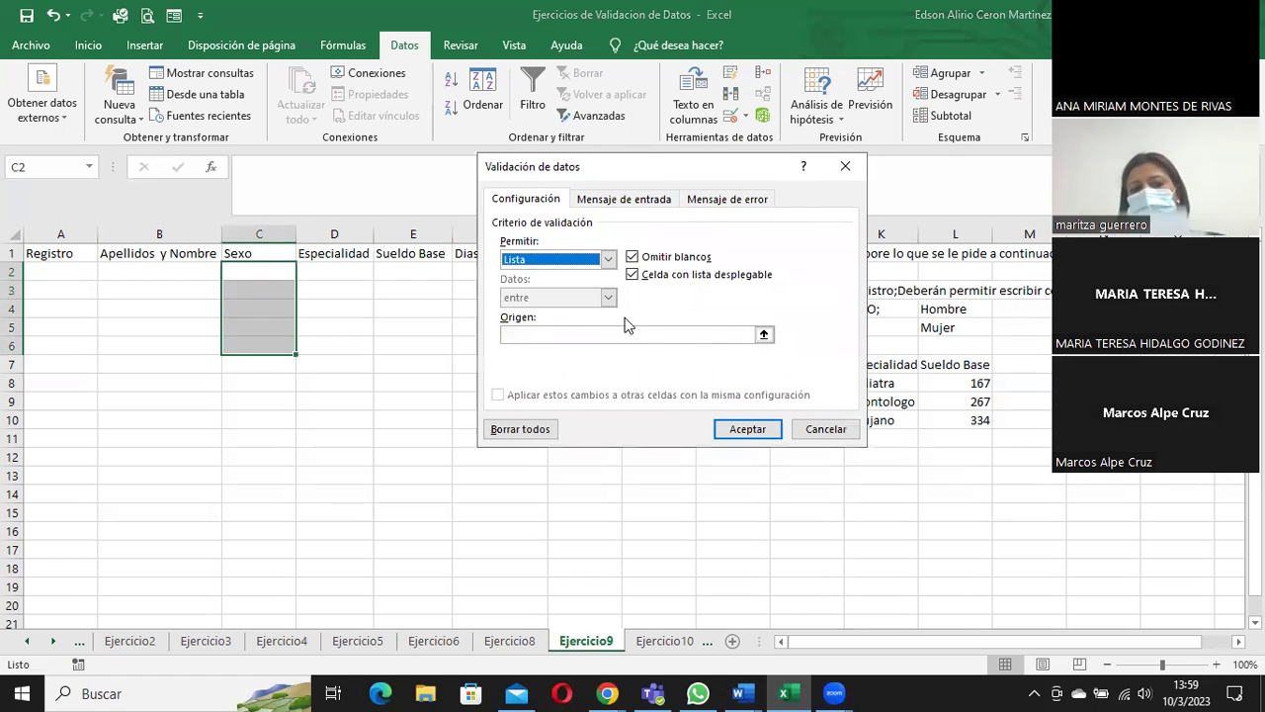
{"action": "left_click", "coordinate": [764, 334]}
{"action": "left_click_drag", "start_coordinate": [934, 309], "coordinate": [937, 326]}
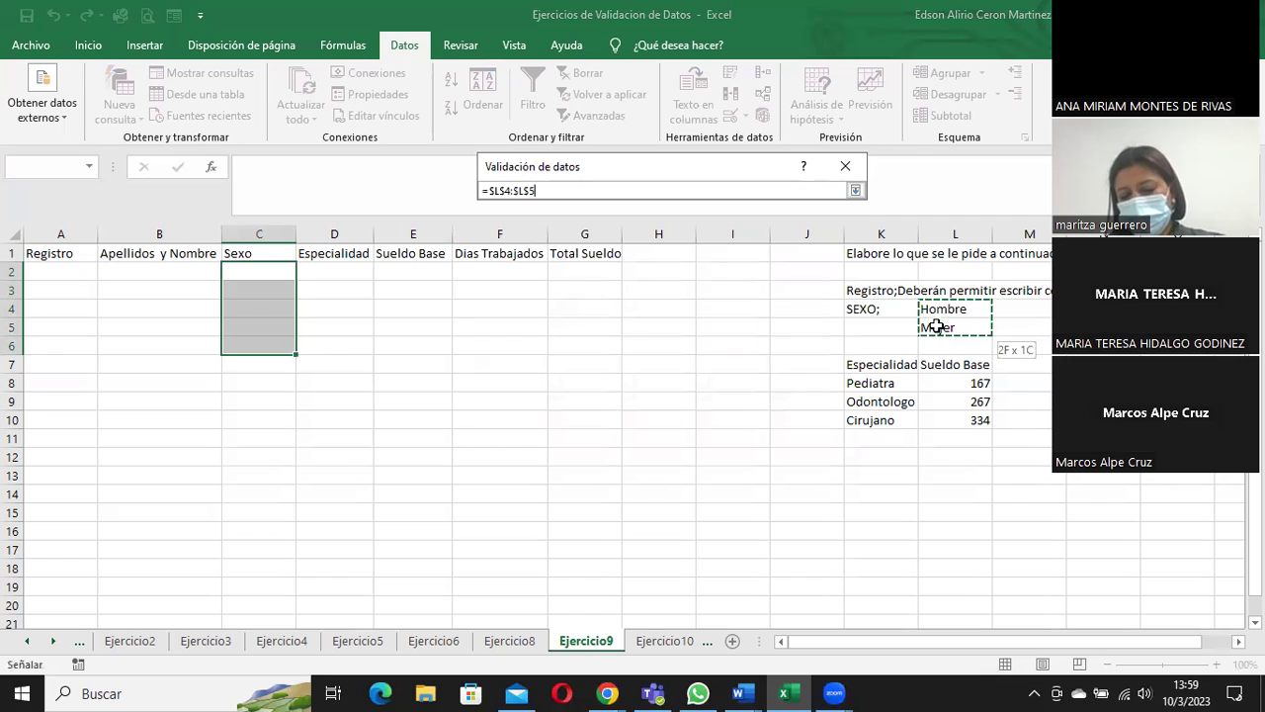
{"action": "left_click", "coordinate": [856, 190]}
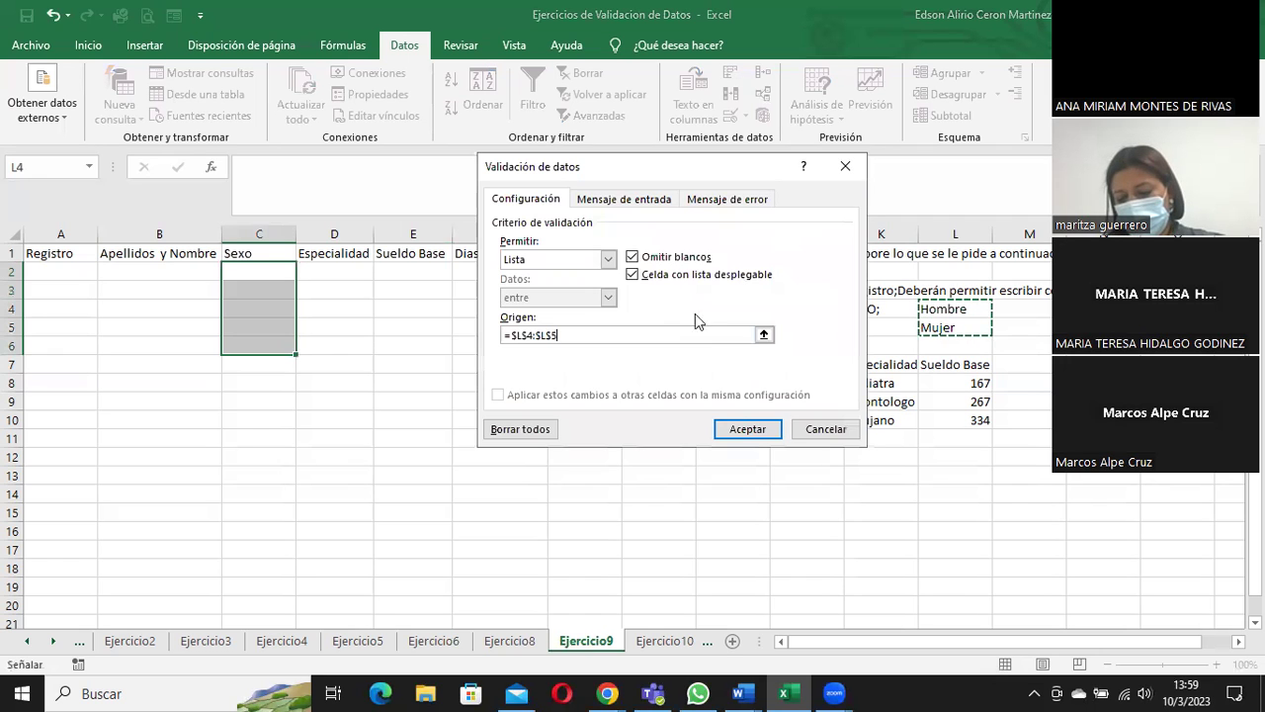
{"action": "left_click", "coordinate": [744, 427]}
- Give Especialidad cells D2:D6 a Lista validation sourced from K8:K10 (Pediatra, Odontologo, Cirujano)
{"action": "left_click_drag", "start_coordinate": [341, 264], "coordinate": [336, 342]}
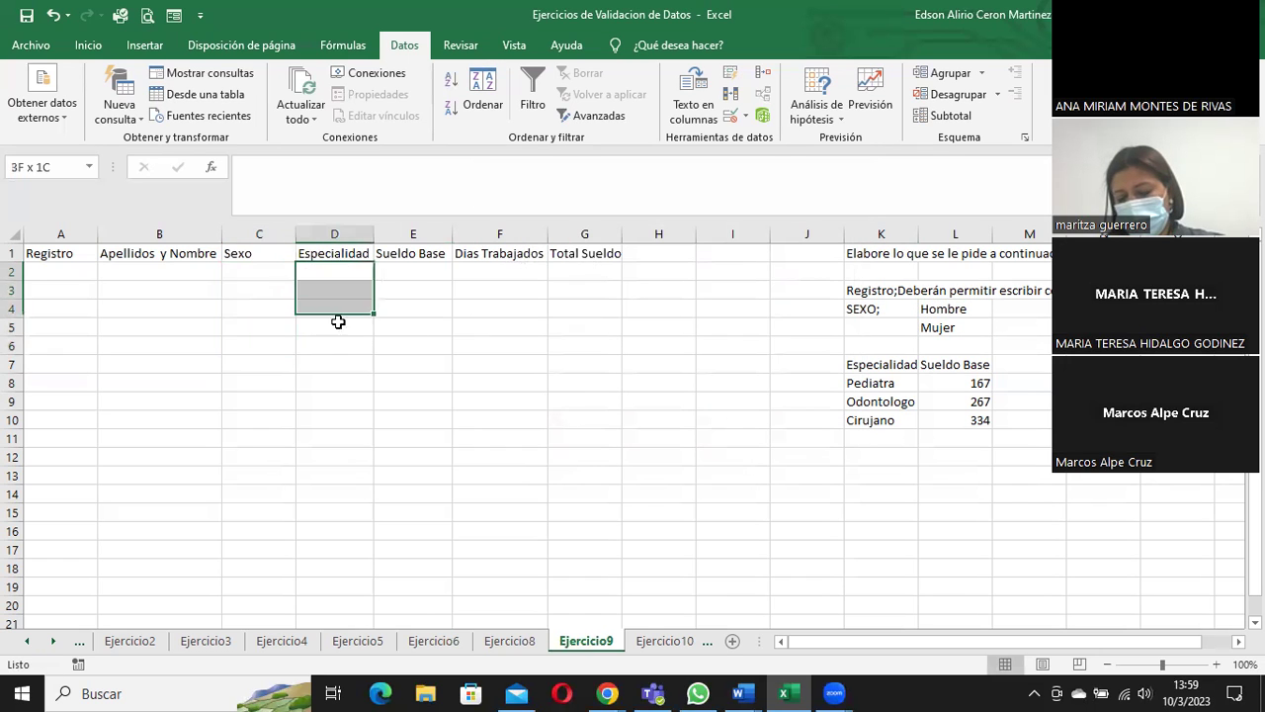
{"action": "left_click", "coordinate": [747, 118]}
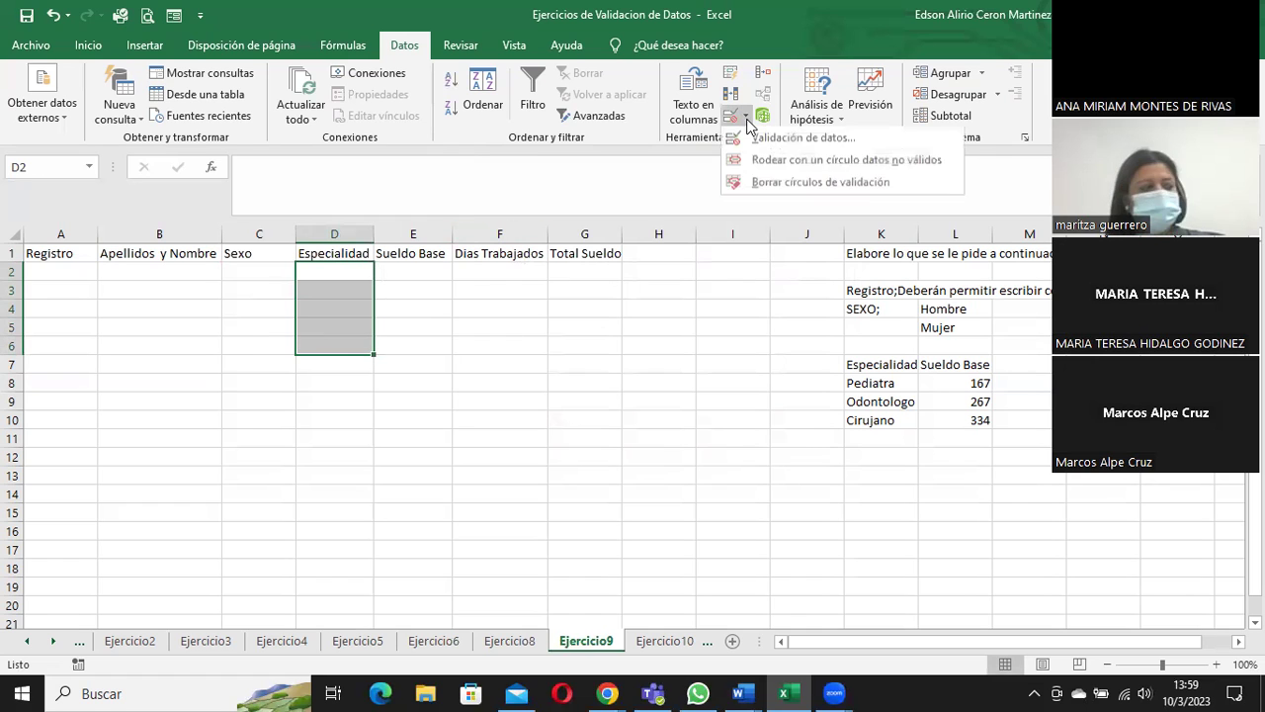
{"action": "left_click", "coordinate": [781, 136]}
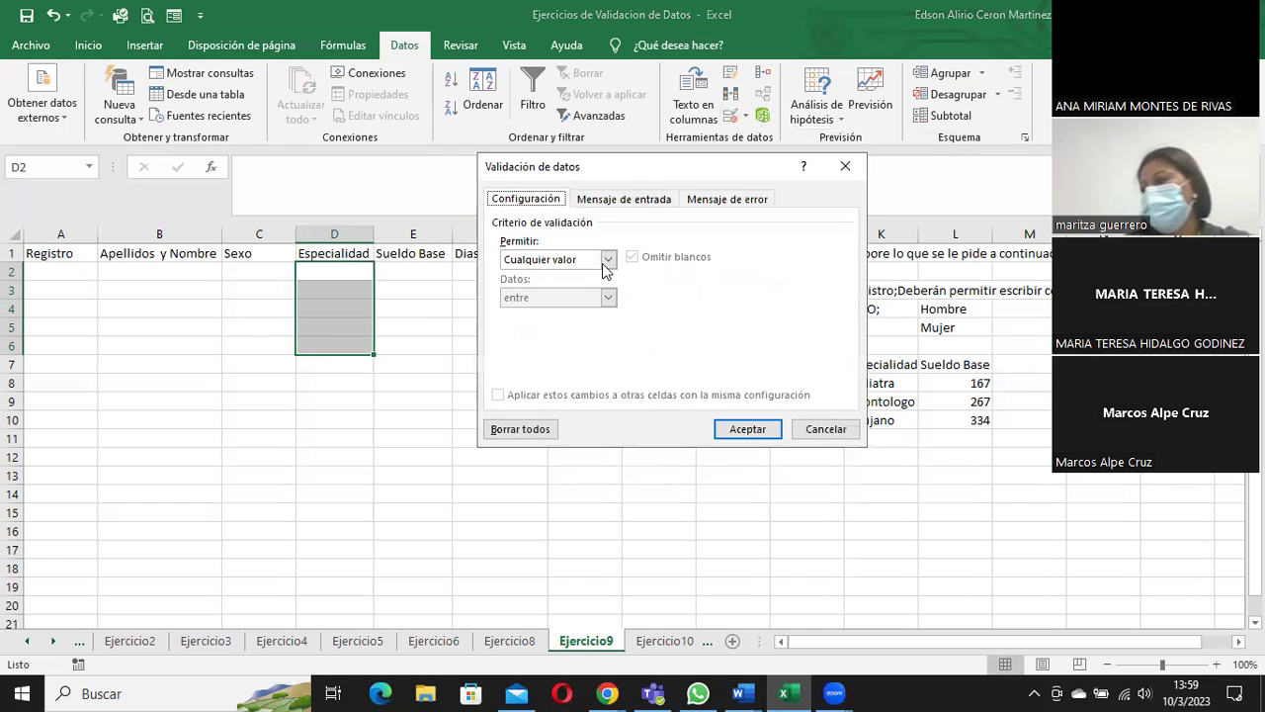
{"action": "left_click", "coordinate": [608, 259]}
{"action": "left_click", "coordinate": [562, 309]}
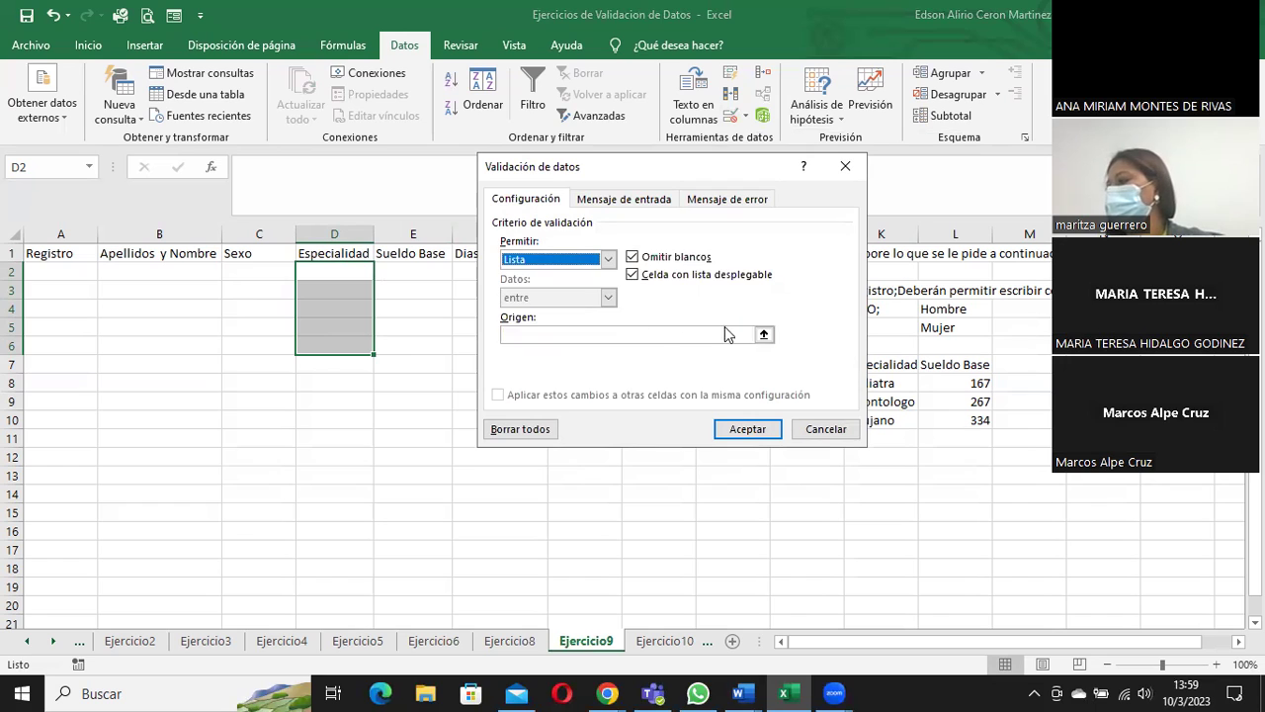
{"action": "left_click", "coordinate": [763, 334]}
{"action": "left_click_drag", "start_coordinate": [871, 383], "coordinate": [872, 420]}
{"action": "left_click", "coordinate": [856, 191]}
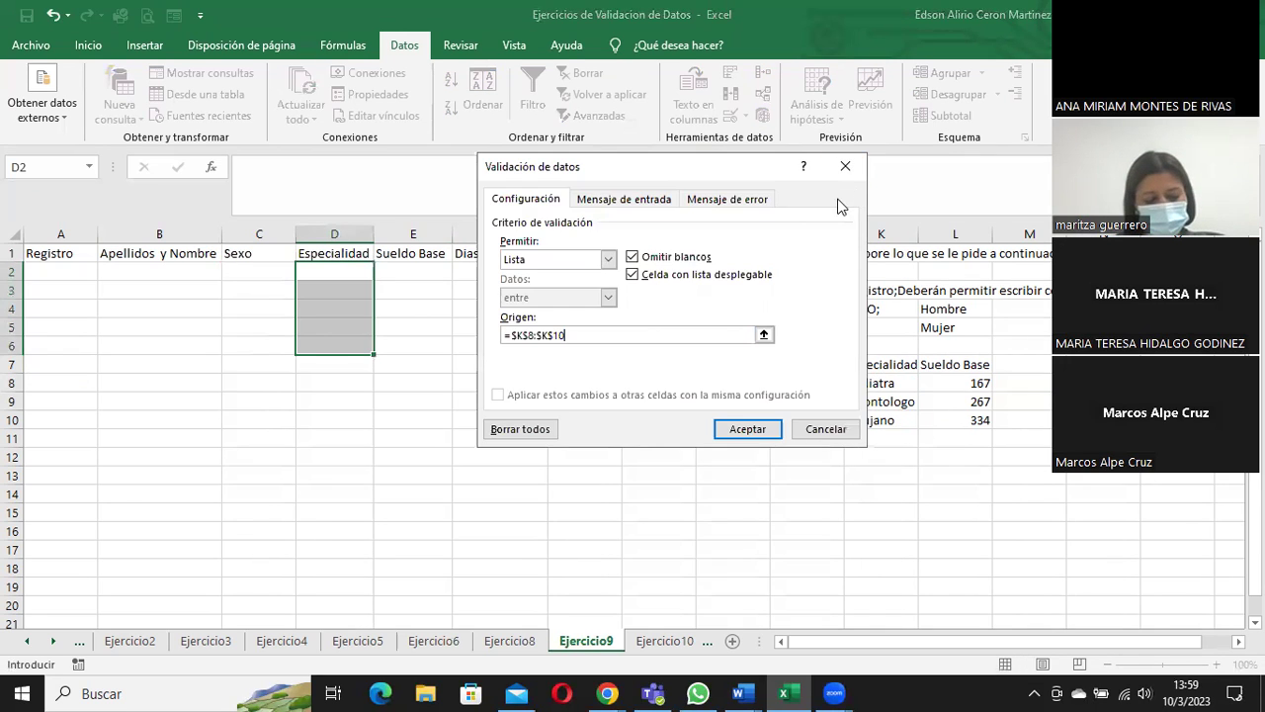
{"action": "left_click", "coordinate": [727, 427]}
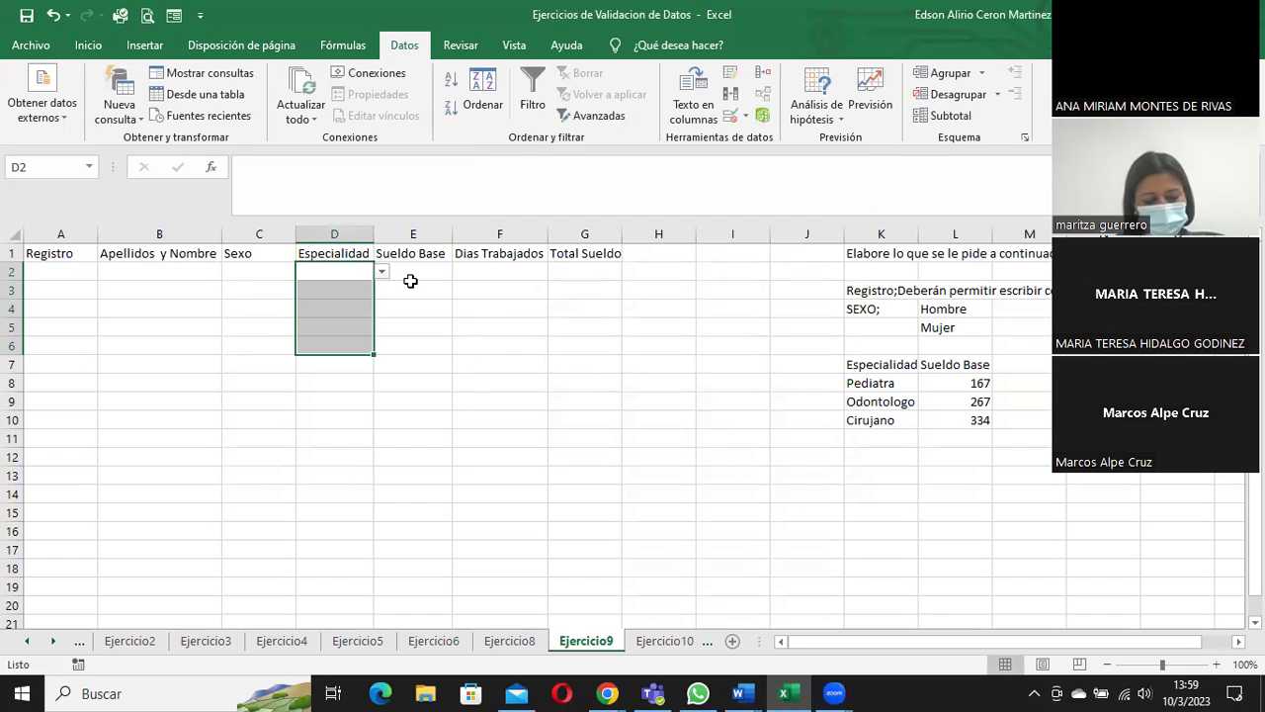
- Give Sueldo Base cells E2:E6 a Lista validation sourced from L8:L10 (167, 267, 334)
{"action": "left_click_drag", "start_coordinate": [410, 276], "coordinate": [418, 342]}
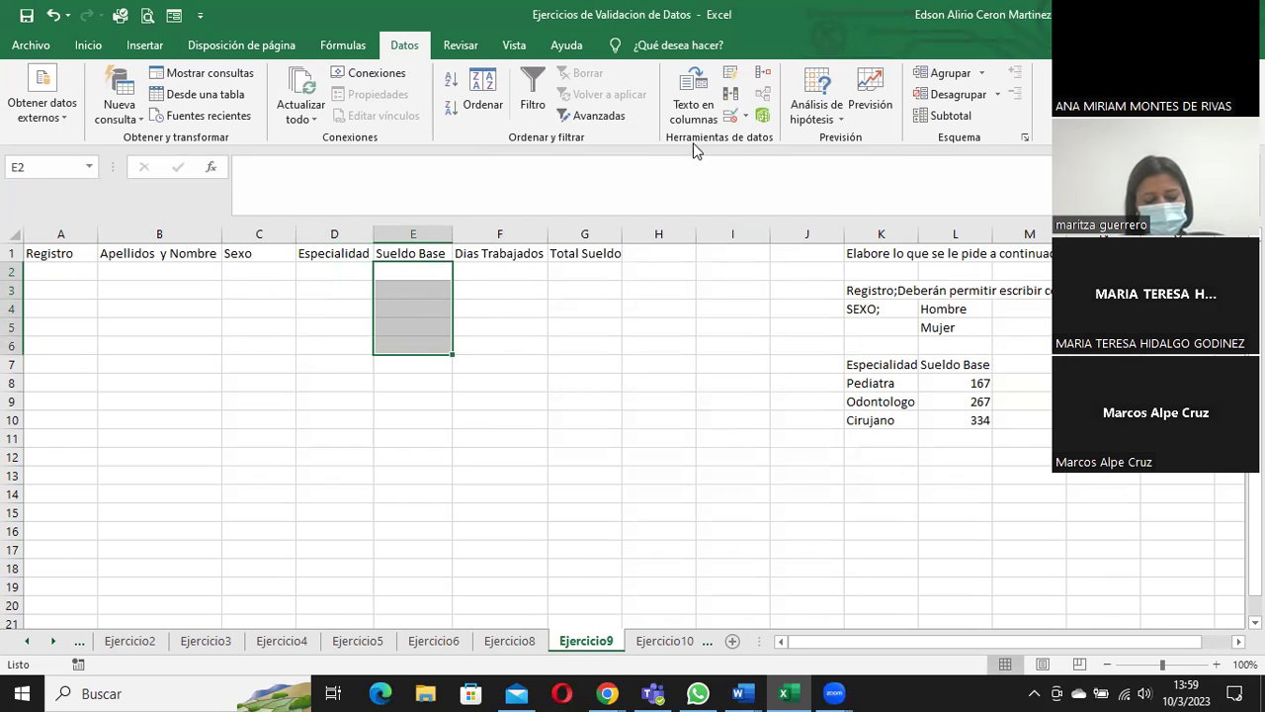
{"action": "left_click", "coordinate": [742, 120]}
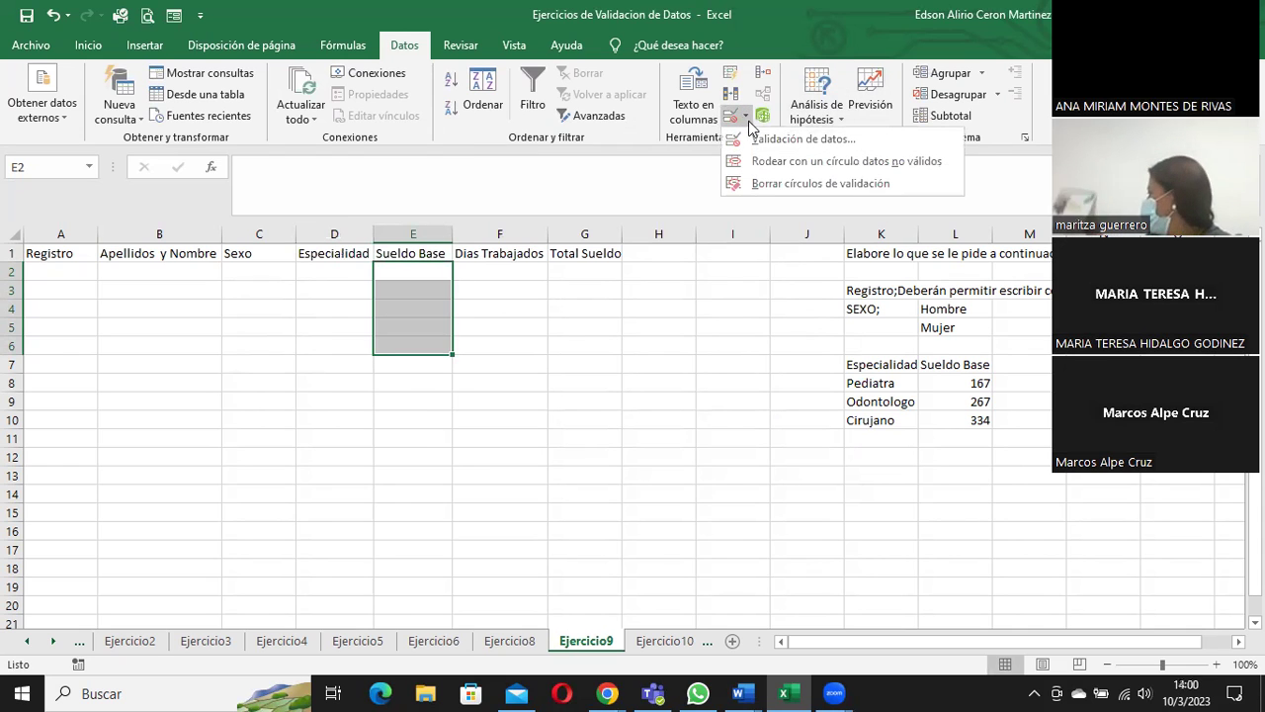
{"action": "left_click", "coordinate": [764, 139]}
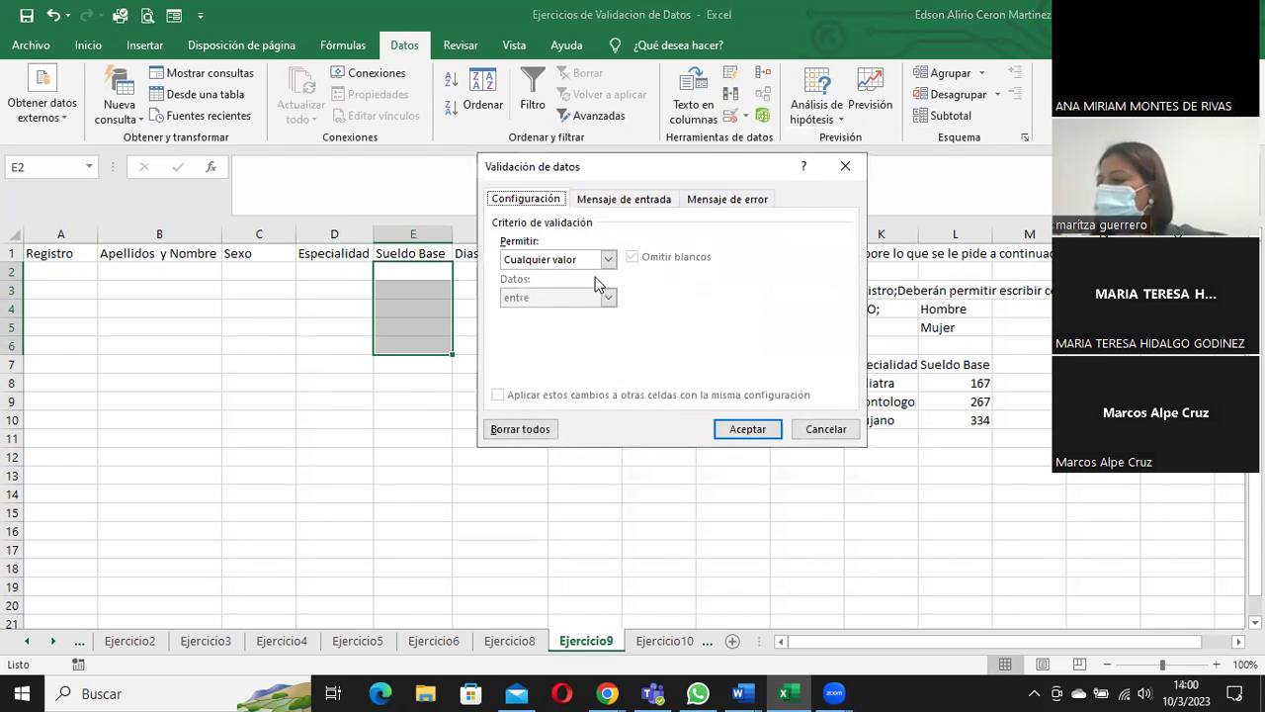
{"action": "left_click", "coordinate": [605, 260]}
{"action": "left_click", "coordinate": [549, 312]}
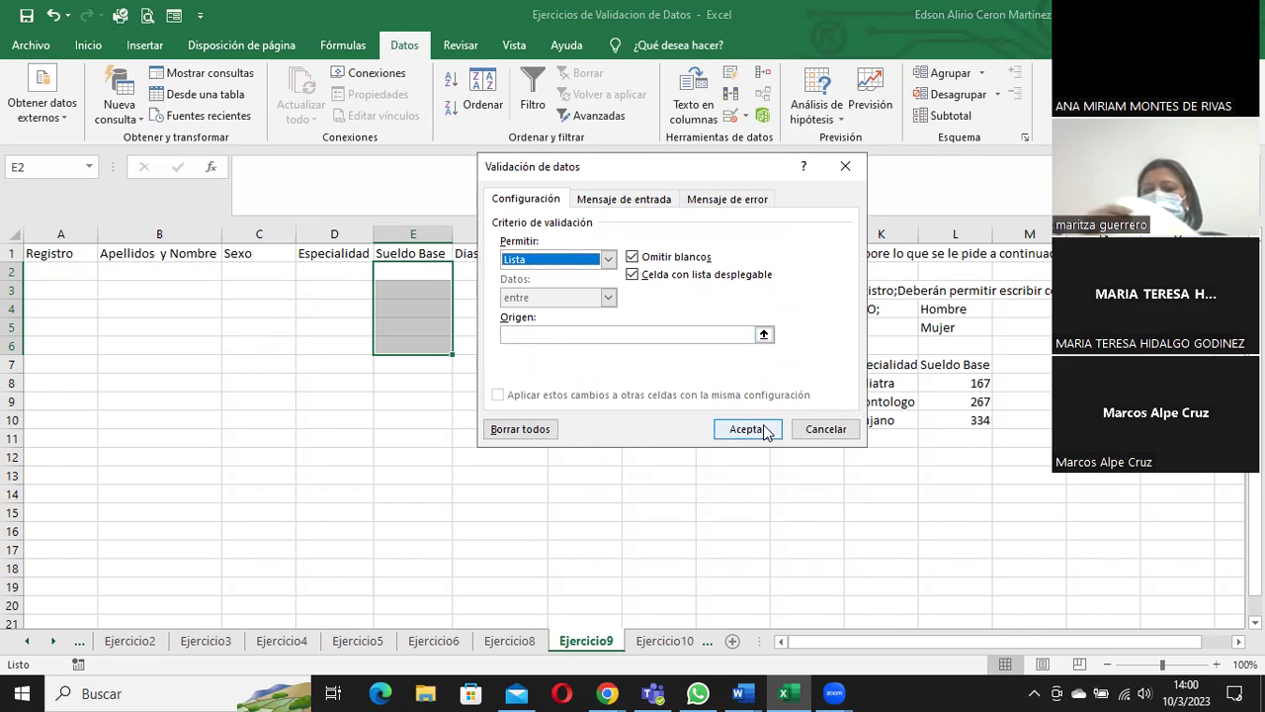
{"action": "left_click", "coordinate": [763, 334]}
{"action": "left_click_drag", "start_coordinate": [955, 382], "coordinate": [951, 410]}
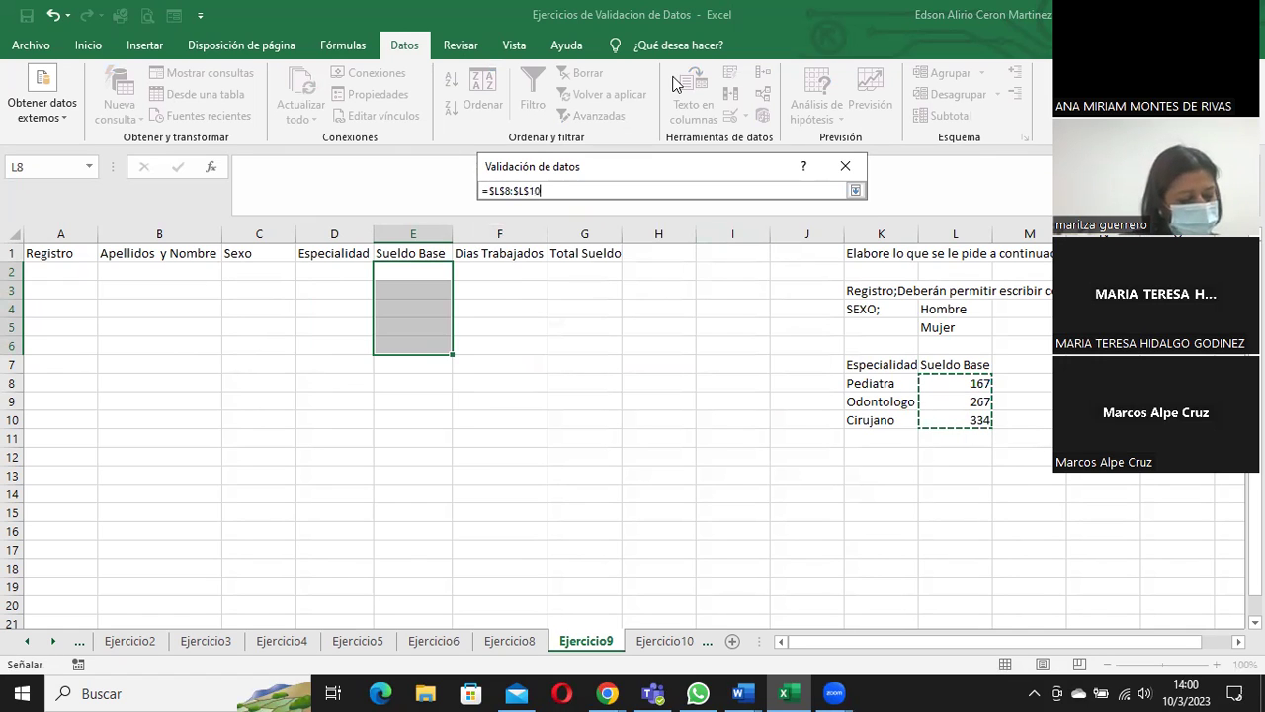
{"action": "key", "text": "Return"}
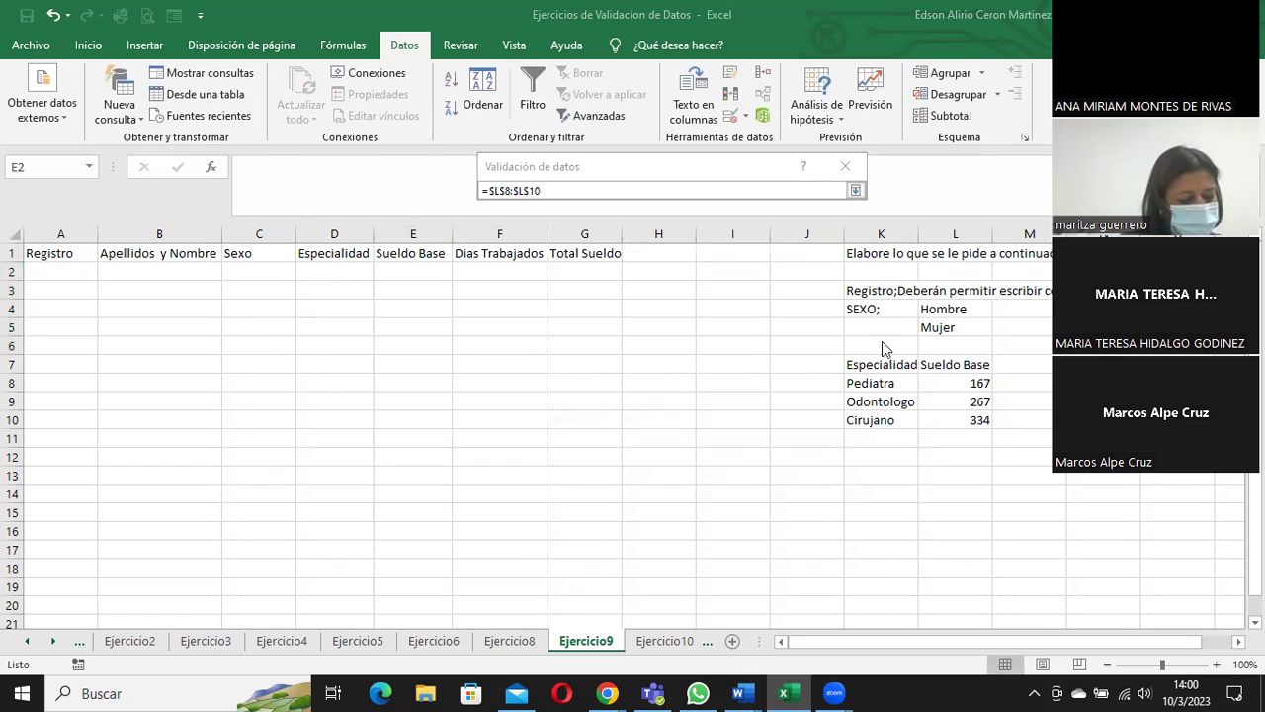
{"action": "left_click", "coordinate": [811, 192]}
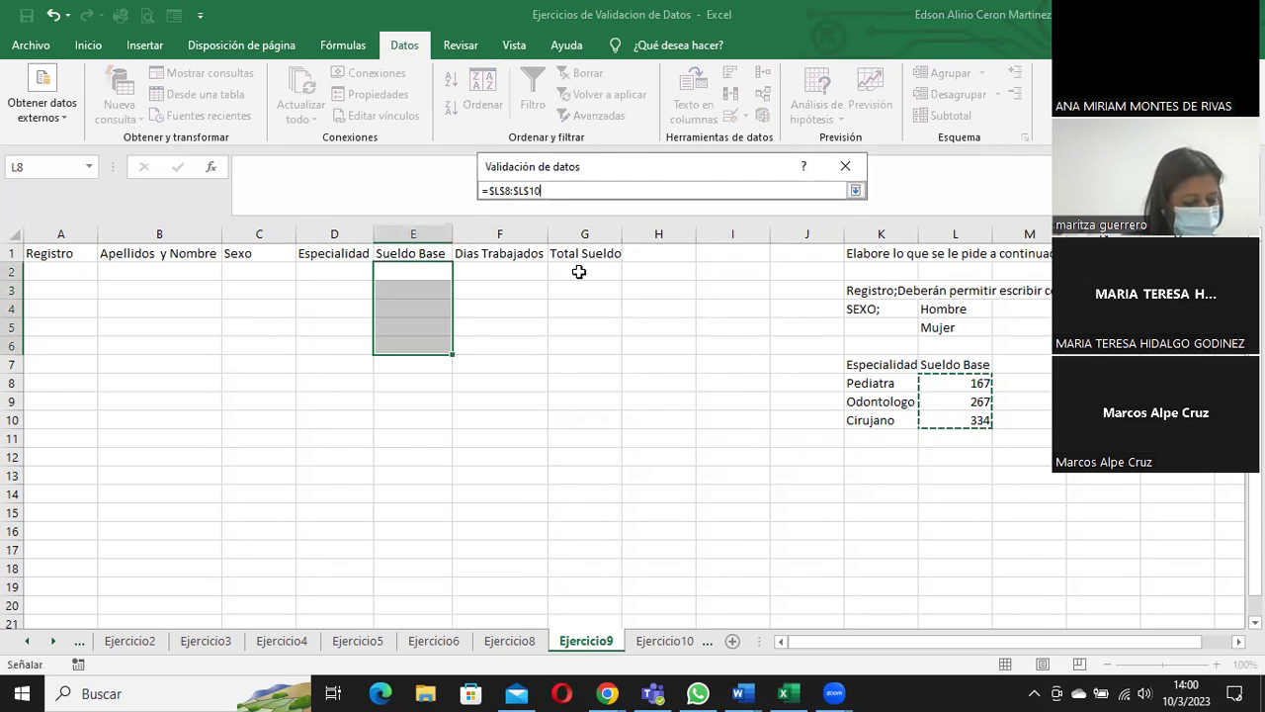
{"action": "left_click", "coordinate": [857, 190]}
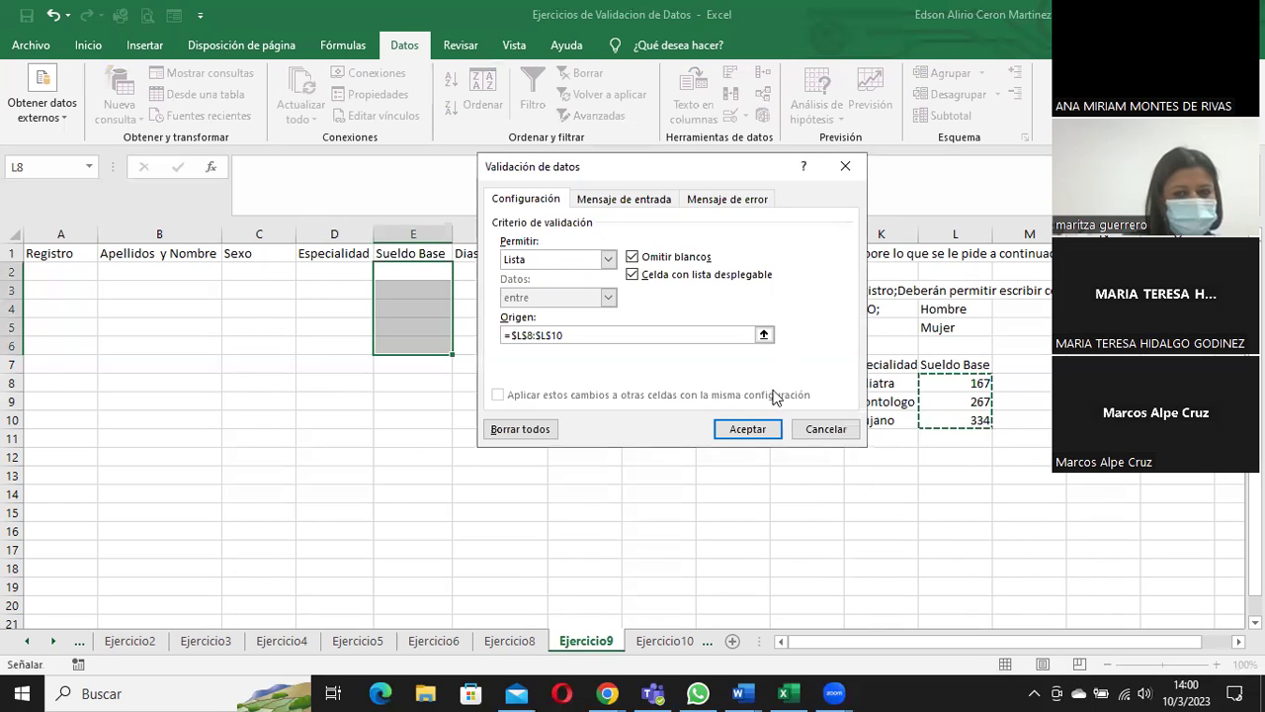
{"action": "left_click", "coordinate": [748, 429]}
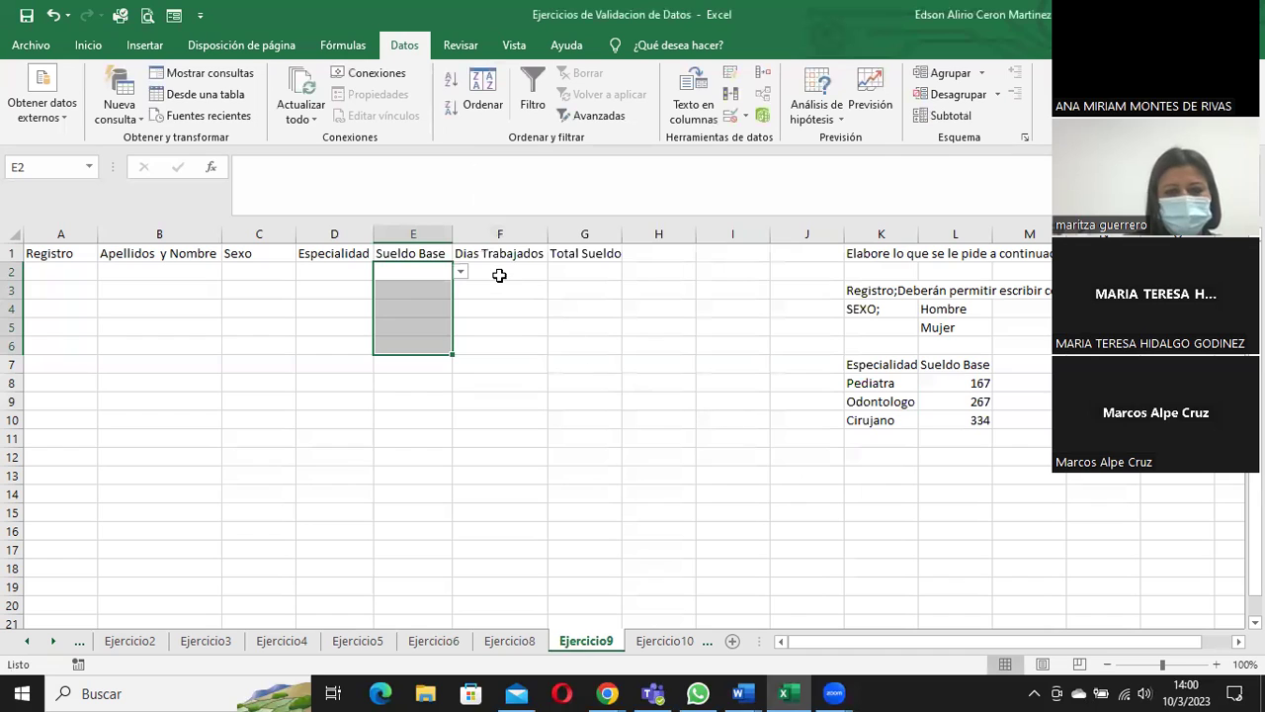
- Fill row 2 with Pediatra in D2, 167 in E2 and 30 days in F2
{"action": "left_click", "coordinate": [338, 271]}
{"action": "left_click", "coordinate": [381, 271]}
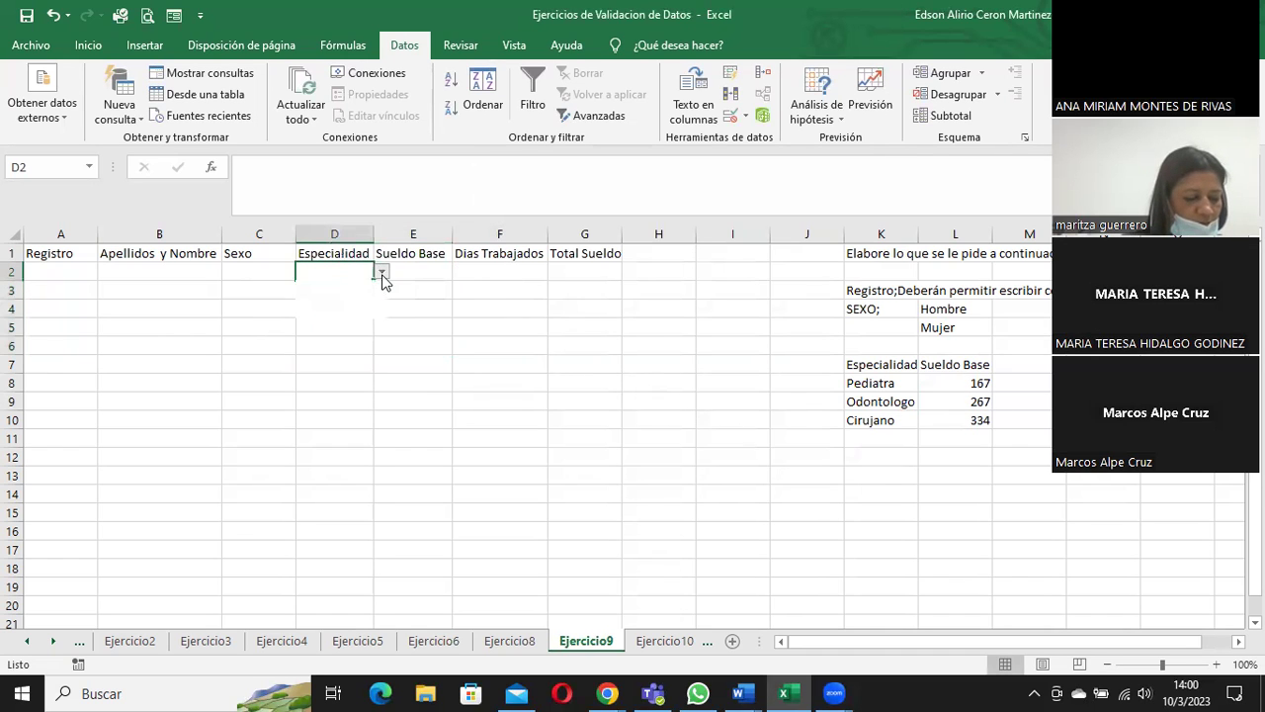
{"action": "left_click", "coordinate": [372, 287]}
{"action": "left_click", "coordinate": [409, 270]}
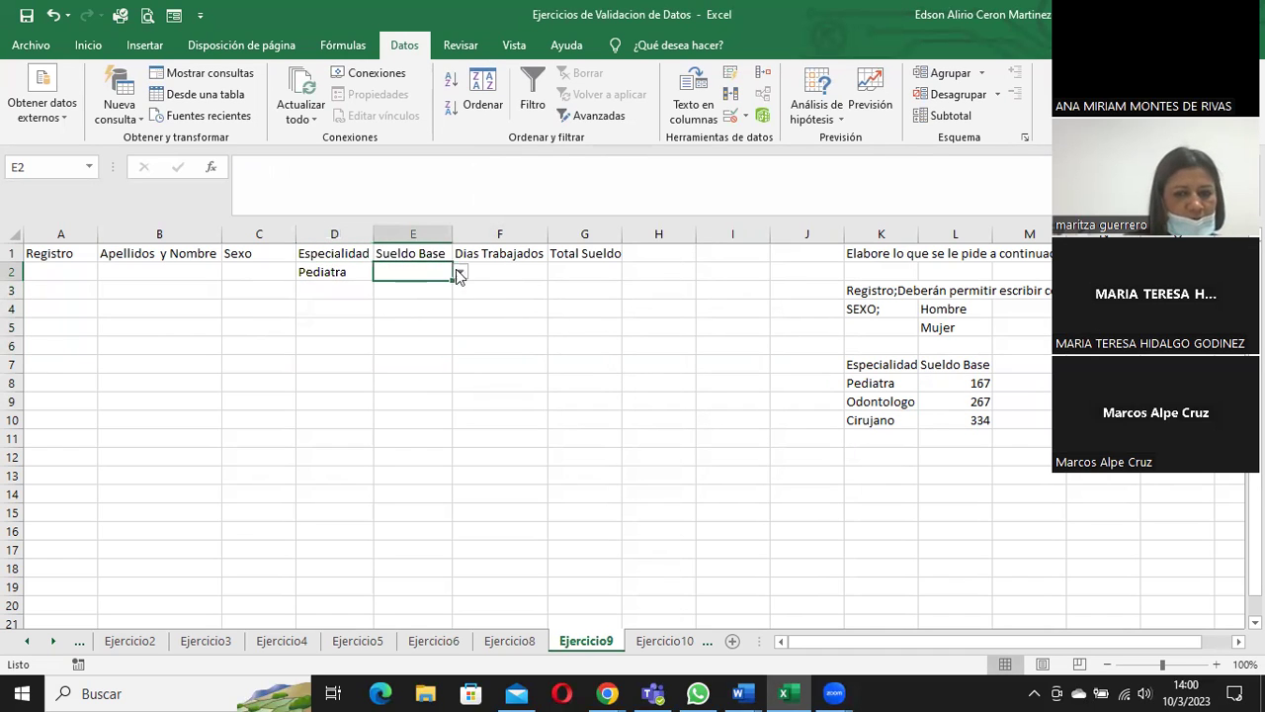
{"action": "left_click", "coordinate": [462, 271]}
{"action": "left_click", "coordinate": [395, 288]}
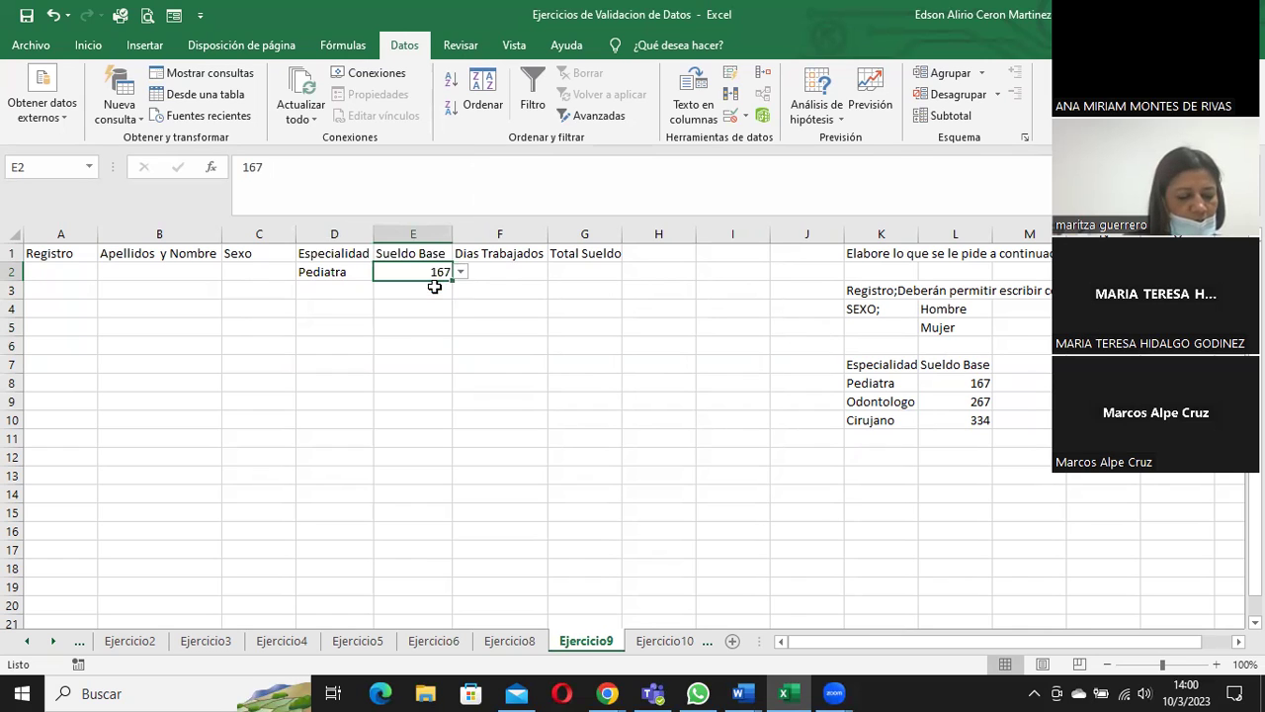
{"action": "left_click", "coordinate": [508, 272]}
{"action": "type", "text": "30"}
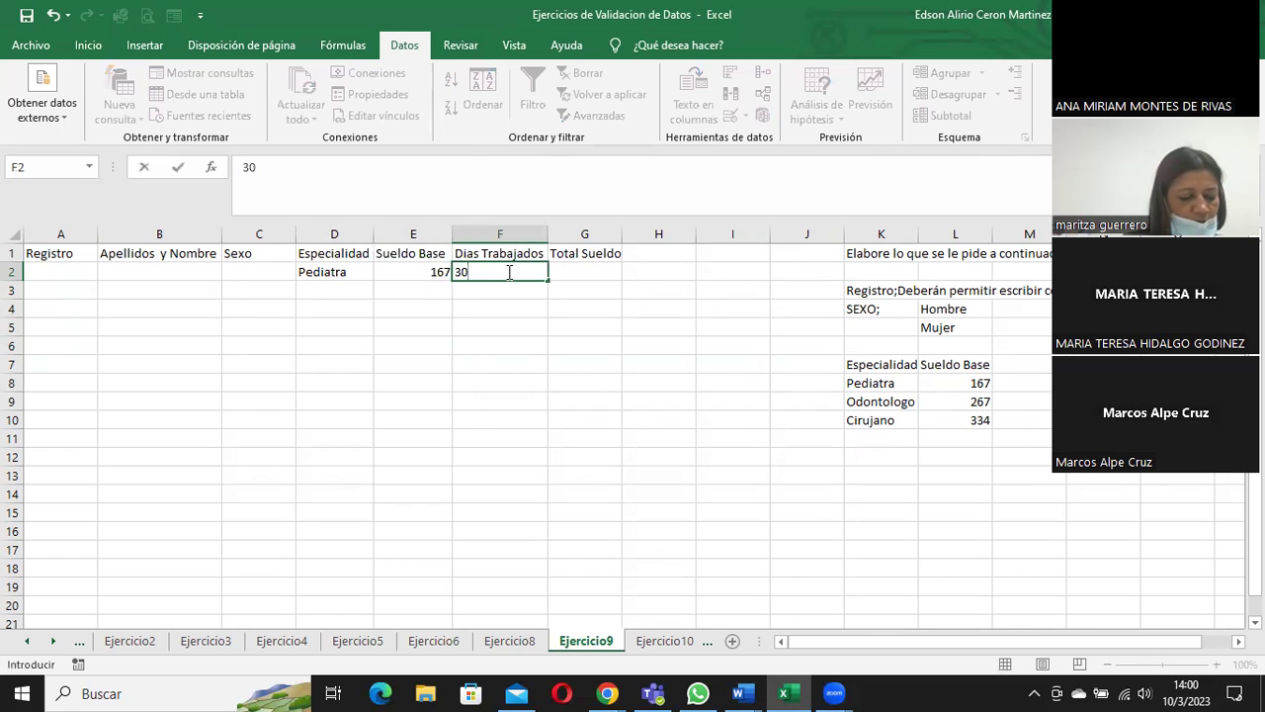
{"action": "left_click", "coordinate": [585, 274]}
- Enter the Total Sueldo formula =(E2*F2) in G2
{"action": "type", "text": "=("}
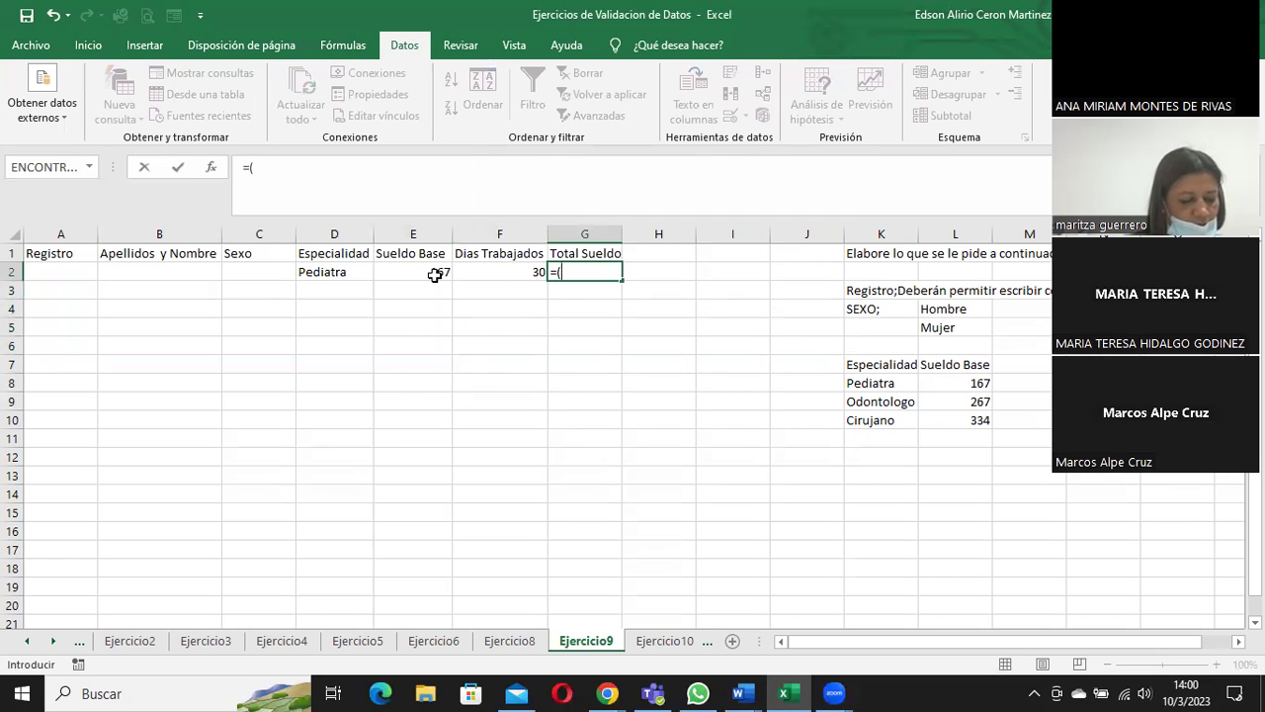
{"action": "left_click", "coordinate": [433, 276]}
{"action": "type", "text": "*"}
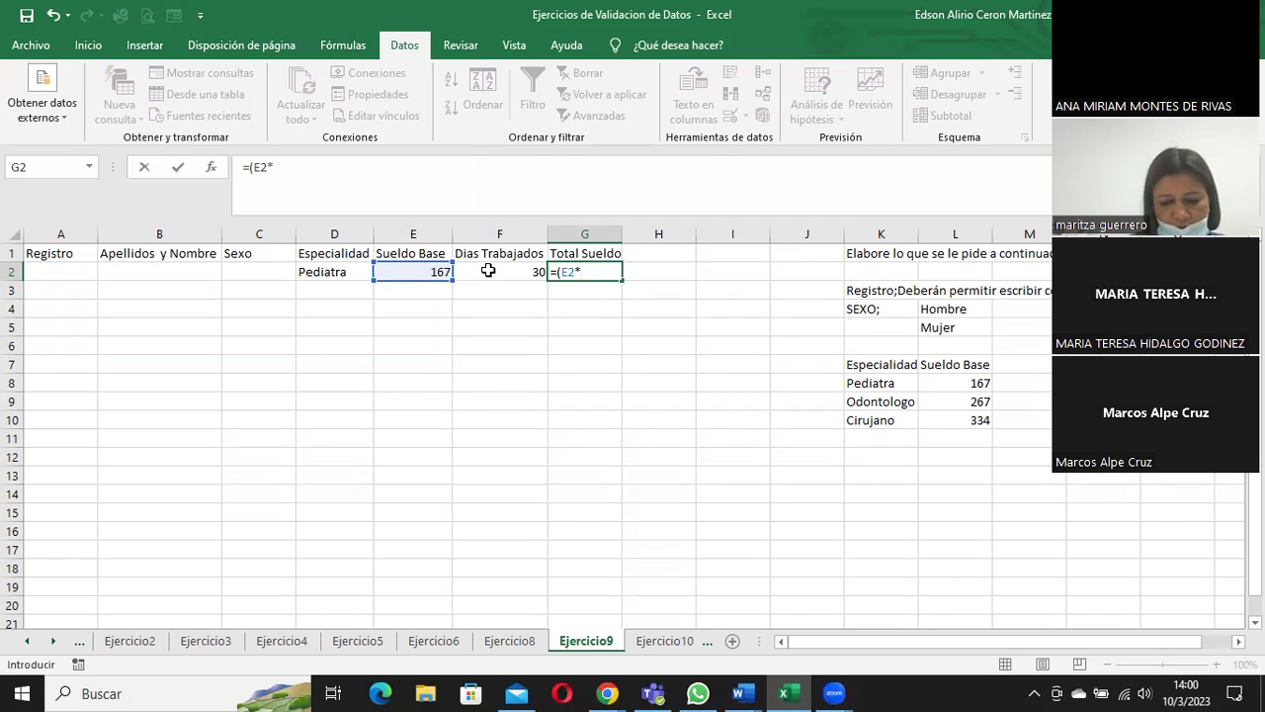
{"action": "left_click", "coordinate": [487, 270]}
{"action": "type", "text": ")"}
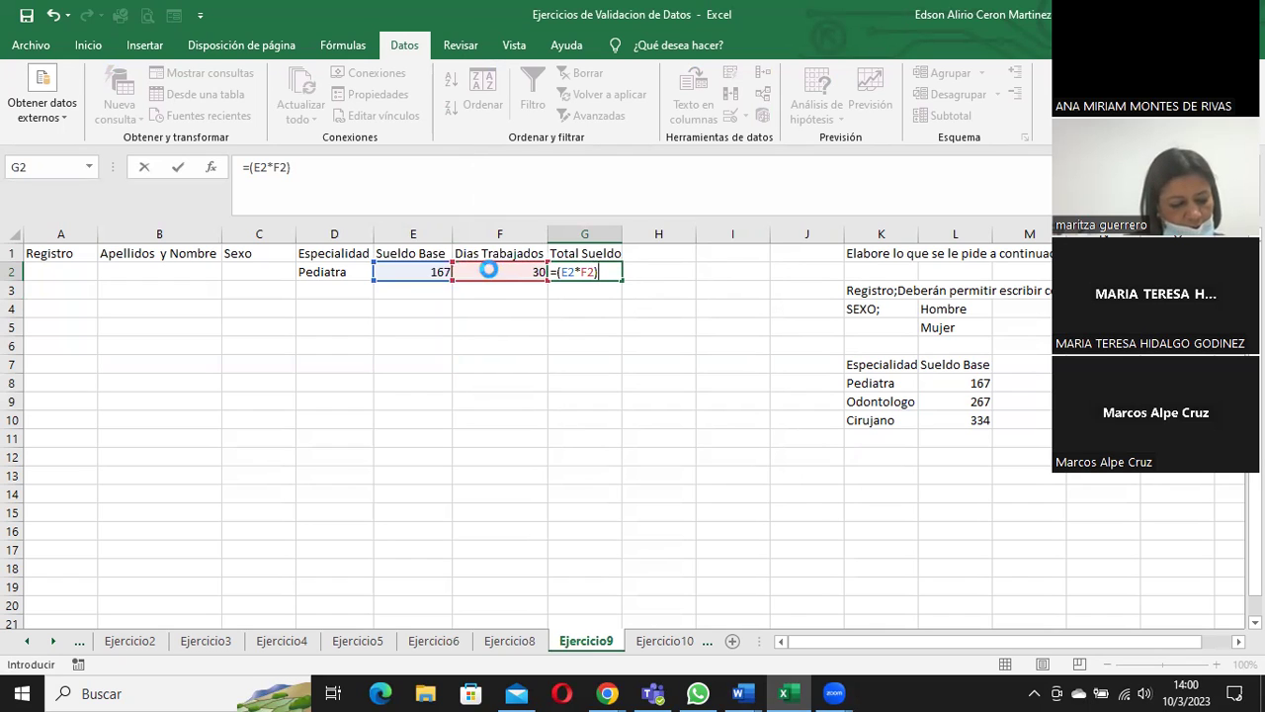
{"action": "key", "text": "Return"}
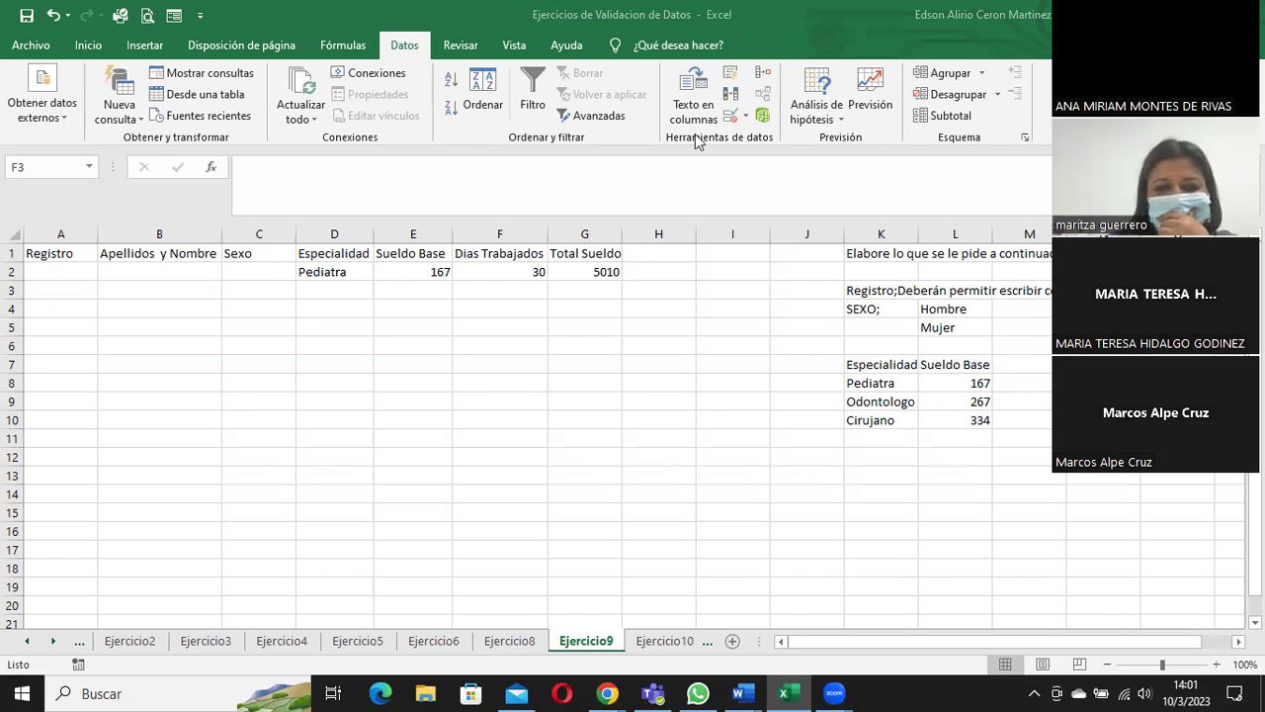
- Enter Hardware in cell G7
{"action": "left_click", "coordinate": [393, 345]}
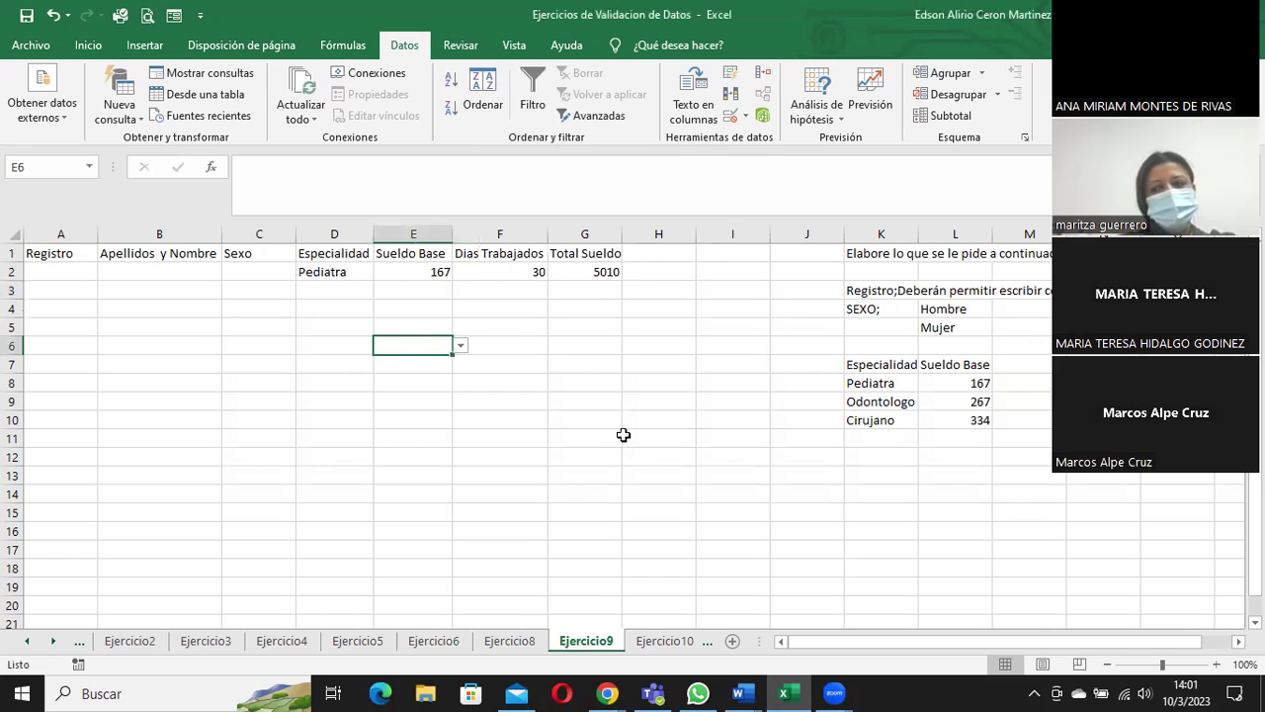
{"action": "left_click", "coordinate": [617, 362]}
{"action": "type", "text": "Hadrware"}
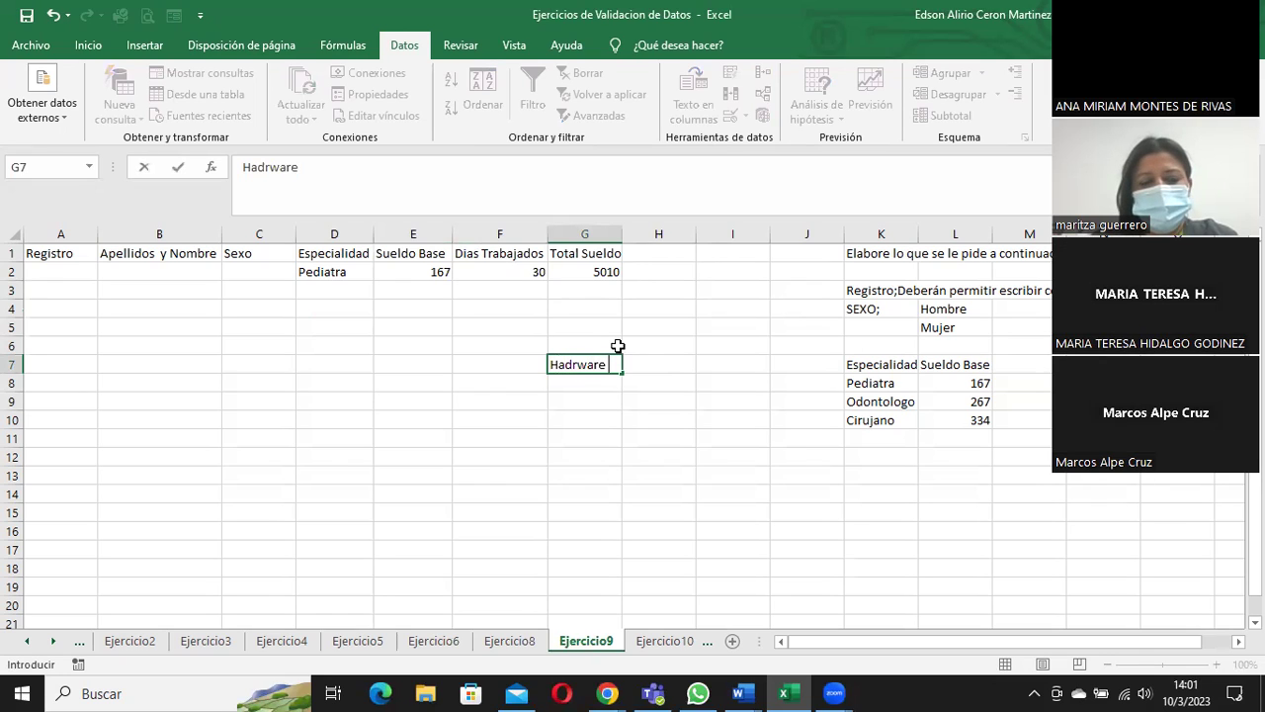
{"action": "key", "text": "BackSpace"}
{"action": "key", "text": "BackSpace"}
{"action": "key", "text": "BackSpace"}
{"action": "type", "text": "rd"}
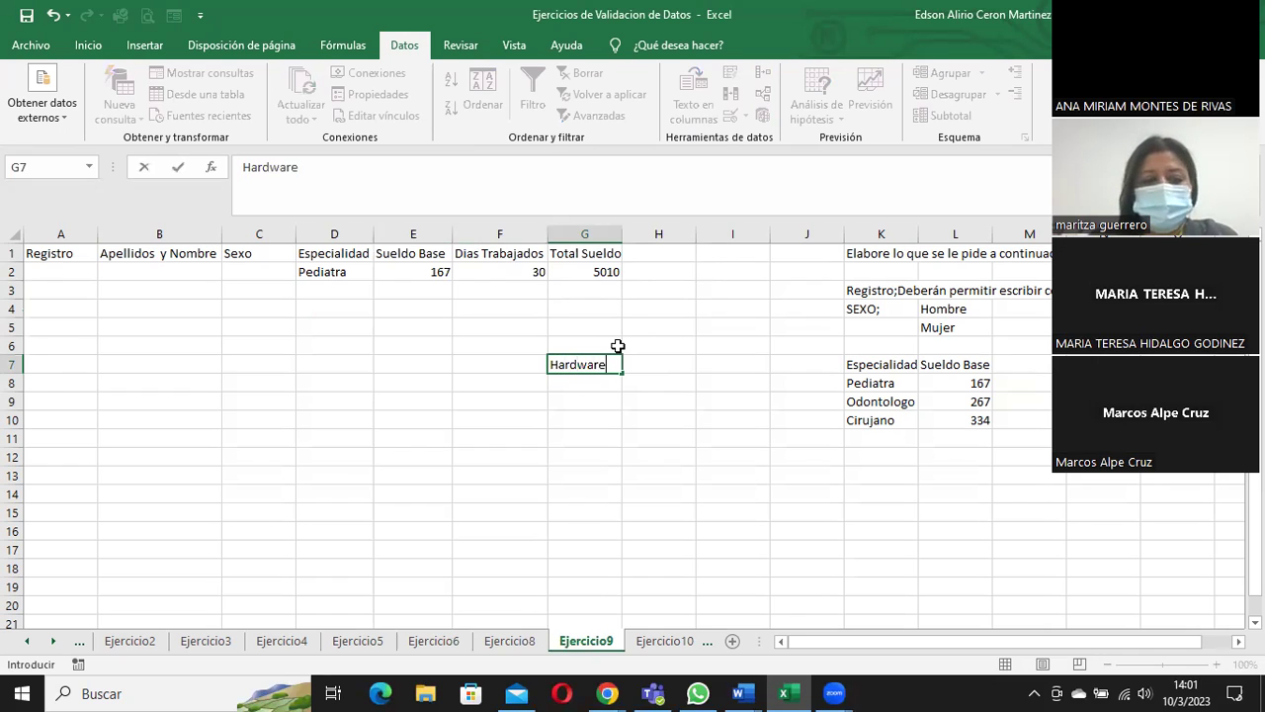
{"action": "key", "text": "Return"}
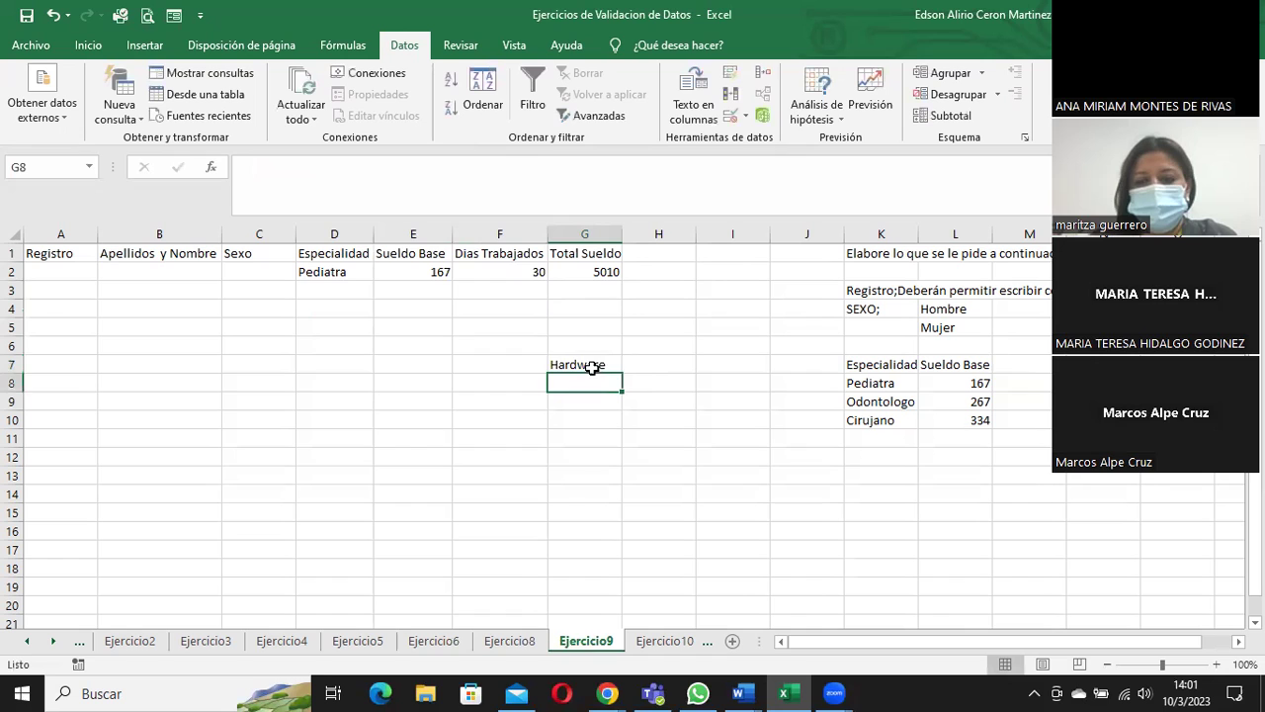
{"action": "left_click", "coordinate": [589, 366]}
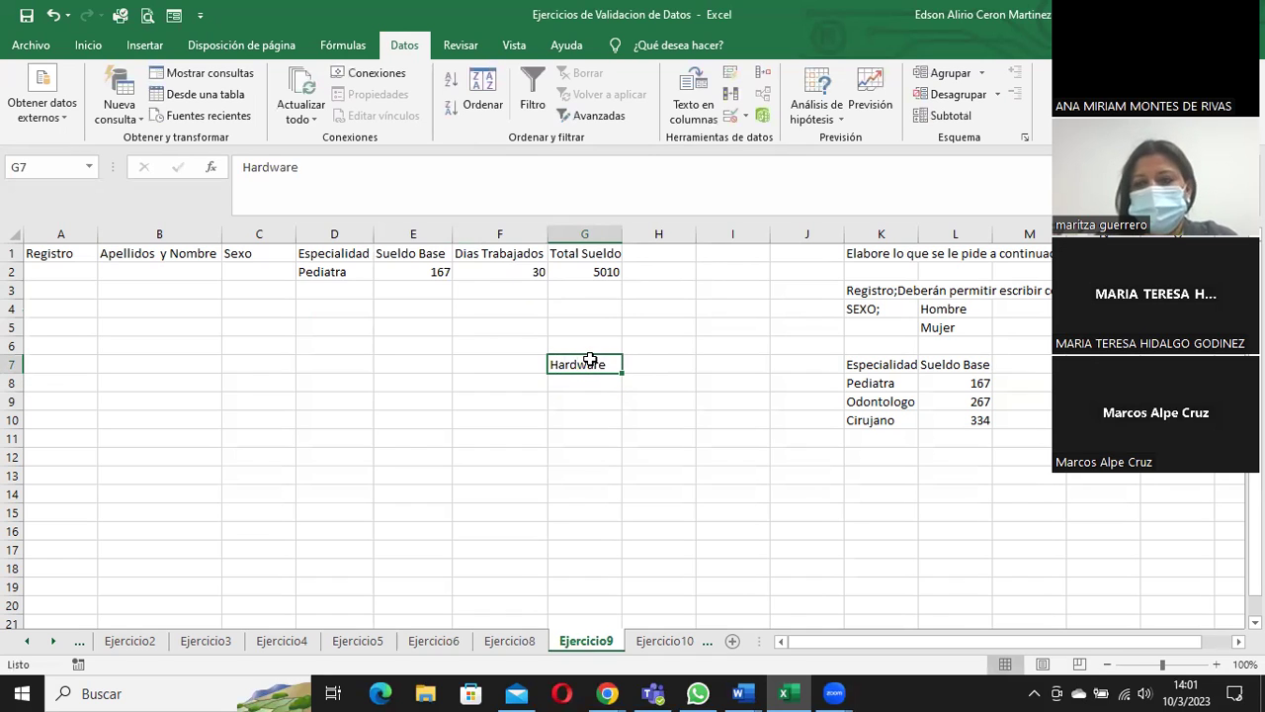
{"action": "left_click", "coordinate": [593, 385]}
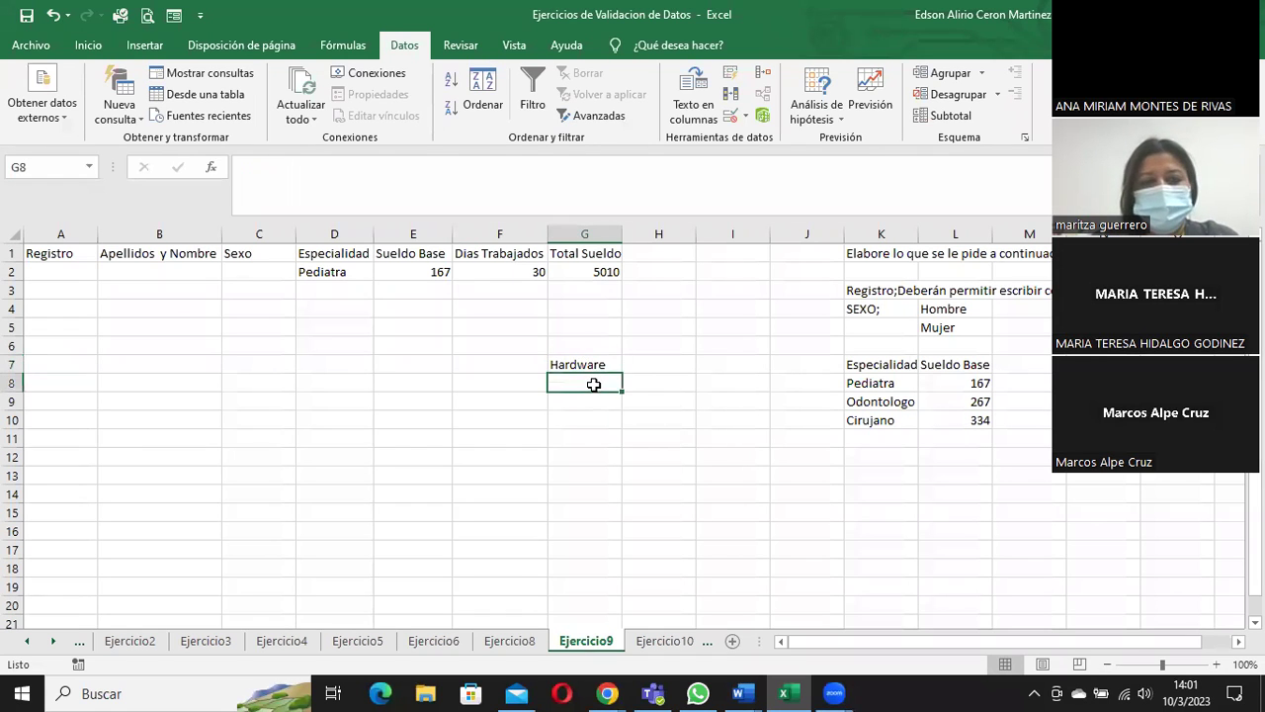
{"action": "left_click", "coordinate": [593, 362]}
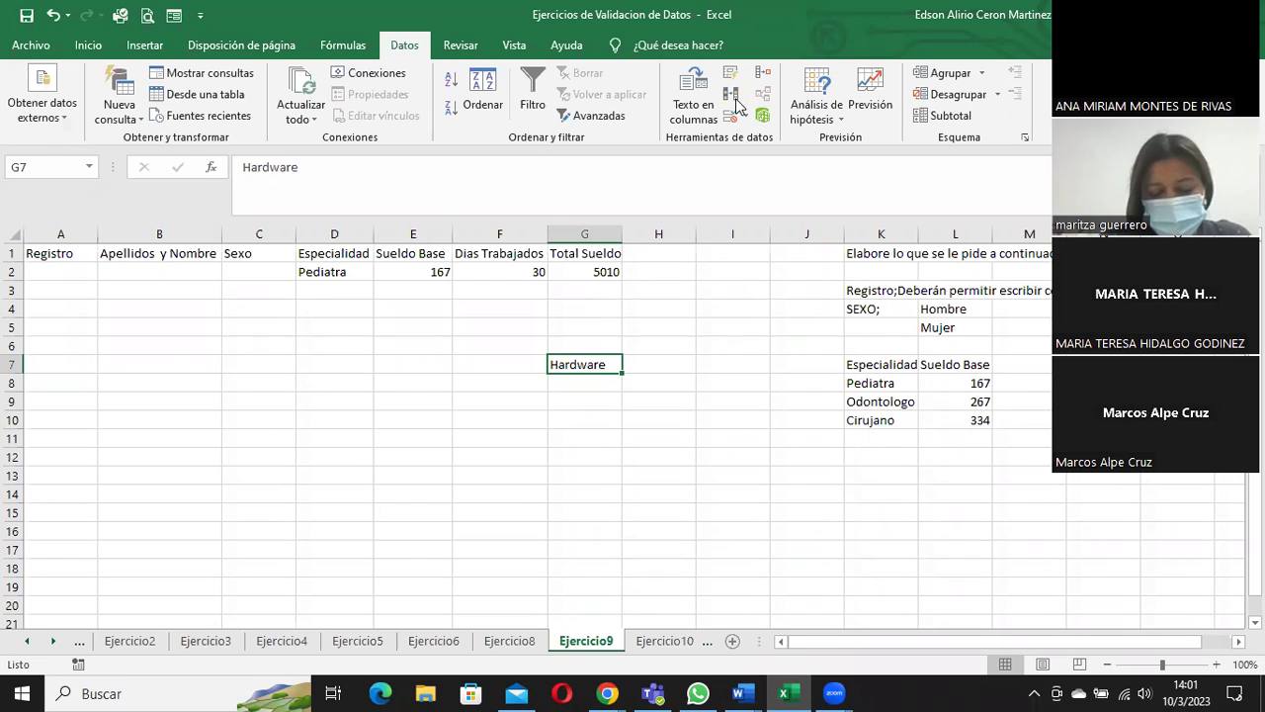
- Enter Store in G8 and select the G7:G8 list
{"action": "left_click", "coordinate": [569, 379]}
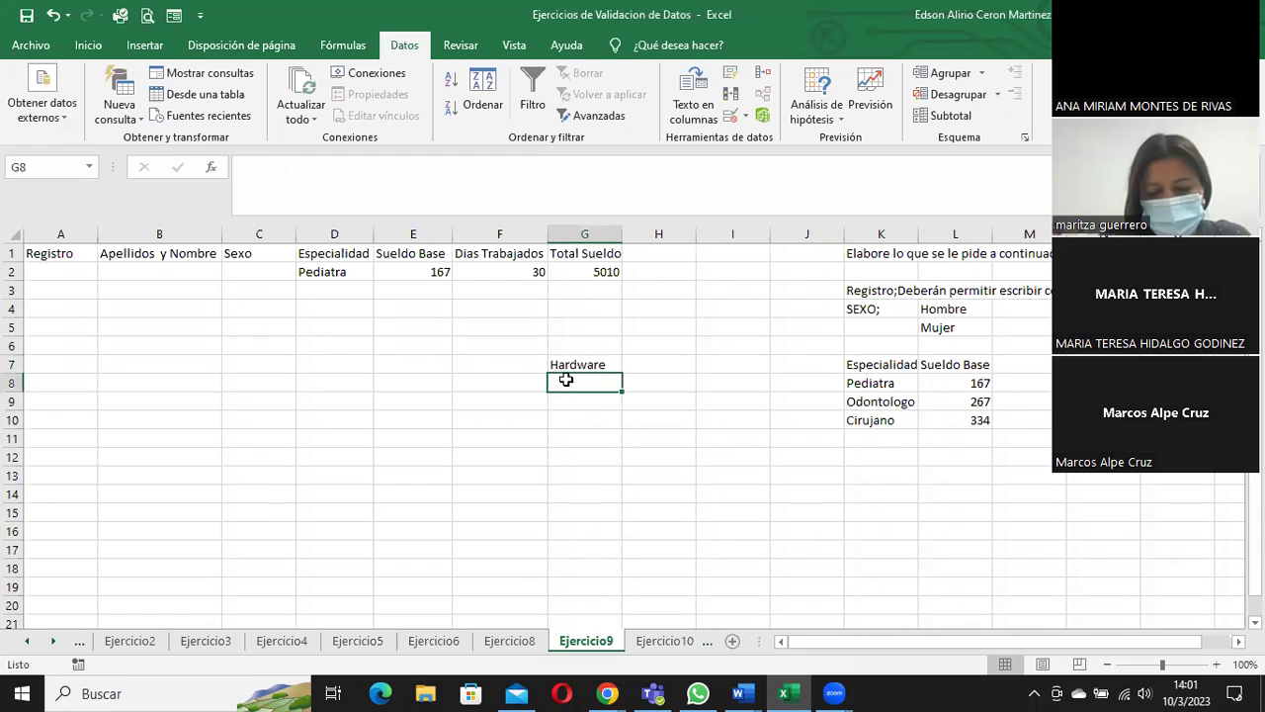
{"action": "type", "text": "So"}
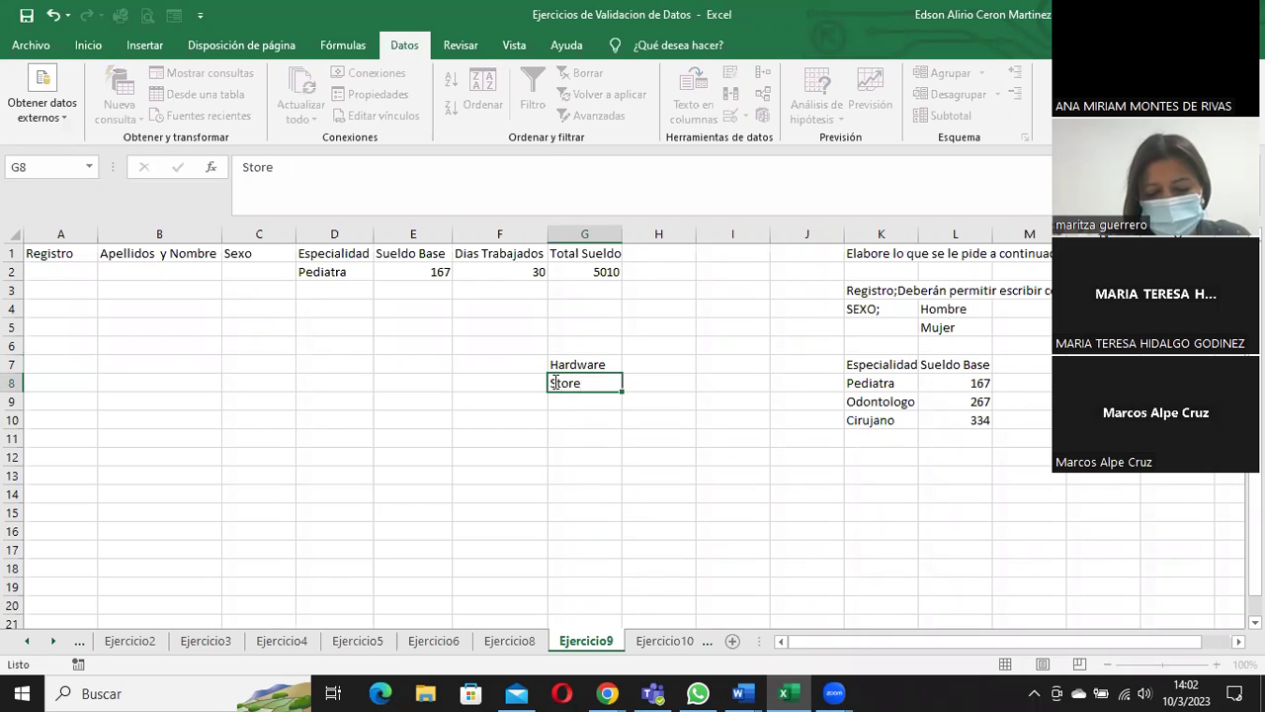
{"action": "key", "text": "Return"}
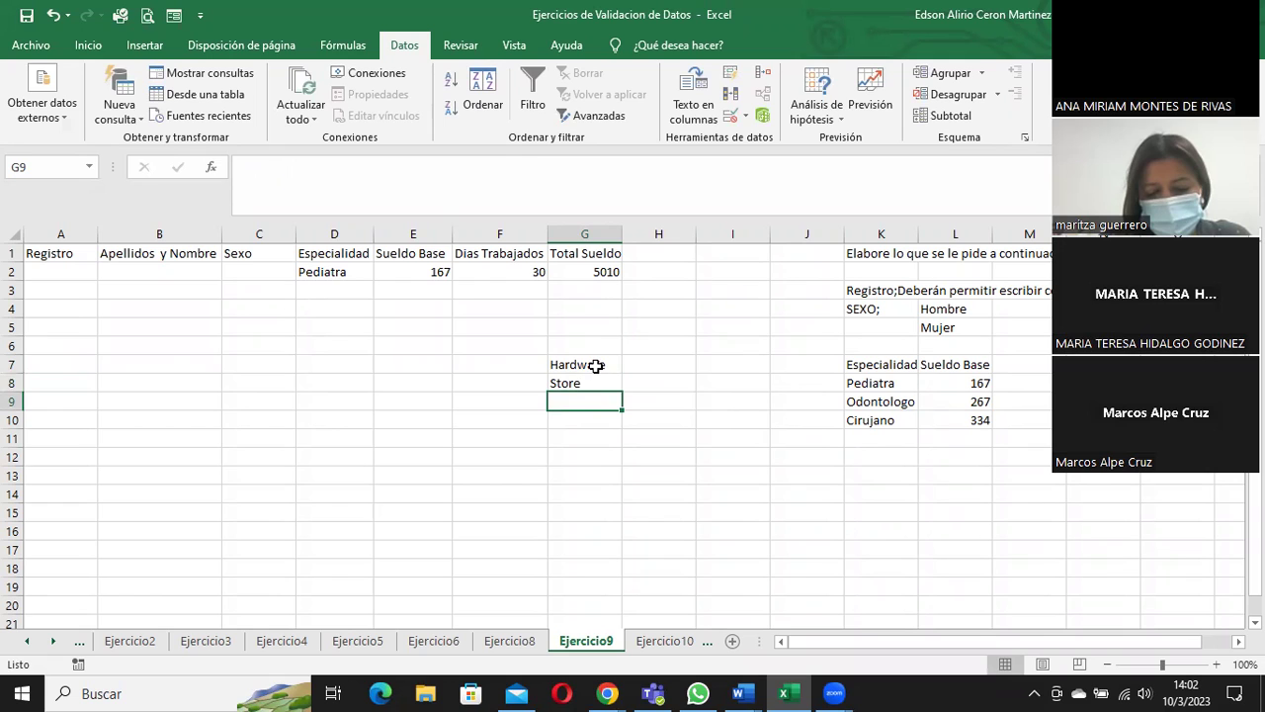
{"action": "left_click_drag", "start_coordinate": [596, 364], "coordinate": [593, 382]}
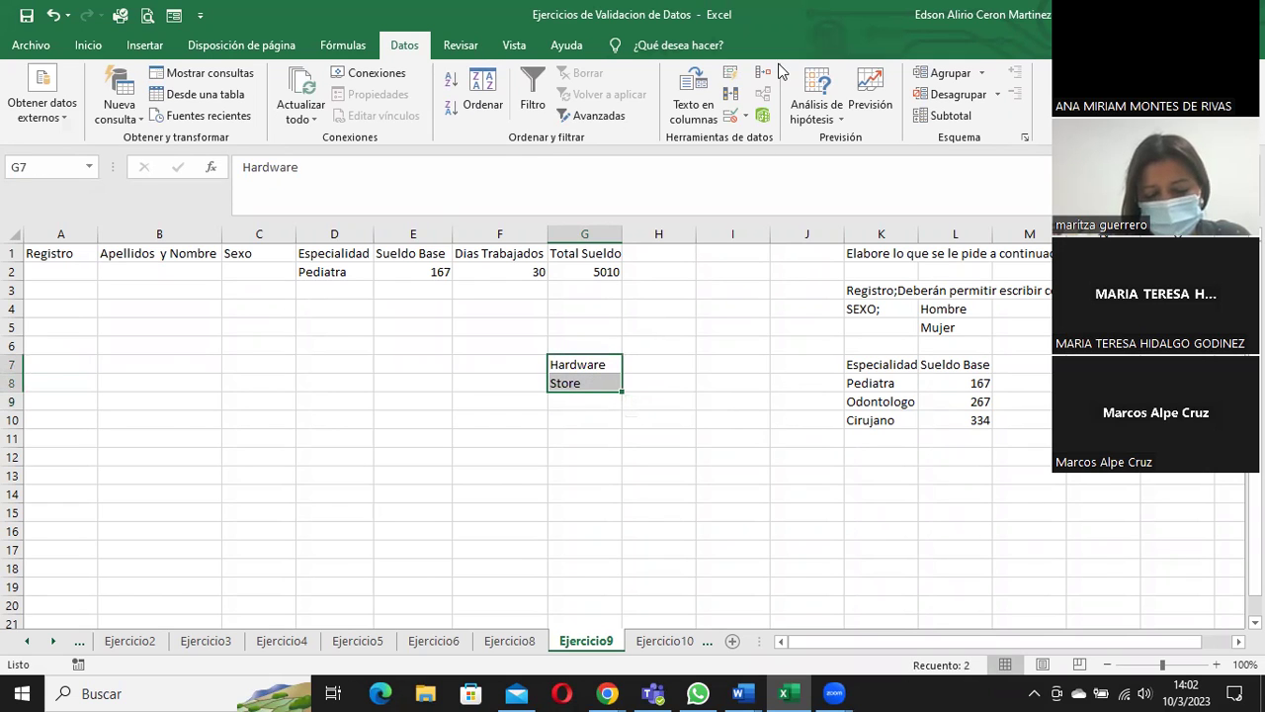